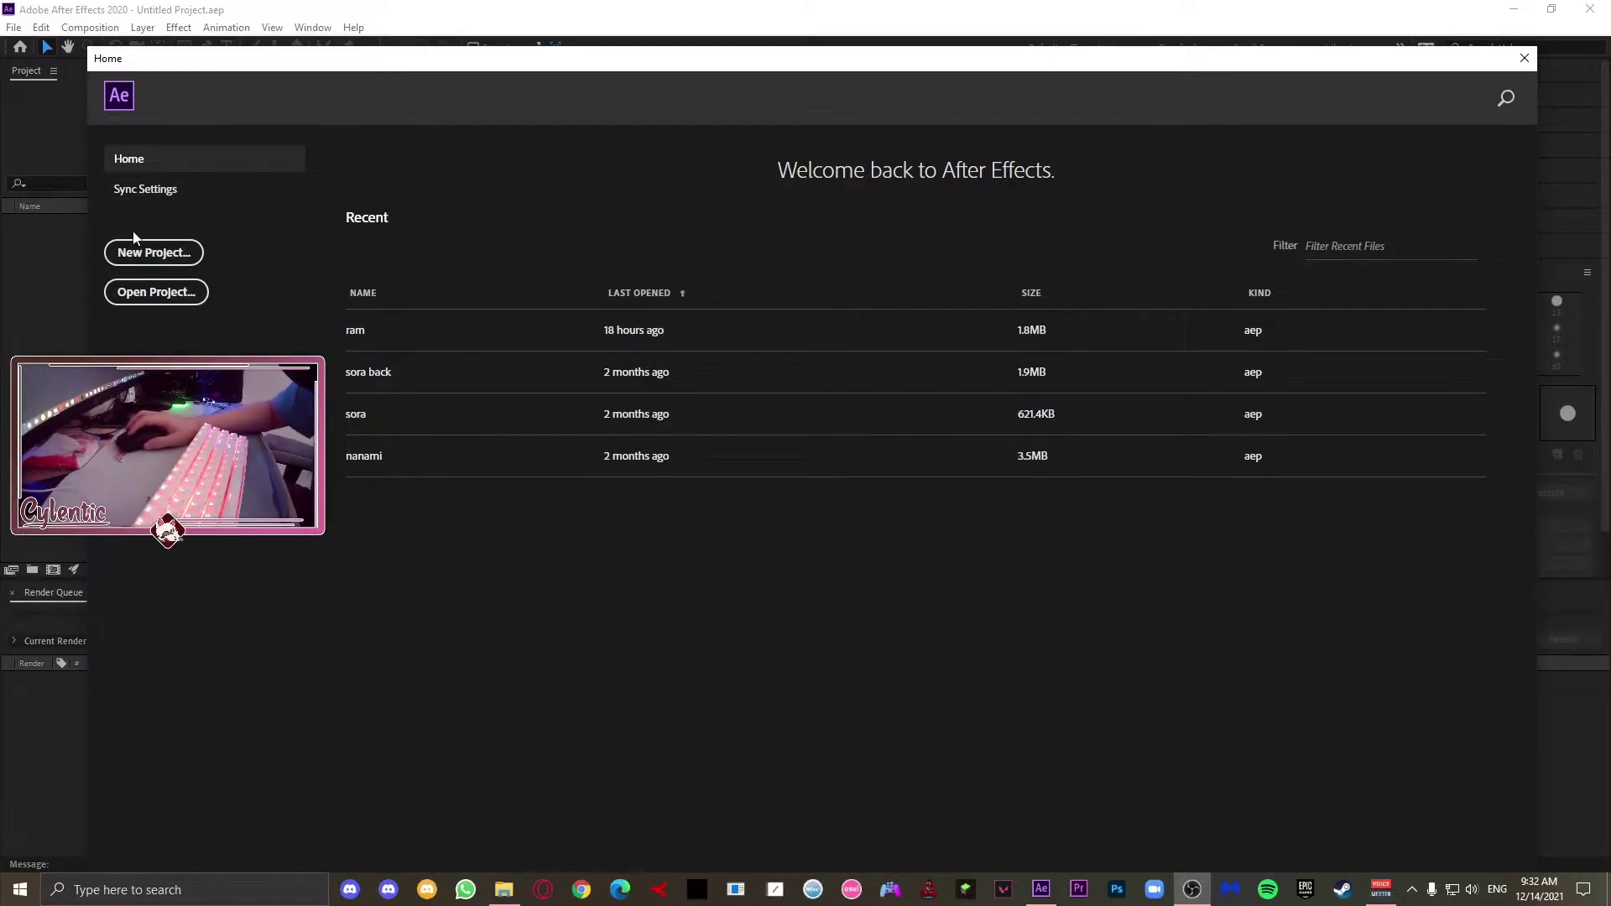
Step: Start a new project and create a 1920 x 1080 composition at 60 fps with a 30-second duration and green background
click(151, 252)
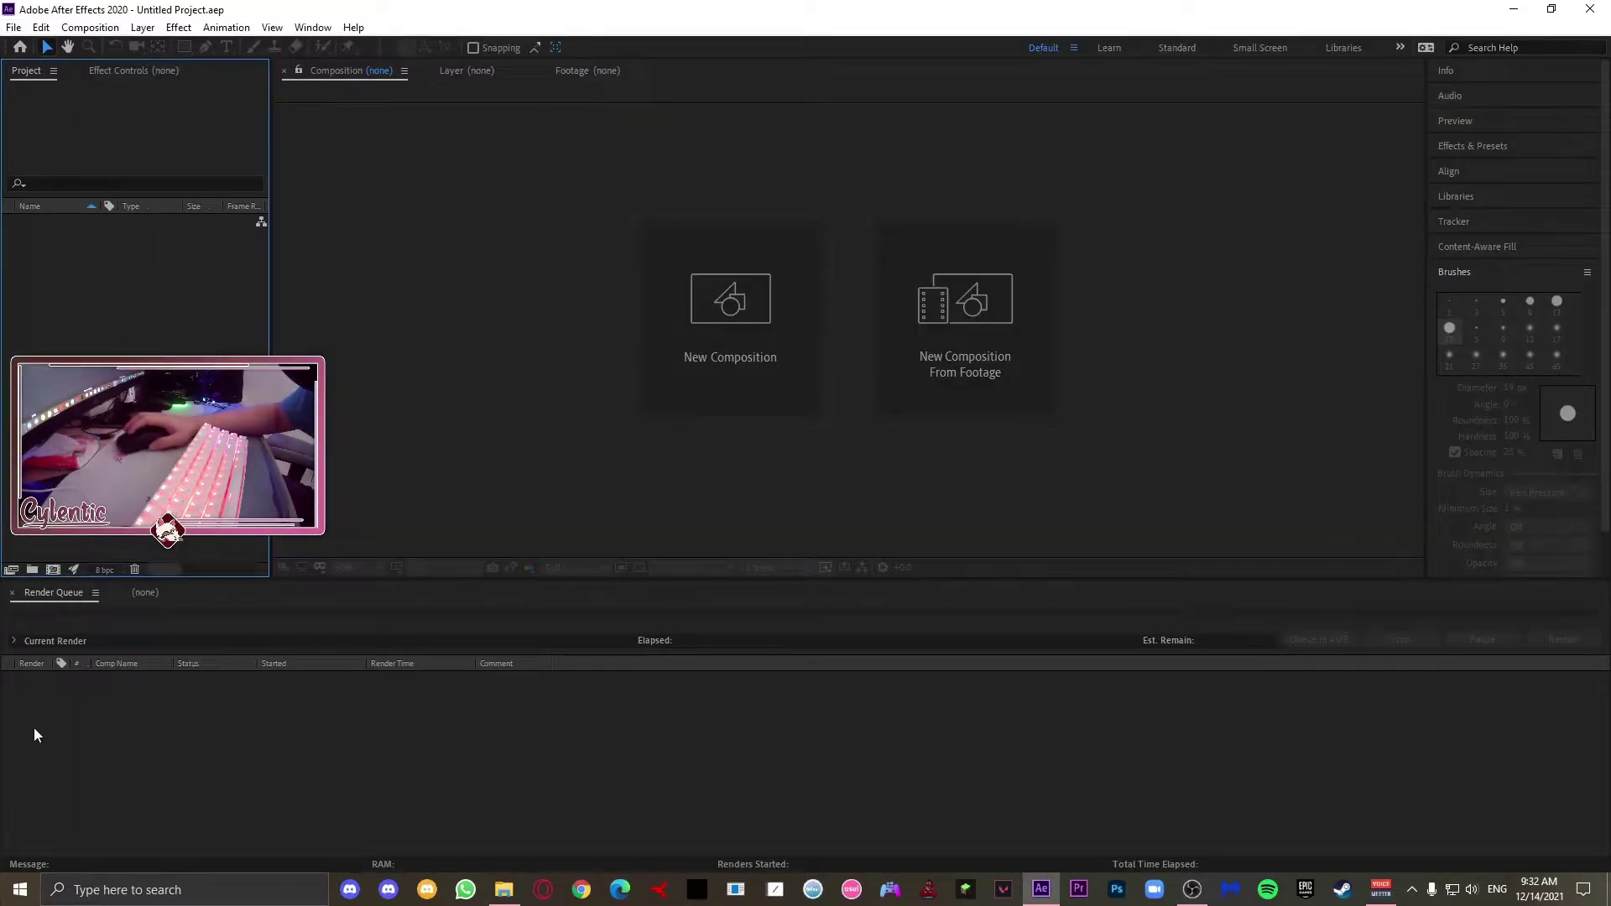
click(503, 890)
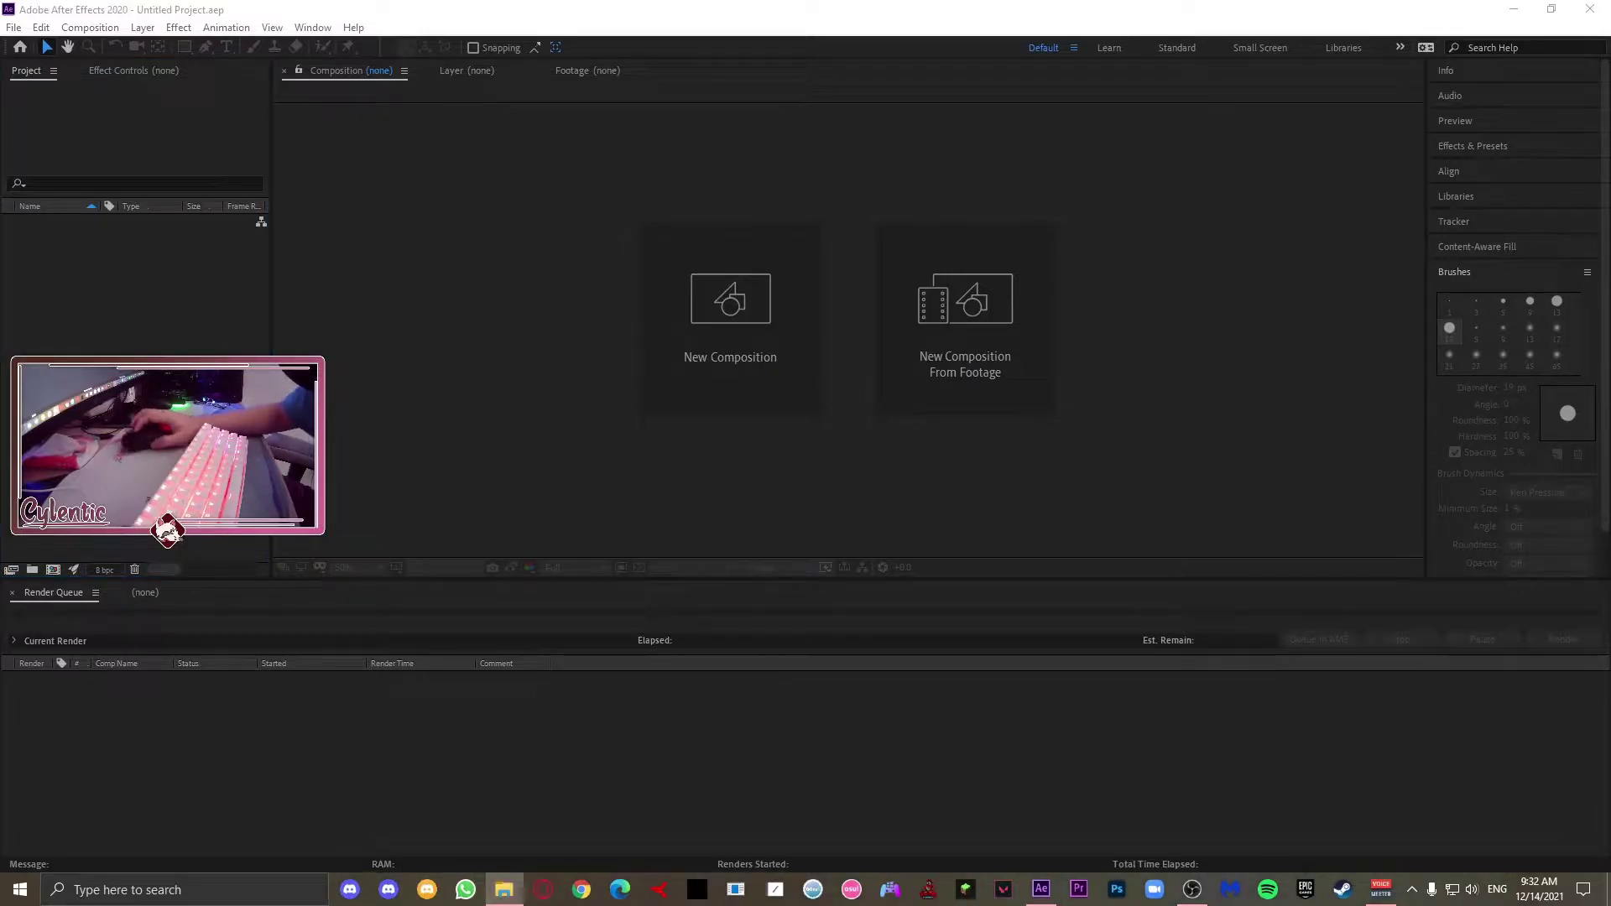
click(747, 310)
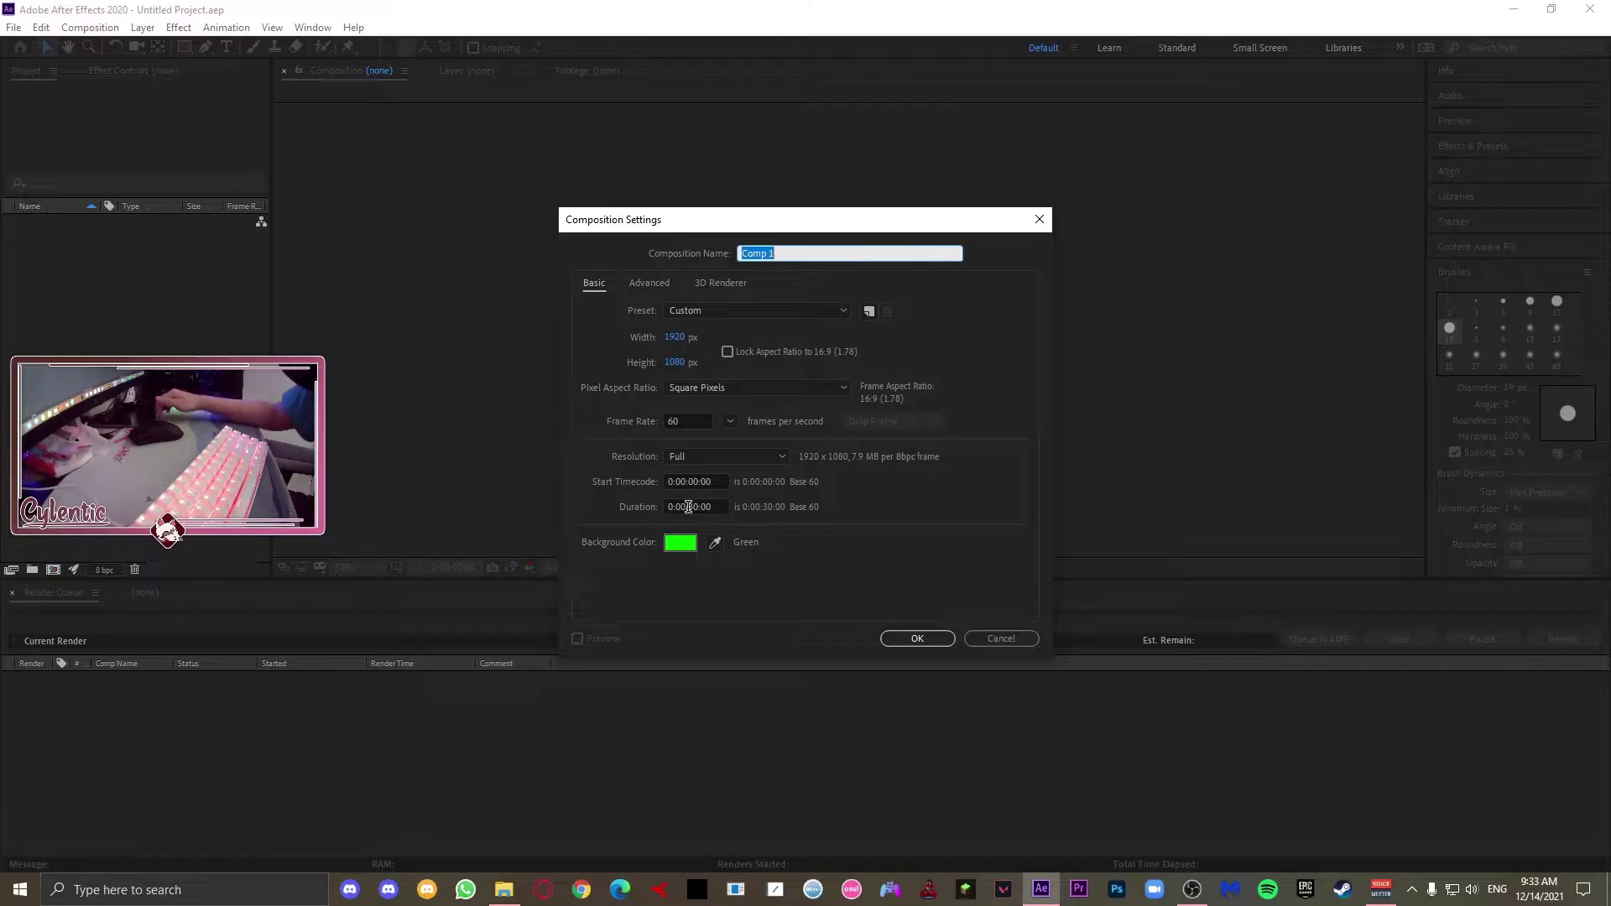
key(Return)
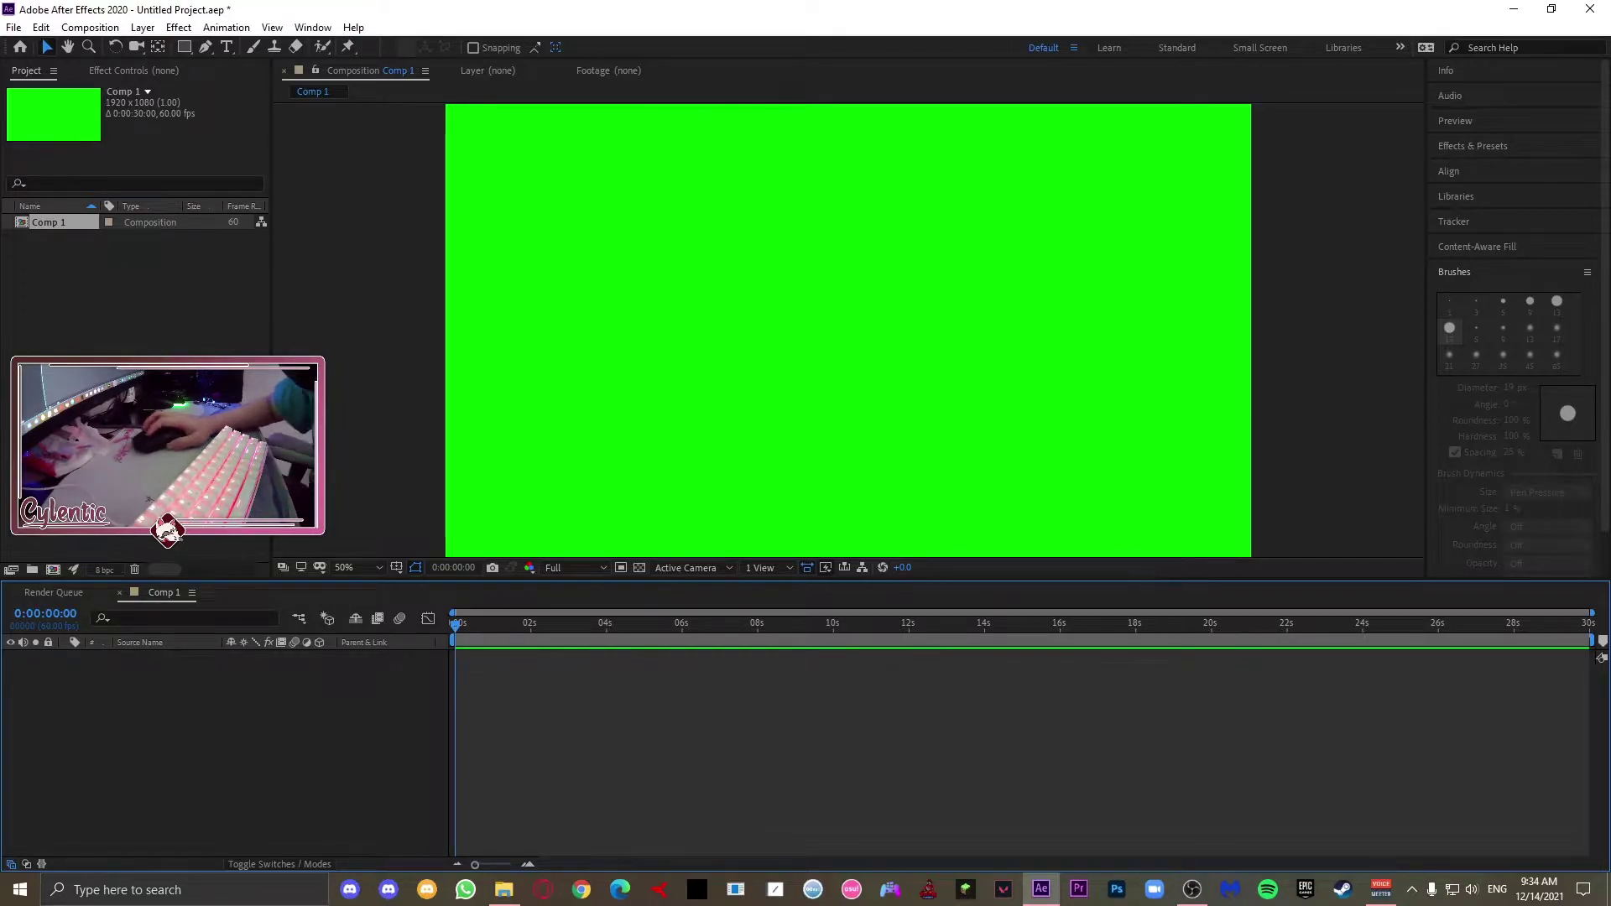
Step: Add the character PNG to the composition, then scale it down and position it so the figure fits near the frame's centre
drag(0, 533, 896, 423)
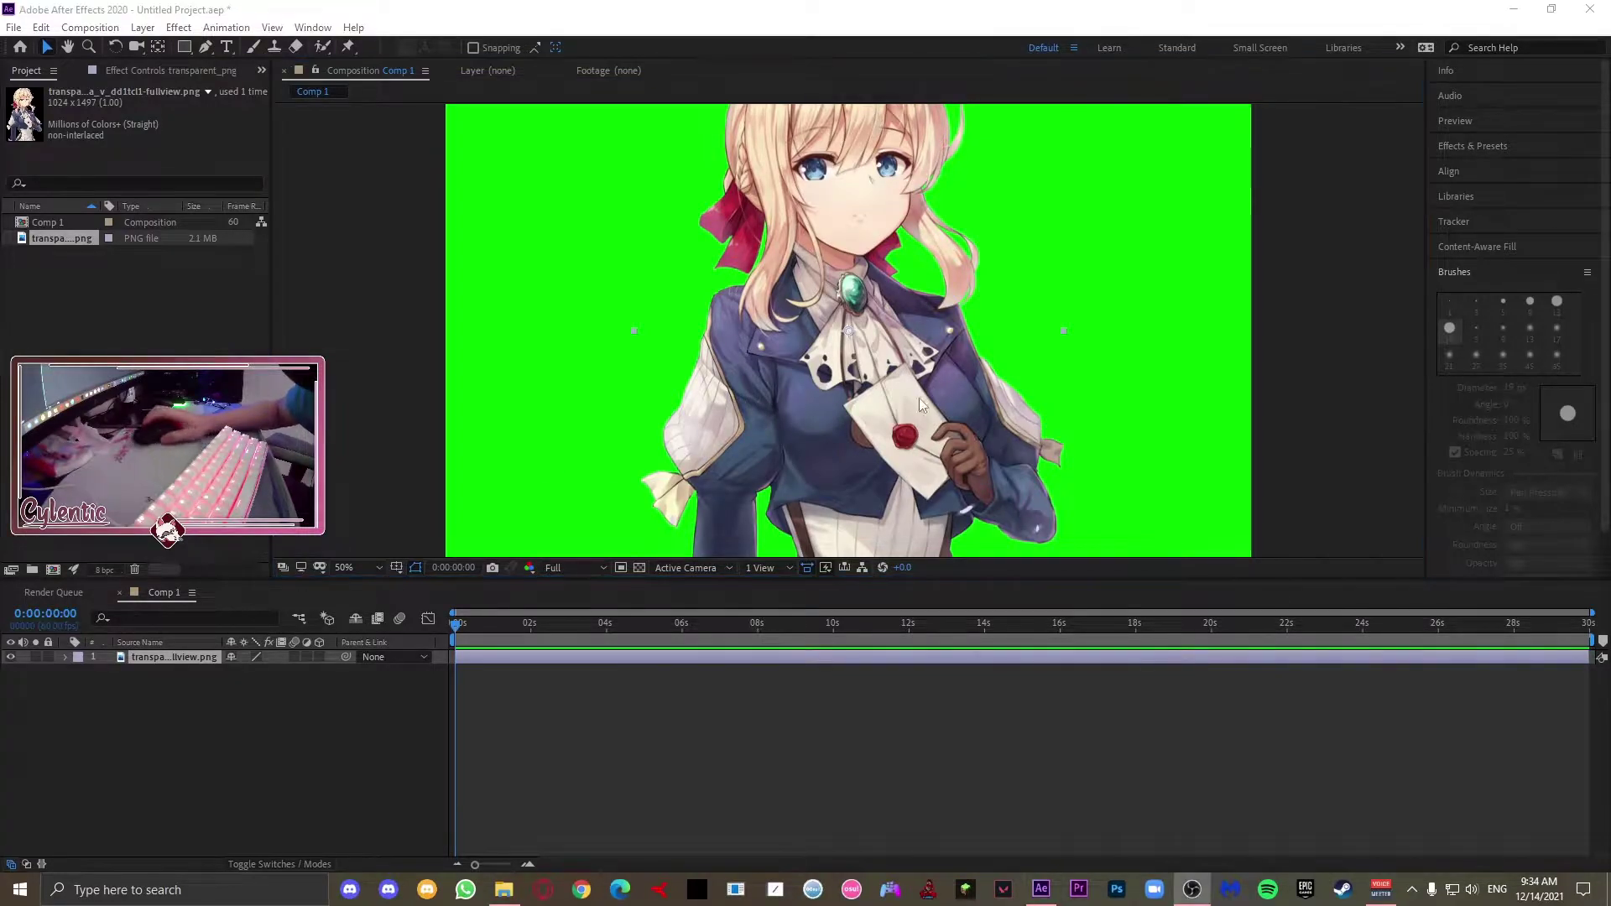
key(ctrl+z)
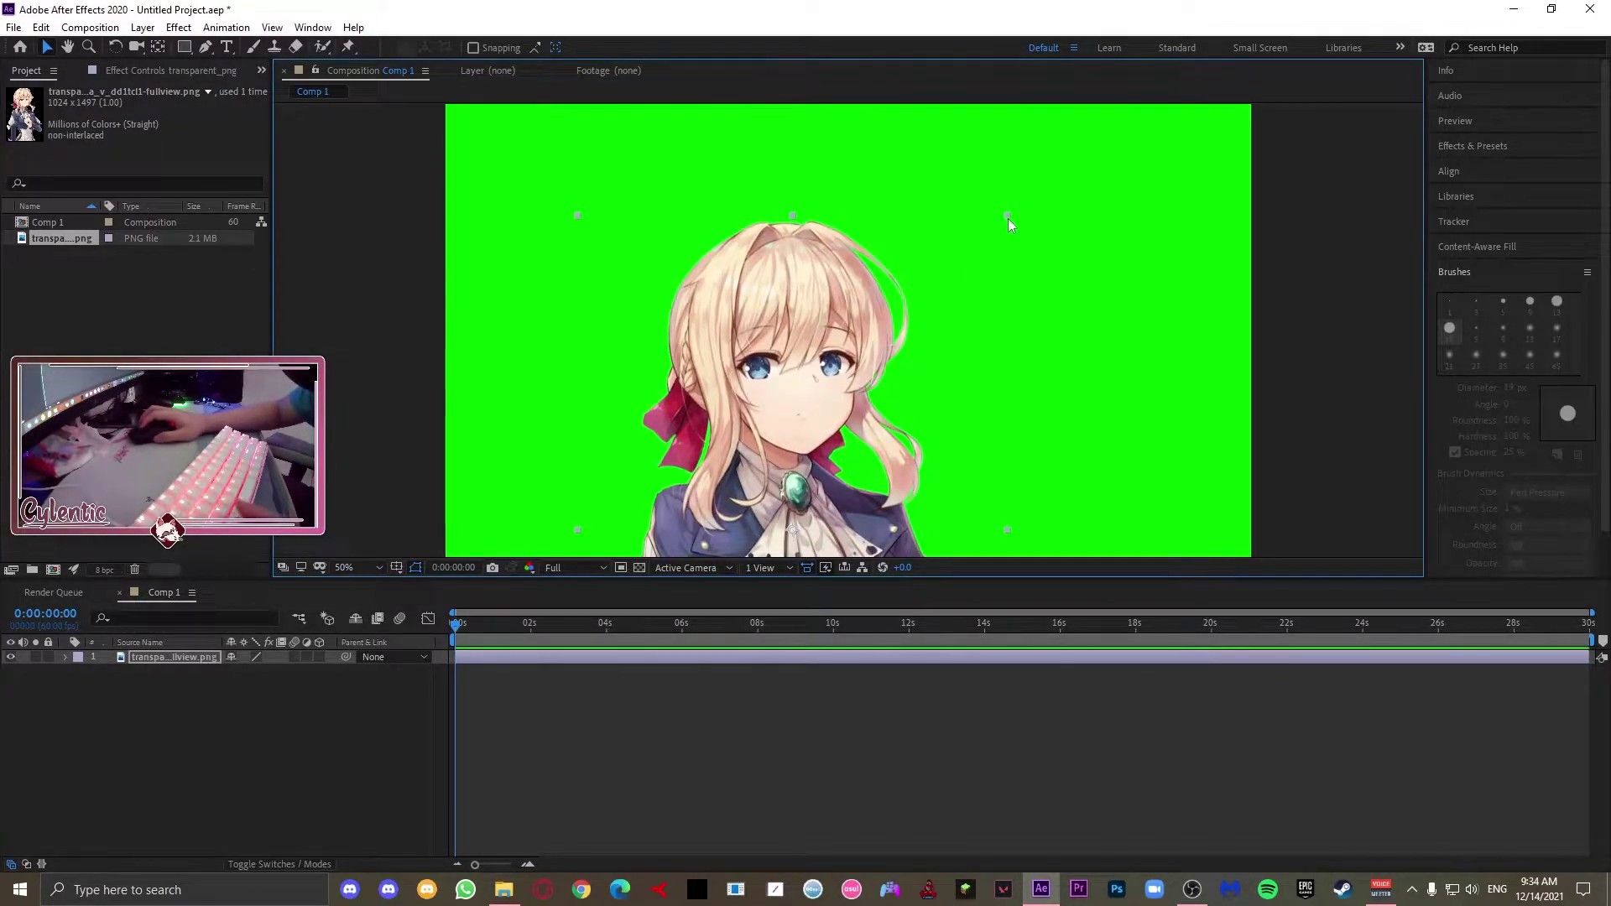
click(1009, 218)
click(975, 255)
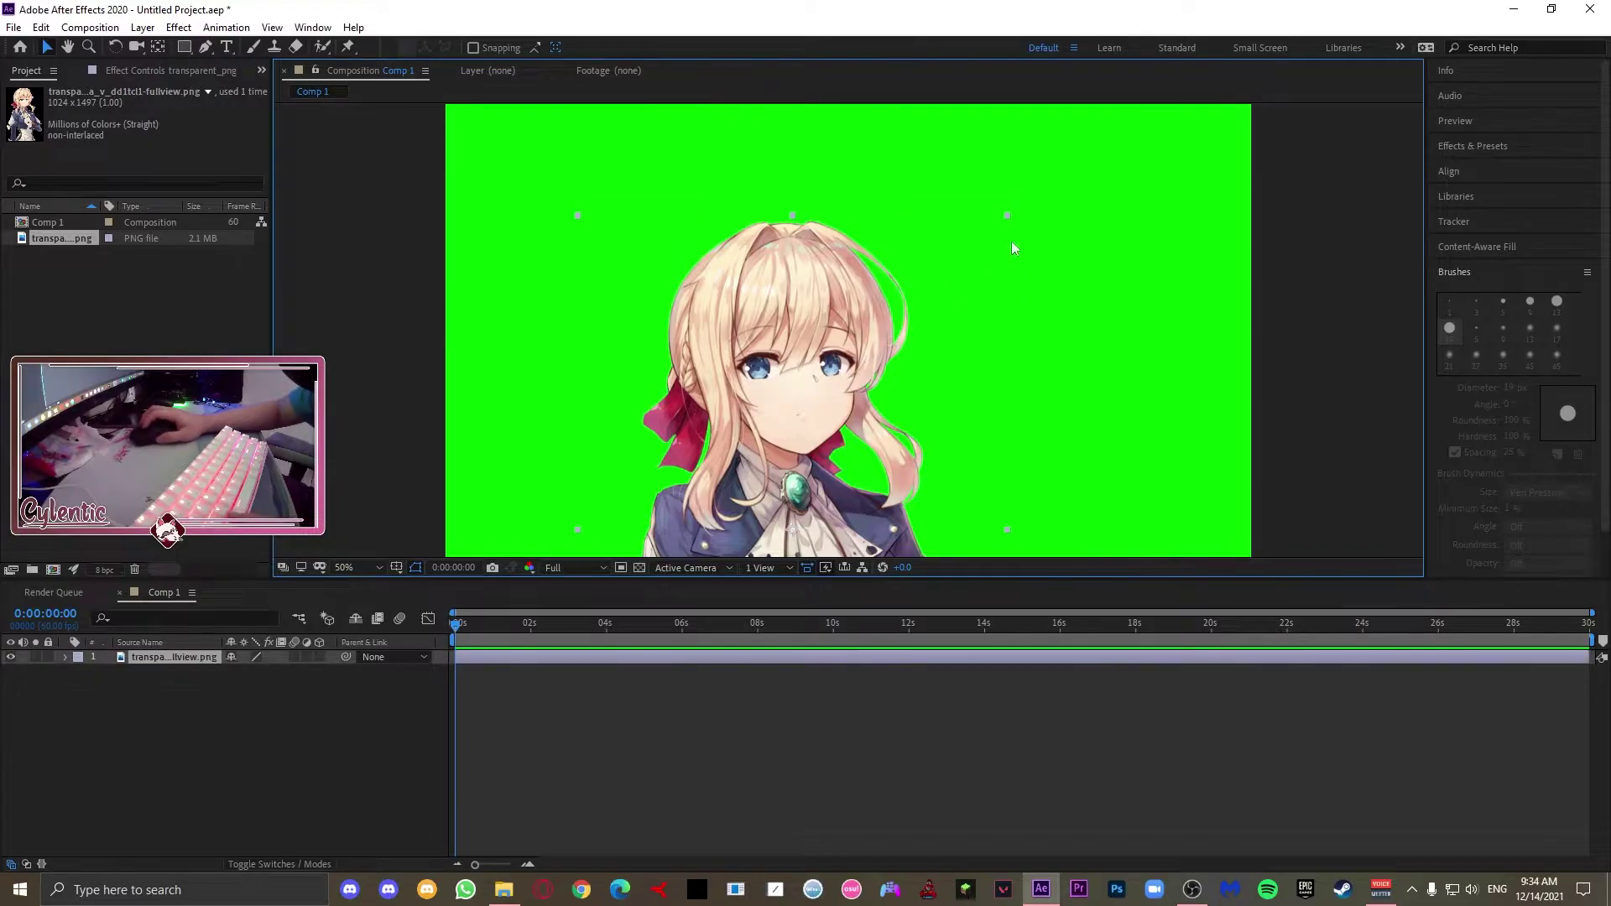
drag(1007, 215, 996, 224)
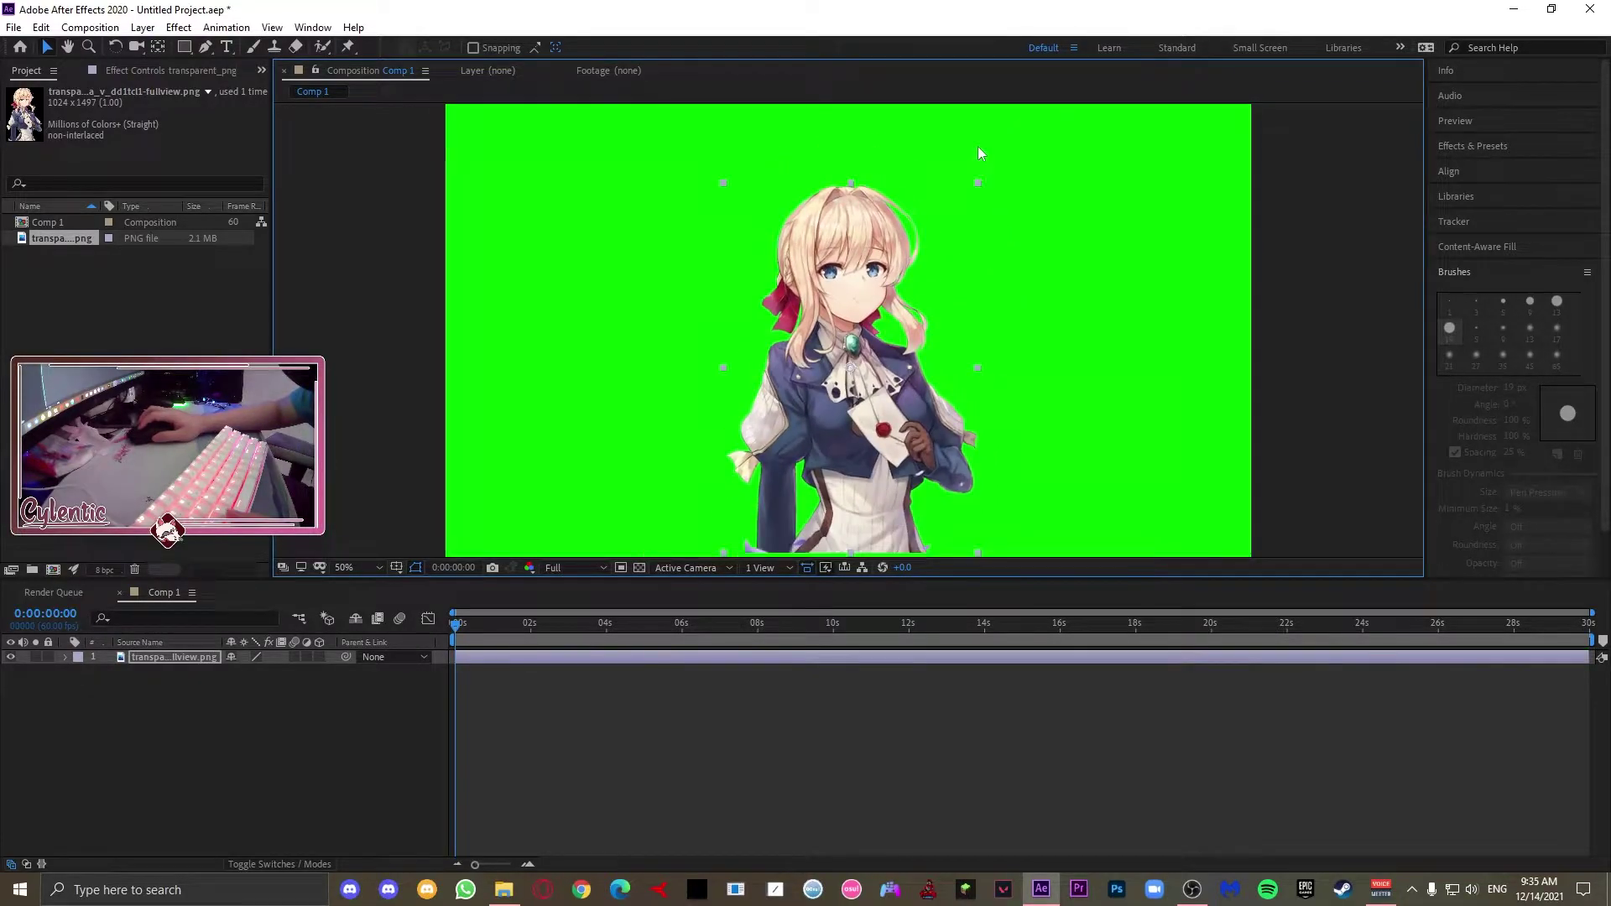
drag(978, 146, 997, 132)
mouse_move(844, 471)
mouse_down()
mouse_move(848, 430)
mouse_move(848, 444)
mouse_up()
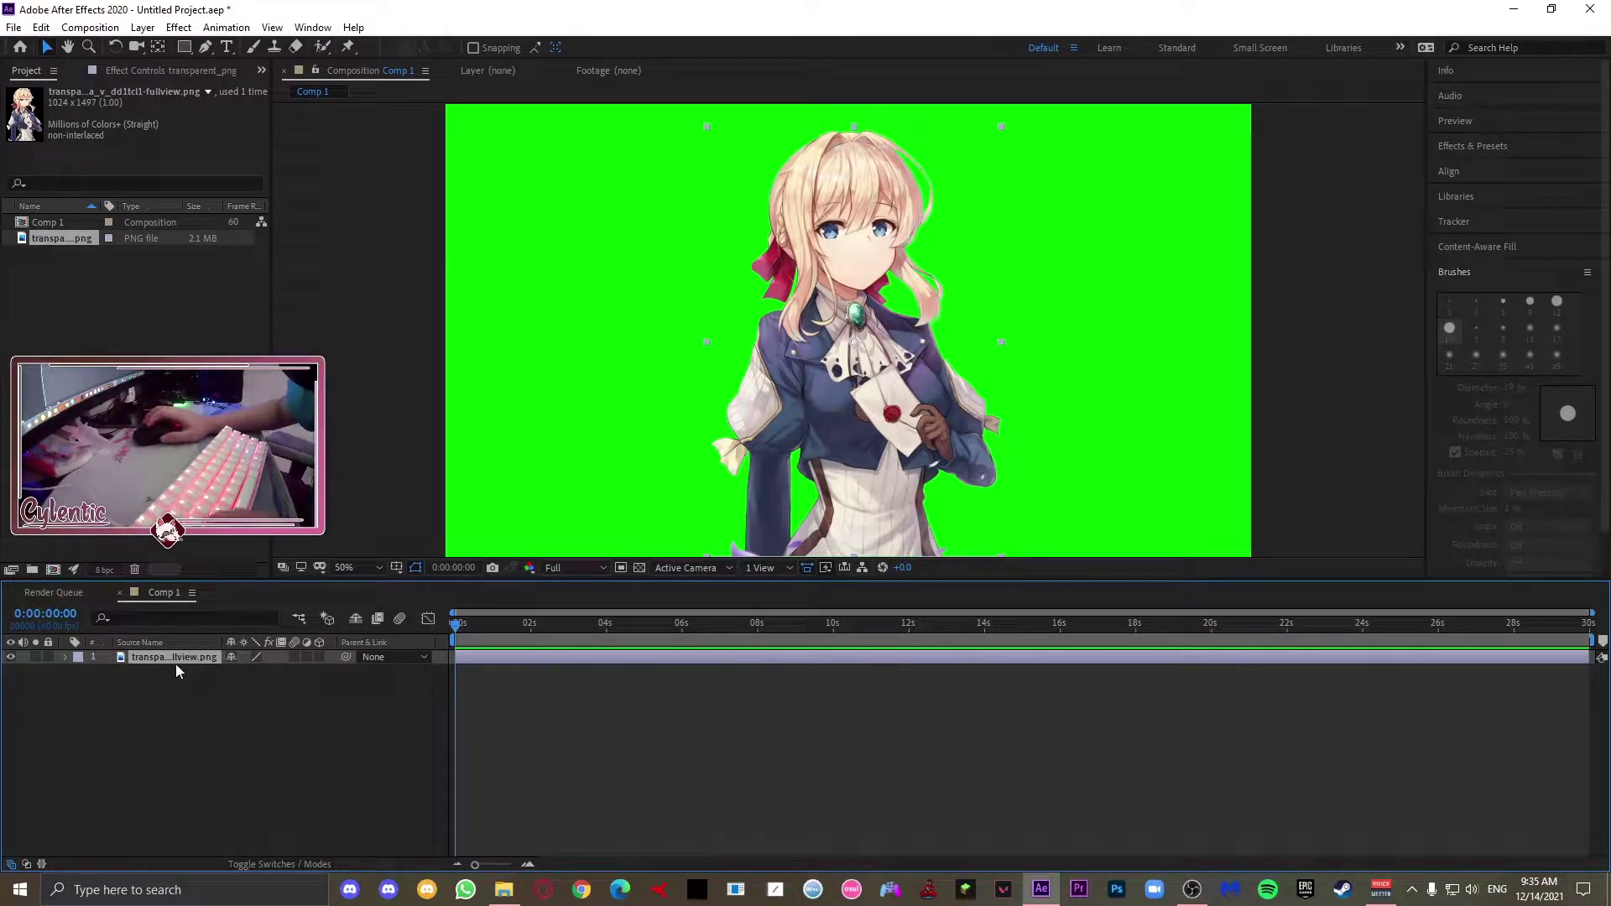
Step: Duplicate the character image layer
key(ctrl+d)
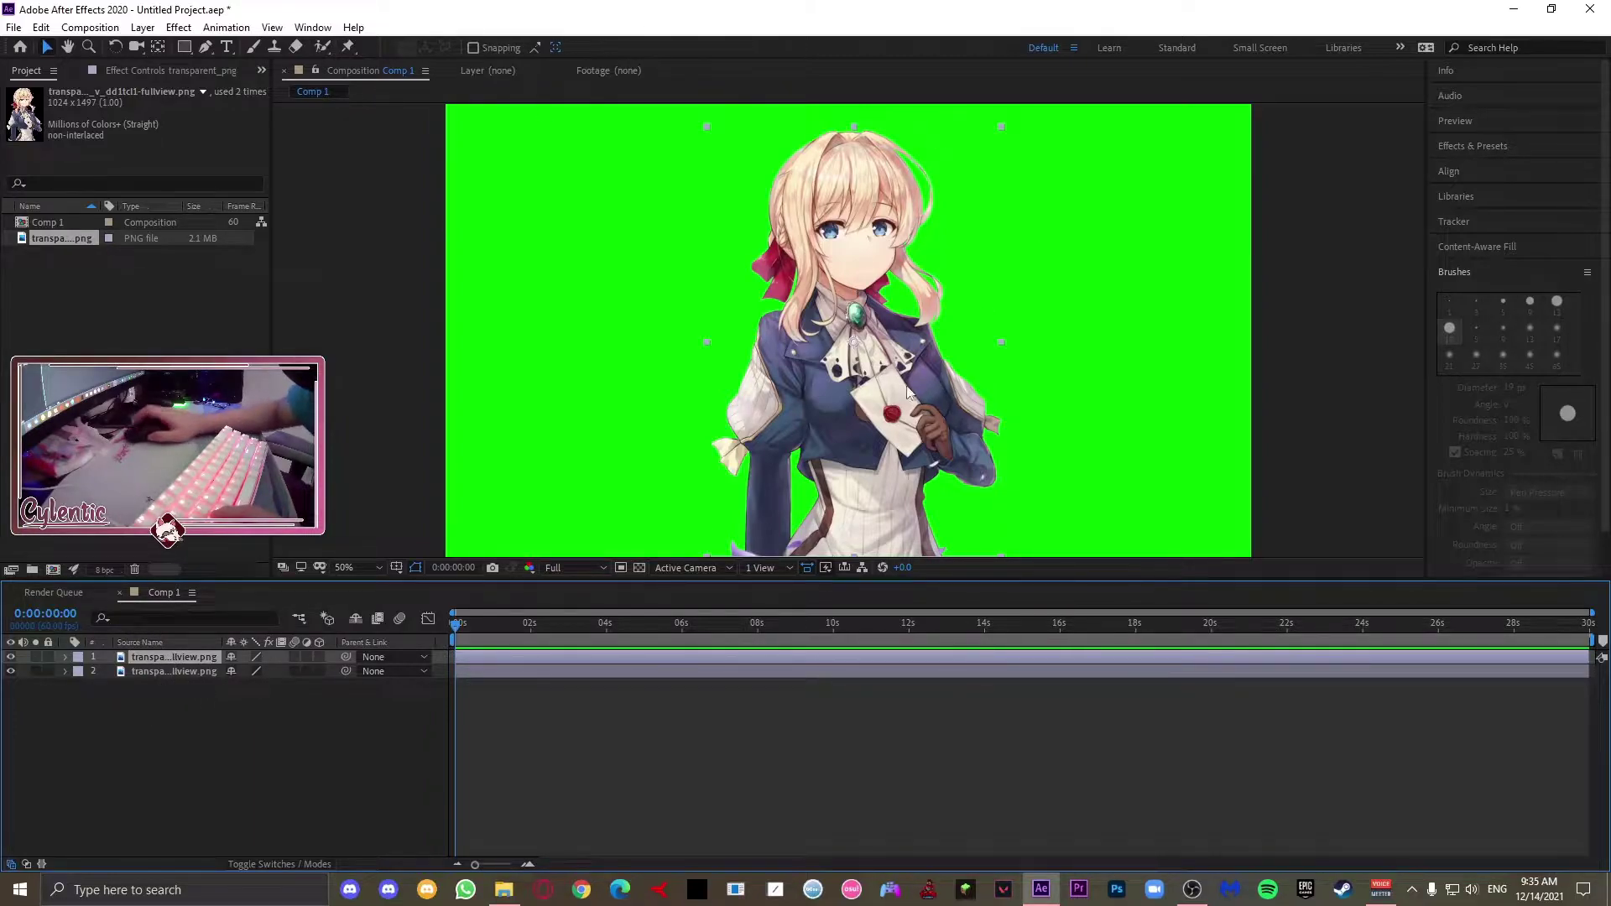
click(208, 702)
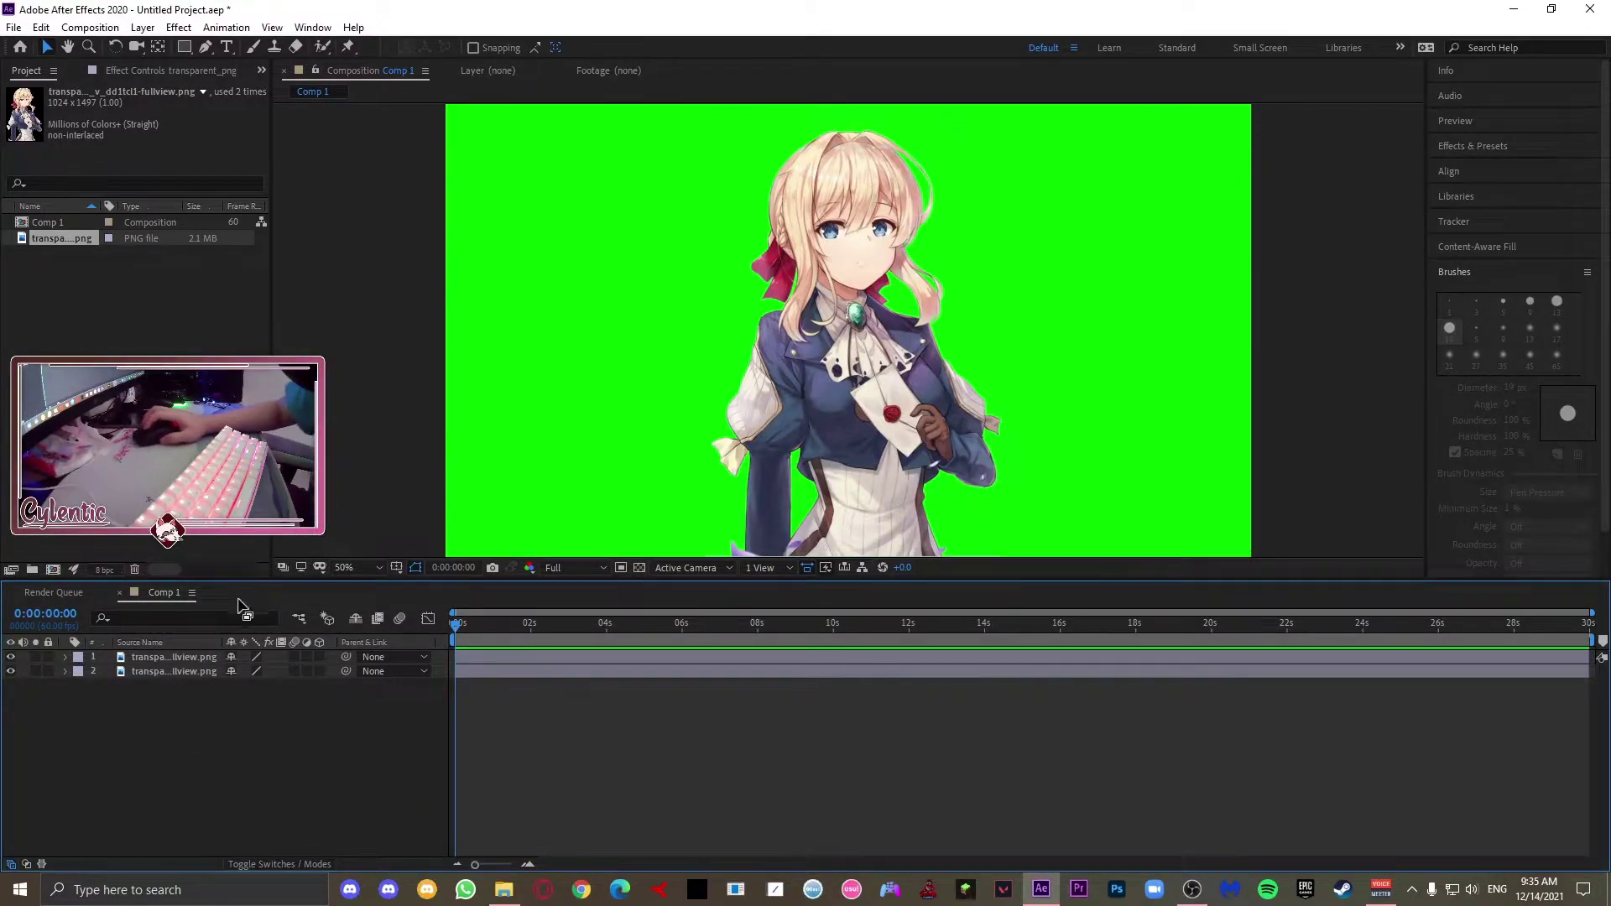
Step: Begin a Pen tool mask on the upper character layer, tracing just outside the crown of the hair
click(194, 656)
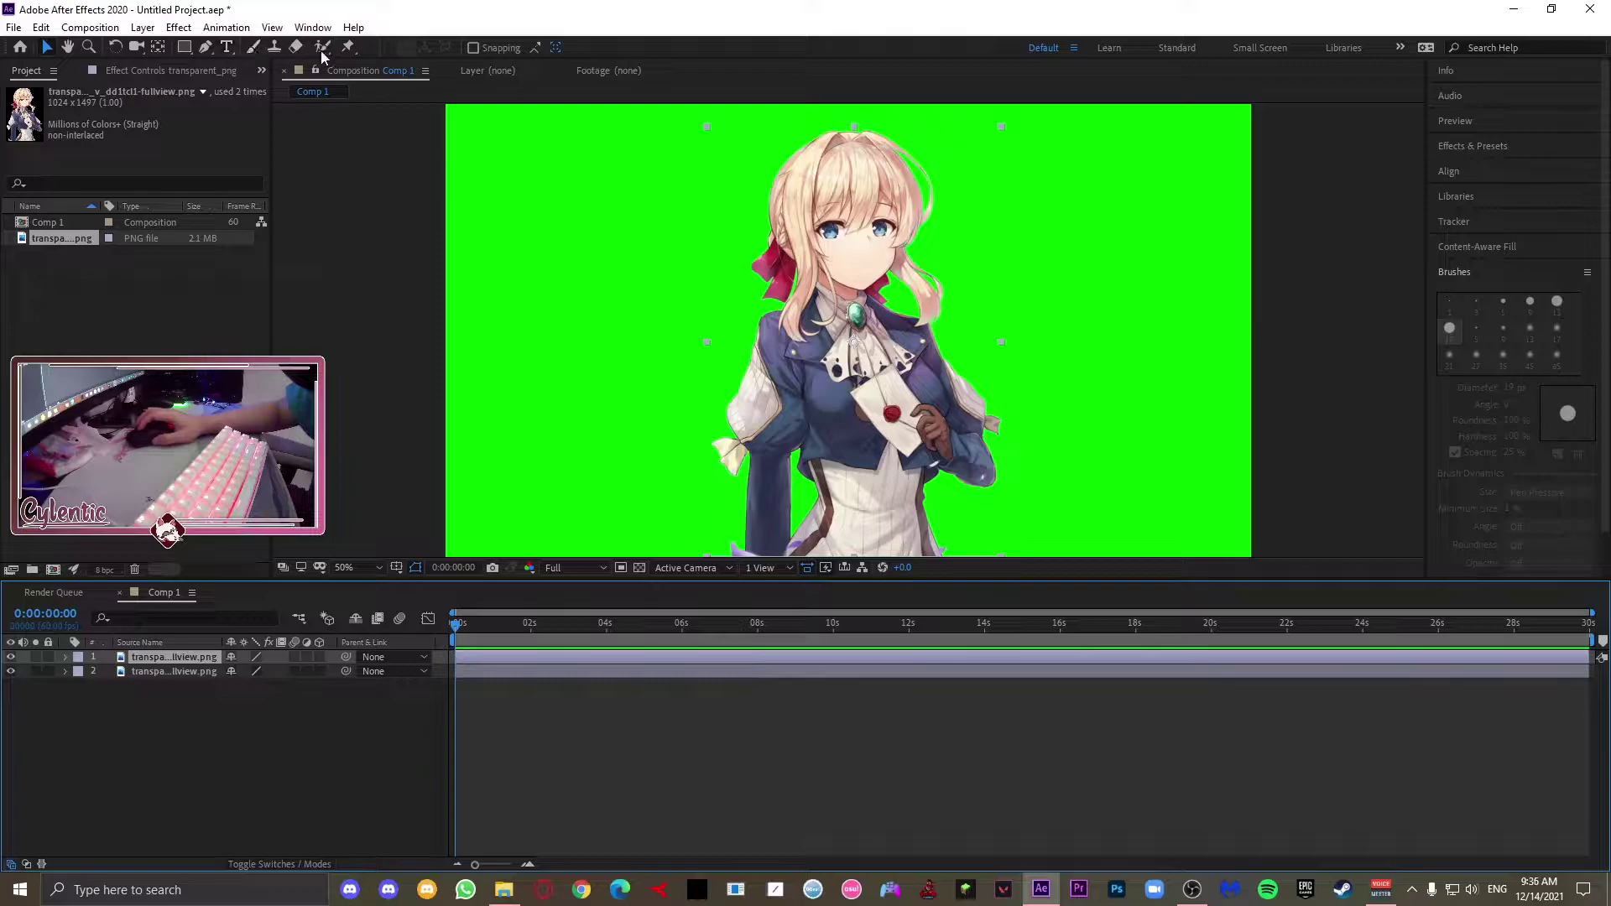
click(204, 49)
scroll(819, 167, up, 1)
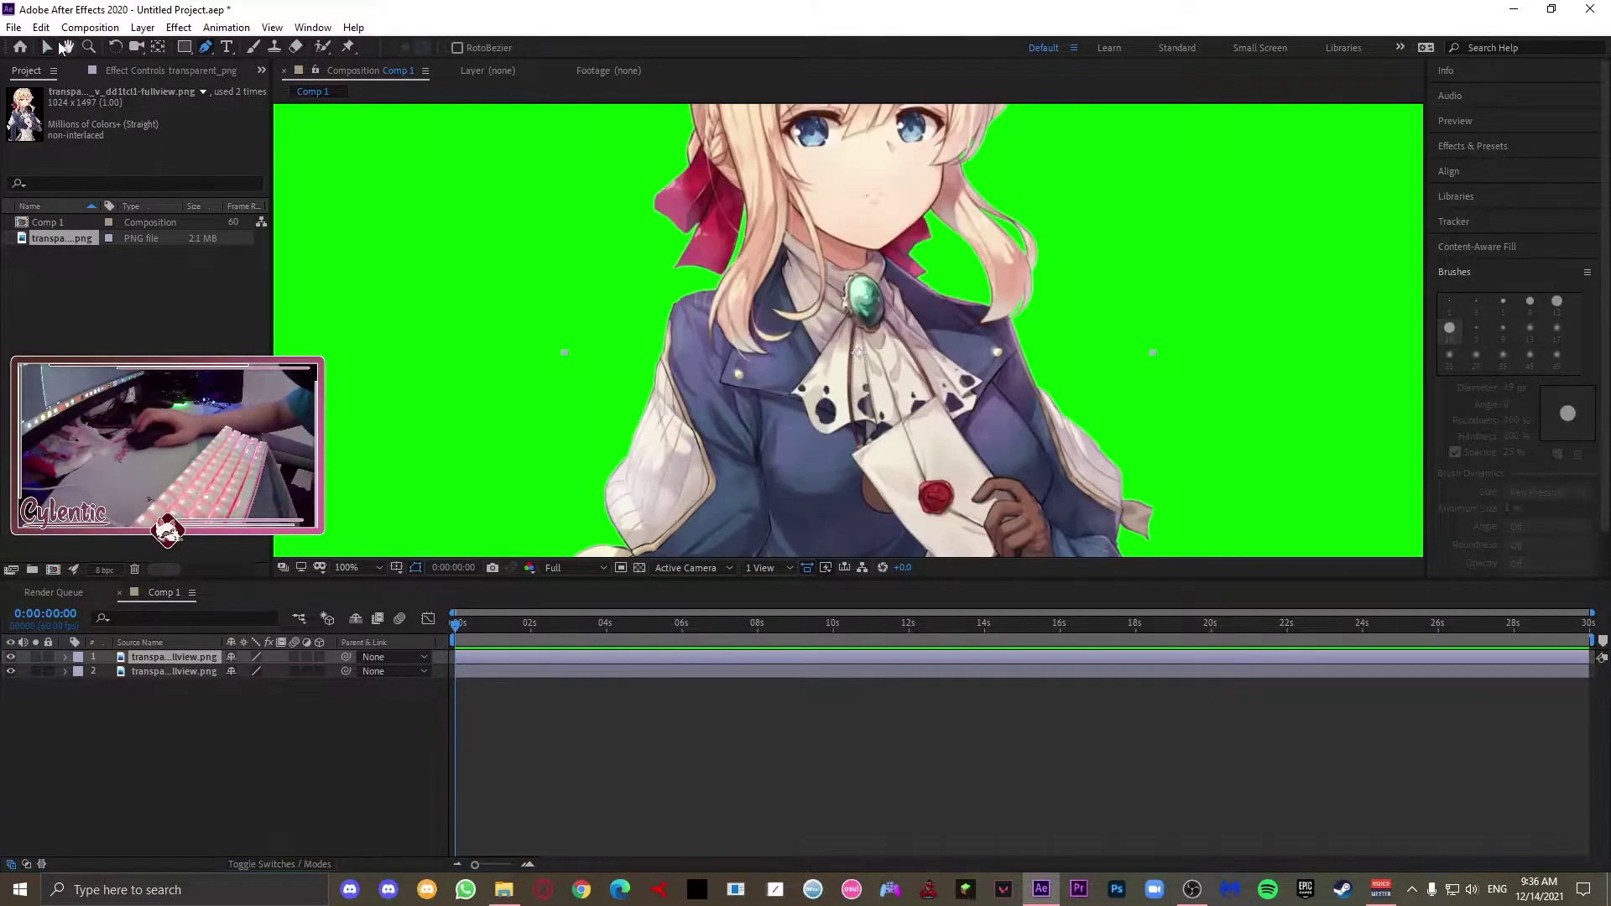
drag(819, 168, 764, 408)
scroll(642, 196, up, 1)
drag(620, 190, 592, 162)
key(g)
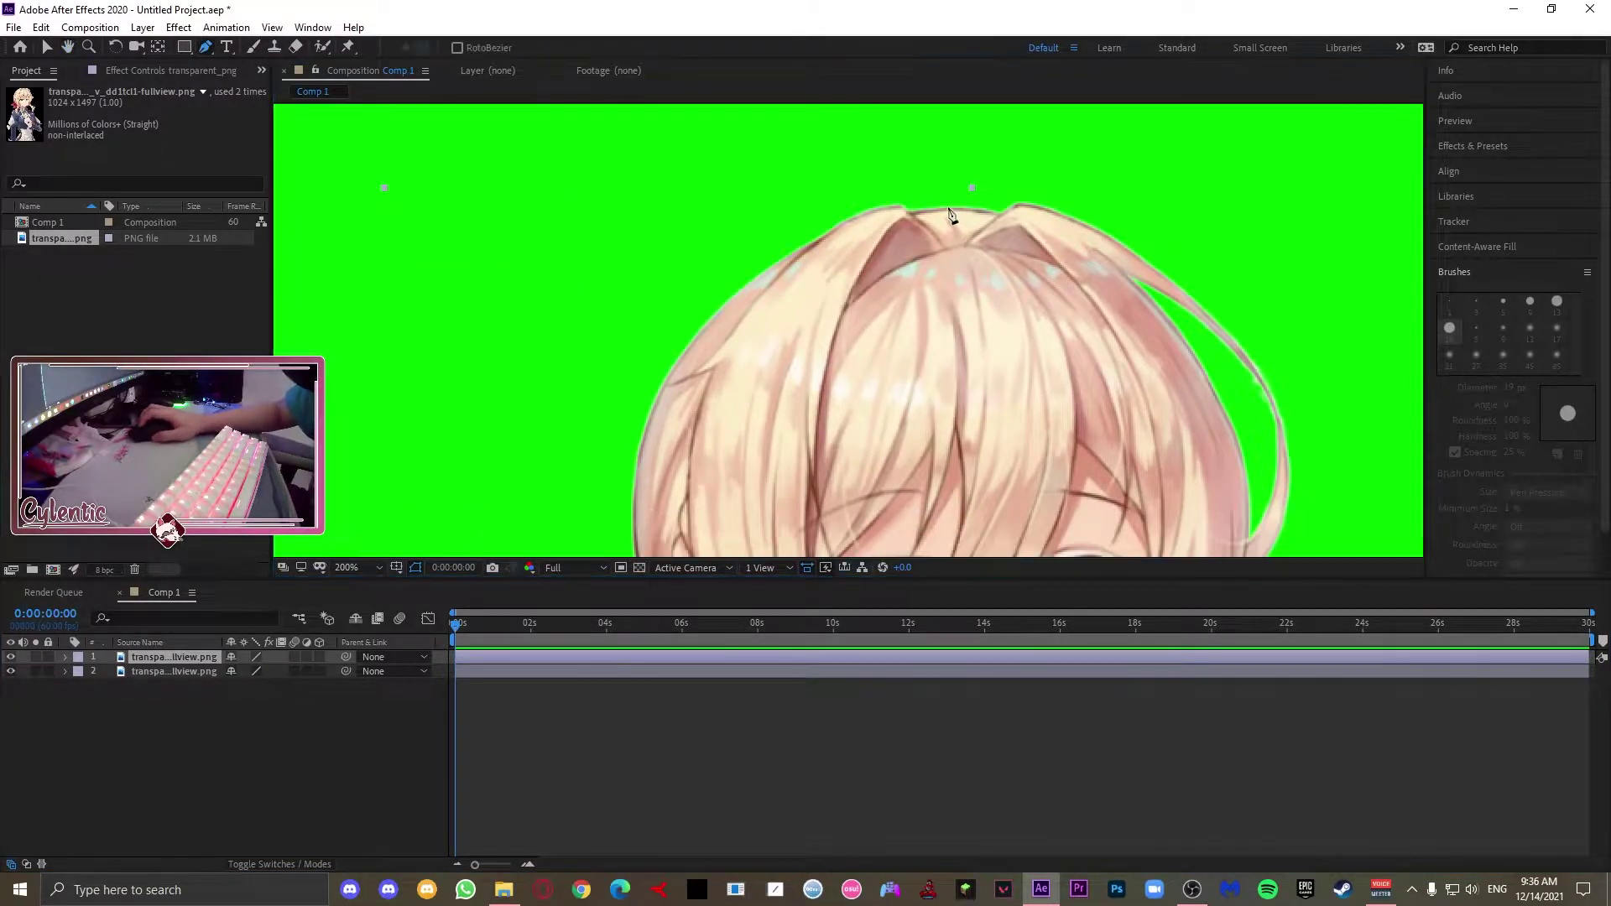
click(1013, 192)
click(918, 199)
click(801, 232)
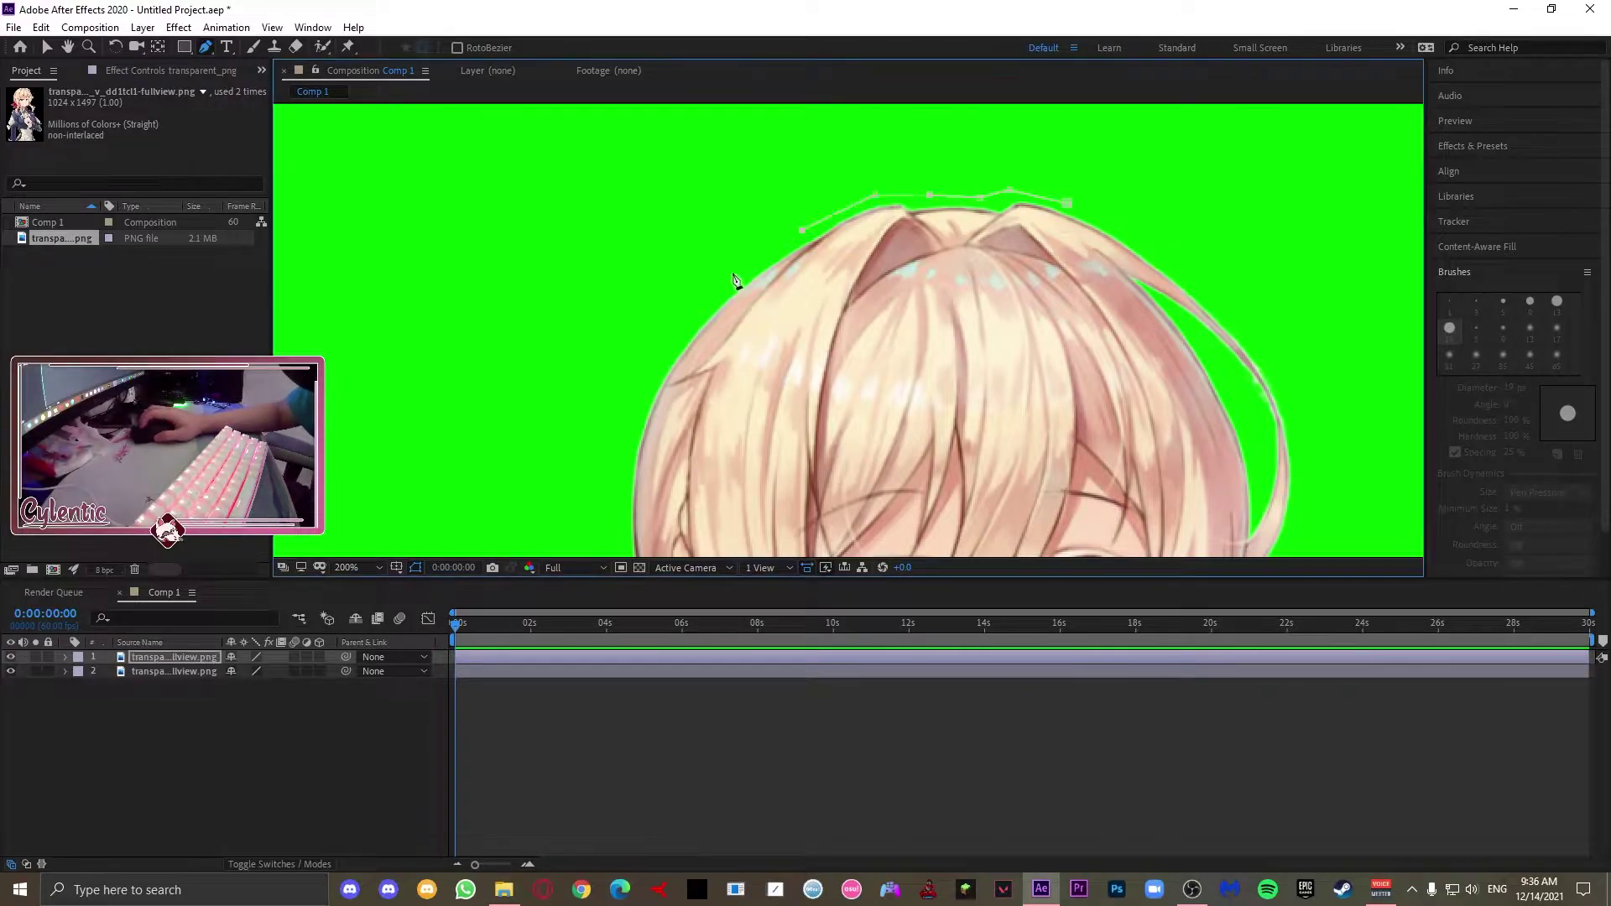
Step: Continue the mask down the outside of the hair to just above the large red ribbon
click(728, 289)
click(662, 356)
click(629, 445)
drag(628, 445, 622, 197)
click(595, 279)
click(608, 332)
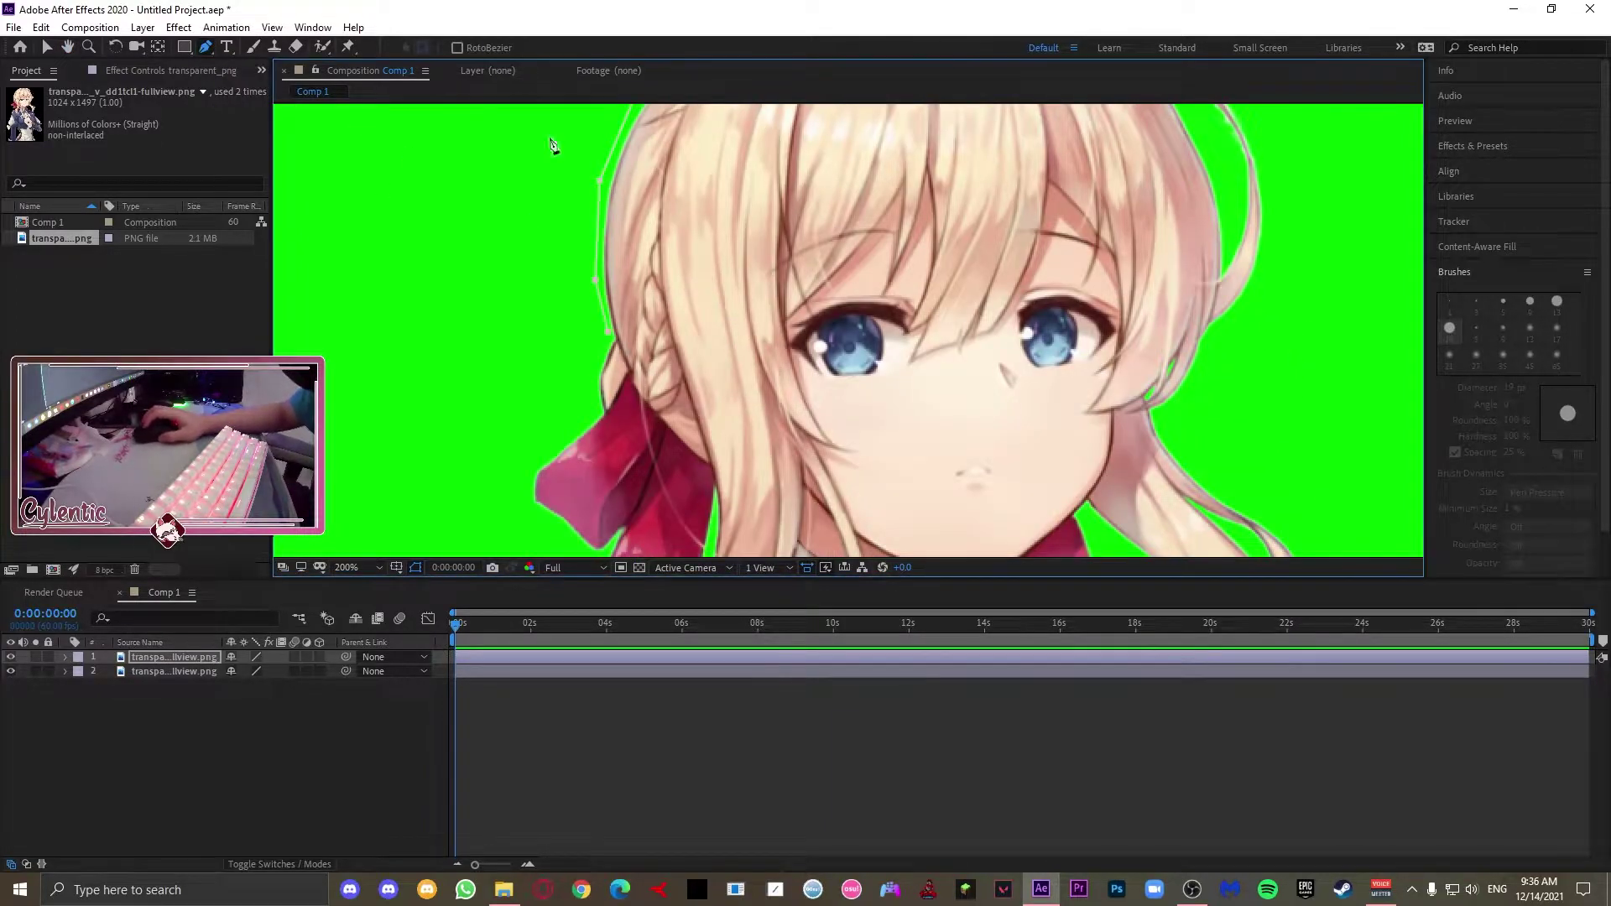
Step: Extend the mask path around the outside of the red hair ribbon to its lower tip
drag(821, 388, 683, 338)
drag(747, 140, 680, 27)
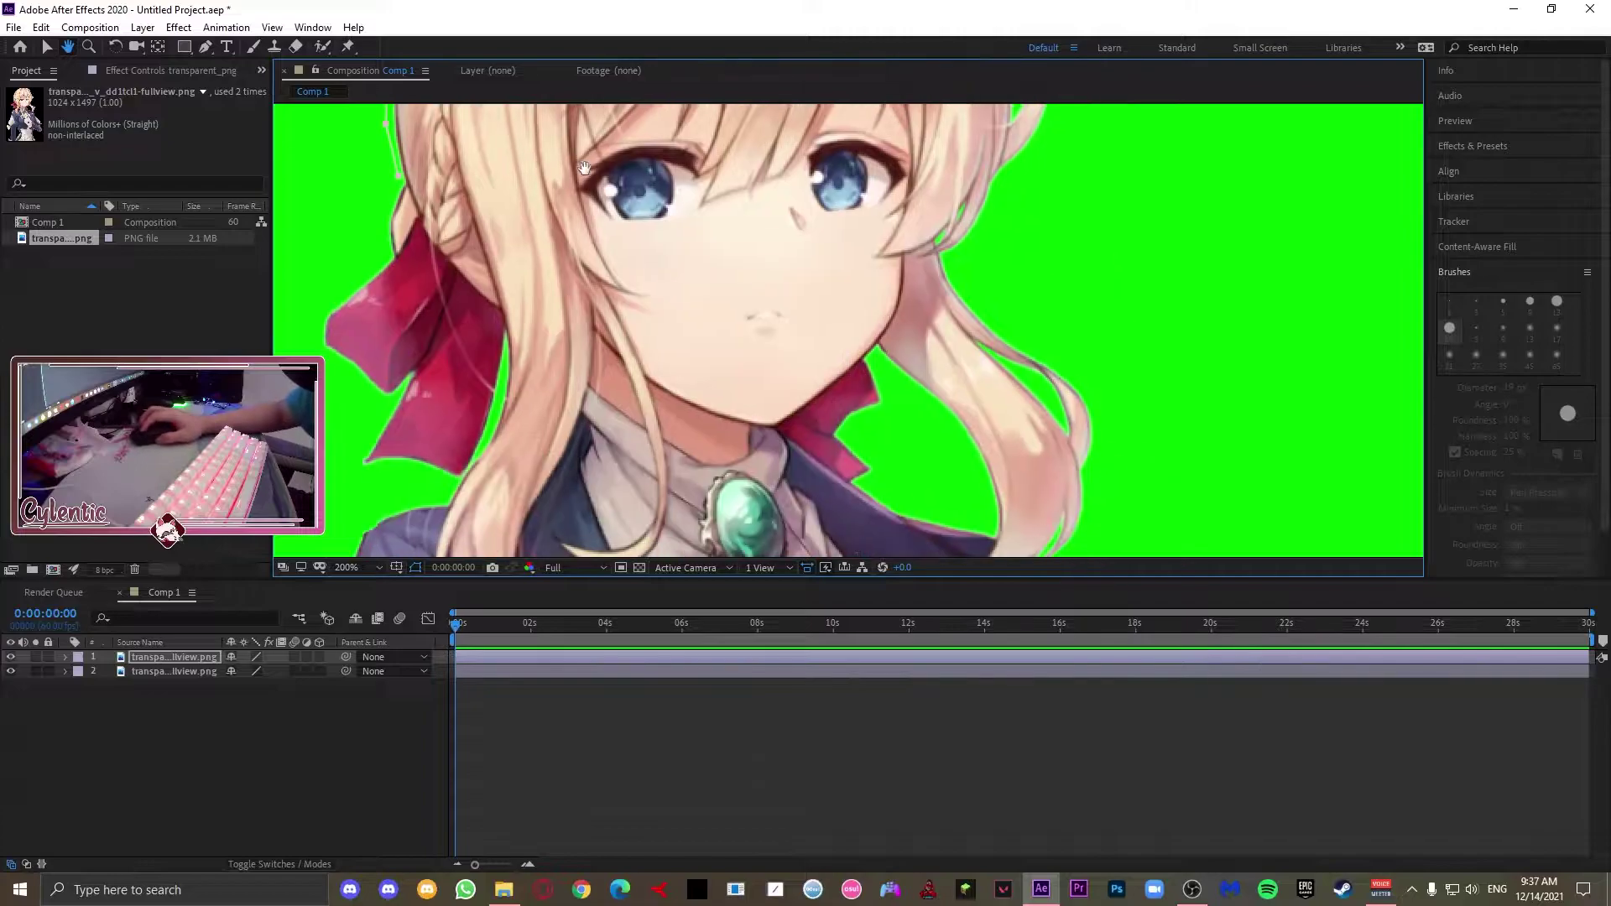
key(g)
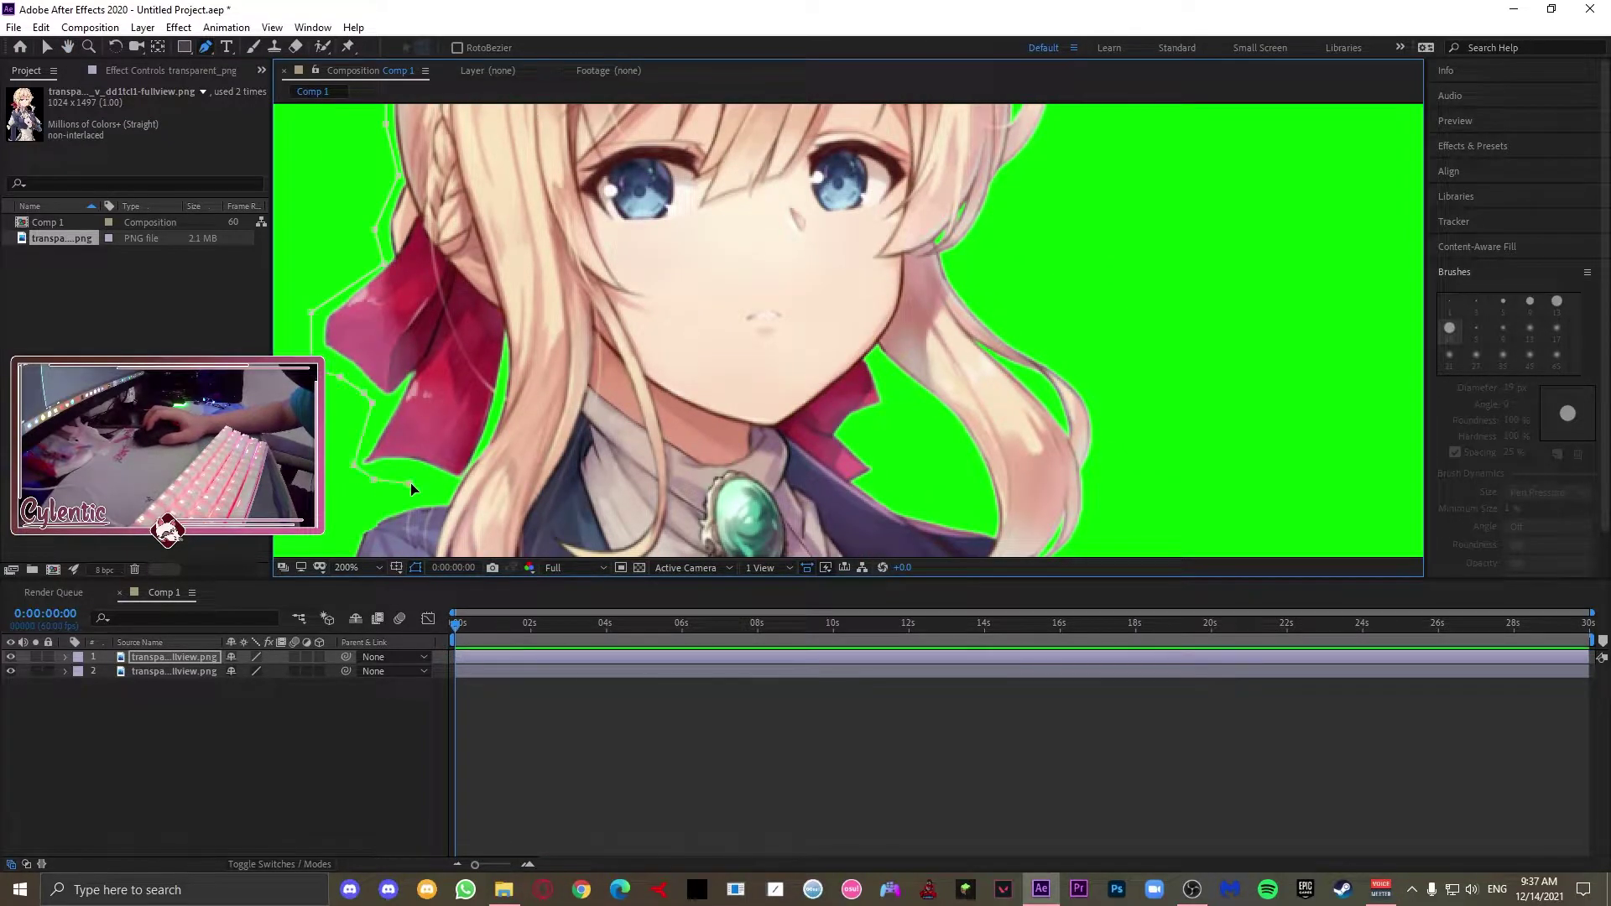
Step: Trace the mask from below the ribbon down the outer edge of the thin hair strand to its tip on the shoulder
drag(411, 481, 516, 298)
scroll(536, 360, up, 1)
click(888, 218)
click(892, 241)
click(873, 284)
click(860, 337)
click(855, 385)
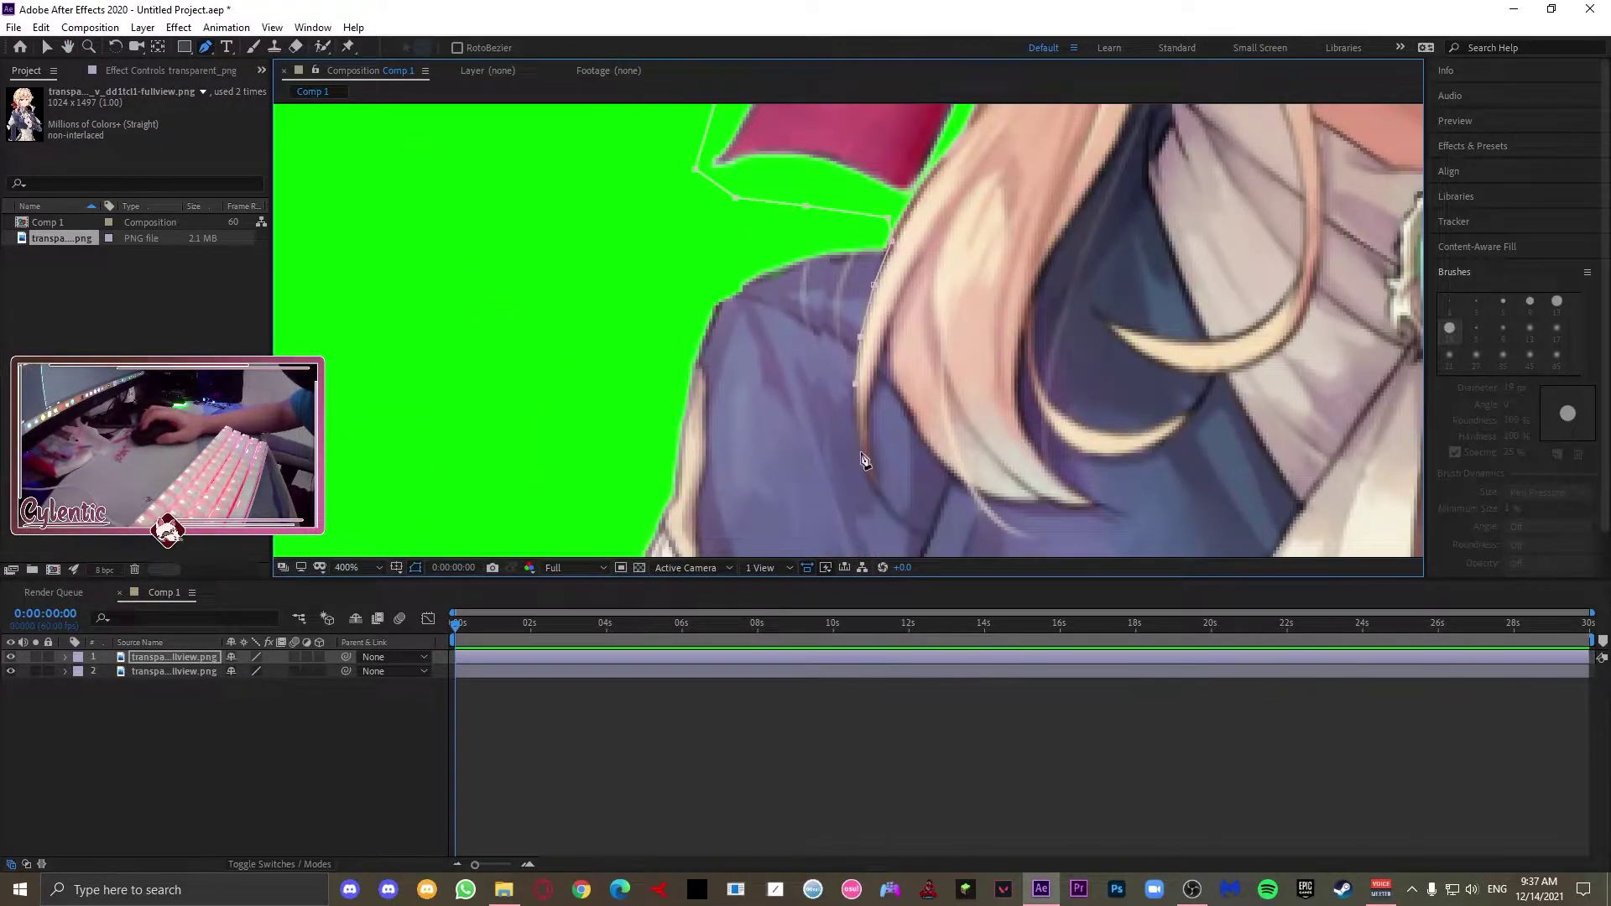
drag(868, 474, 869, 480)
click(880, 499)
click(896, 518)
double_click(880, 499)
click(887, 504)
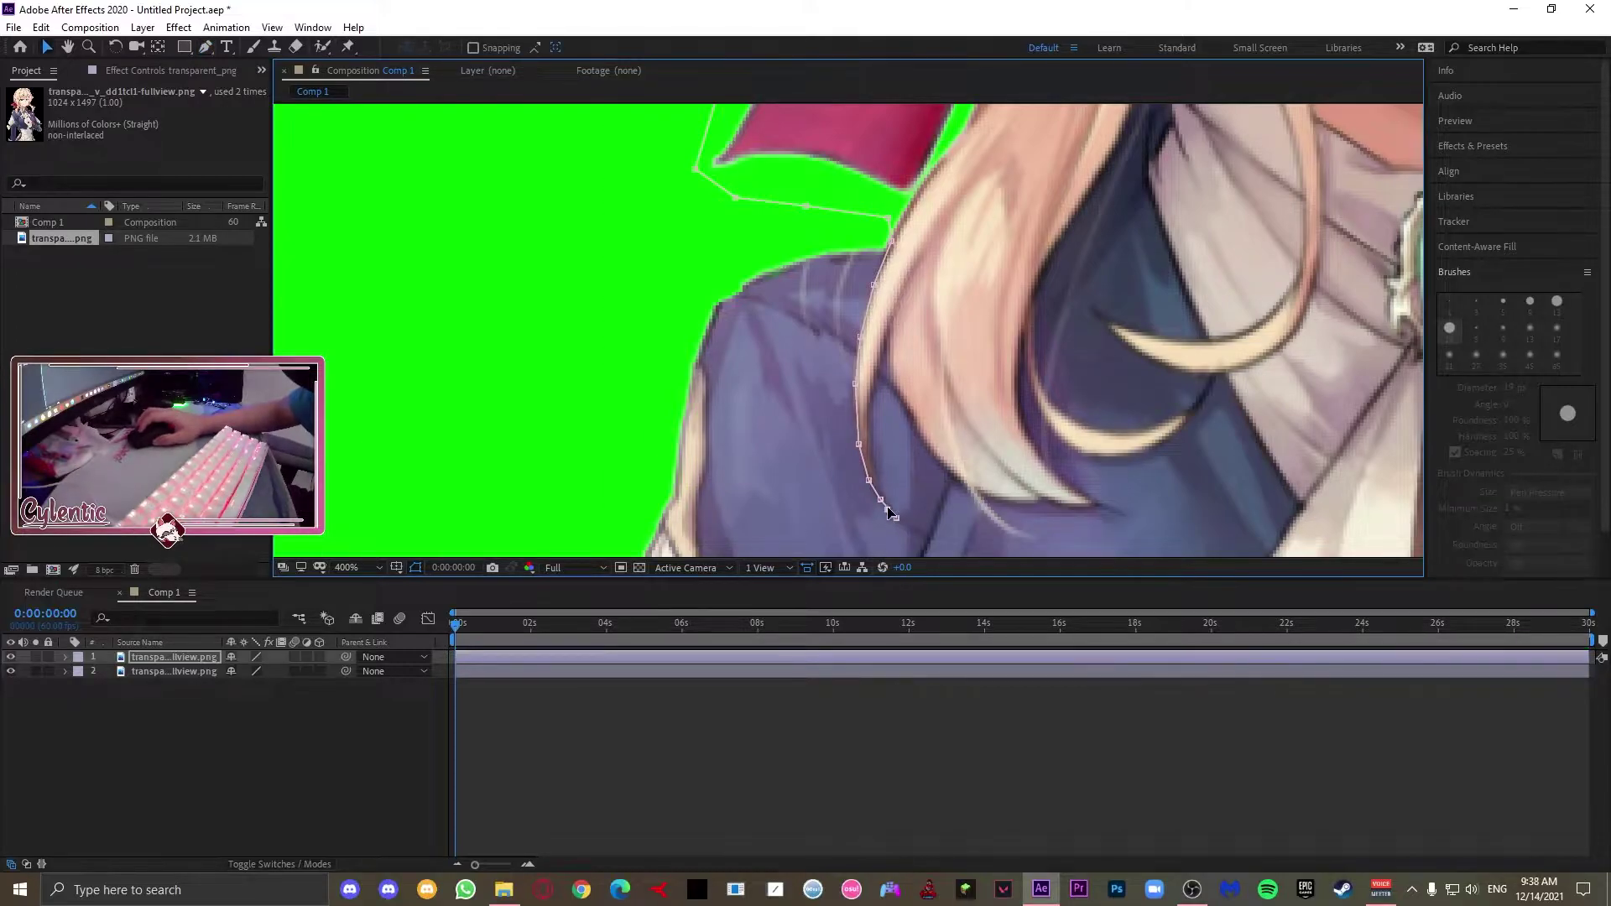
Step: Trace the mask back up the thin strand's inner edge and down the outer side of the main hair lock
key(v)
key(g)
click(883, 497)
click(874, 469)
click(870, 445)
click(889, 369)
click(899, 395)
click(913, 418)
click(928, 444)
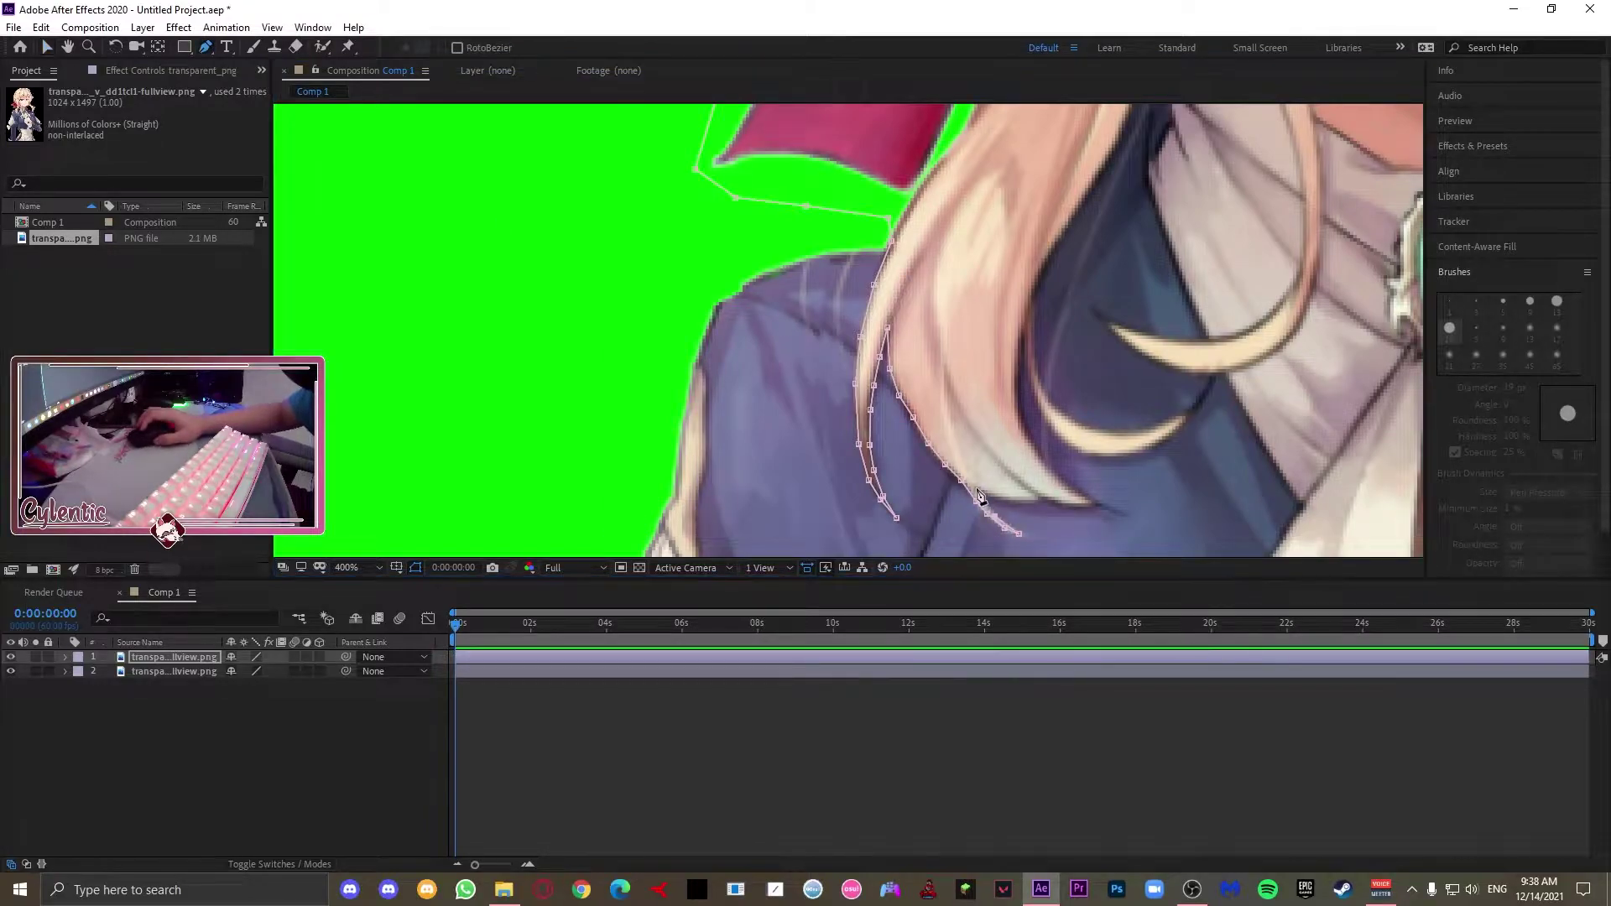
Step: Outline the pointed tips at the end of the main hair lock on the jacket
click(999, 500)
click(1027, 505)
click(1040, 501)
key(v)
click(204, 47)
click(1054, 503)
click(1078, 507)
click(1097, 504)
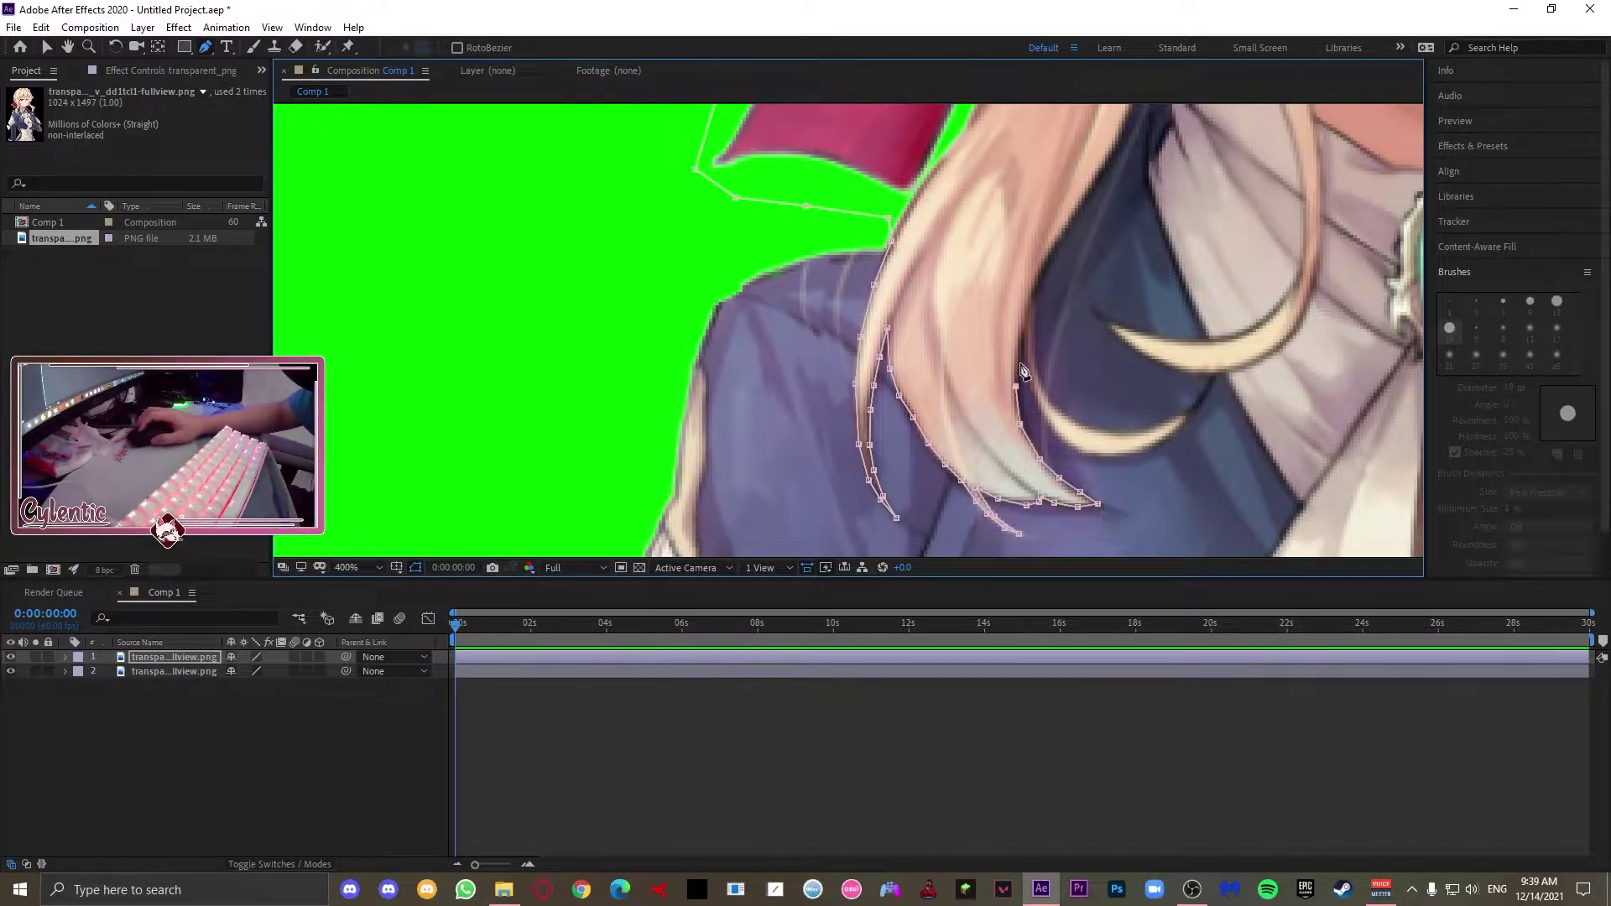
Step: Outline the curved strand beside the main lock, following its lower edge to the tip and back along its upper edge
click(1057, 434)
click(1074, 447)
click(1096, 457)
click(1128, 457)
click(1151, 448)
click(1166, 438)
click(1183, 428)
click(1191, 416)
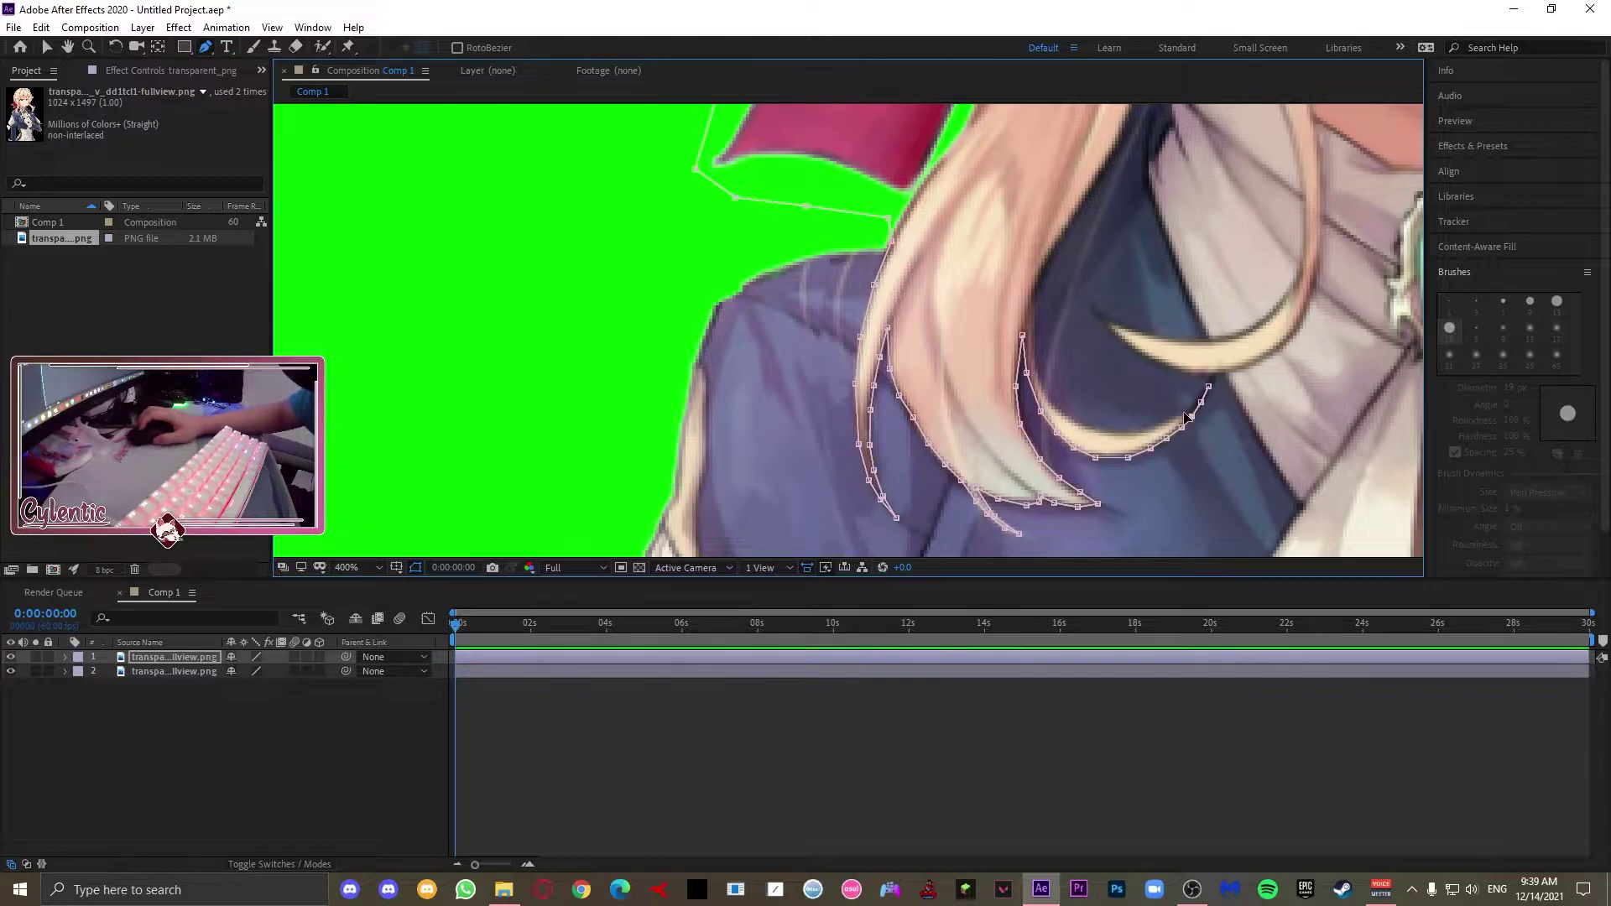
click(1142, 429)
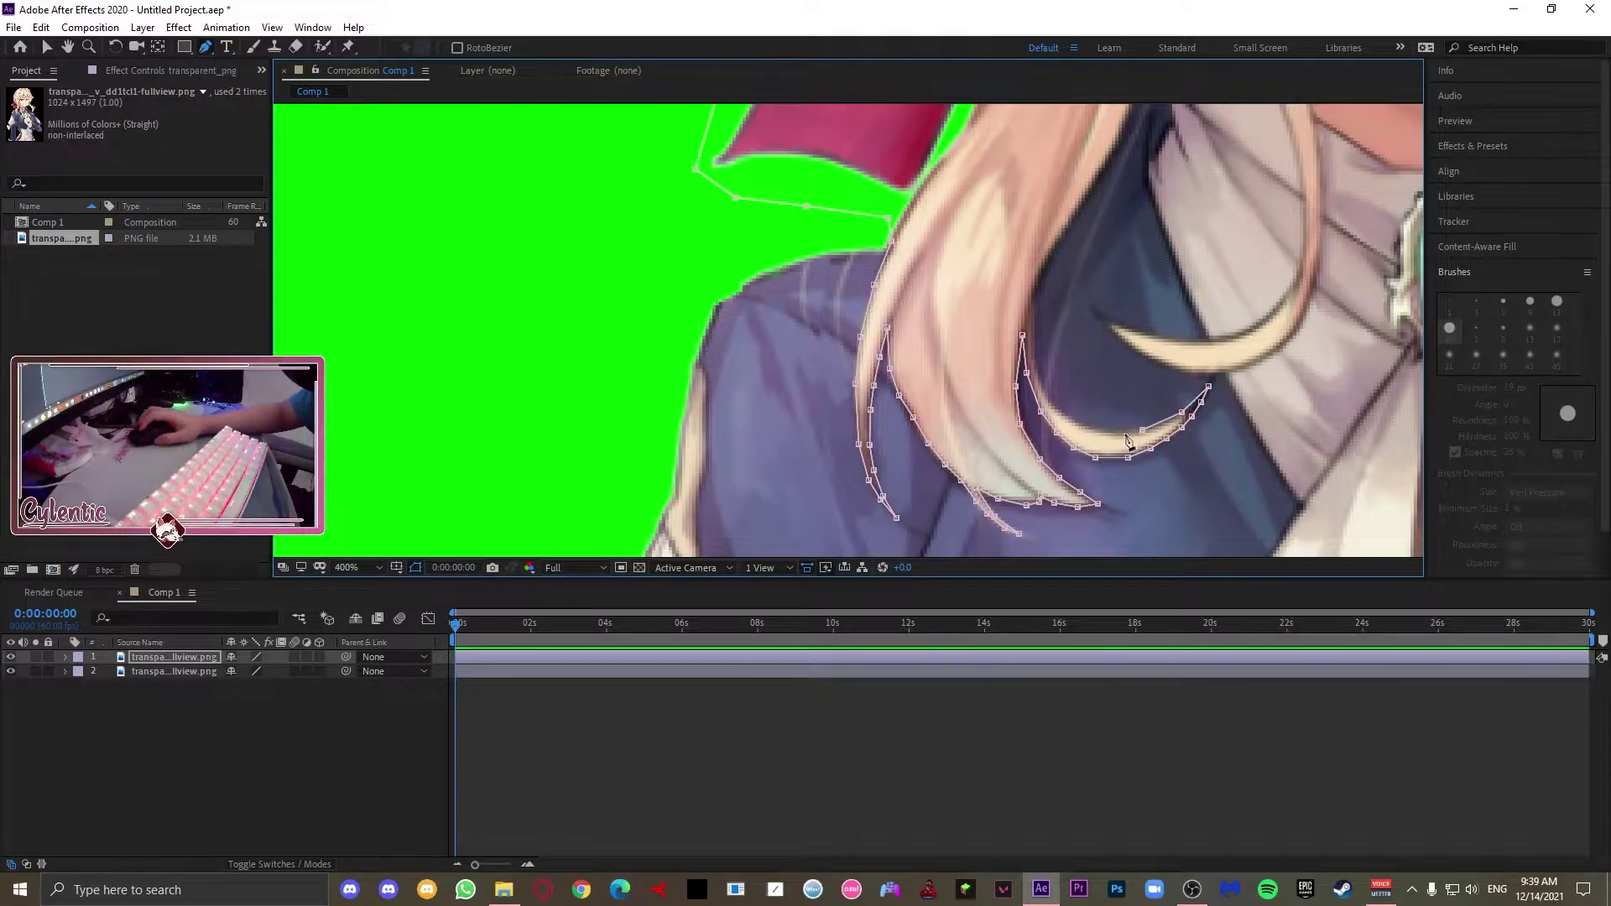
Step: Trace the mask up the inner edge of the main hair lock, past the collar towards the neck
click(1036, 298)
click(1044, 273)
click(1055, 253)
drag(1061, 242, 747, 402)
click(753, 396)
click(767, 367)
click(782, 347)
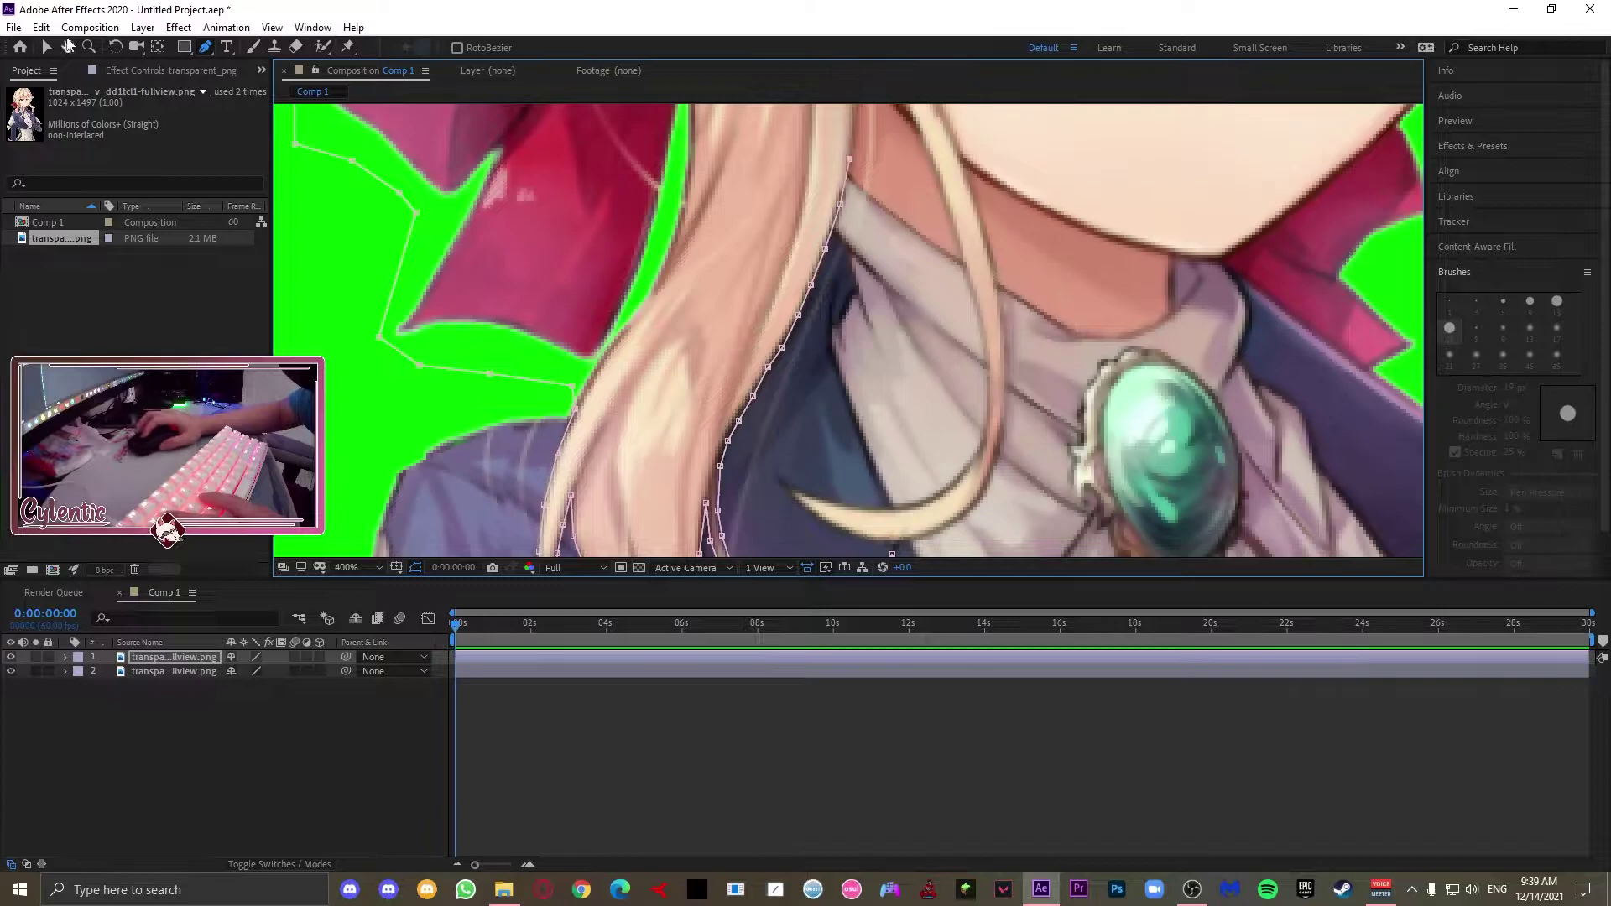
drag(852, 143, 671, 406)
click(674, 383)
Step: Trace the mask down the near edge of the long curling strand in front of the neck and collar
click(754, 436)
click(779, 513)
drag(779, 513, 727, 225)
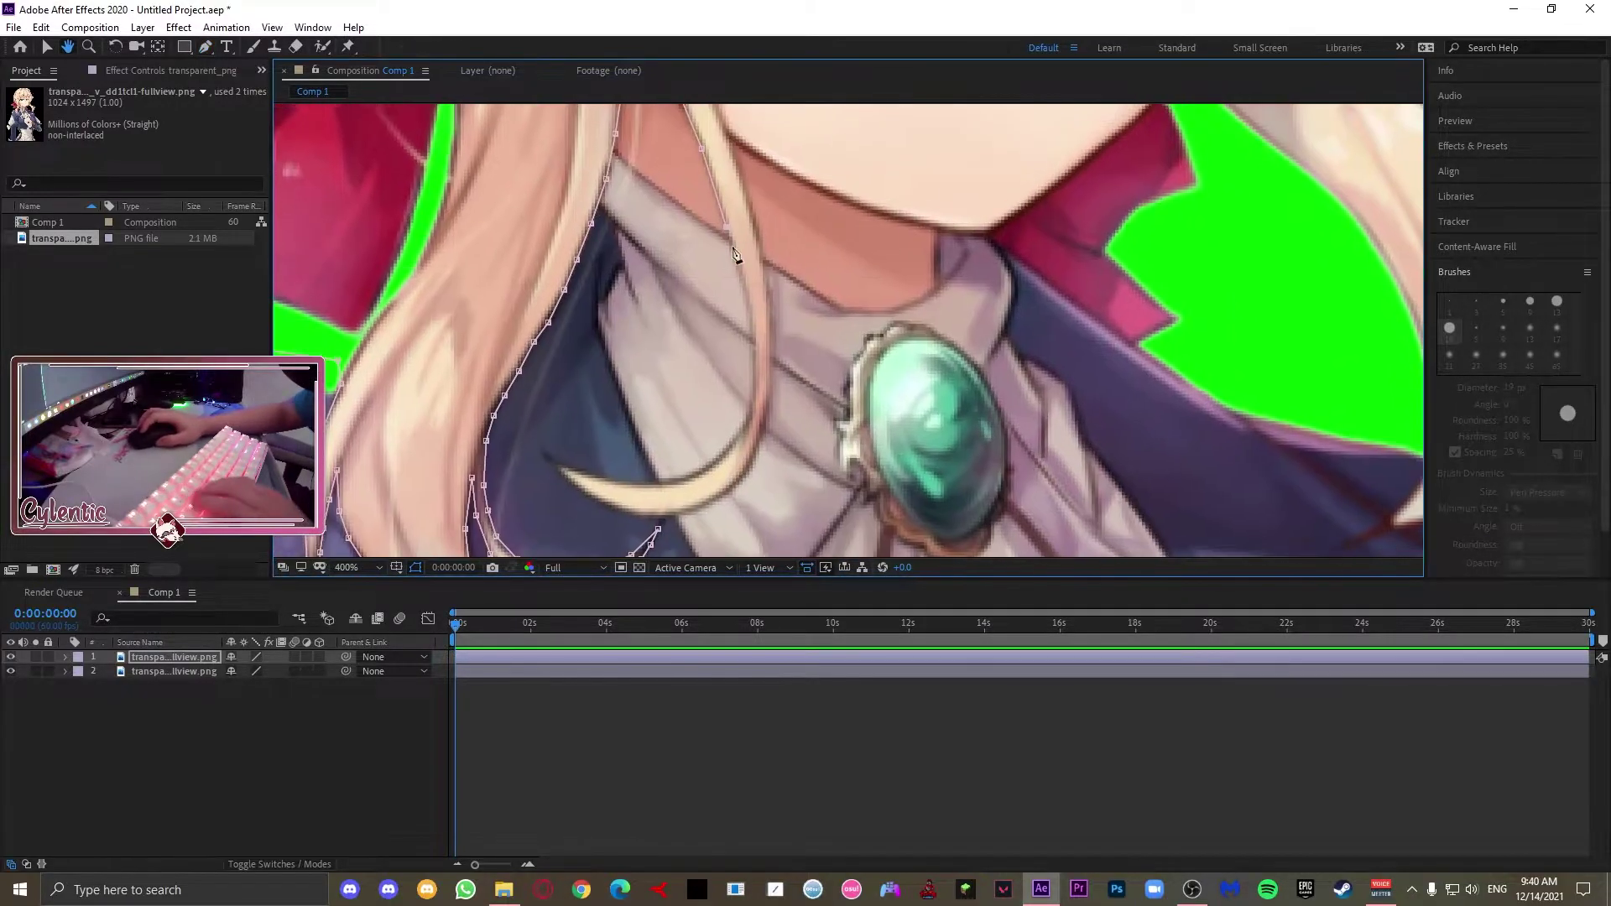
click(742, 288)
click(752, 332)
click(755, 387)
click(745, 426)
click(724, 456)
Step: Trace the mask from the curling strand's tip along its lower, outer edge
click(571, 485)
click(598, 501)
click(624, 510)
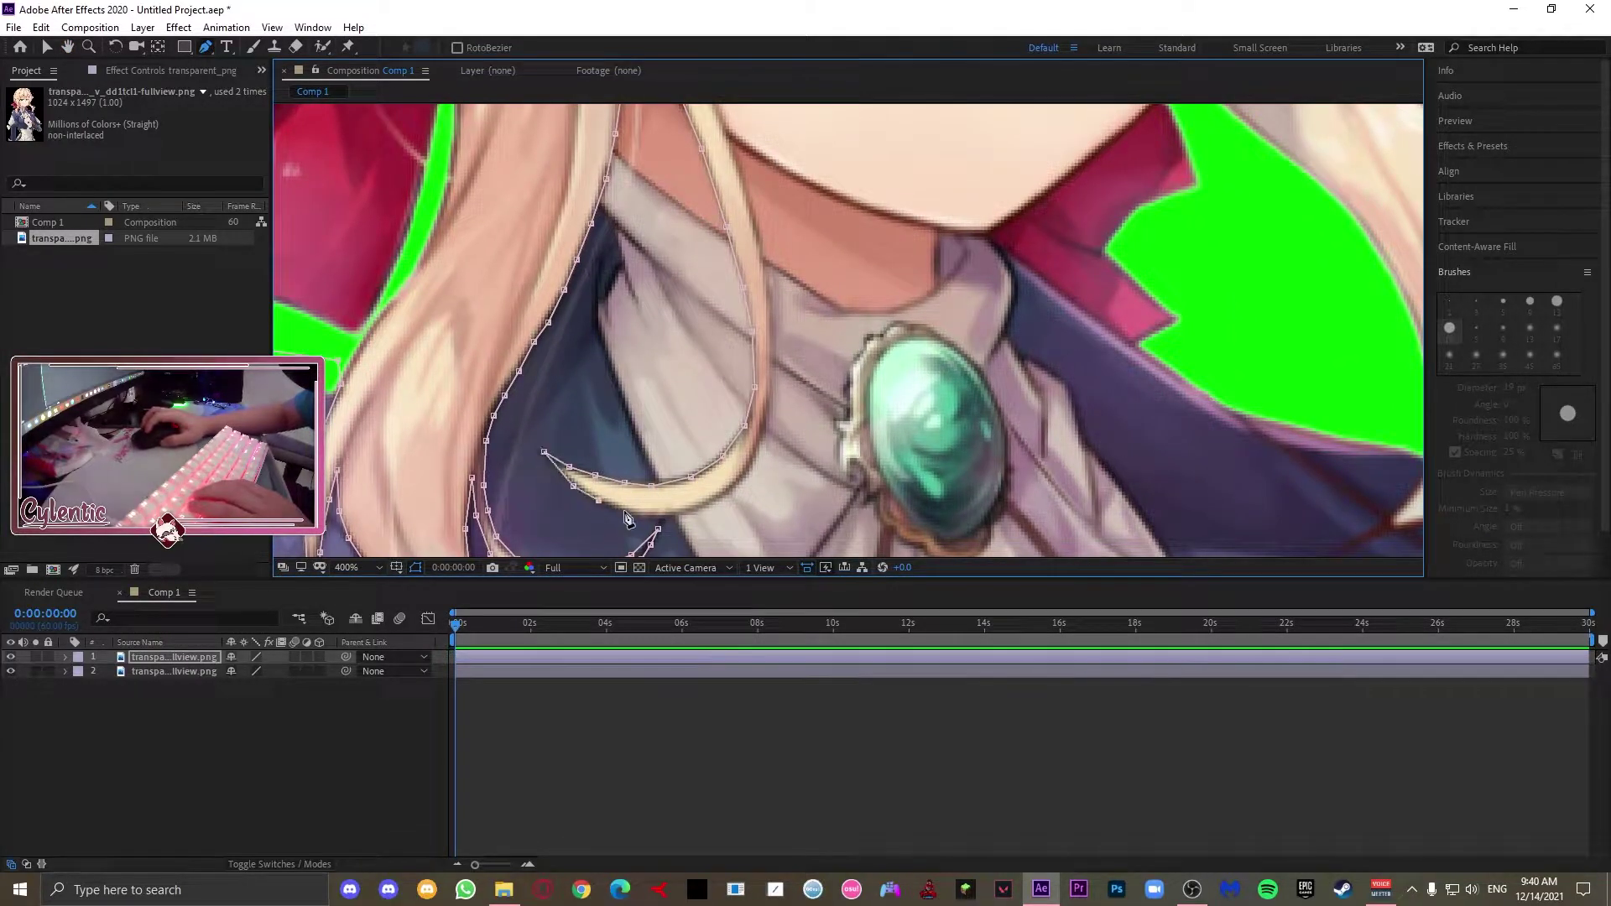
click(651, 512)
click(682, 509)
click(709, 499)
click(732, 486)
click(750, 460)
Step: Carry the mask up the strand and cheek hair, then across the fringe around both eyes to the opposite cheek lock
drag(769, 285, 777, 382)
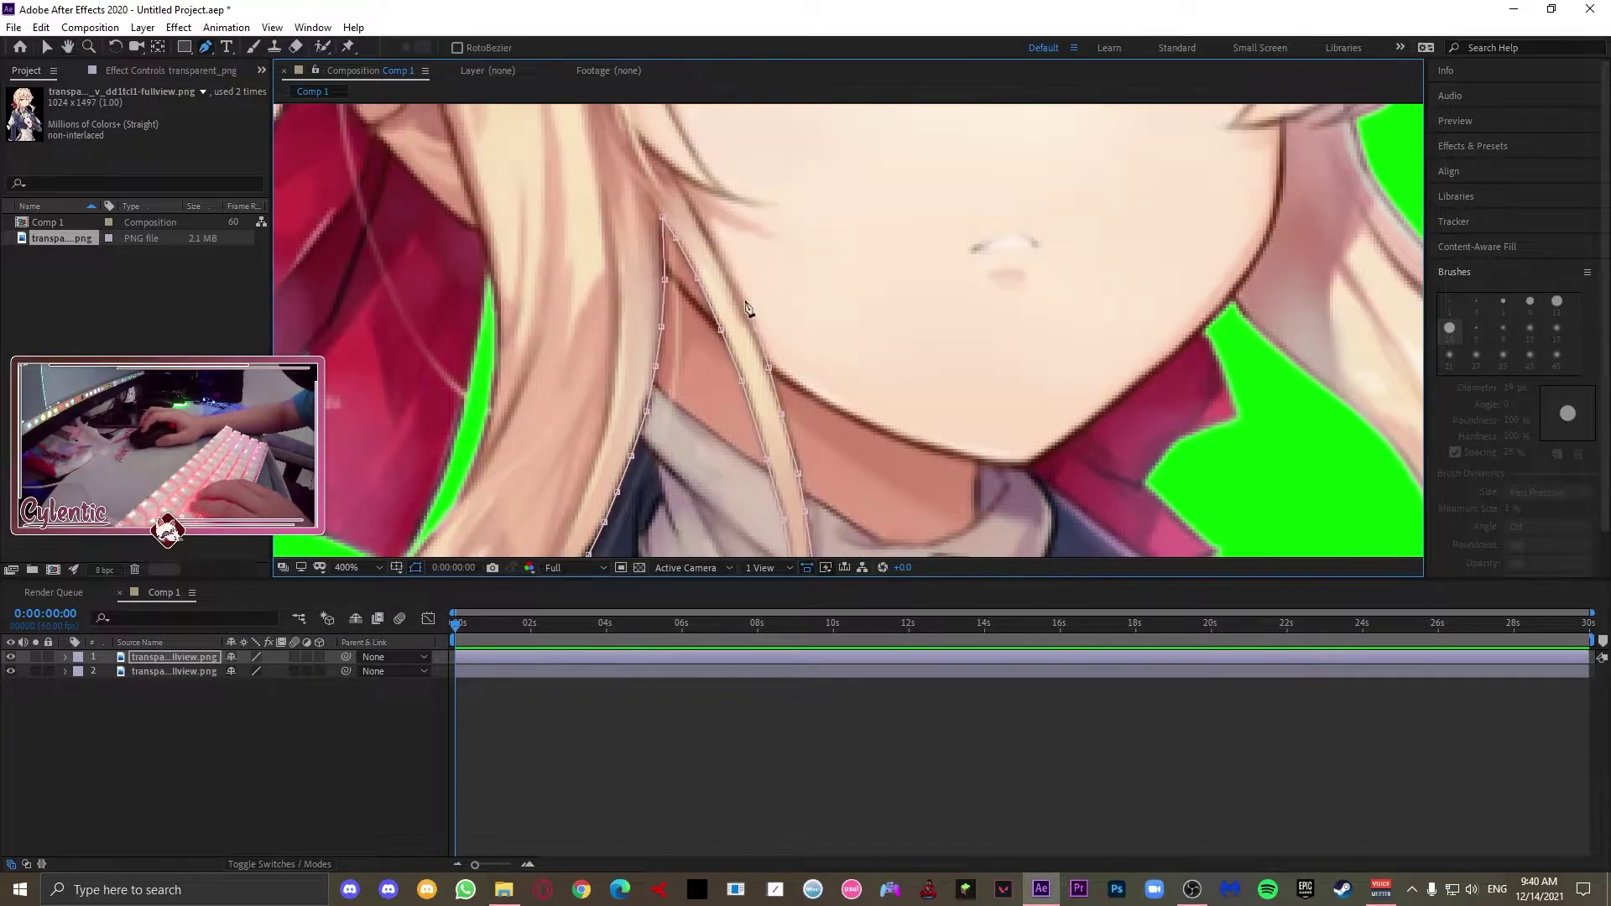
drag(776, 214, 766, 437)
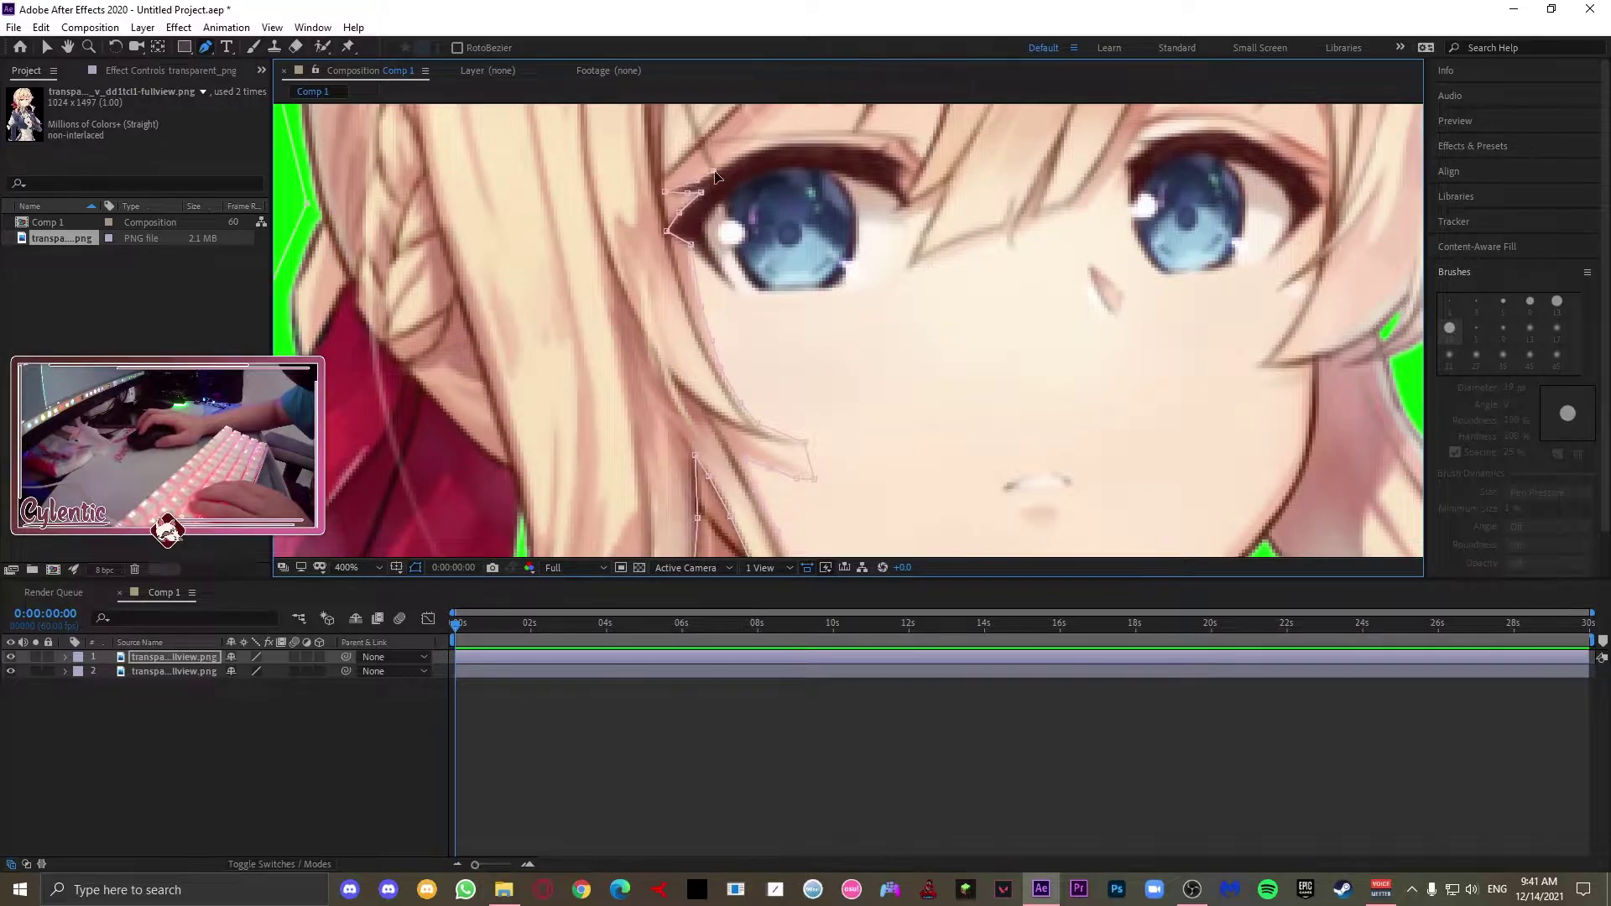
drag(735, 154, 657, 325)
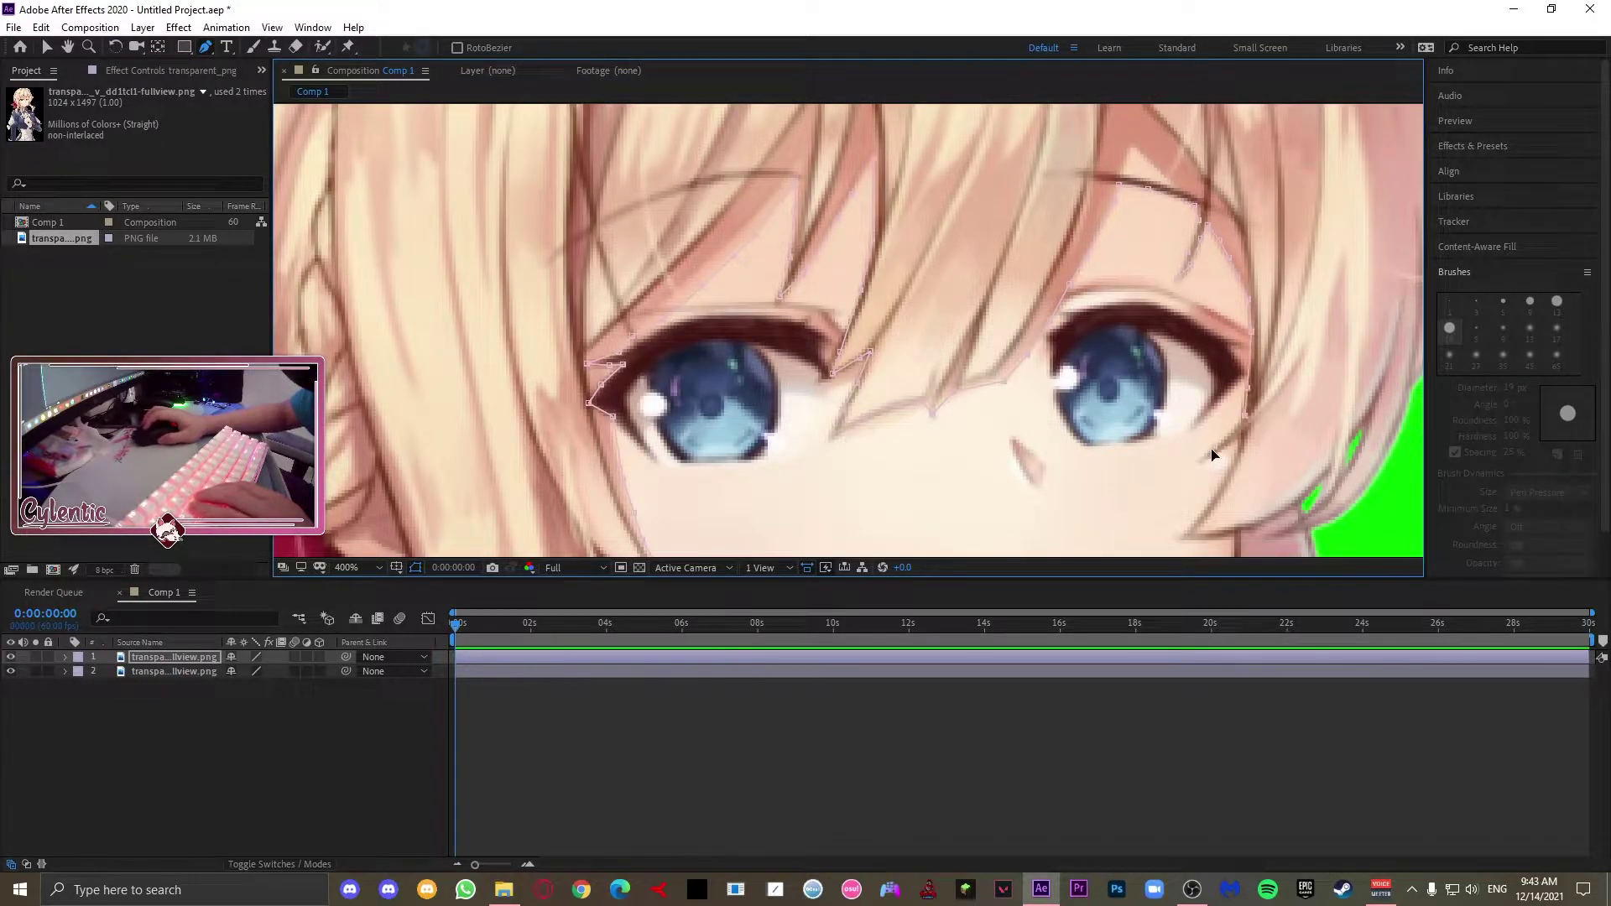
drag(1225, 537, 917, 305)
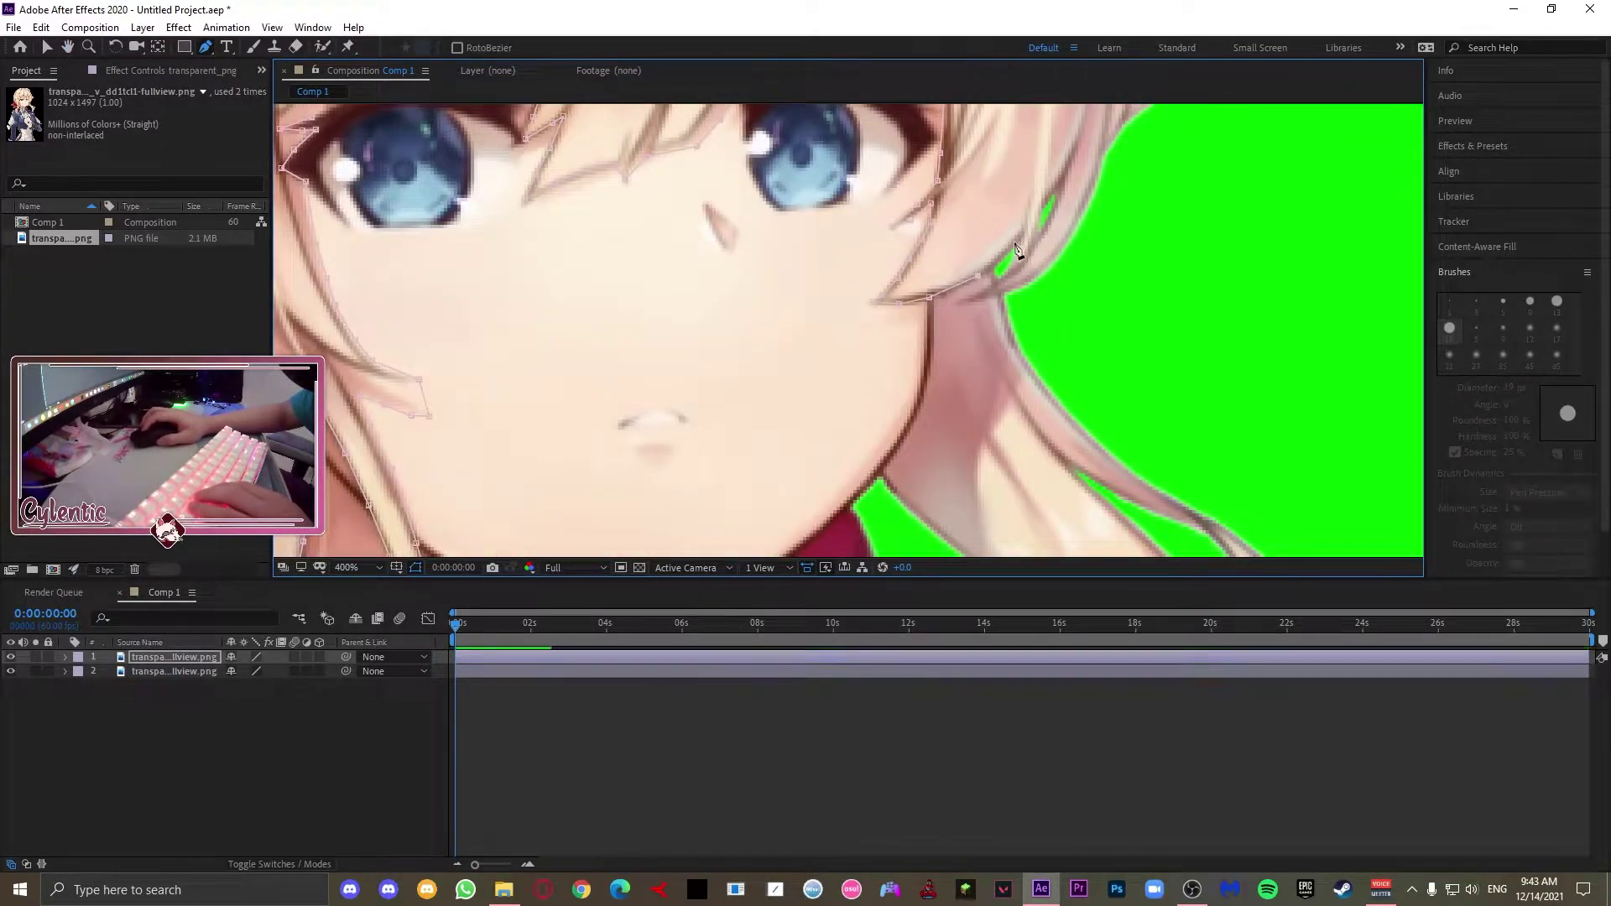
Step: Trace the mask down the inner edge of the opposite side lock and around its tip on the jacket
click(884, 469)
drag(900, 503, 662, 219)
click(706, 245)
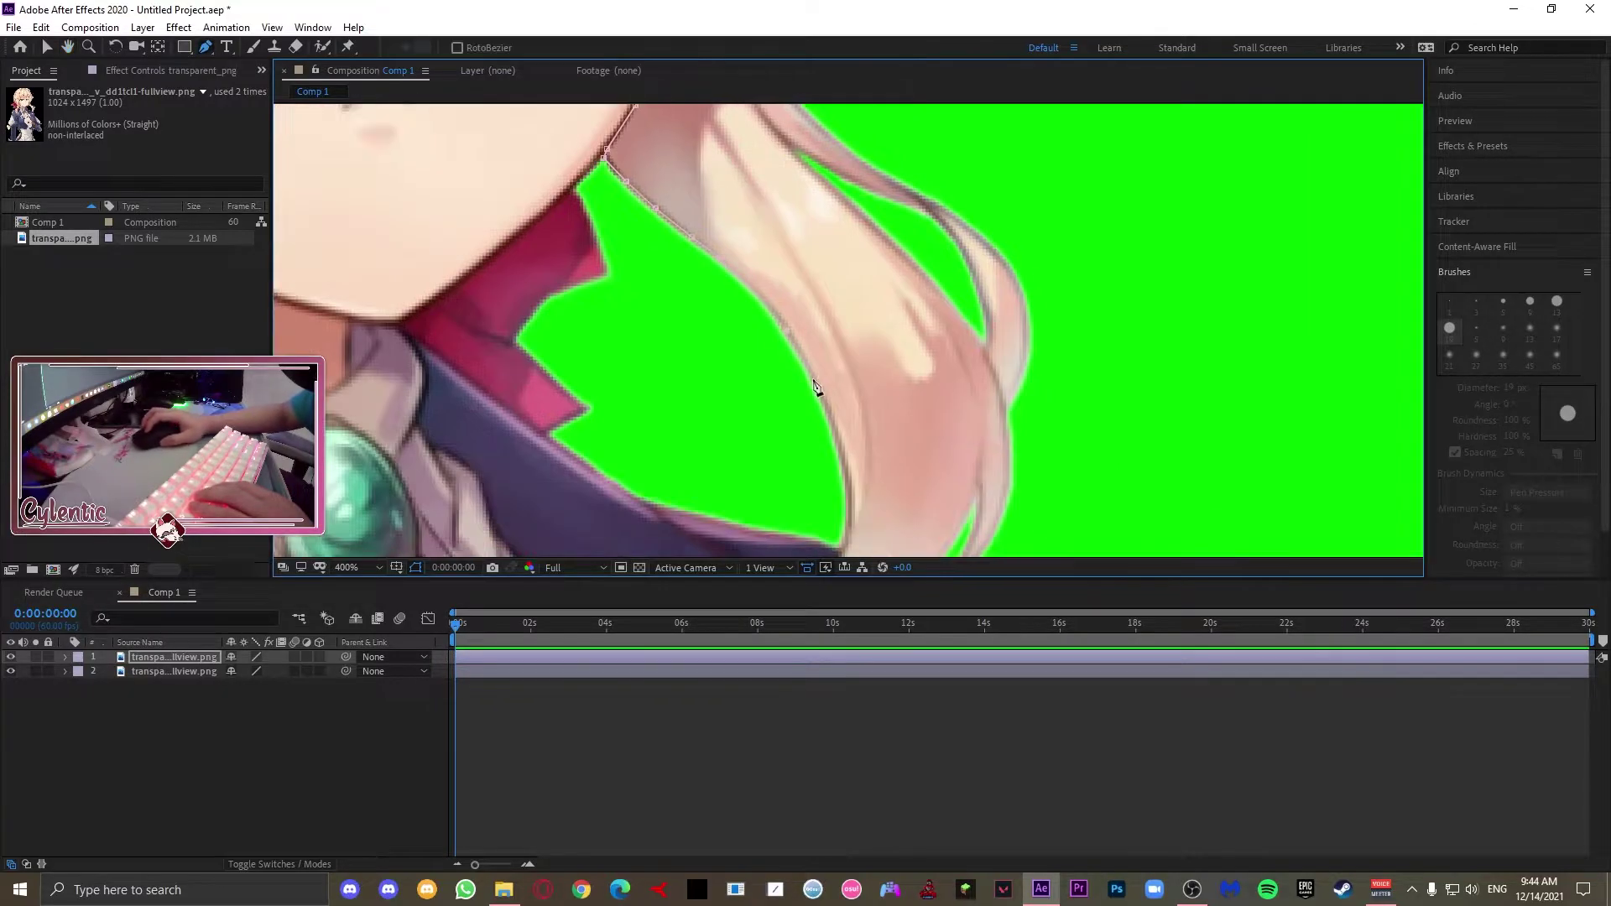
click(845, 472)
drag(907, 504, 889, 273)
click(830, 282)
click(824, 326)
click(794, 367)
click(840, 381)
click(896, 357)
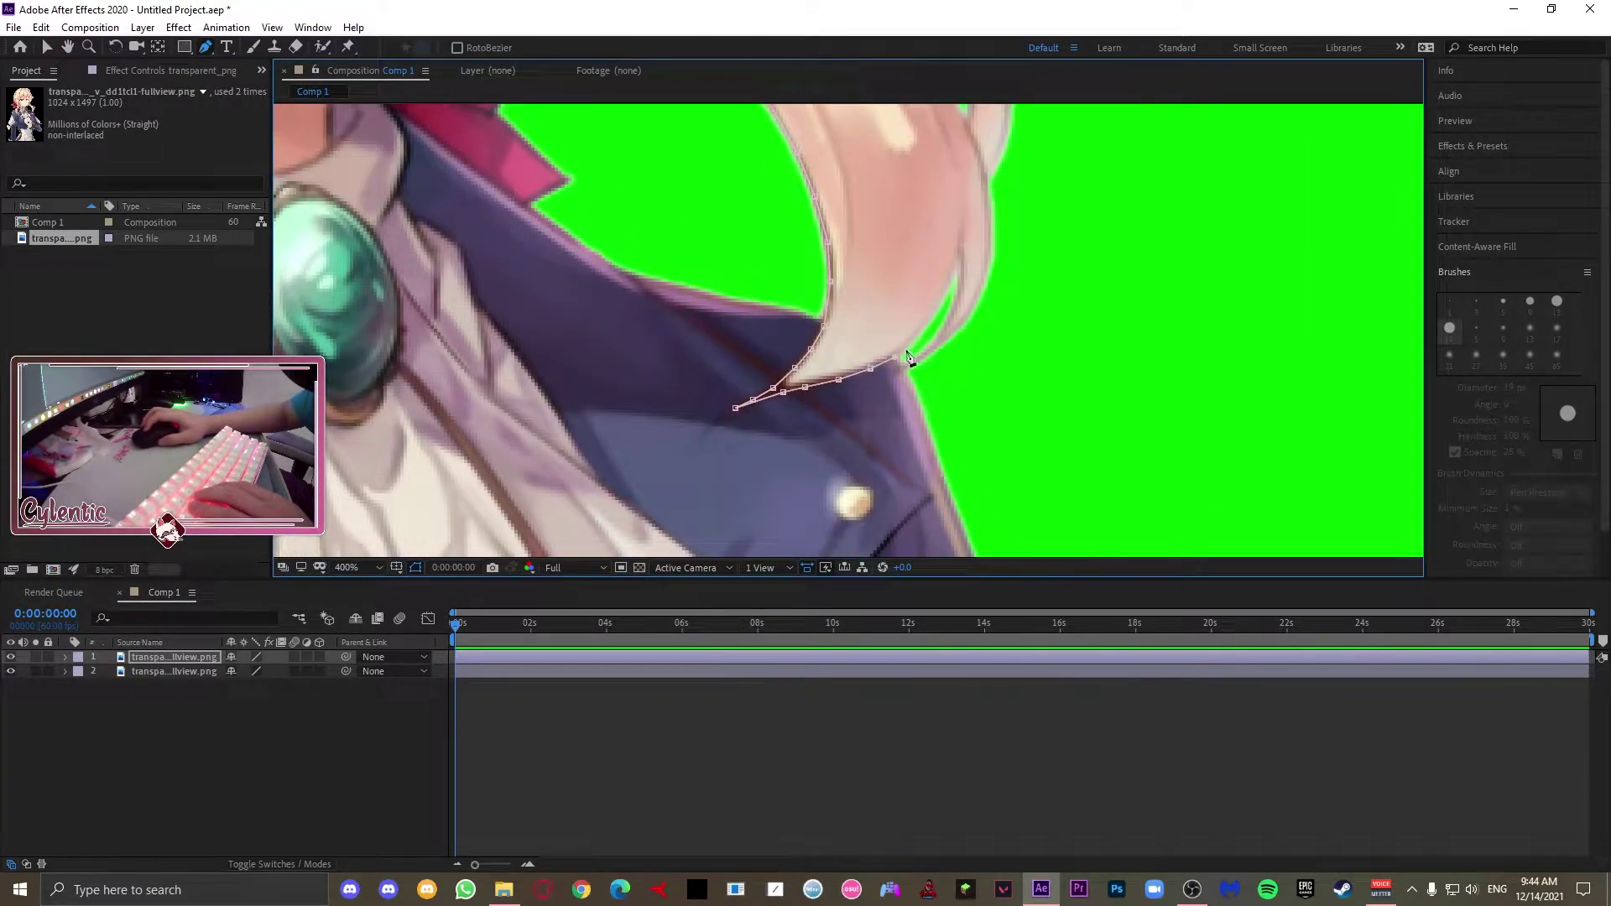
Step: Trace up the side lock's outer edge to close the mask around the head, and show the mask's feather property
click(921, 366)
click(1002, 272)
click(1010, 235)
click(1006, 173)
drag(1017, 152, 859, 434)
key(f)
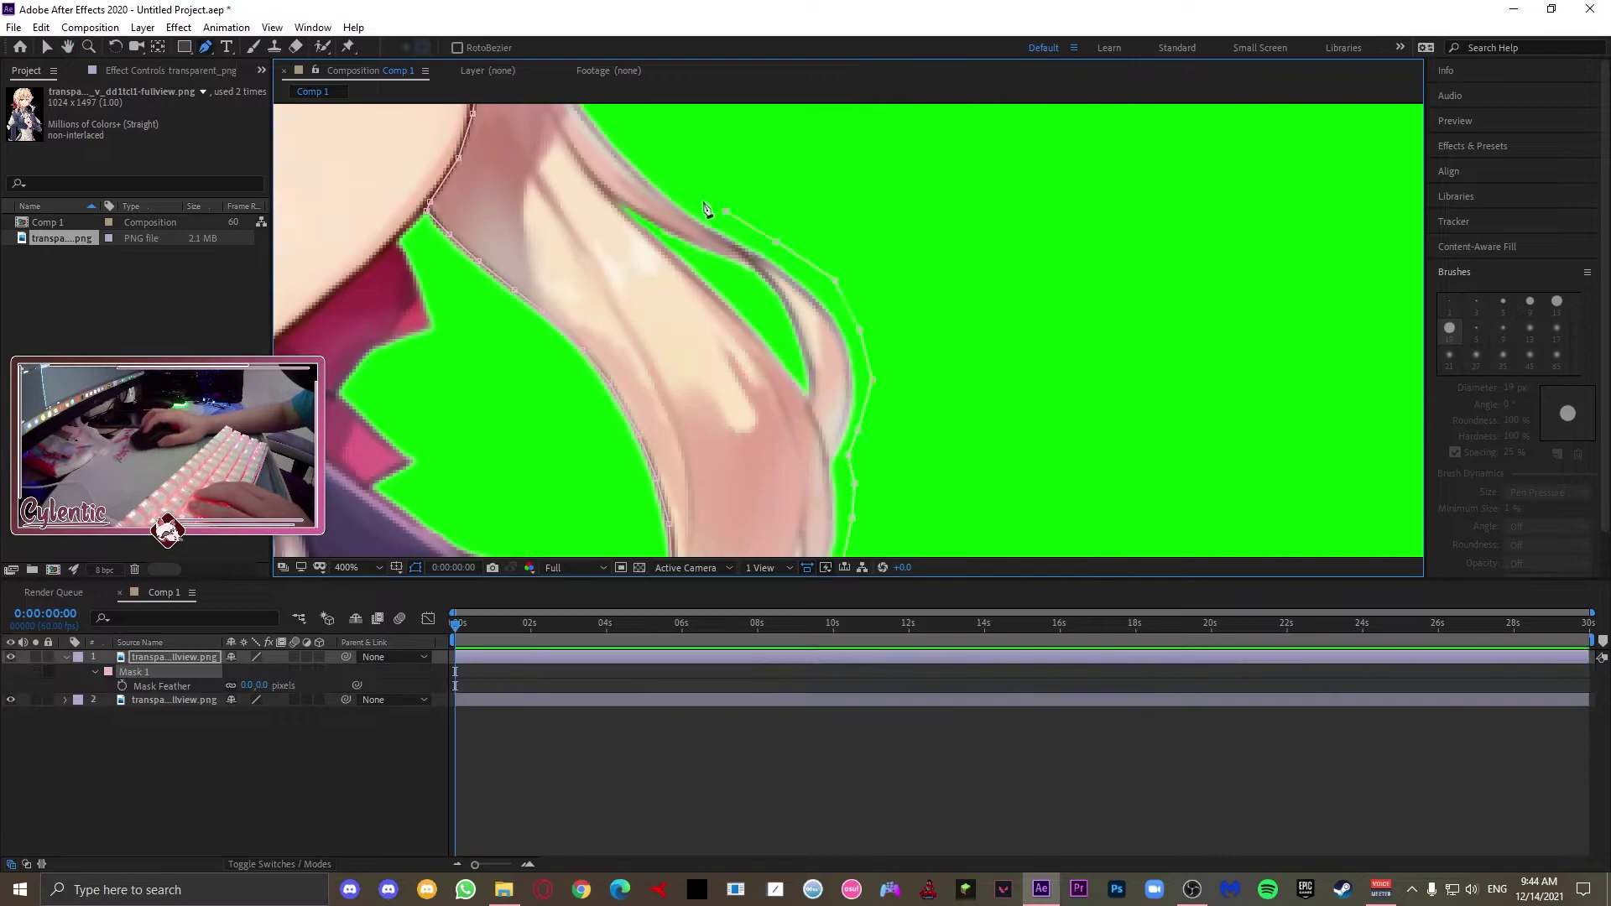
scroll(864, 223, up, 10)
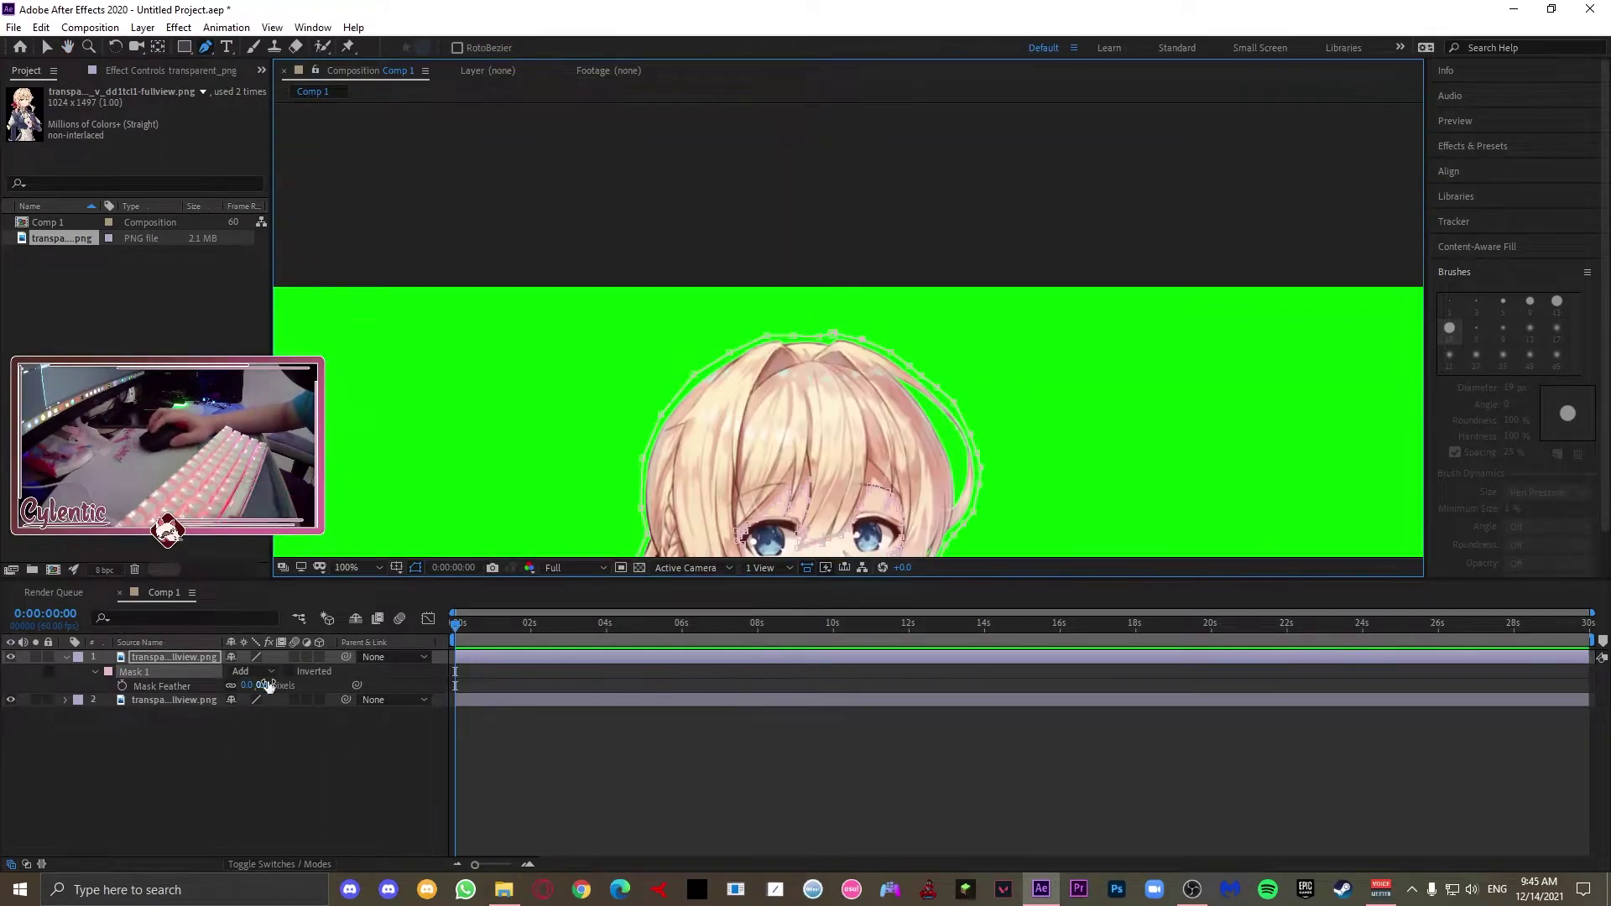
Step: Inspect the hair mask from the head down to the jacket against the original layer, and open the masked layer in its own viewer
key(space)
drag(894, 462, 878, 259)
drag(1109, 462, 1110, 304)
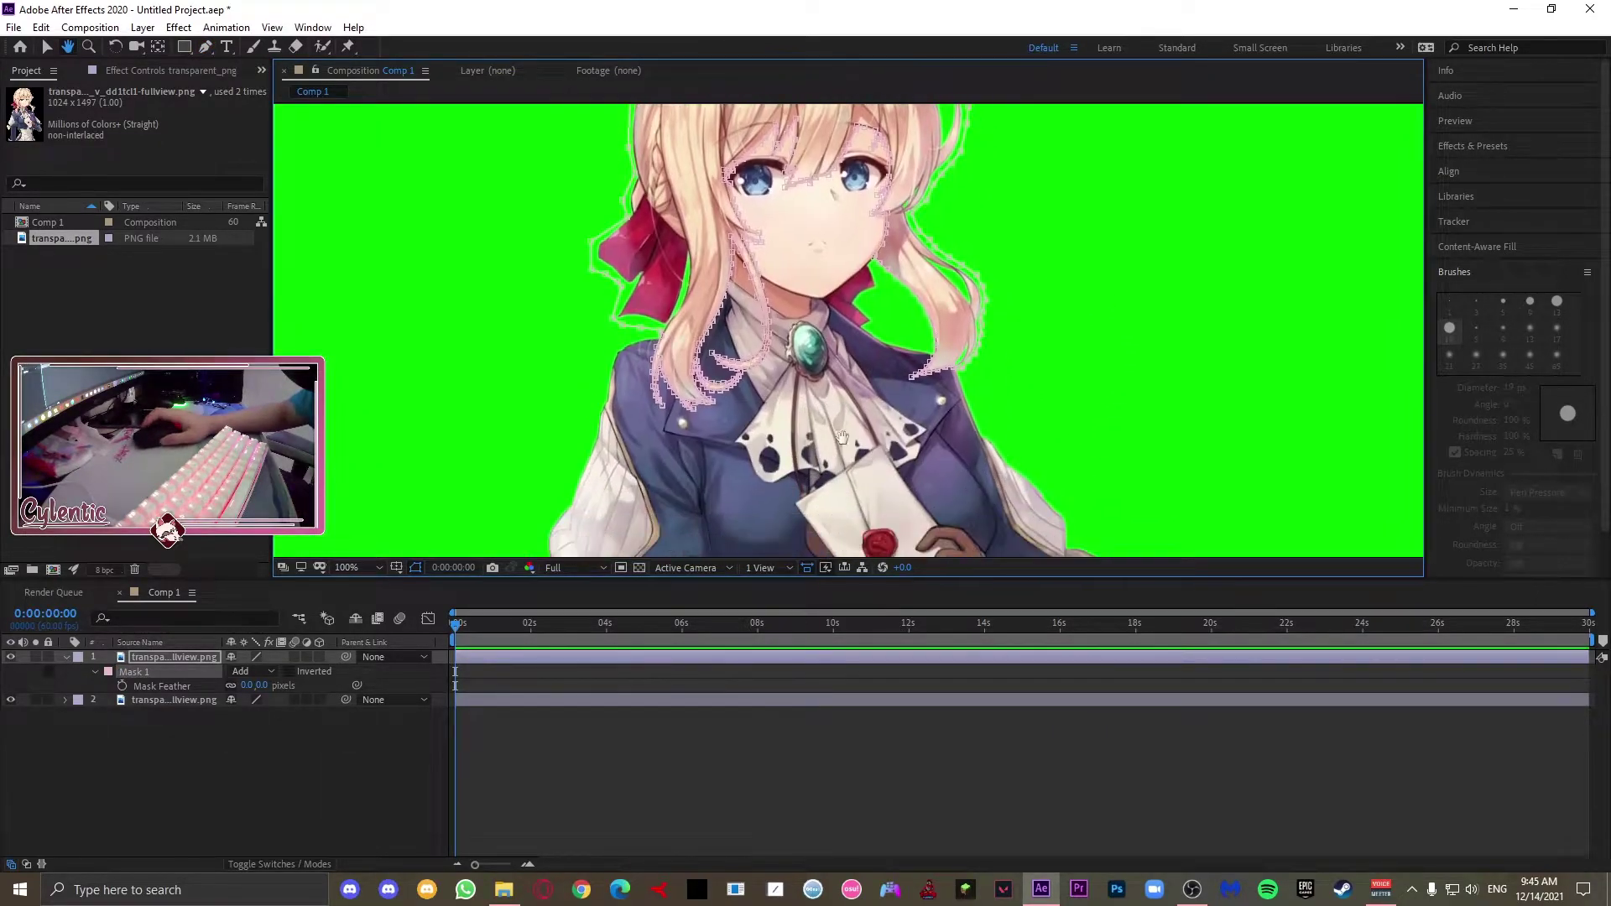
scroll(770, 370, up, 1)
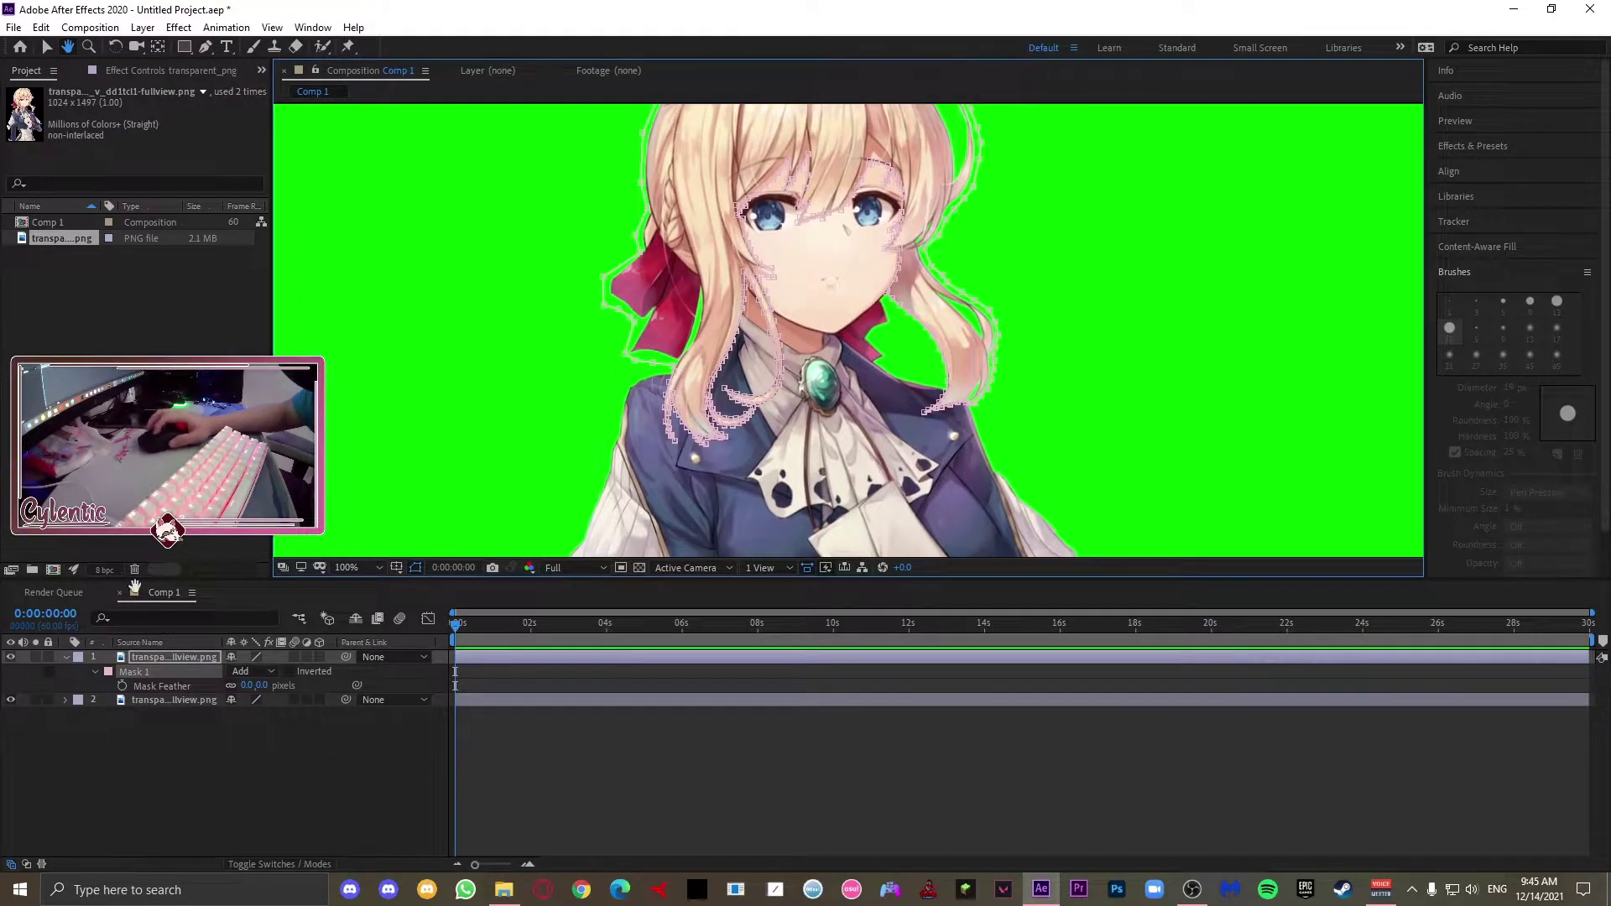
scroll(487, 532, up, 2)
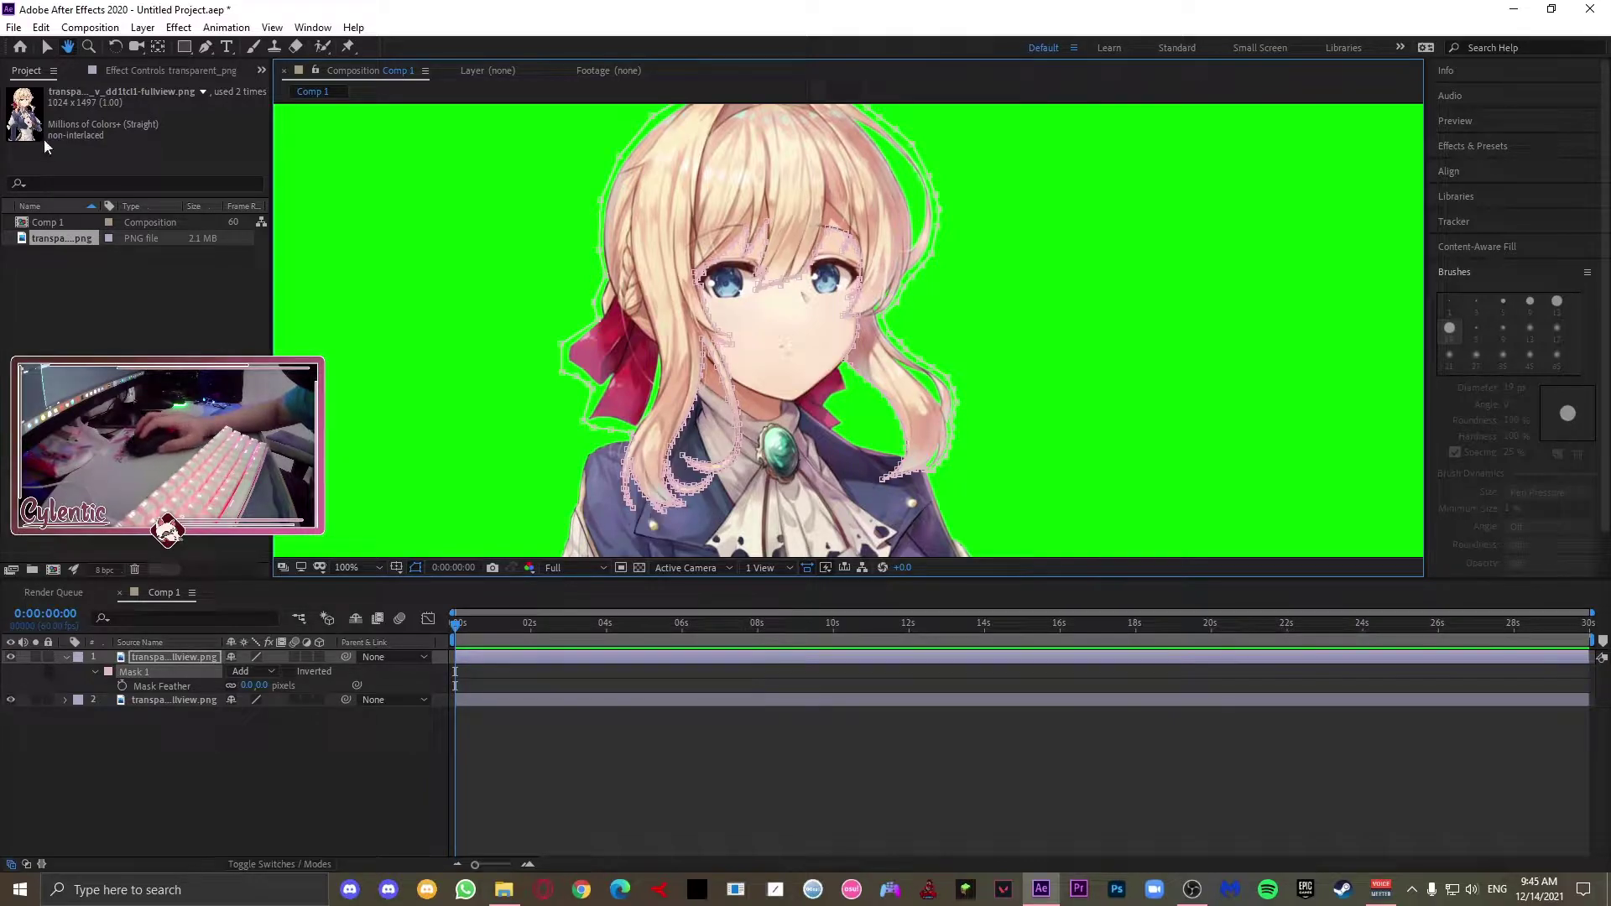
click(45, 44)
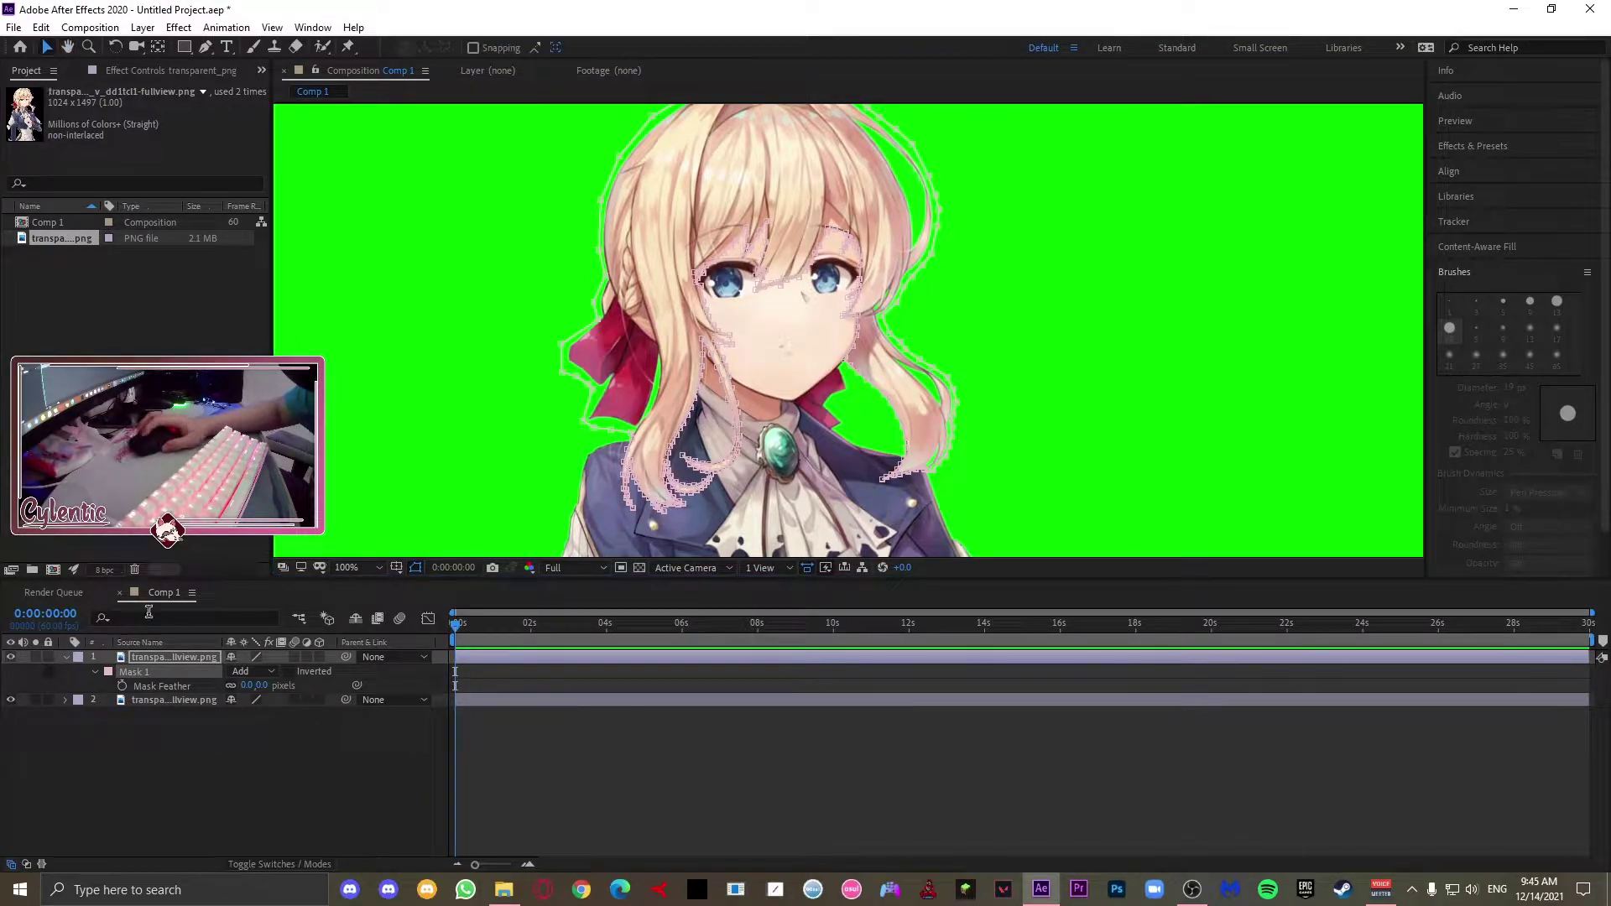
click(10, 702)
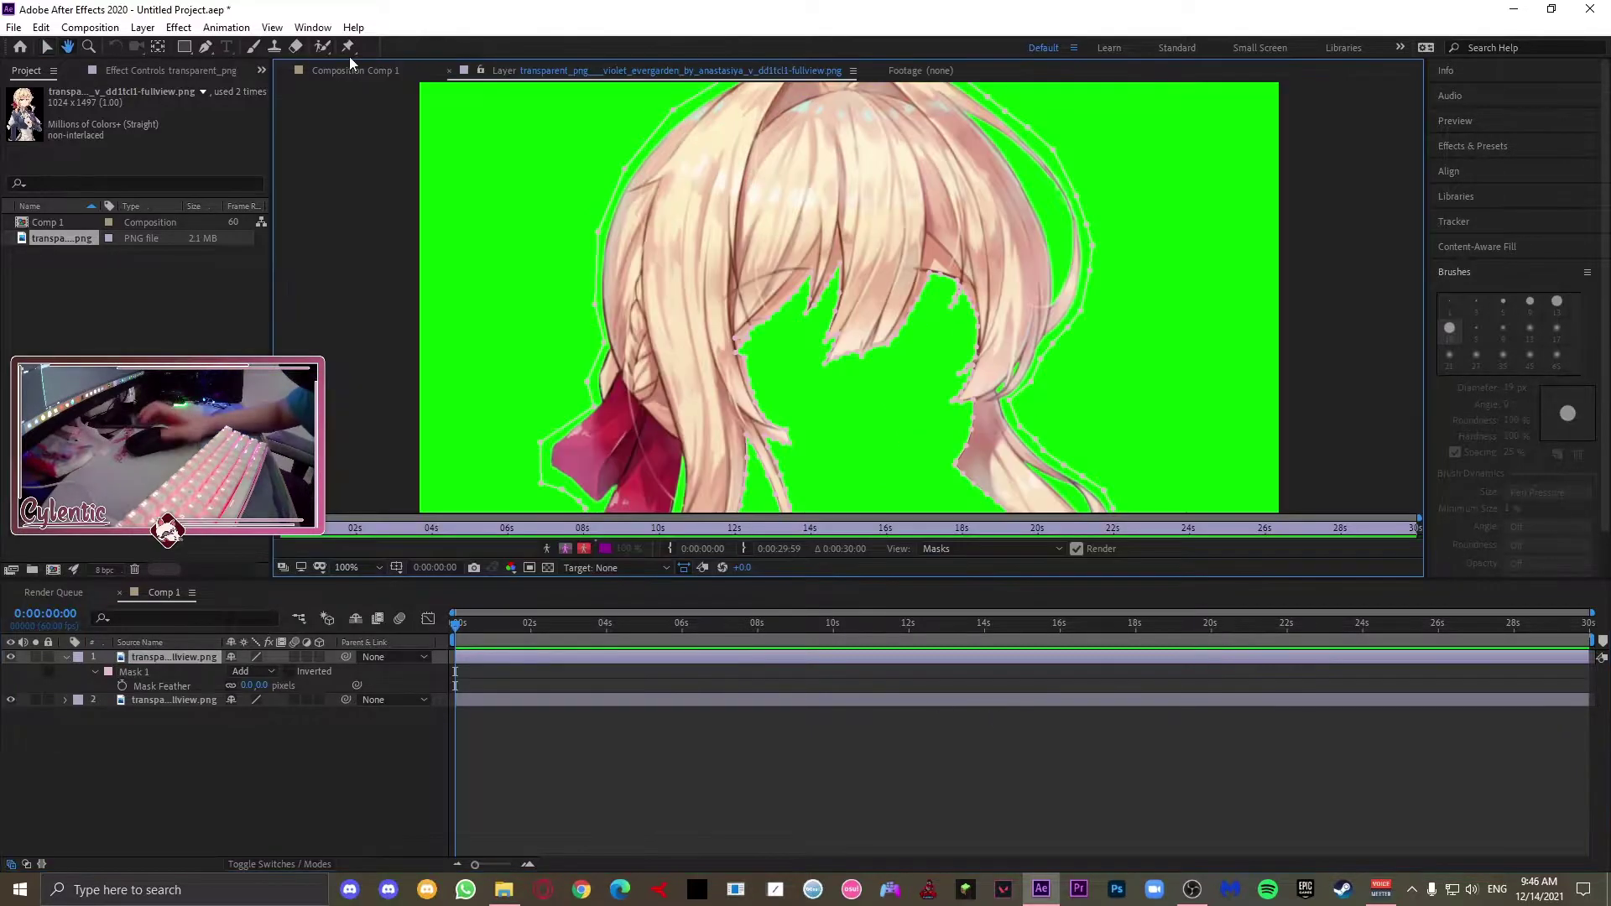
Step: Place Puppet pins in an arc across the crown of the masked hair and on the loose outer strand
click(348, 52)
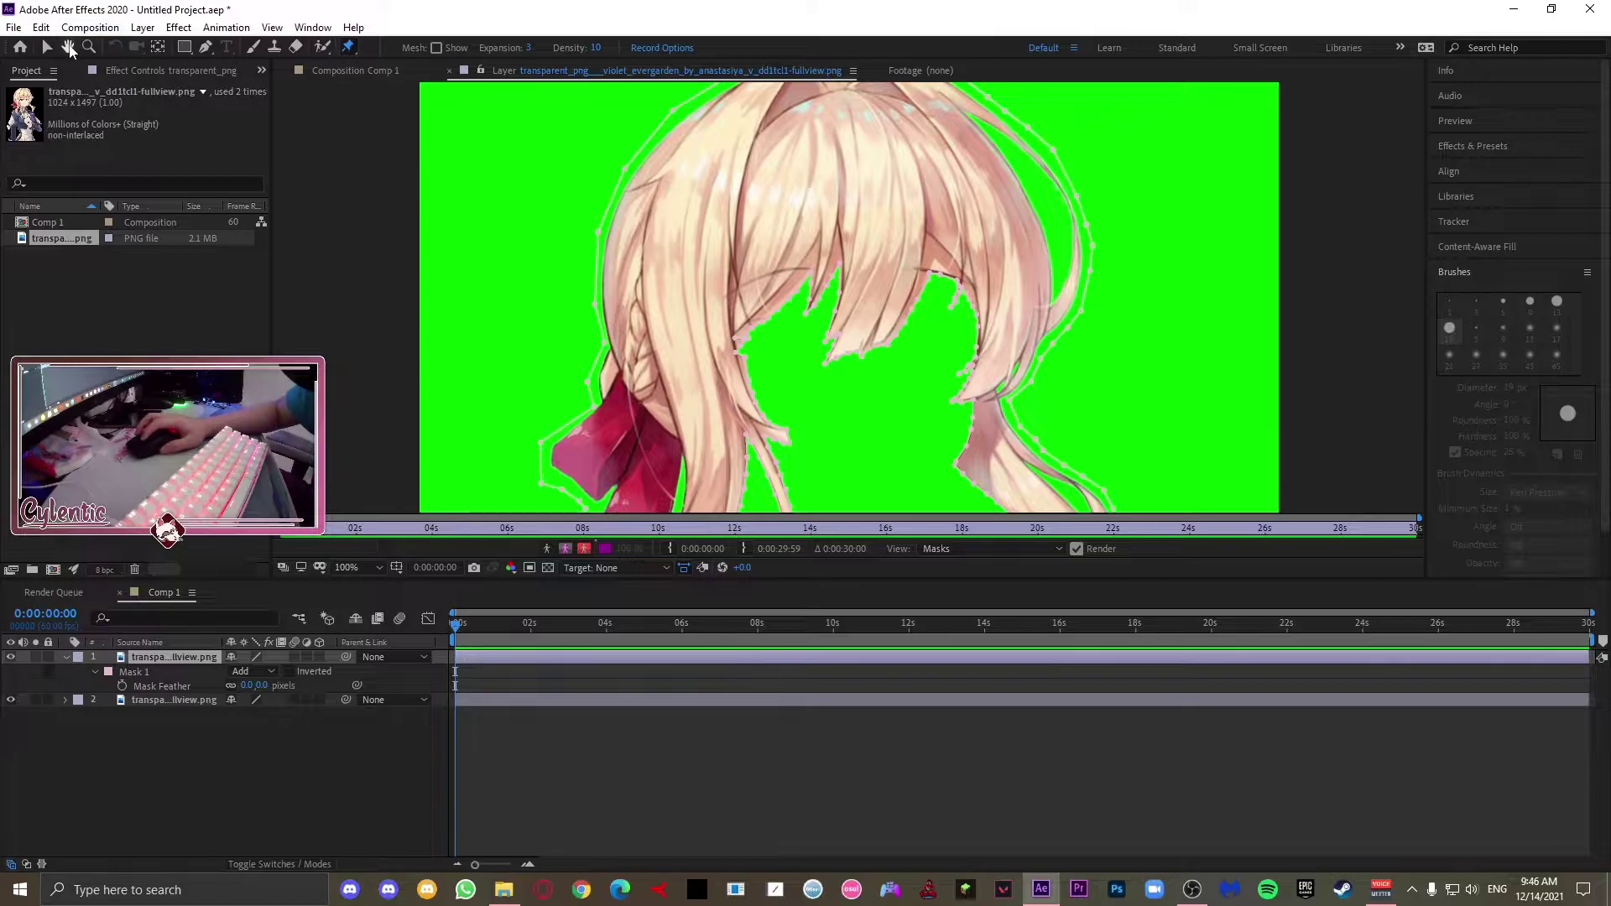
drag(698, 318, 343, 89)
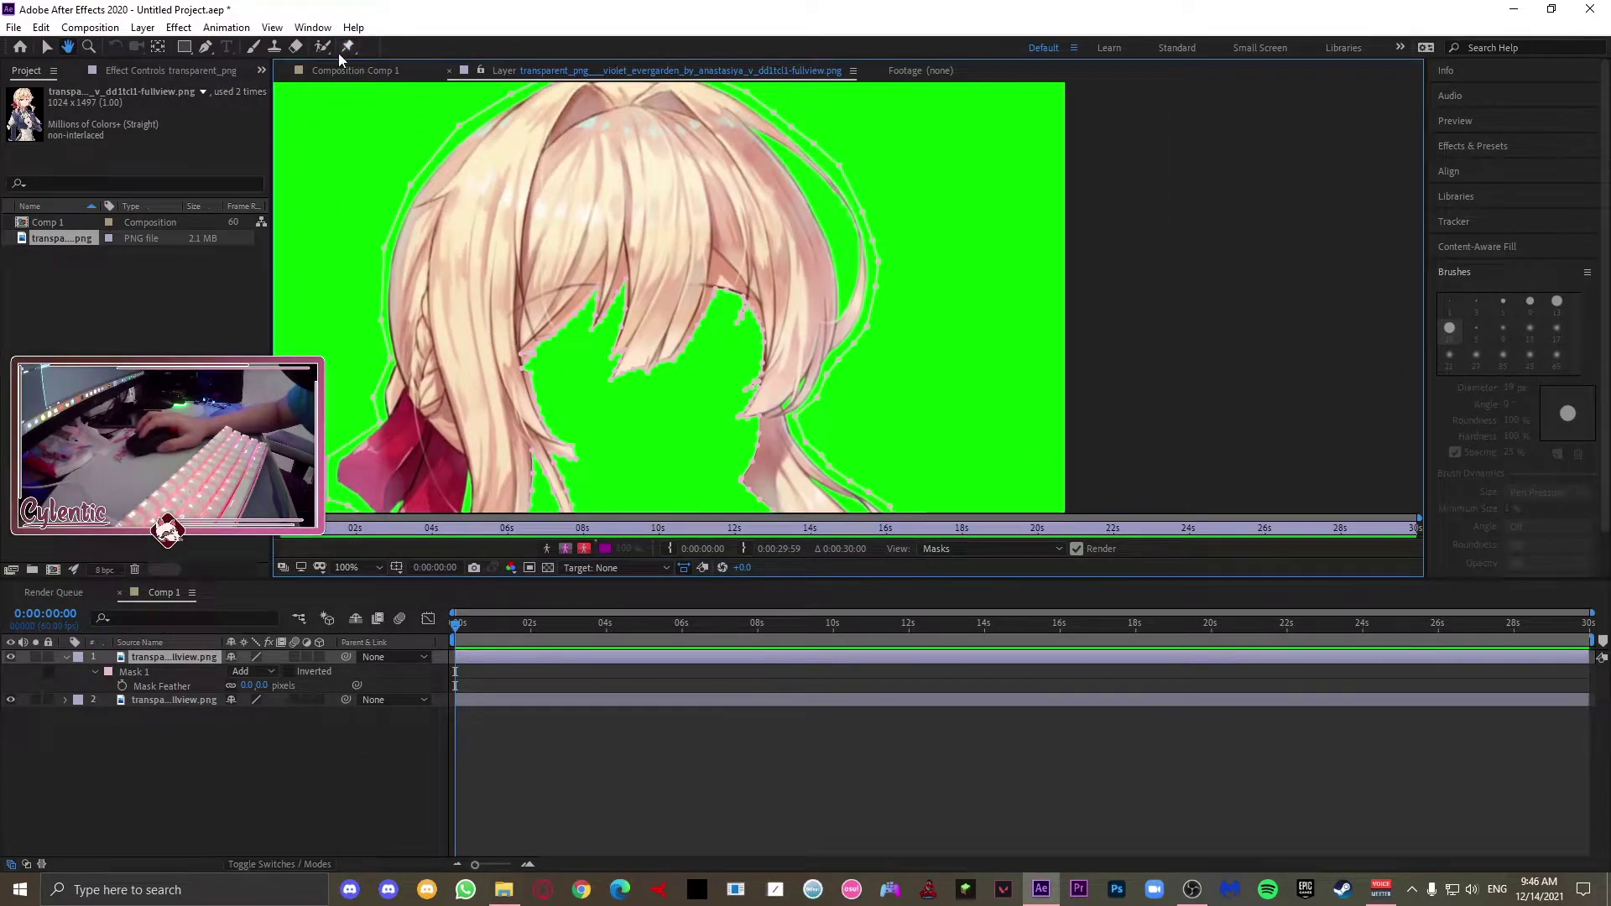
drag(423, 136, 456, 185)
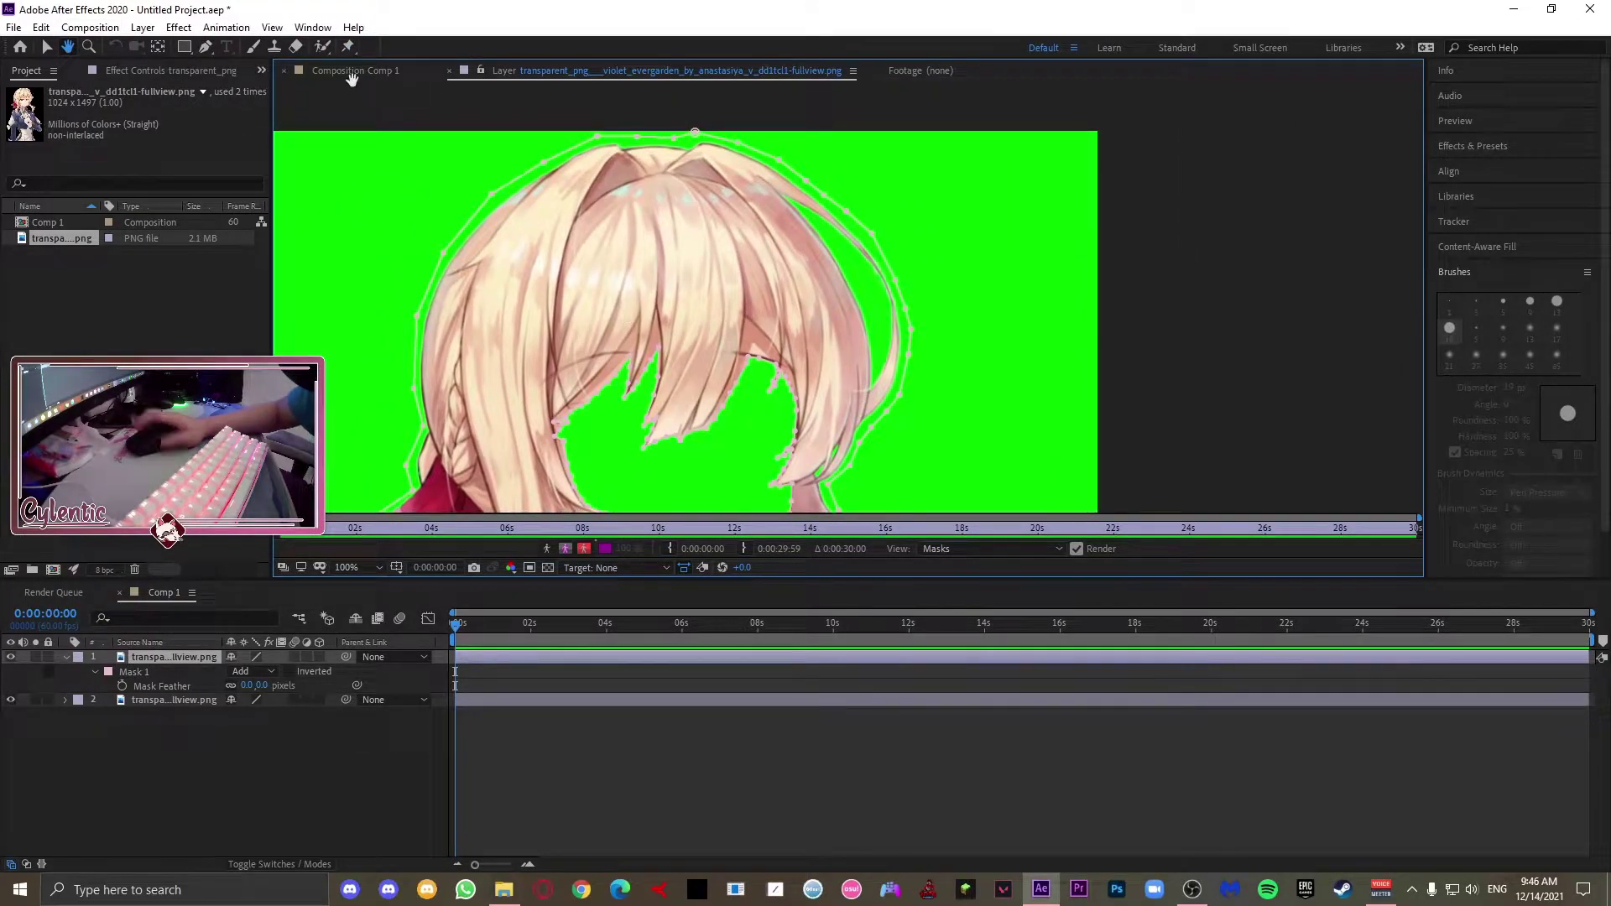
click(350, 47)
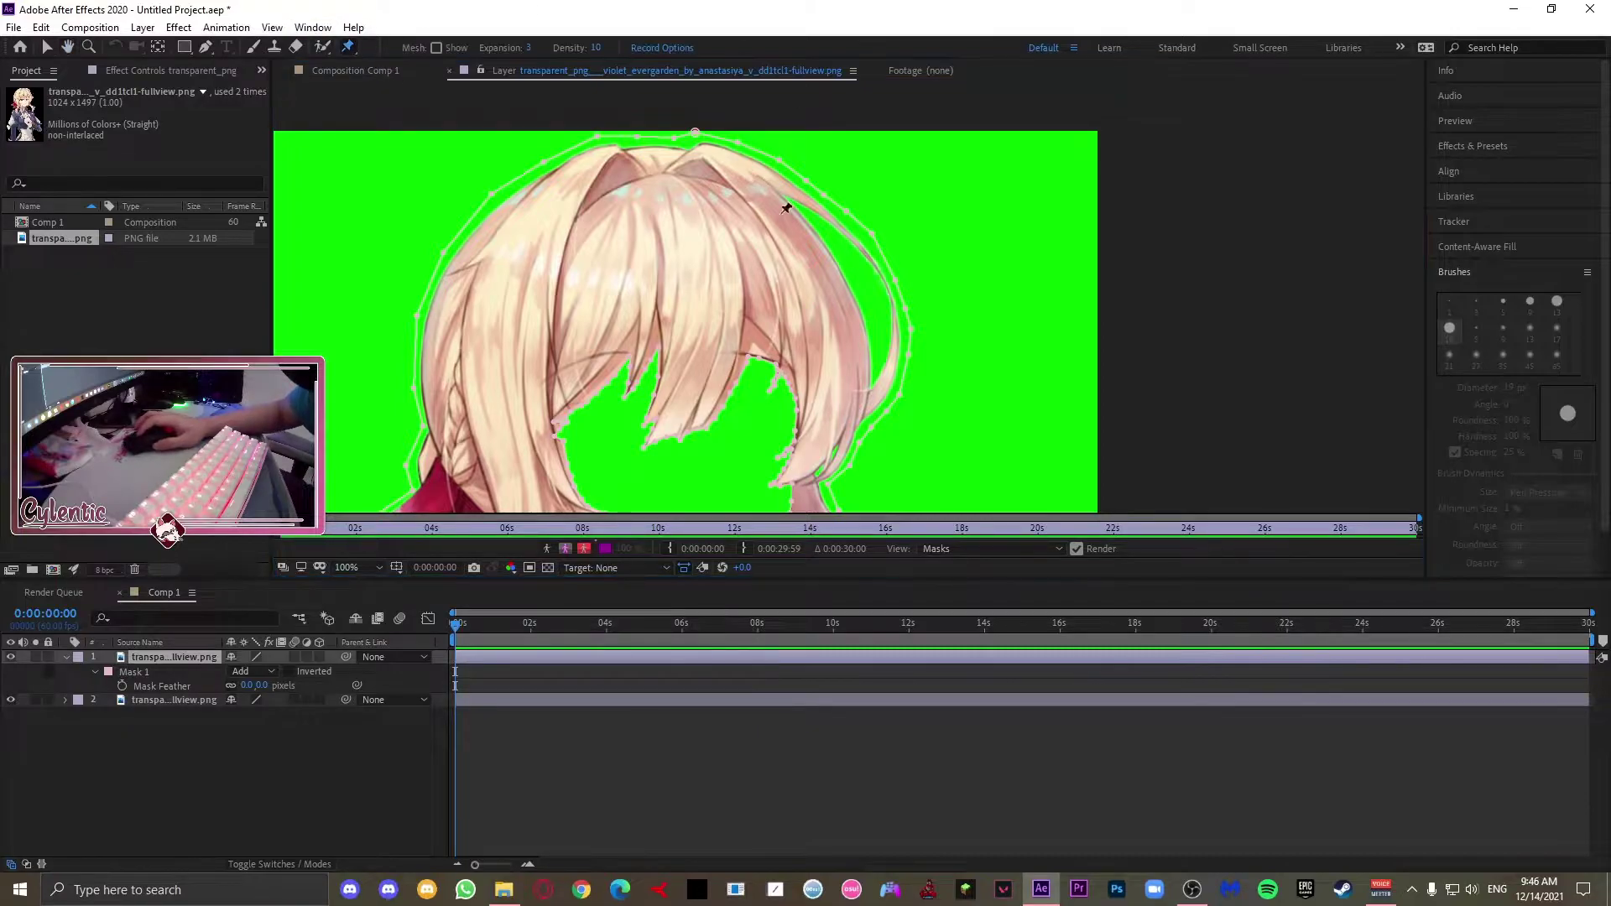
click(490, 233)
click(512, 213)
click(556, 192)
click(599, 176)
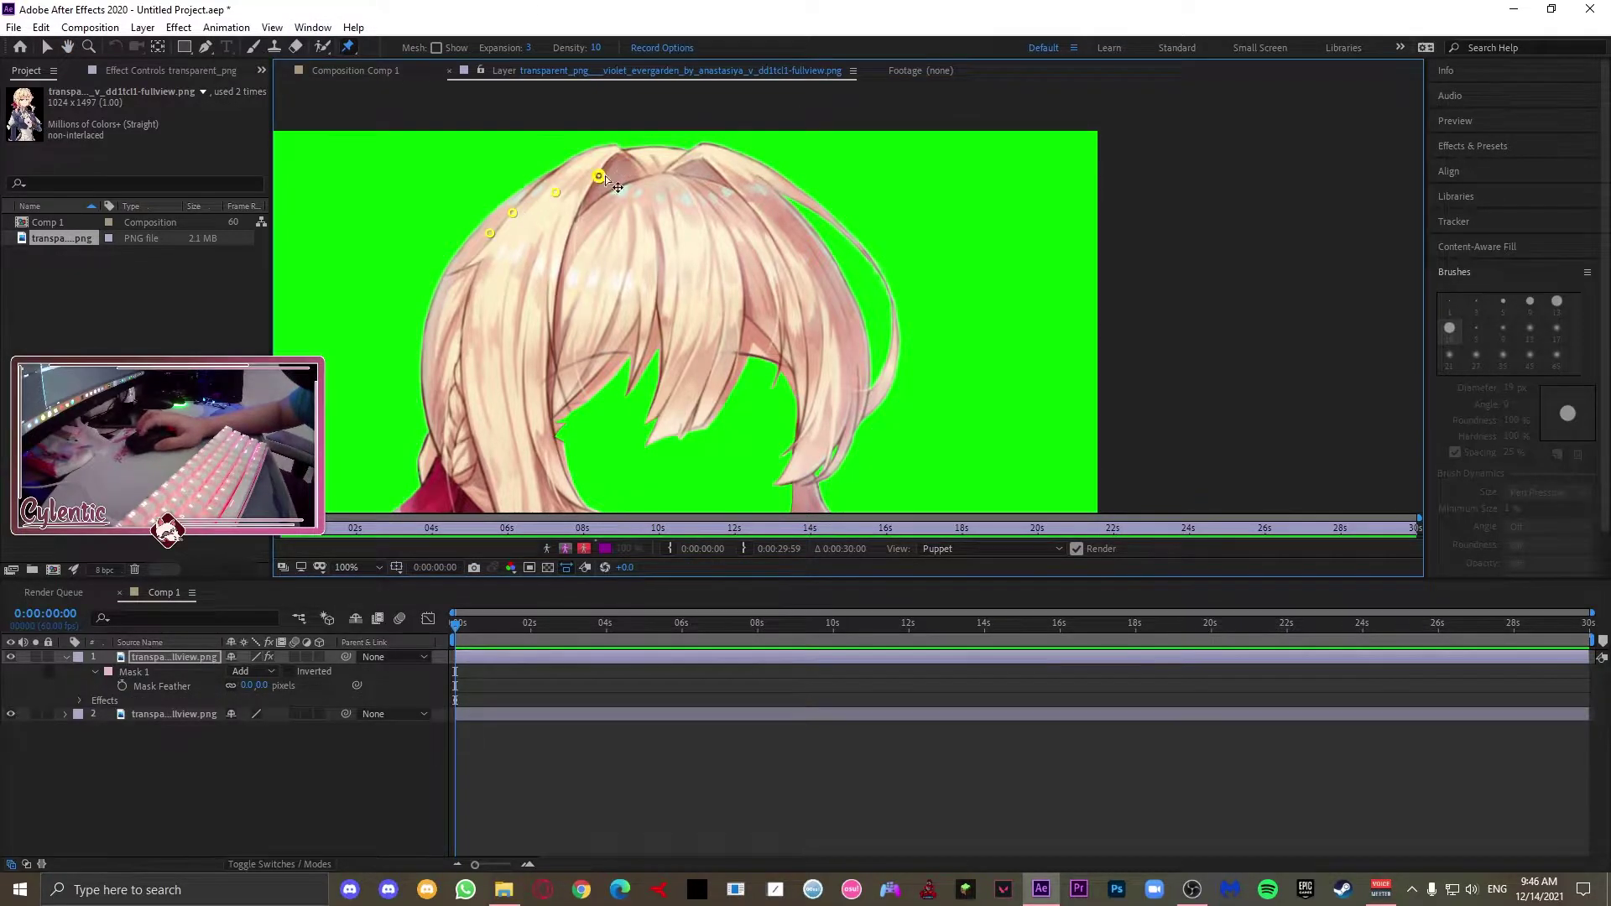
click(641, 173)
click(691, 178)
click(736, 192)
click(784, 234)
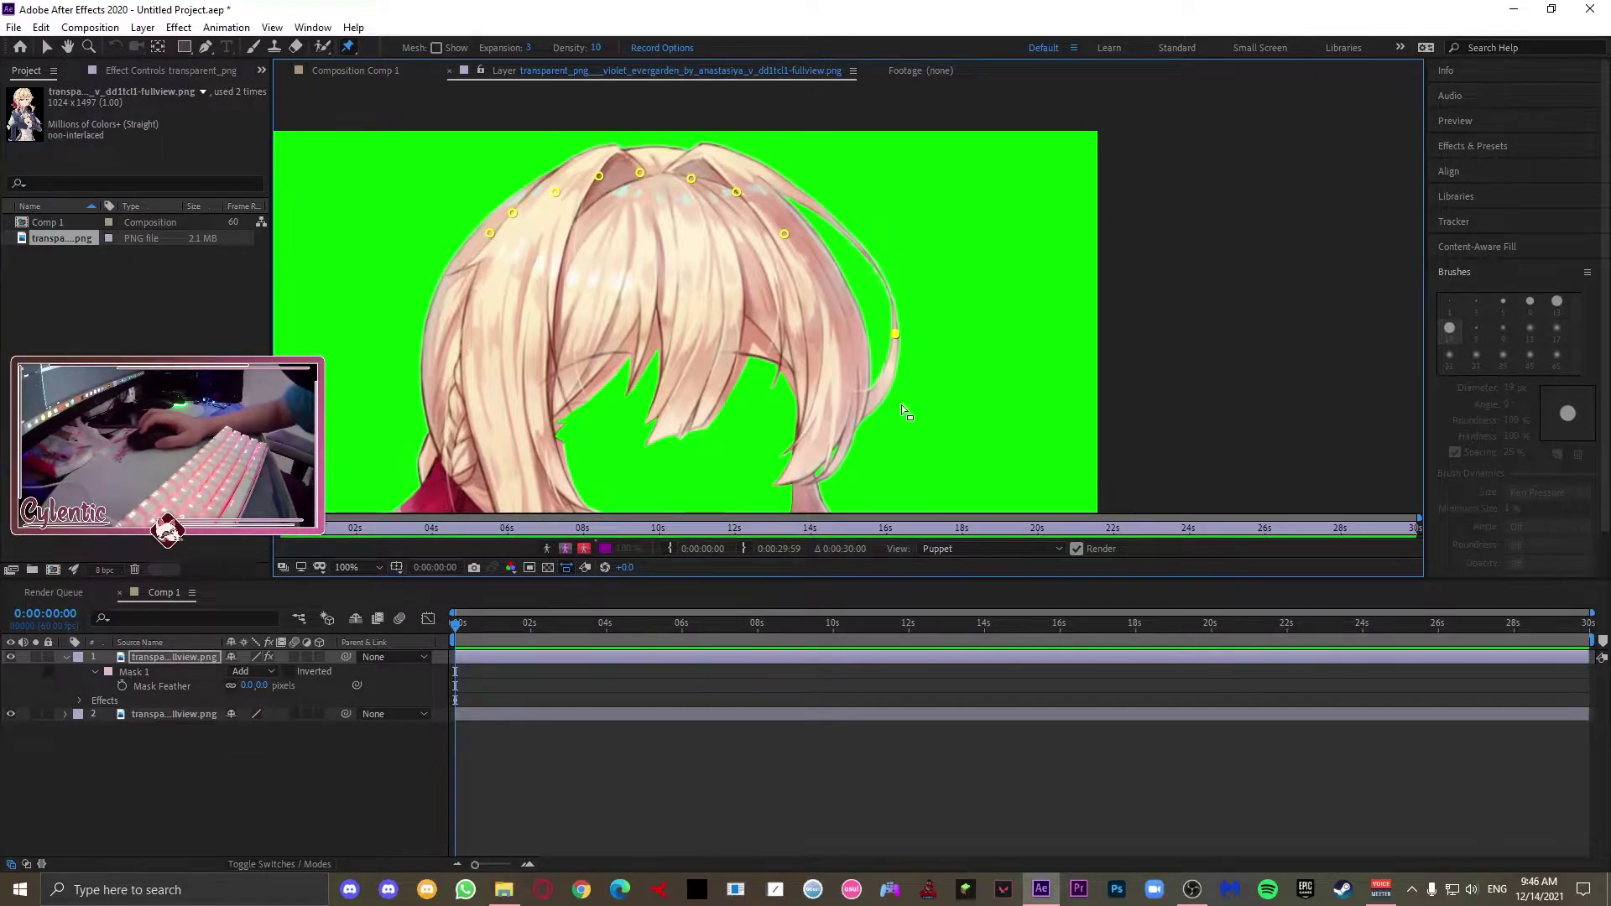
Step: Add Puppet pins at the fringe tips, in the middle of the fringe and on the braid
click(564, 394)
click(636, 371)
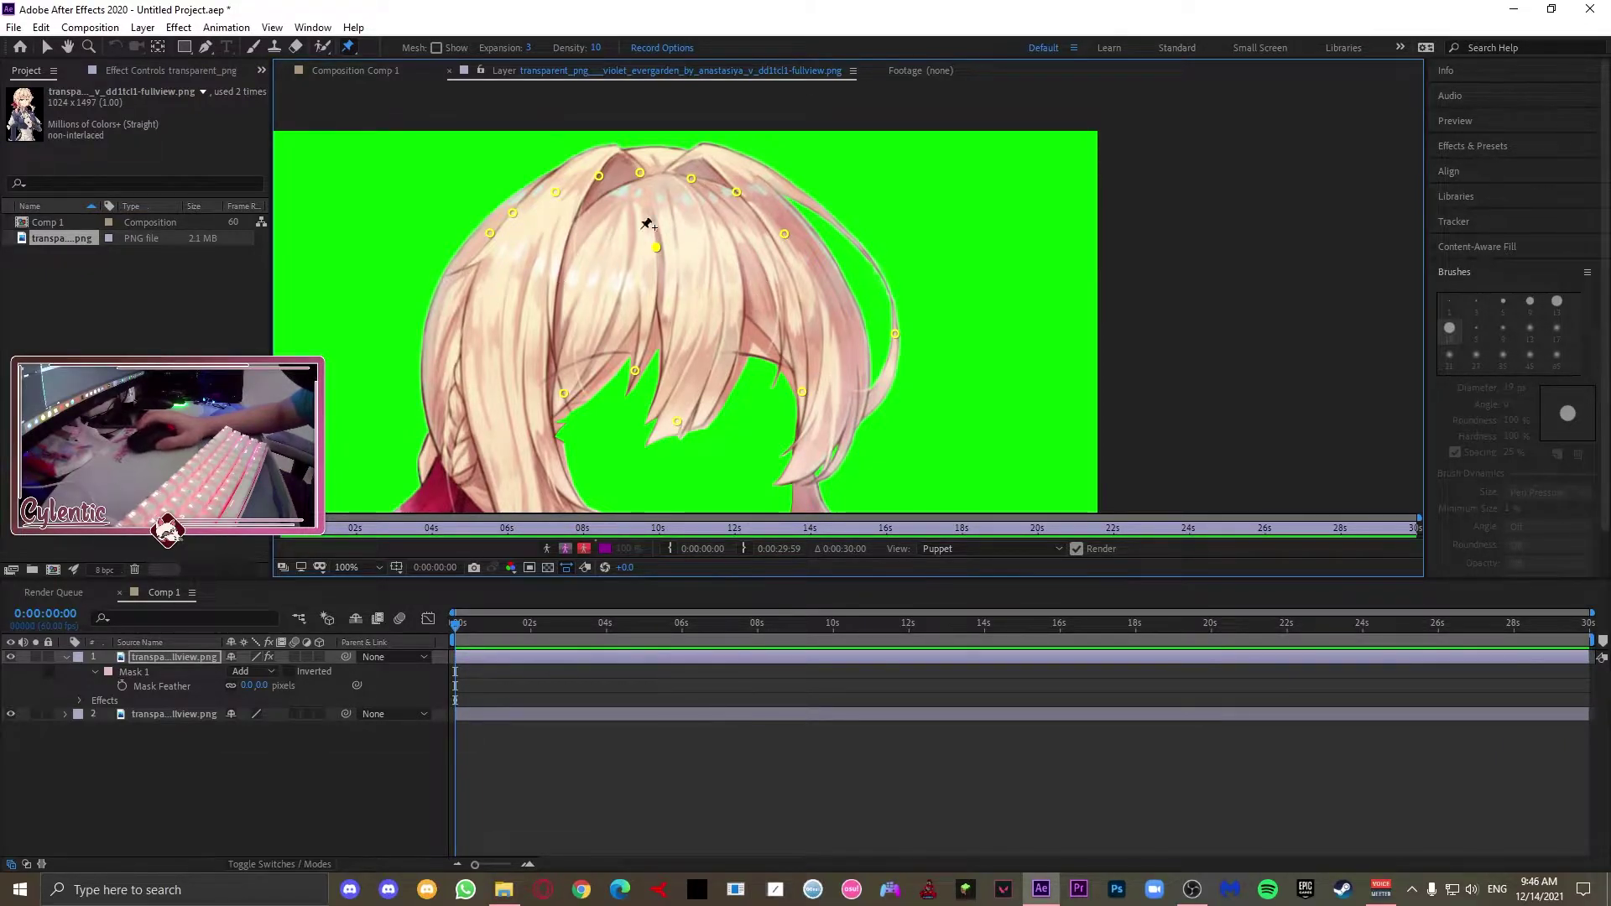
click(467, 426)
Step: Pin both ends of the red ribbon and the curled tips of the thin strands beside the long front lock
click(68, 47)
drag(403, 336, 487, 205)
click(347, 47)
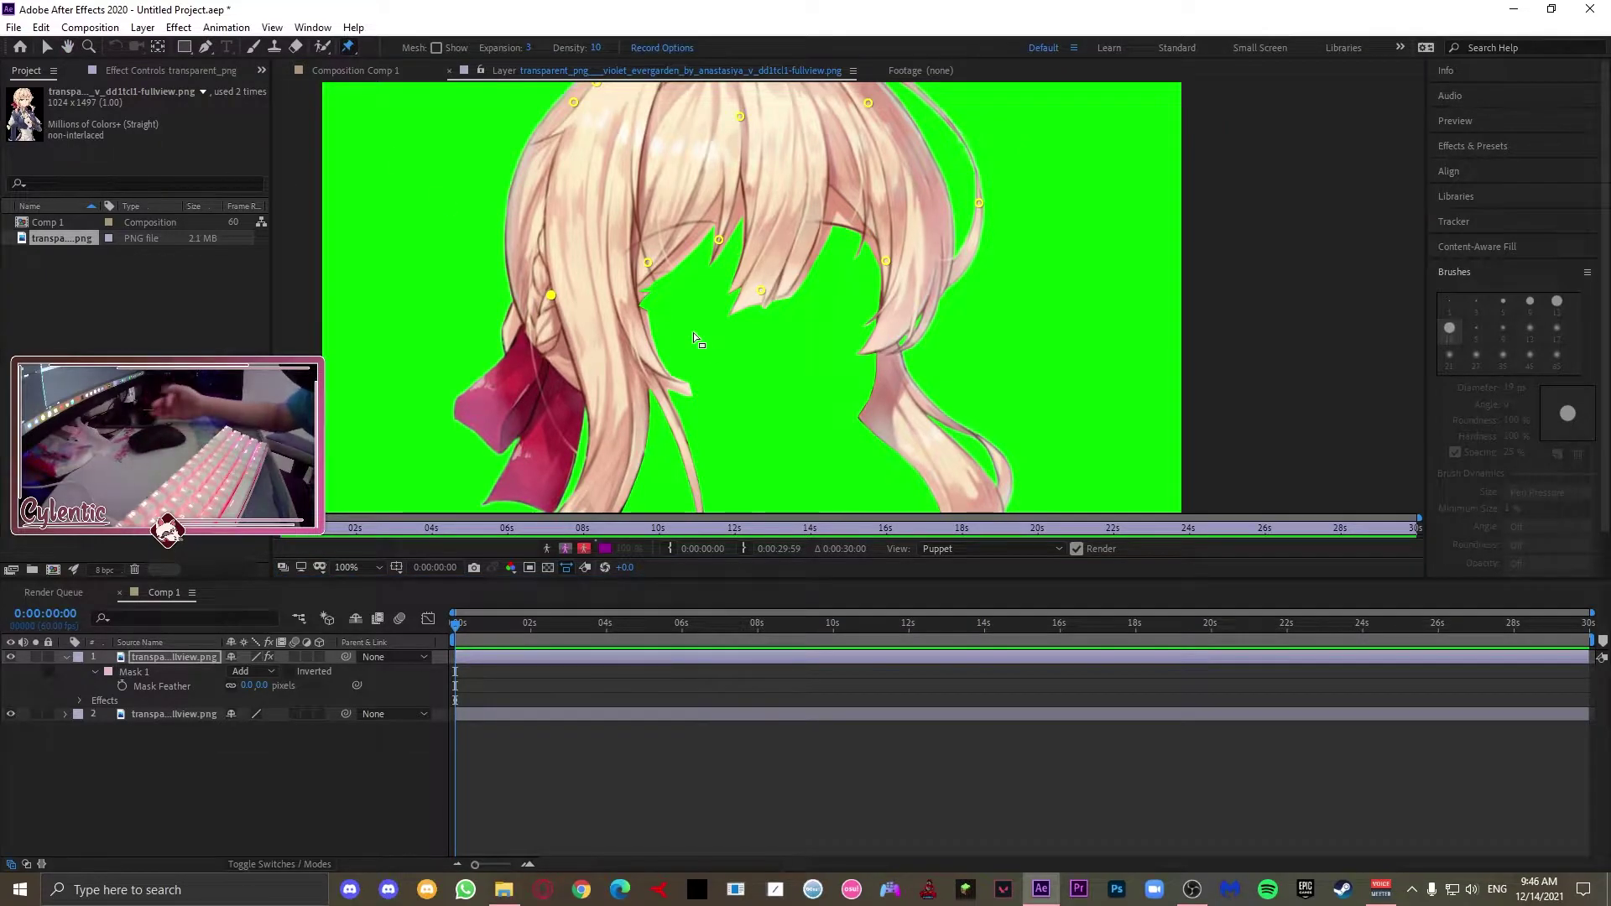
click(68, 47)
drag(413, 175, 385, 65)
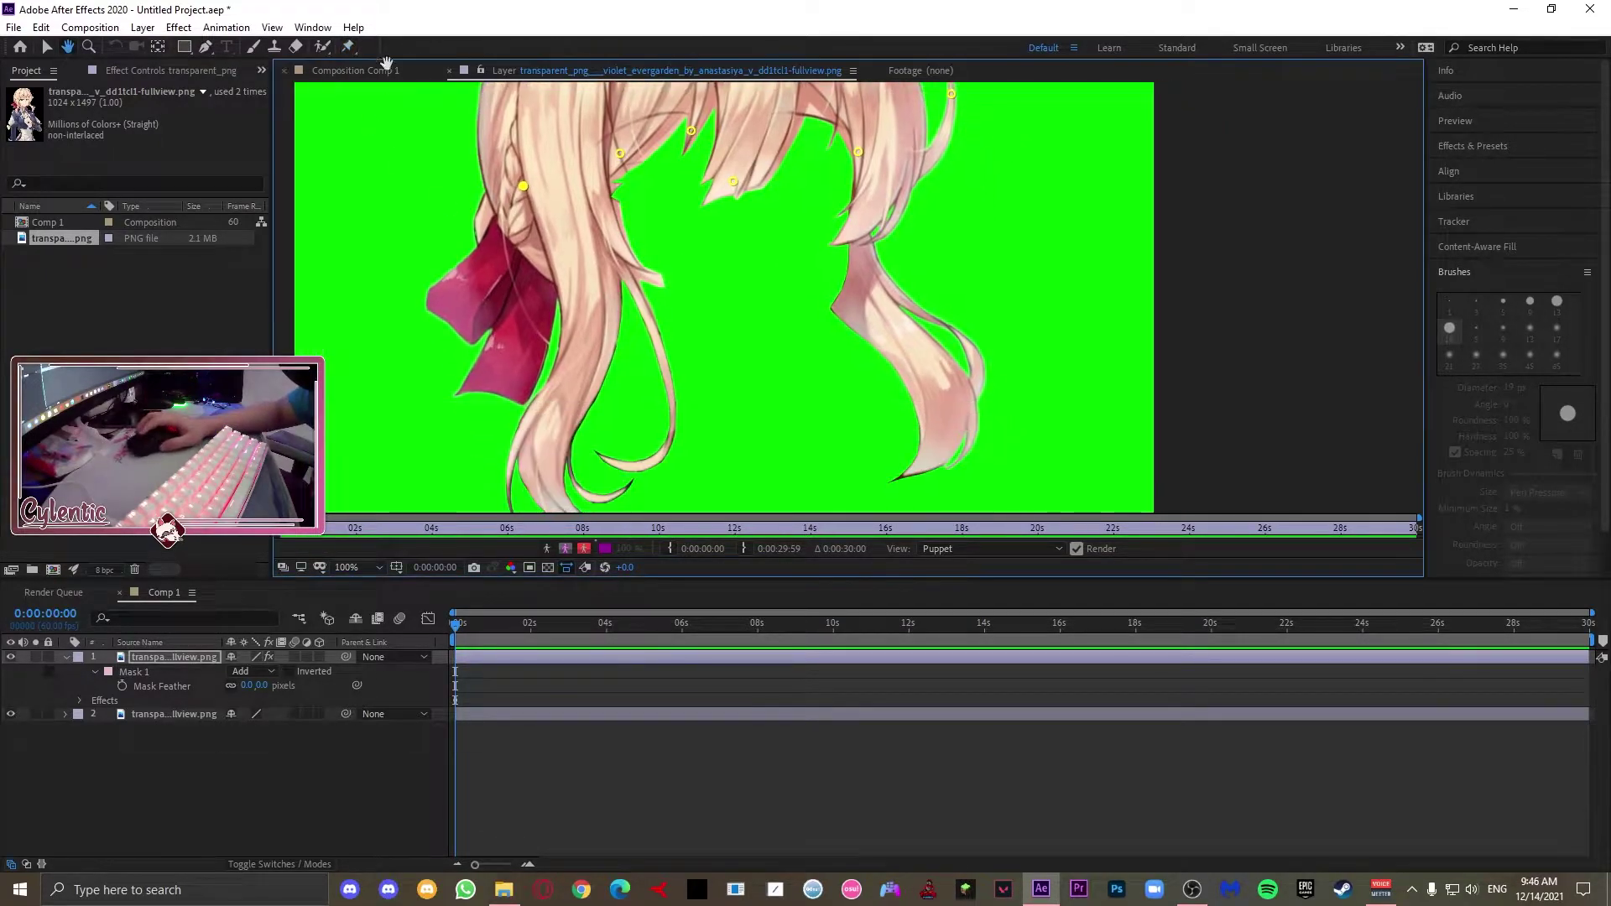
click(347, 47)
click(460, 308)
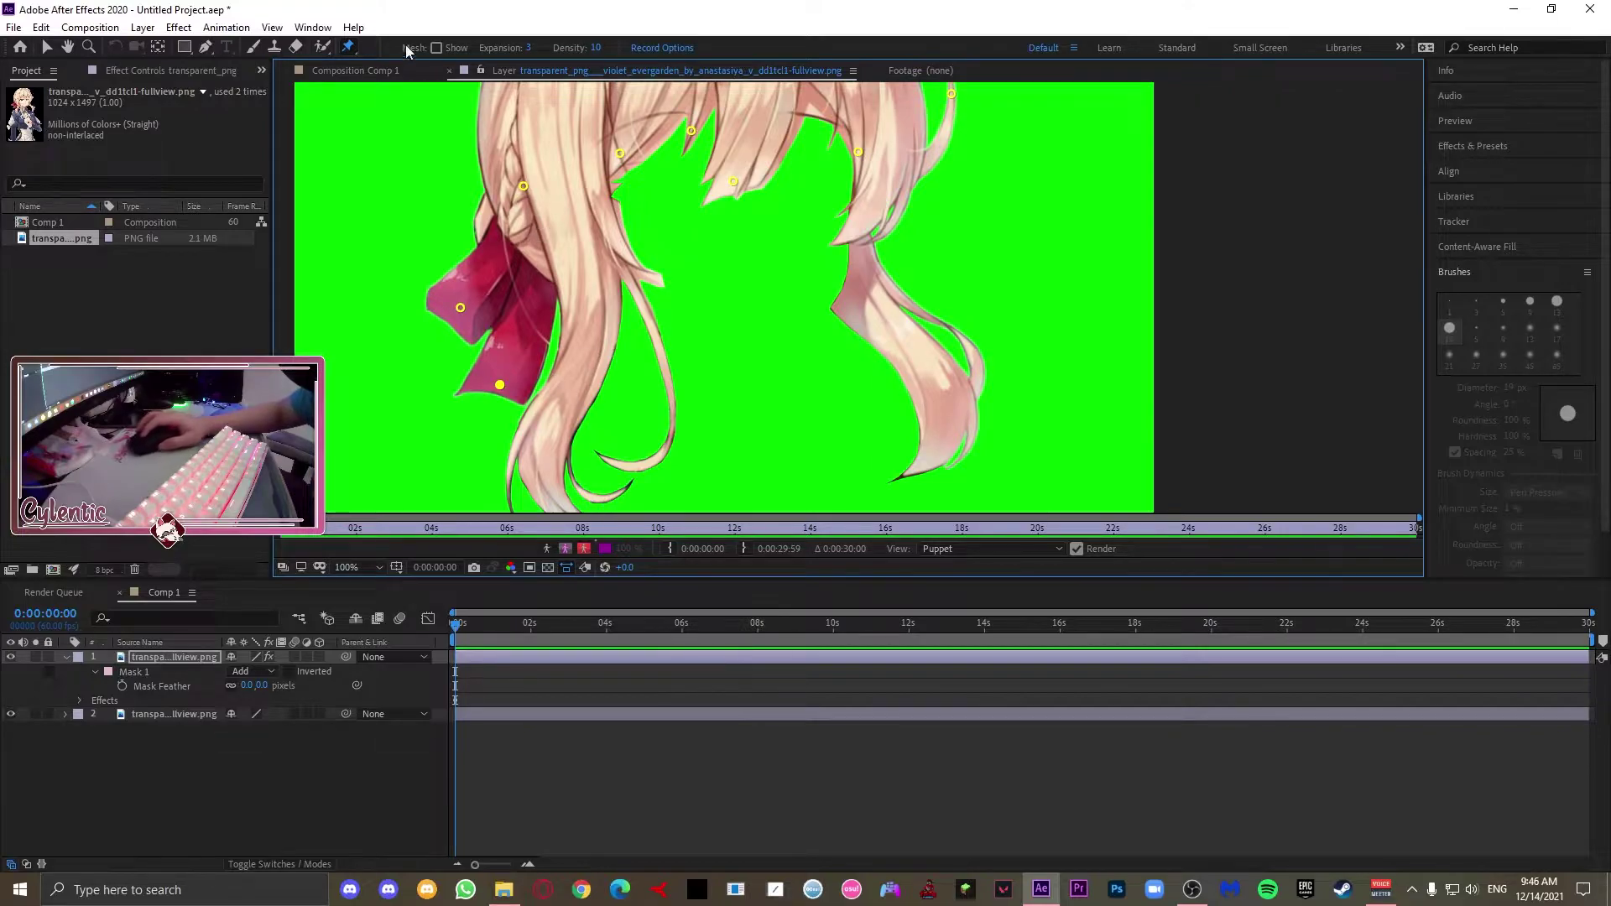
click(596, 501)
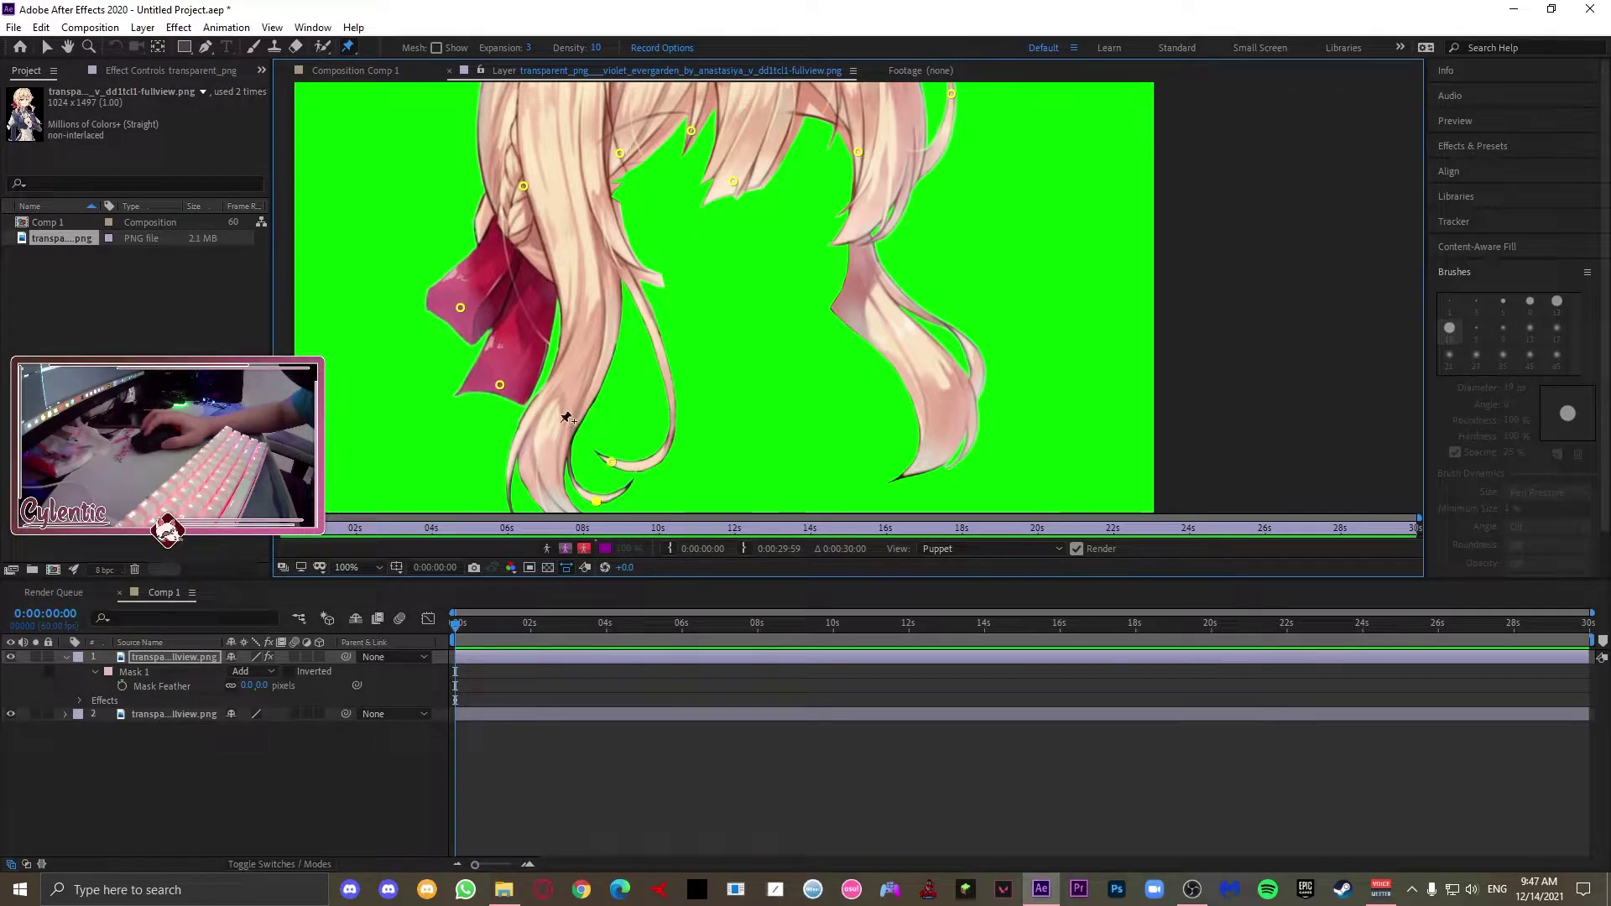
Step: Pin the middle and lower tips of the long front lock, and the short cheek strand beside it
click(68, 47)
drag(680, 334, 598, 147)
click(204, 47)
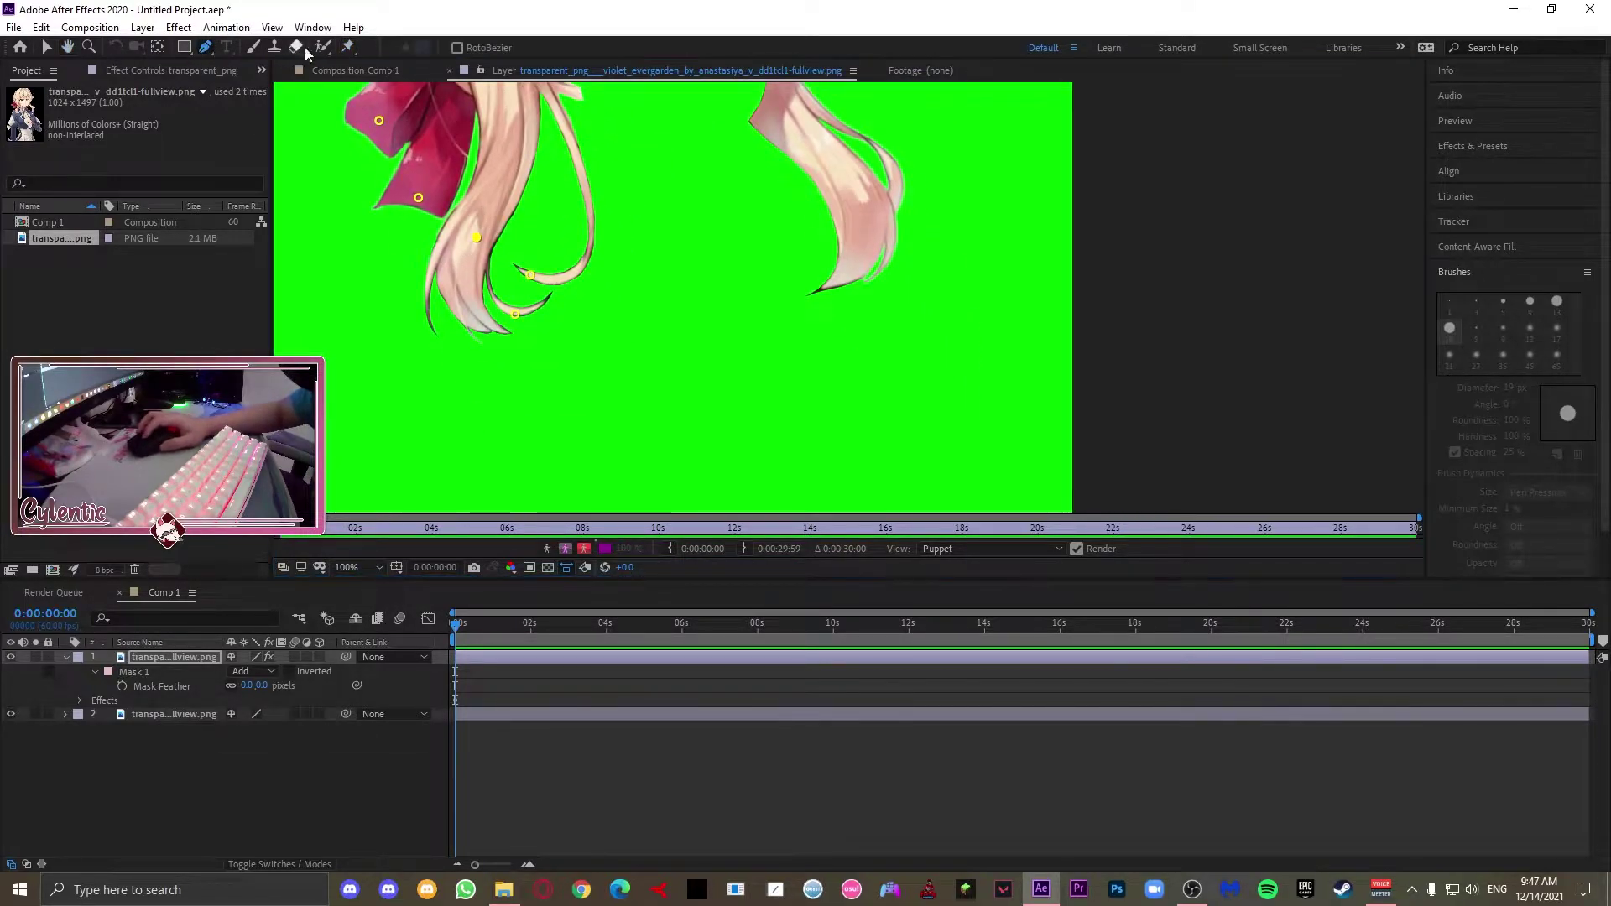
click(347, 47)
scroll(521, 298, up, 3)
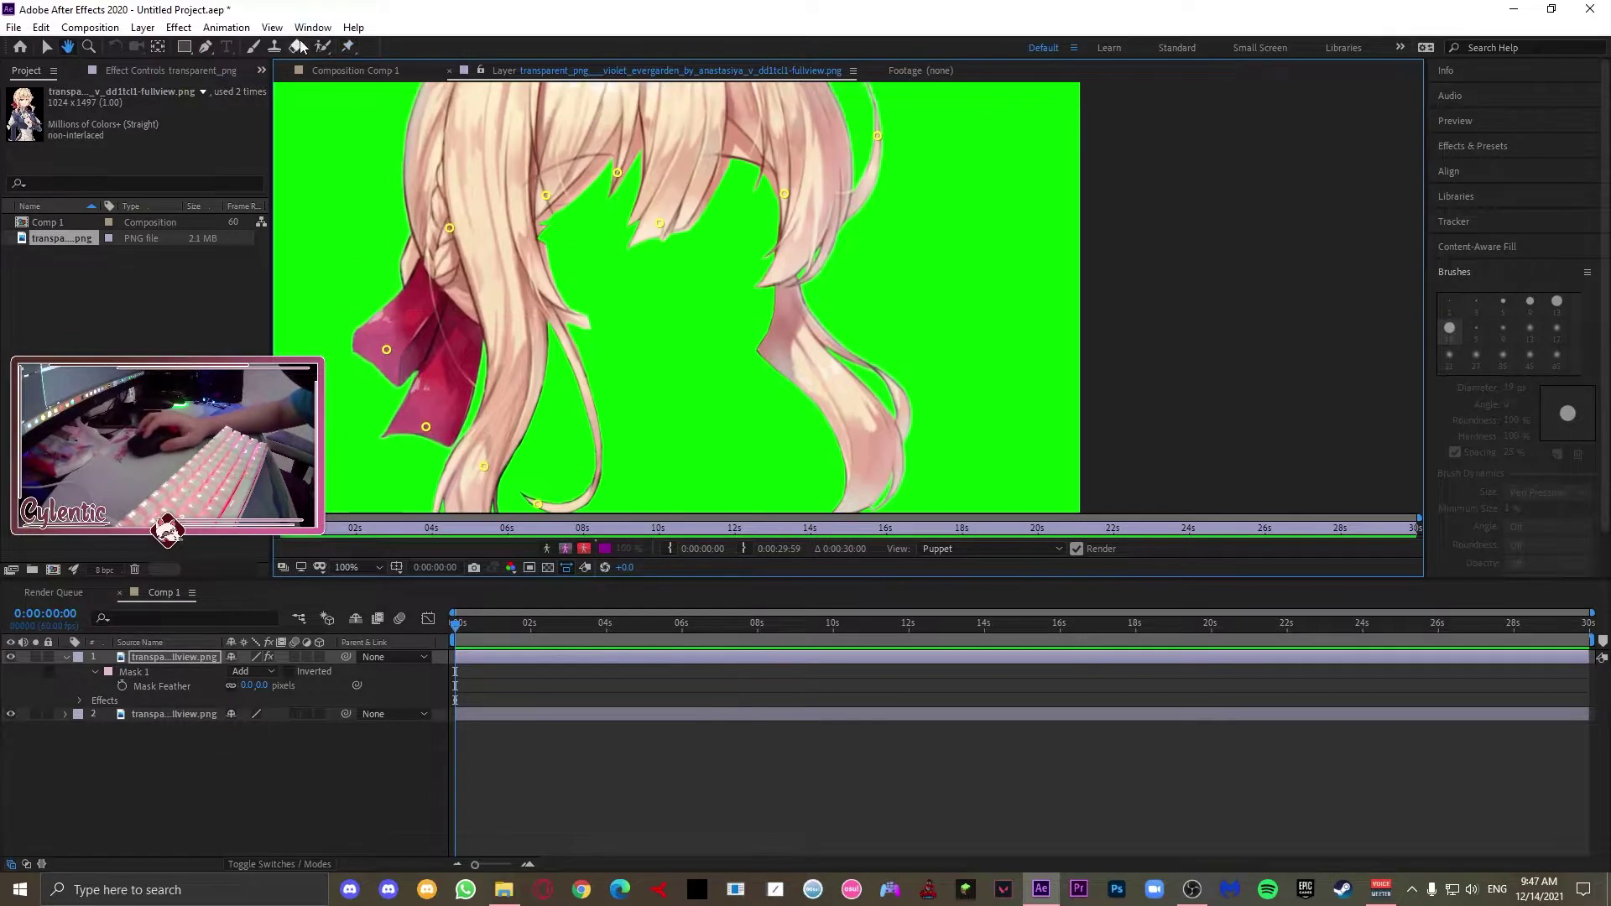
click(557, 307)
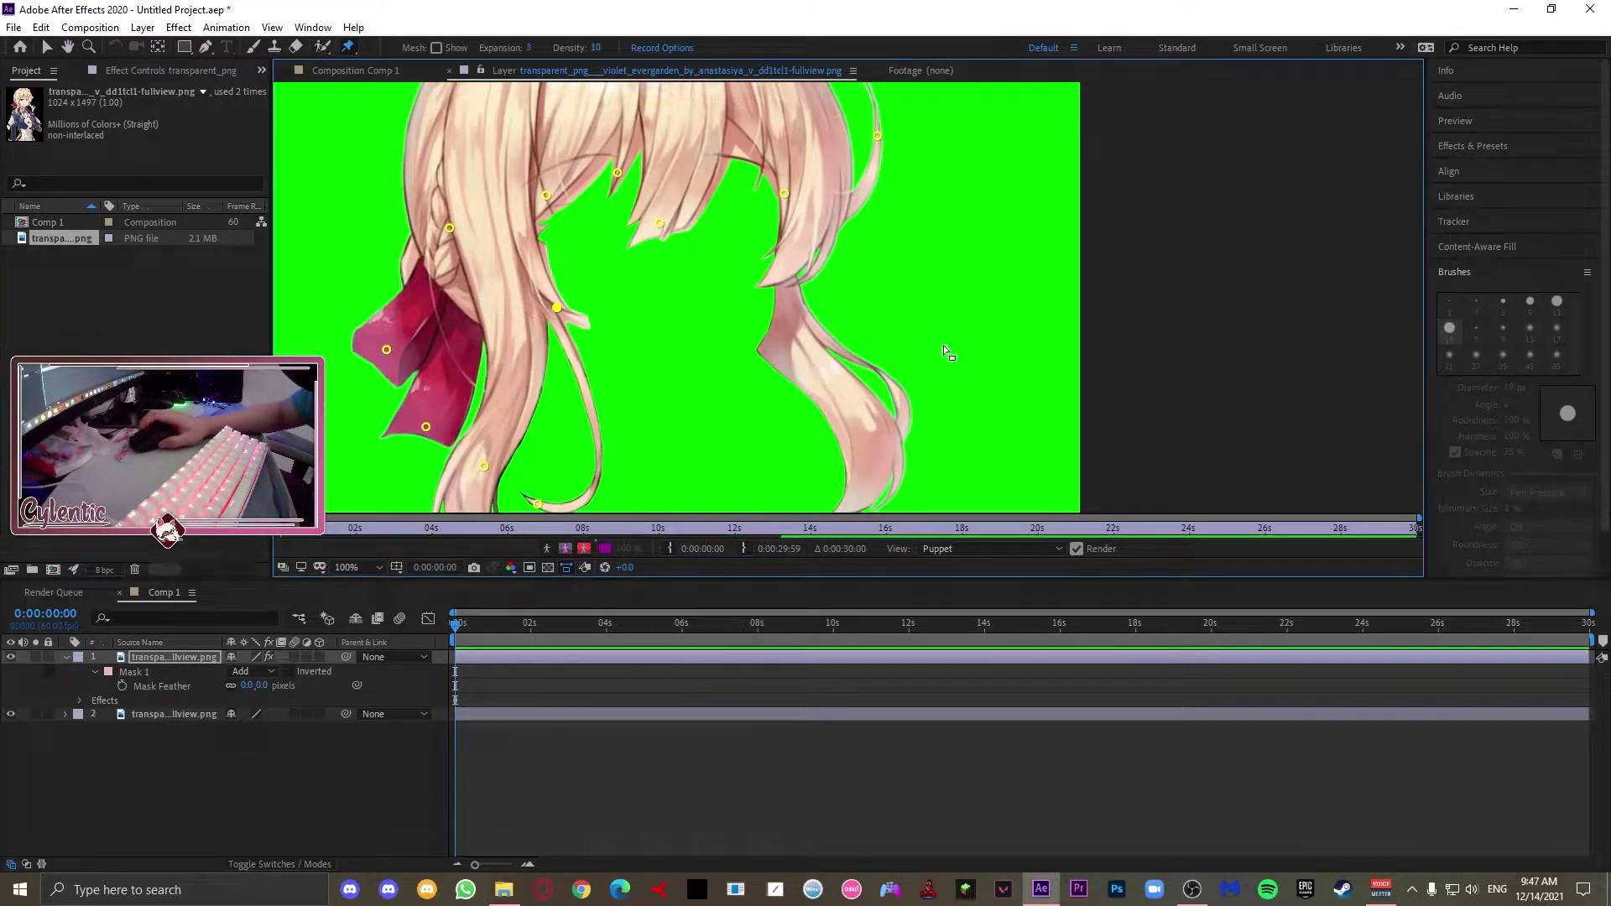
Step: Add Puppet pins along the opposite side lock, from the cheek hair tips and narrow upper section to its outer edge and lower tip
click(811, 272)
click(902, 427)
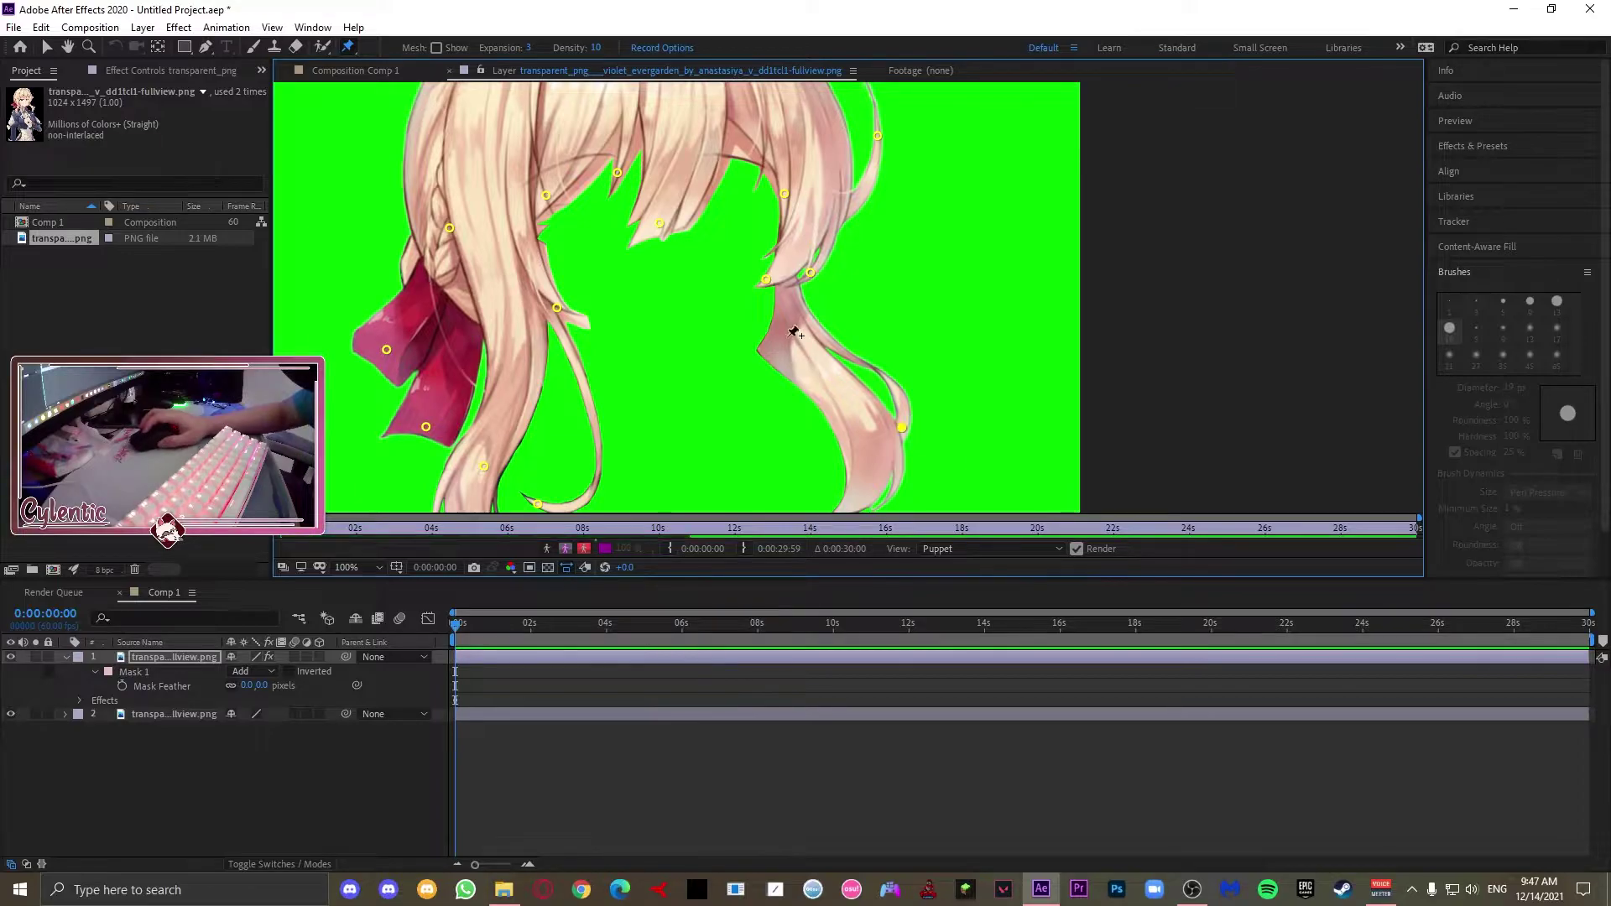
click(768, 348)
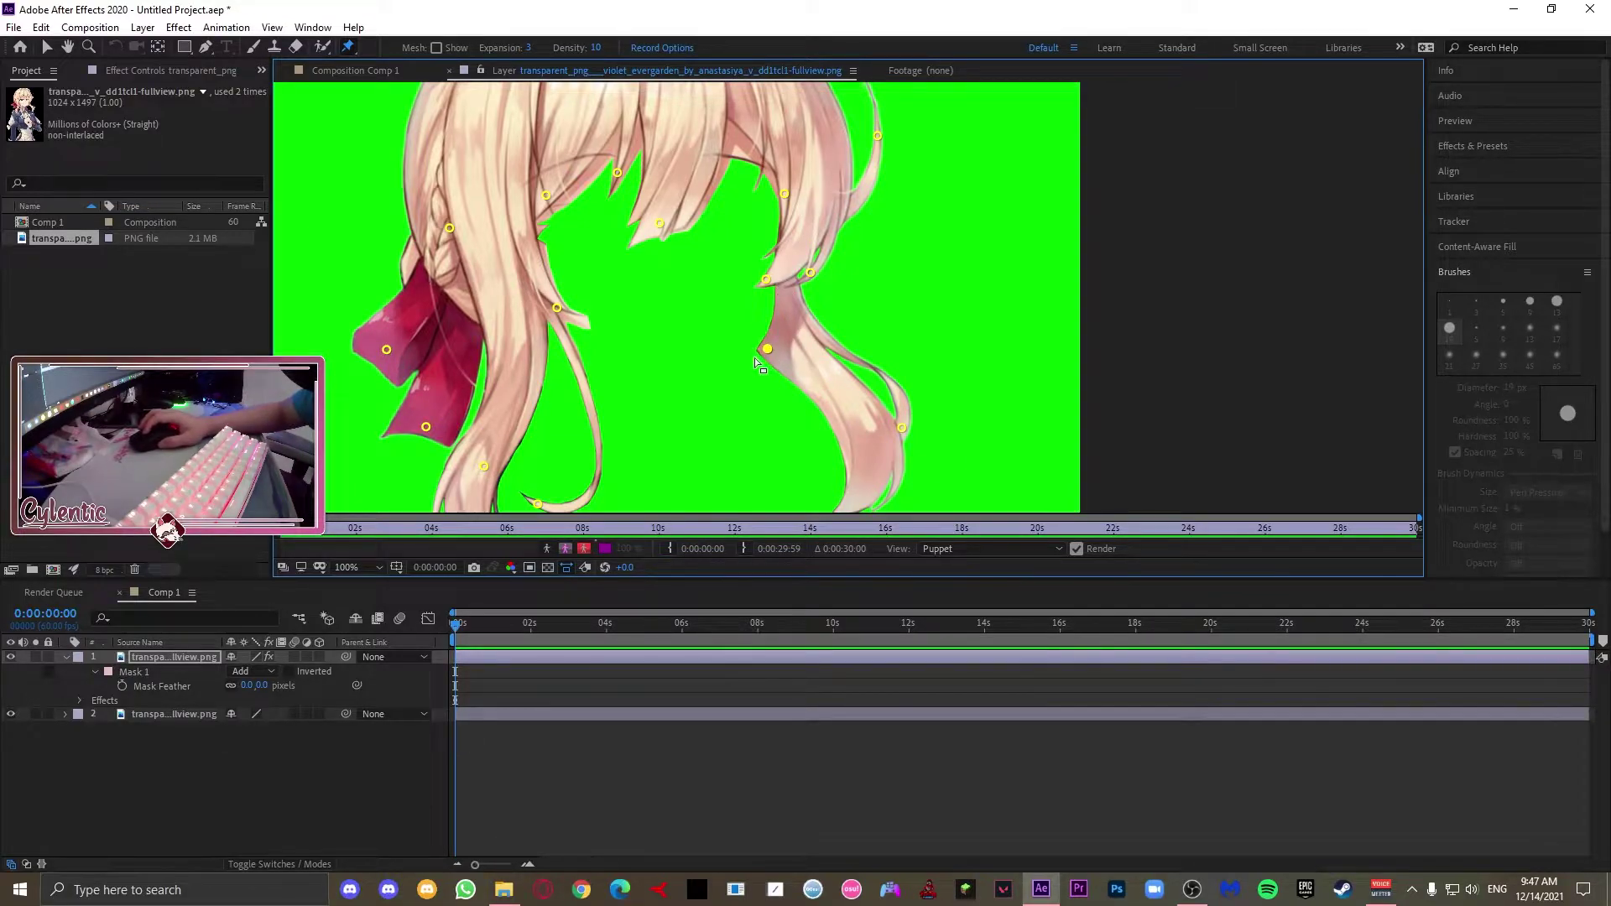
click(69, 47)
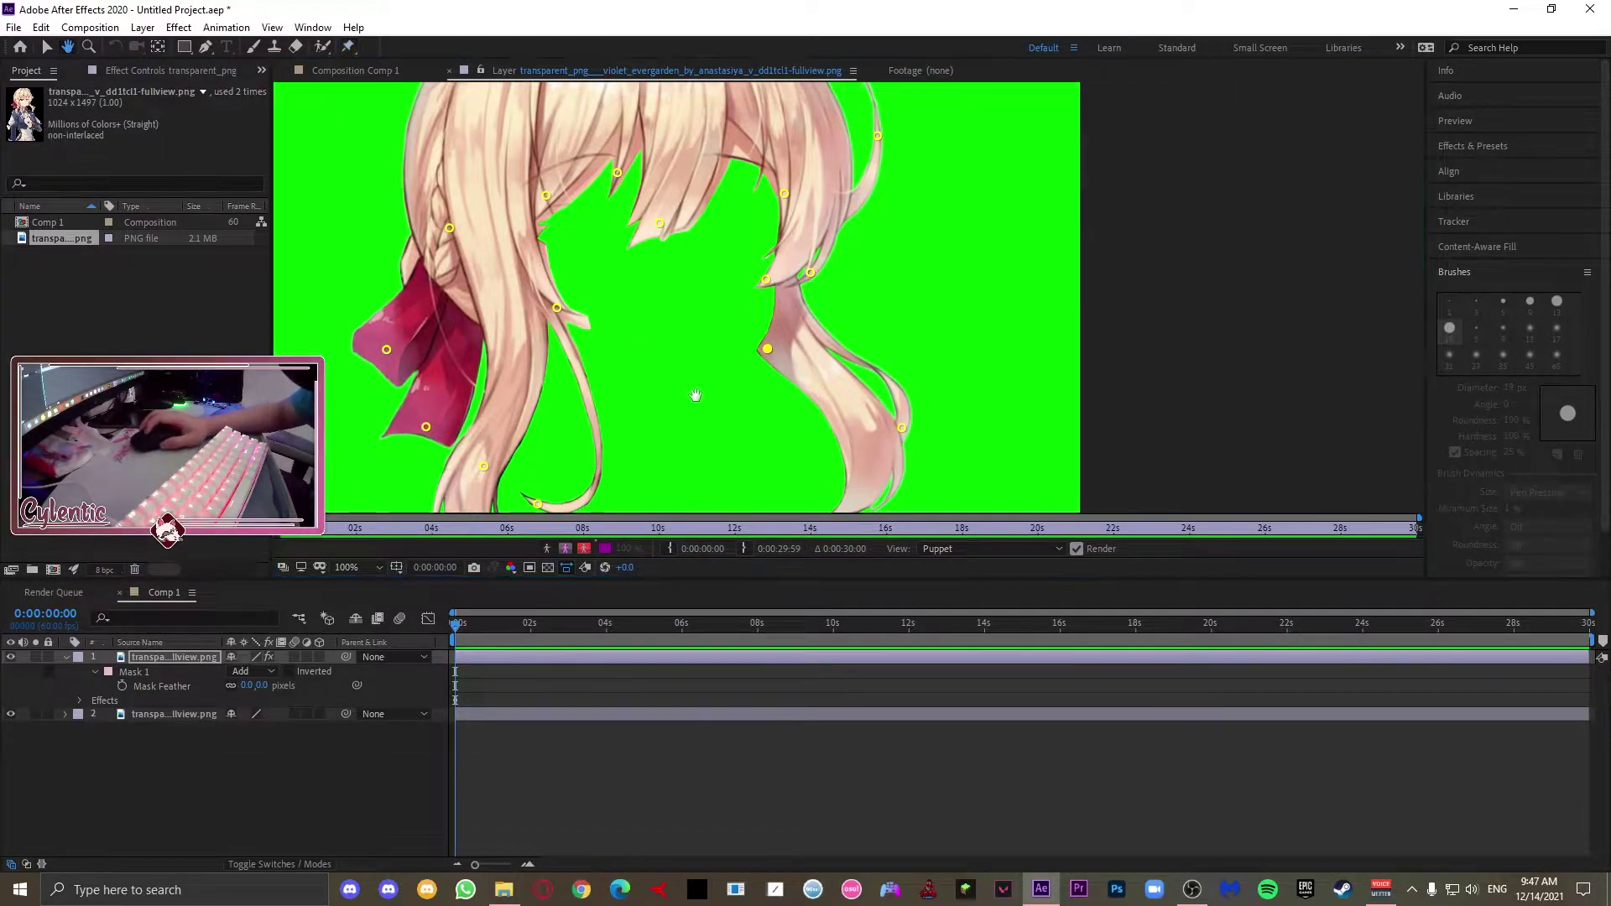
drag(696, 395, 590, 263)
click(348, 47)
click(669, 199)
click(674, 179)
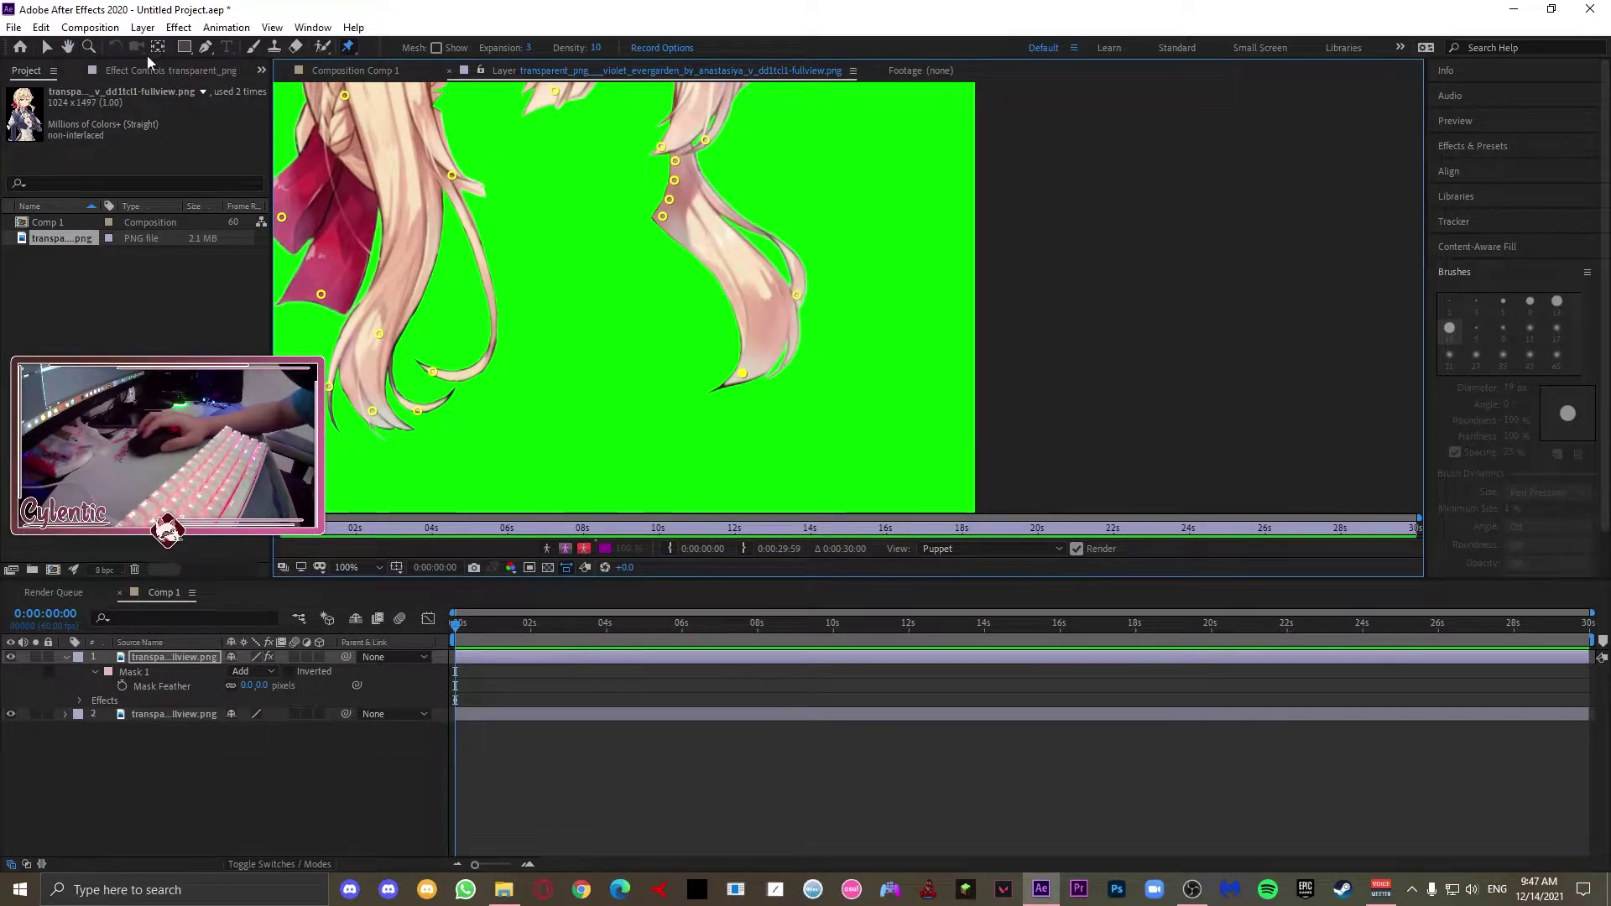
Step: Reveal the keyframed Puppet pin positions of the hair layer in the timeline and look through the pin list
key(h)
drag(664, 233, 808, 400)
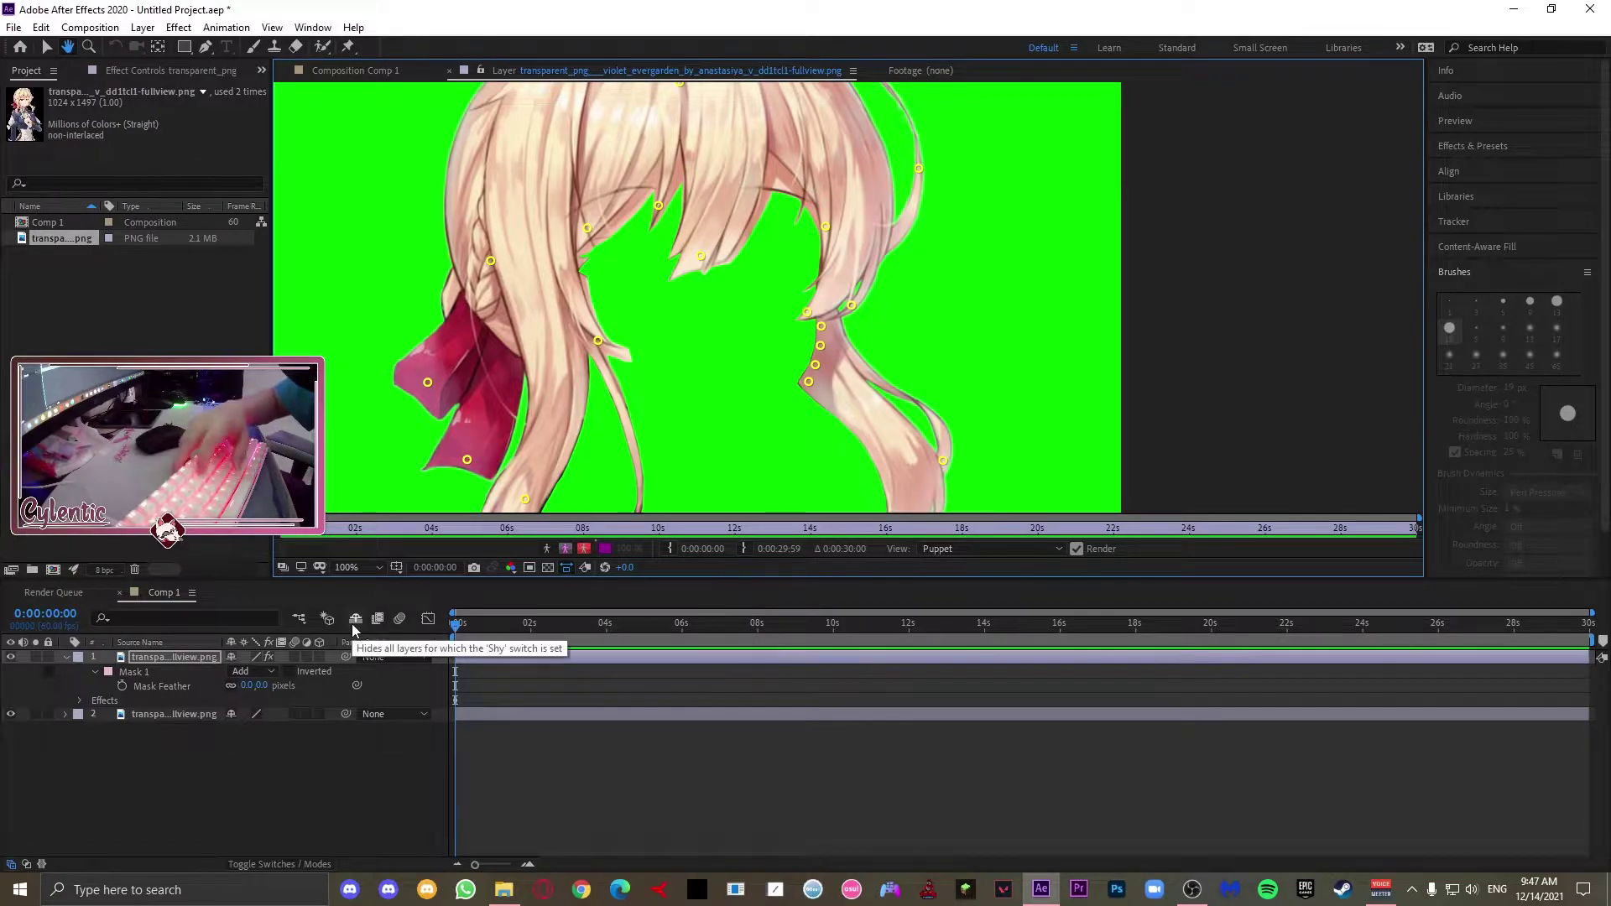
key(u)
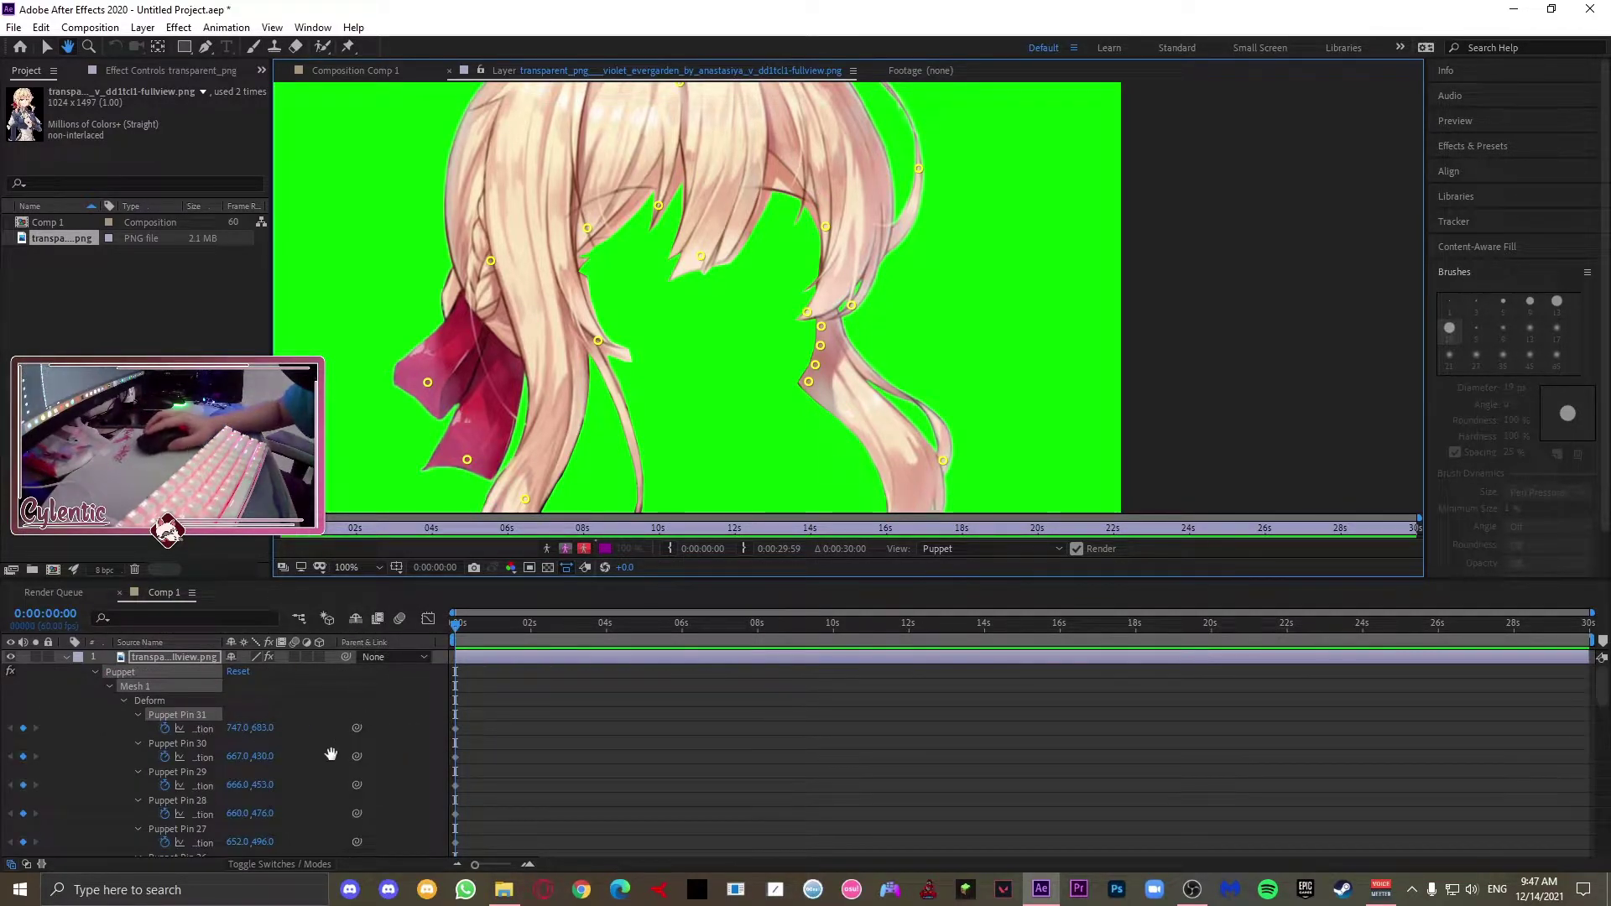
scroll(124, 700, down, 10)
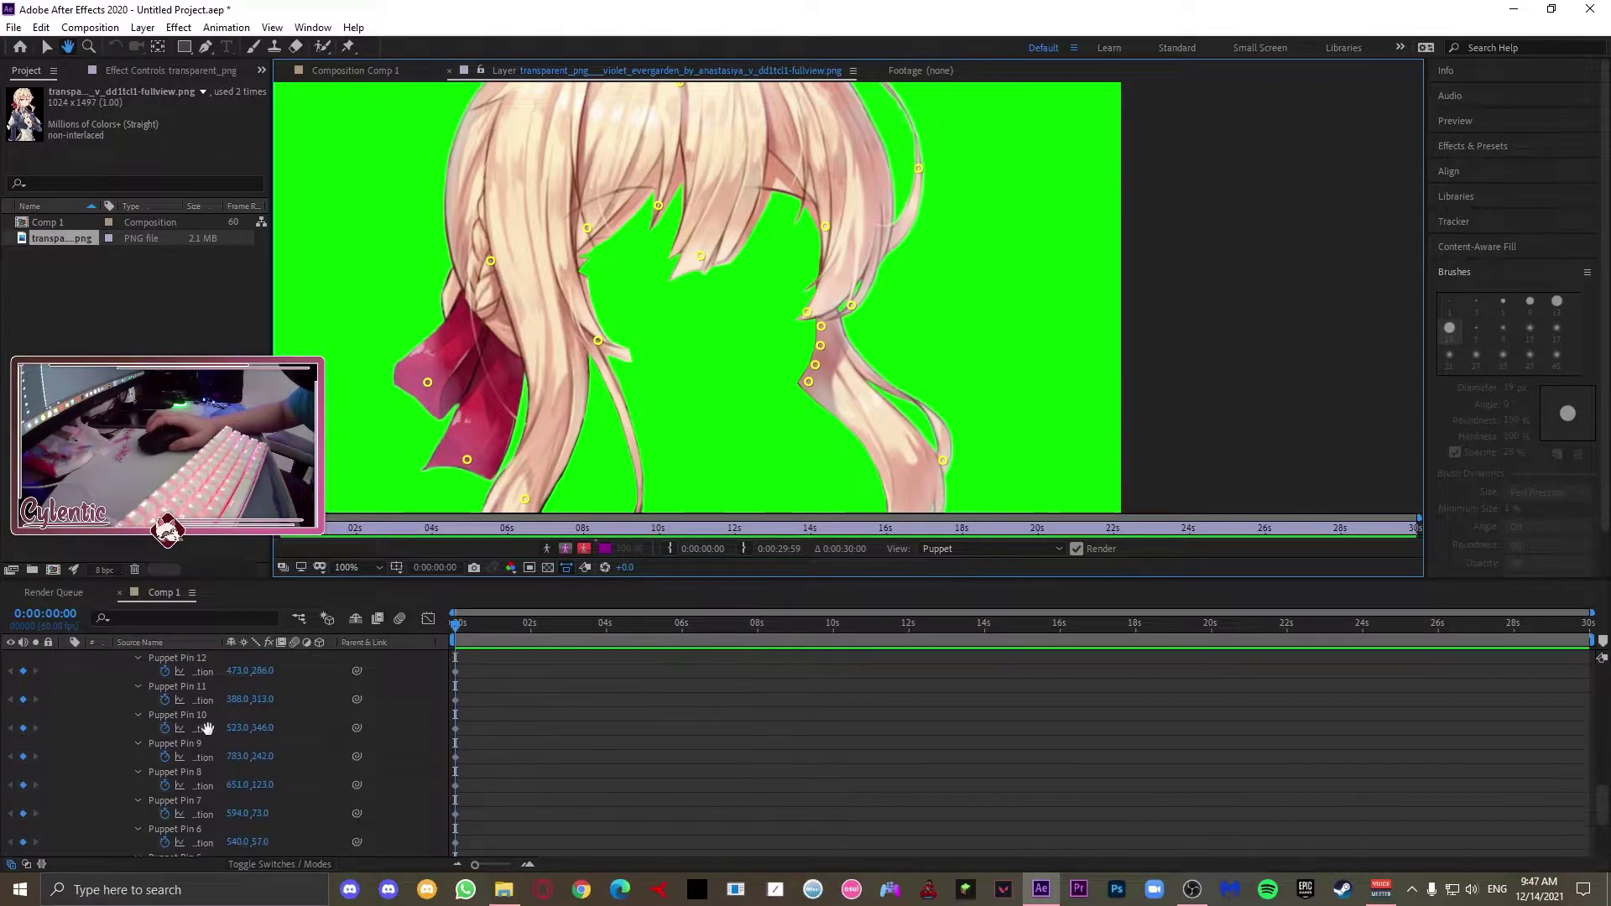
scroll(204, 722, up, 10)
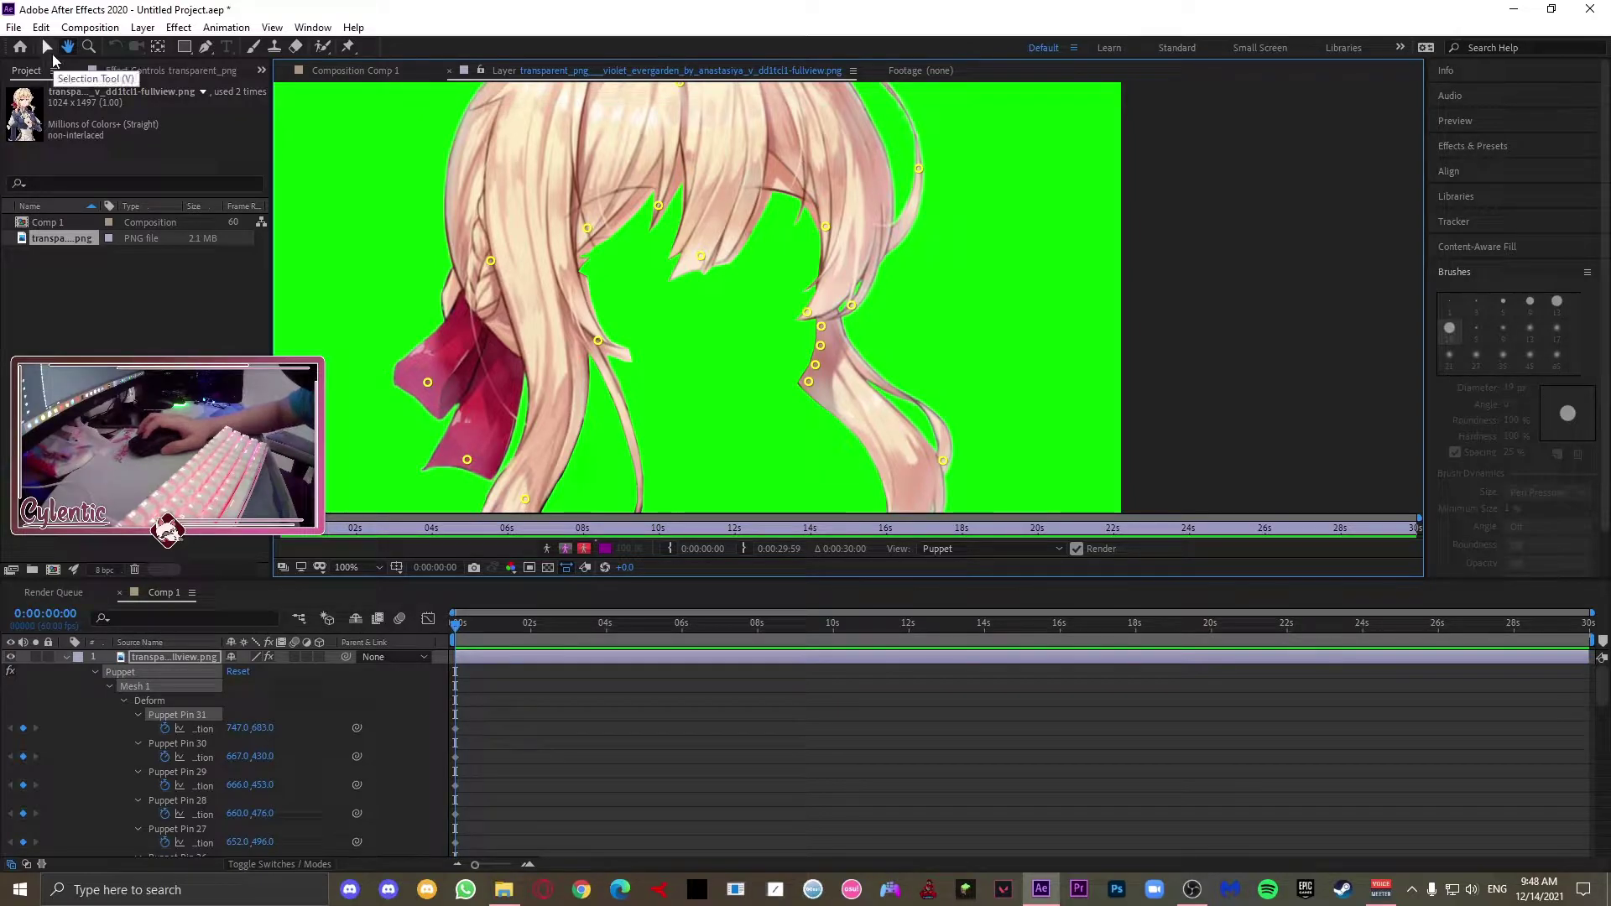
Step: Select all Puppet pin position keyframes at 0 s and duplicate them at 4 s and 2 s
click(48, 47)
drag(492, 713, 453, 858)
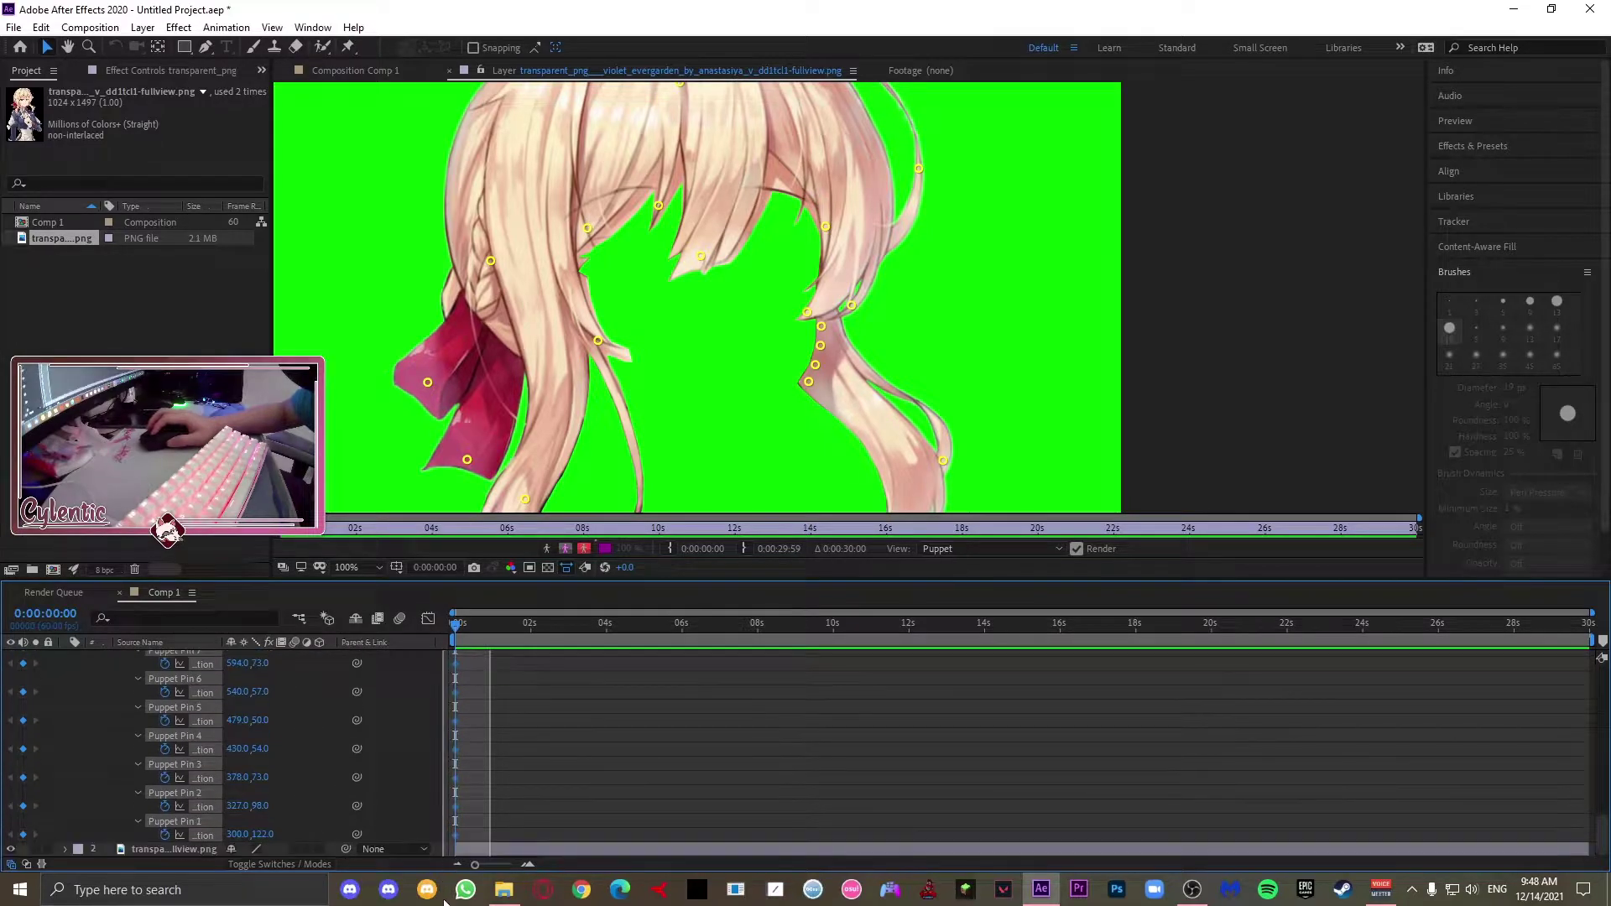
scroll(437, 737, up, 10)
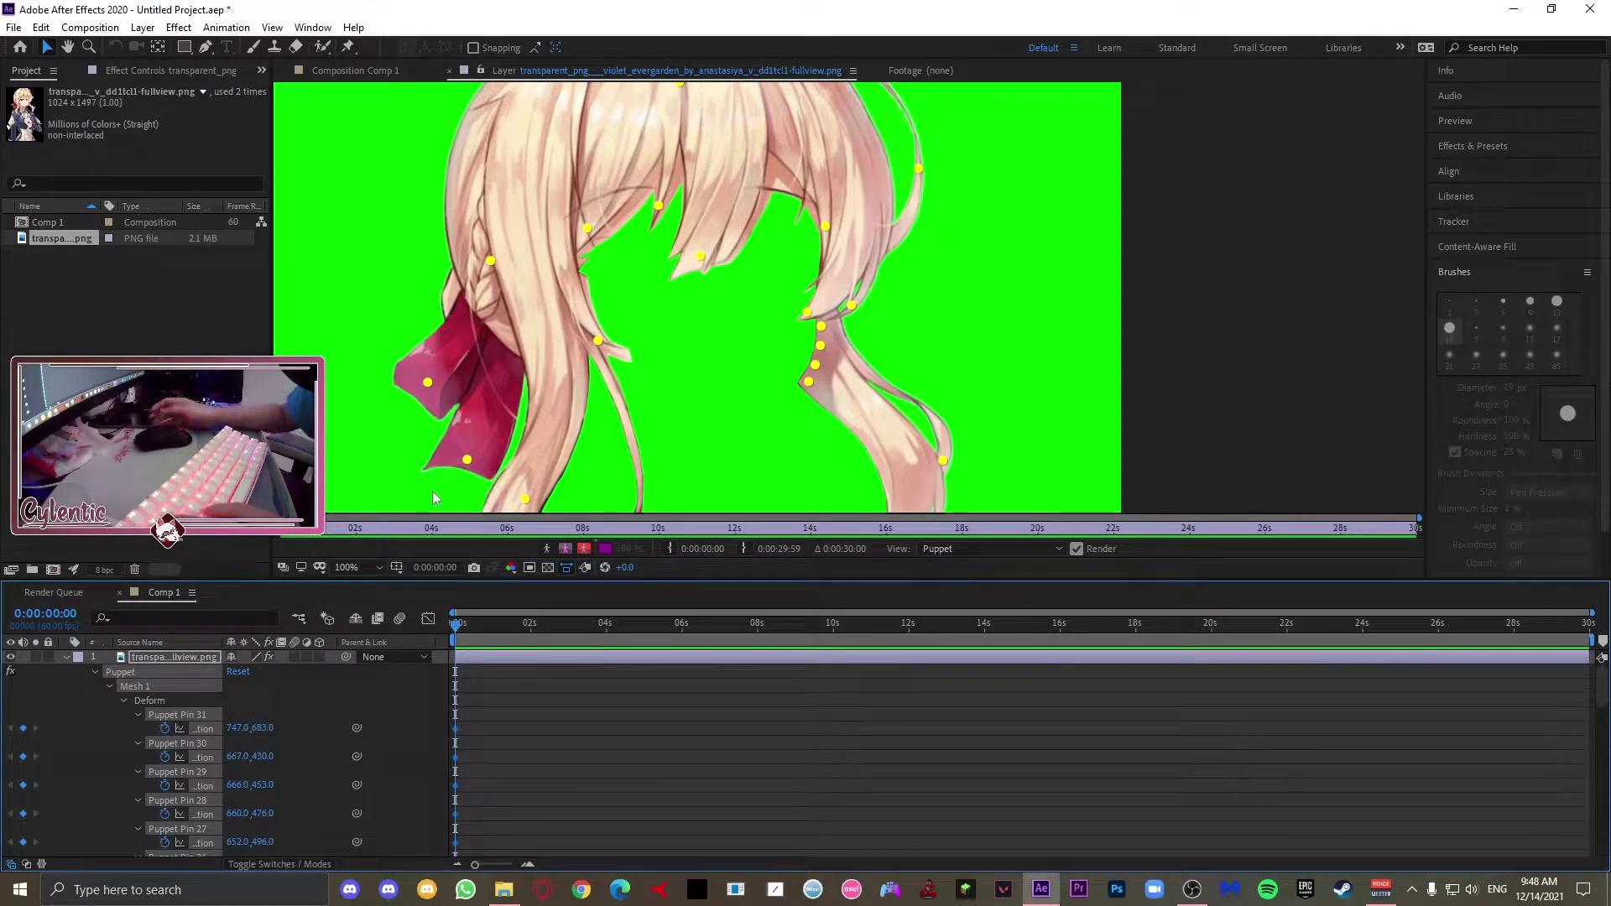
click(607, 627)
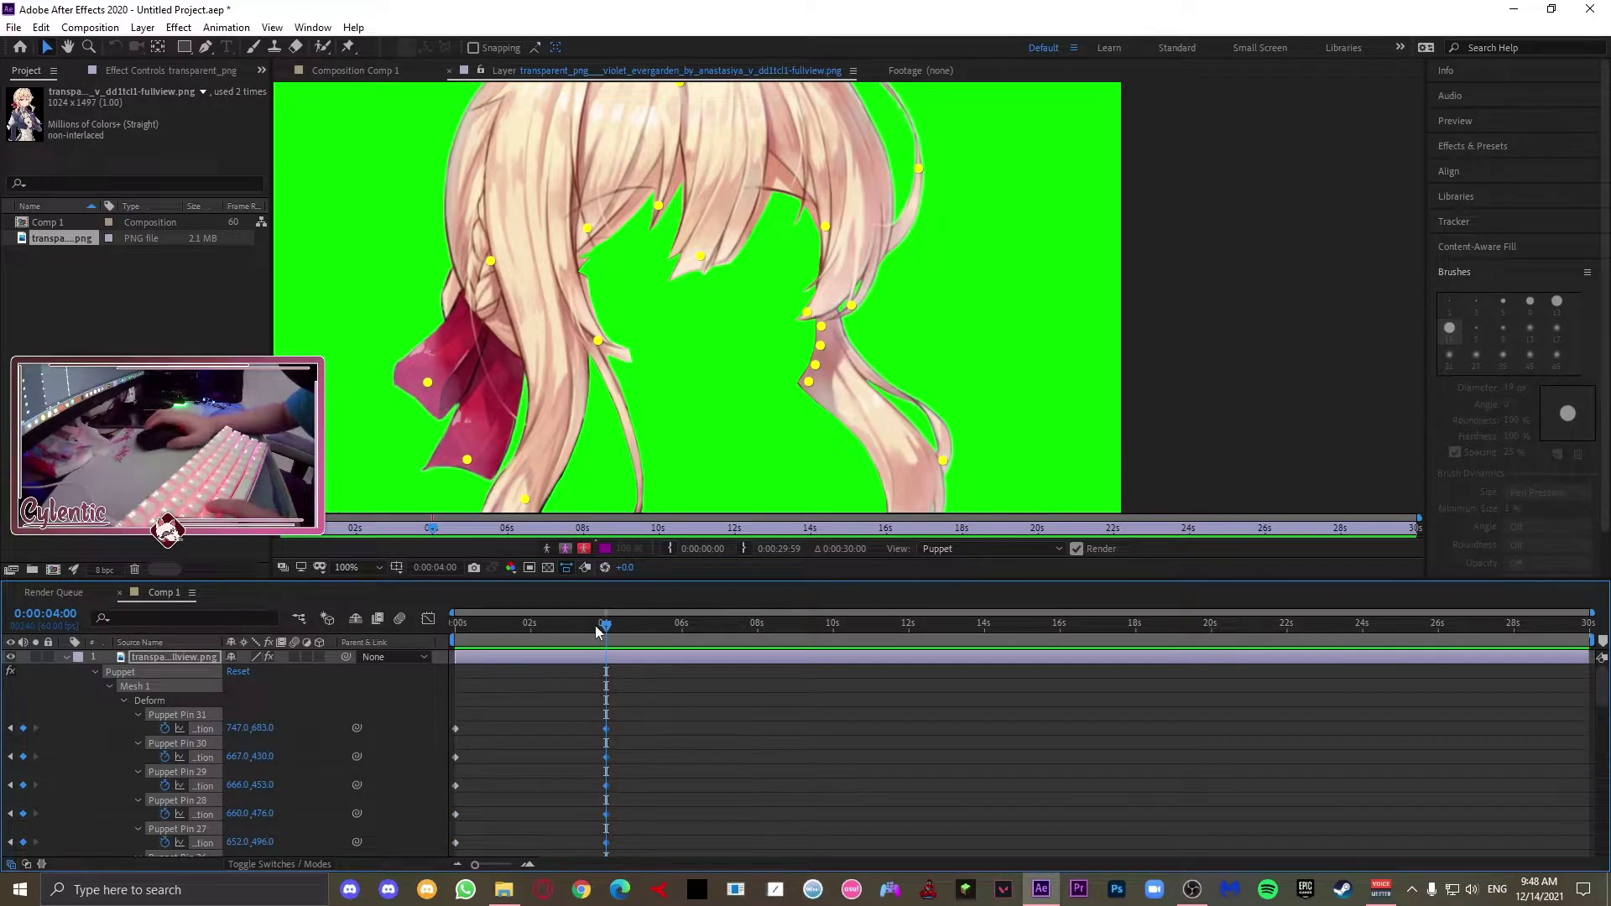
key(ctrl+v)
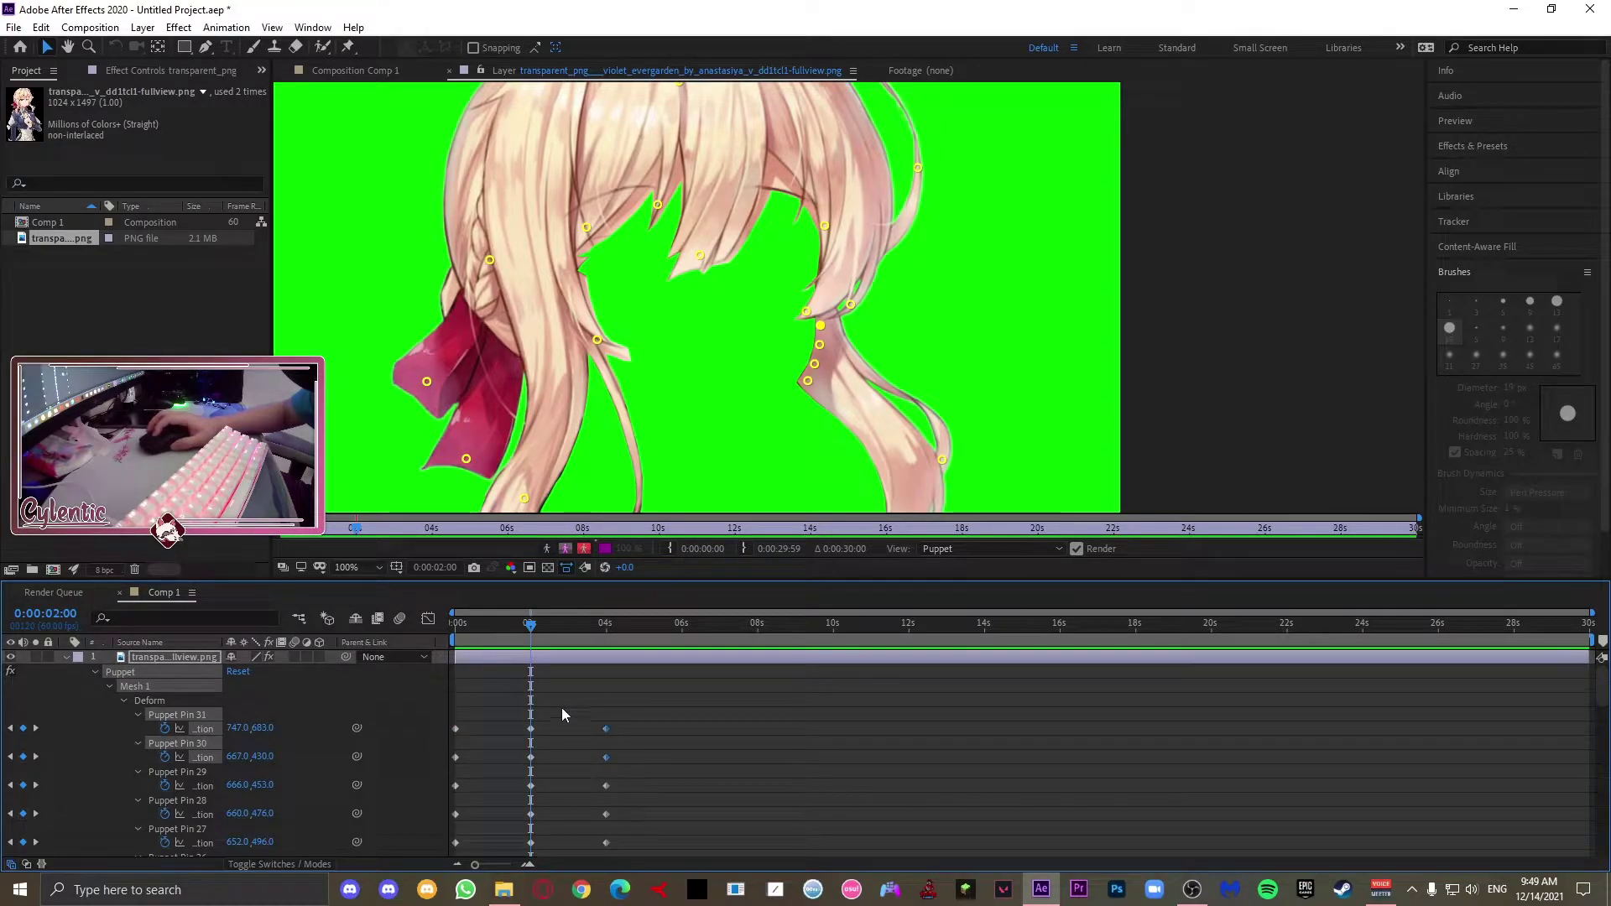
Step: At 2 s, shift the cheek strand's Puppet pin and both ribbon pins slightly toward the face
drag(558, 705, 511, 819)
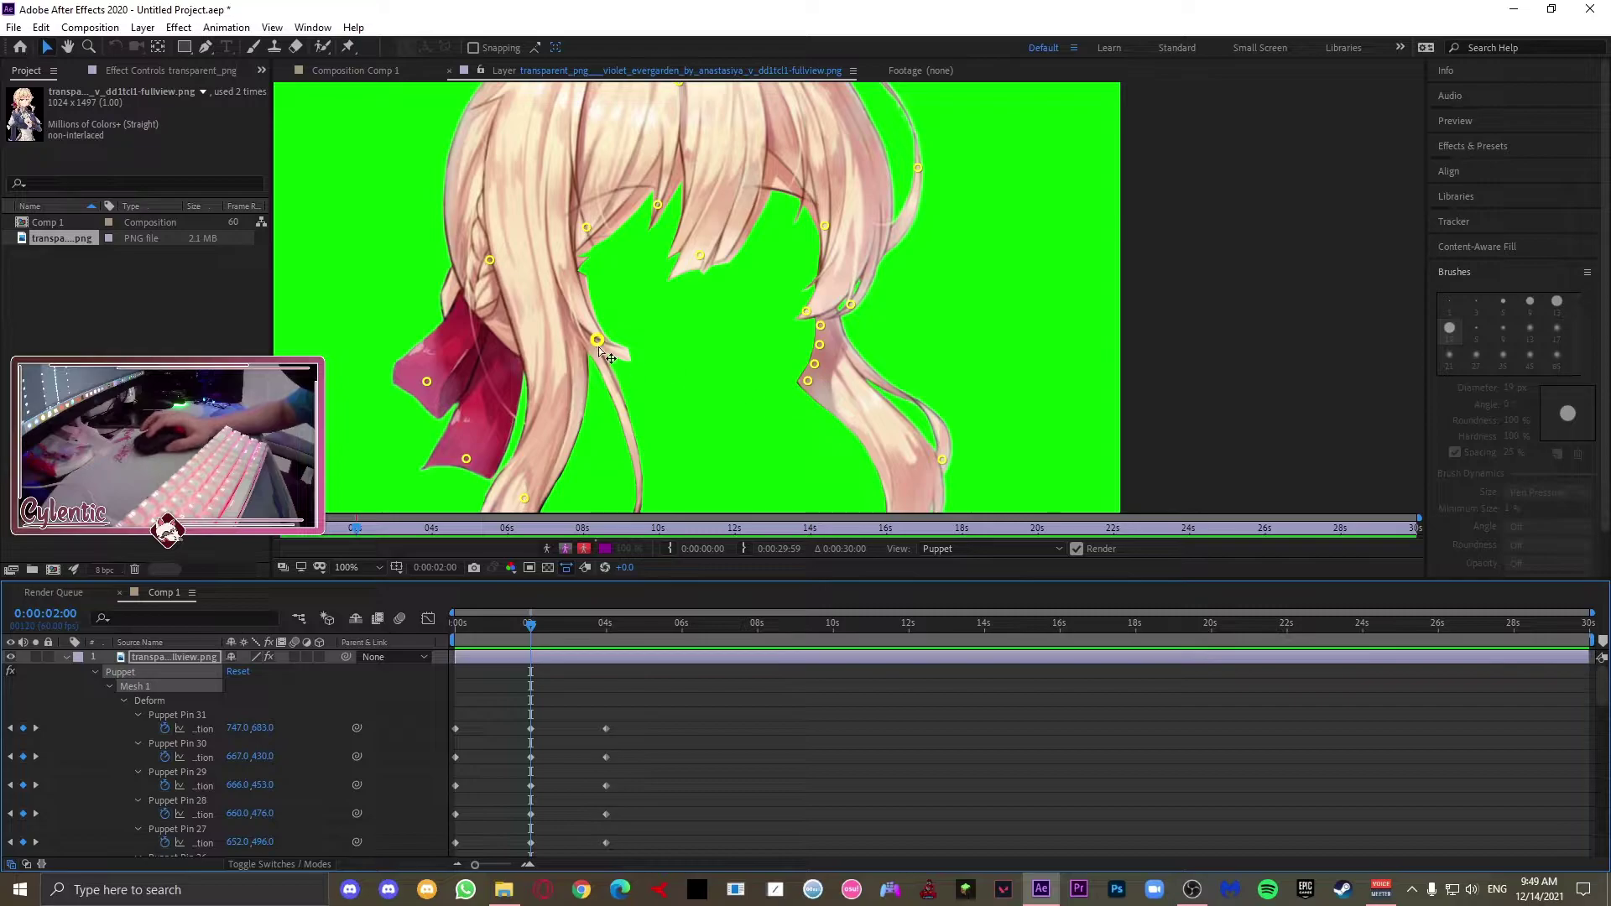
mouse_move(597, 340)
mouse_down()
mouse_move(612, 340)
mouse_move(571, 333)
mouse_move(616, 347)
mouse_move(556, 313)
mouse_move(611, 348)
mouse_move(780, 369)
mouse_move(605, 329)
mouse_move(616, 348)
mouse_up()
drag(428, 381, 441, 389)
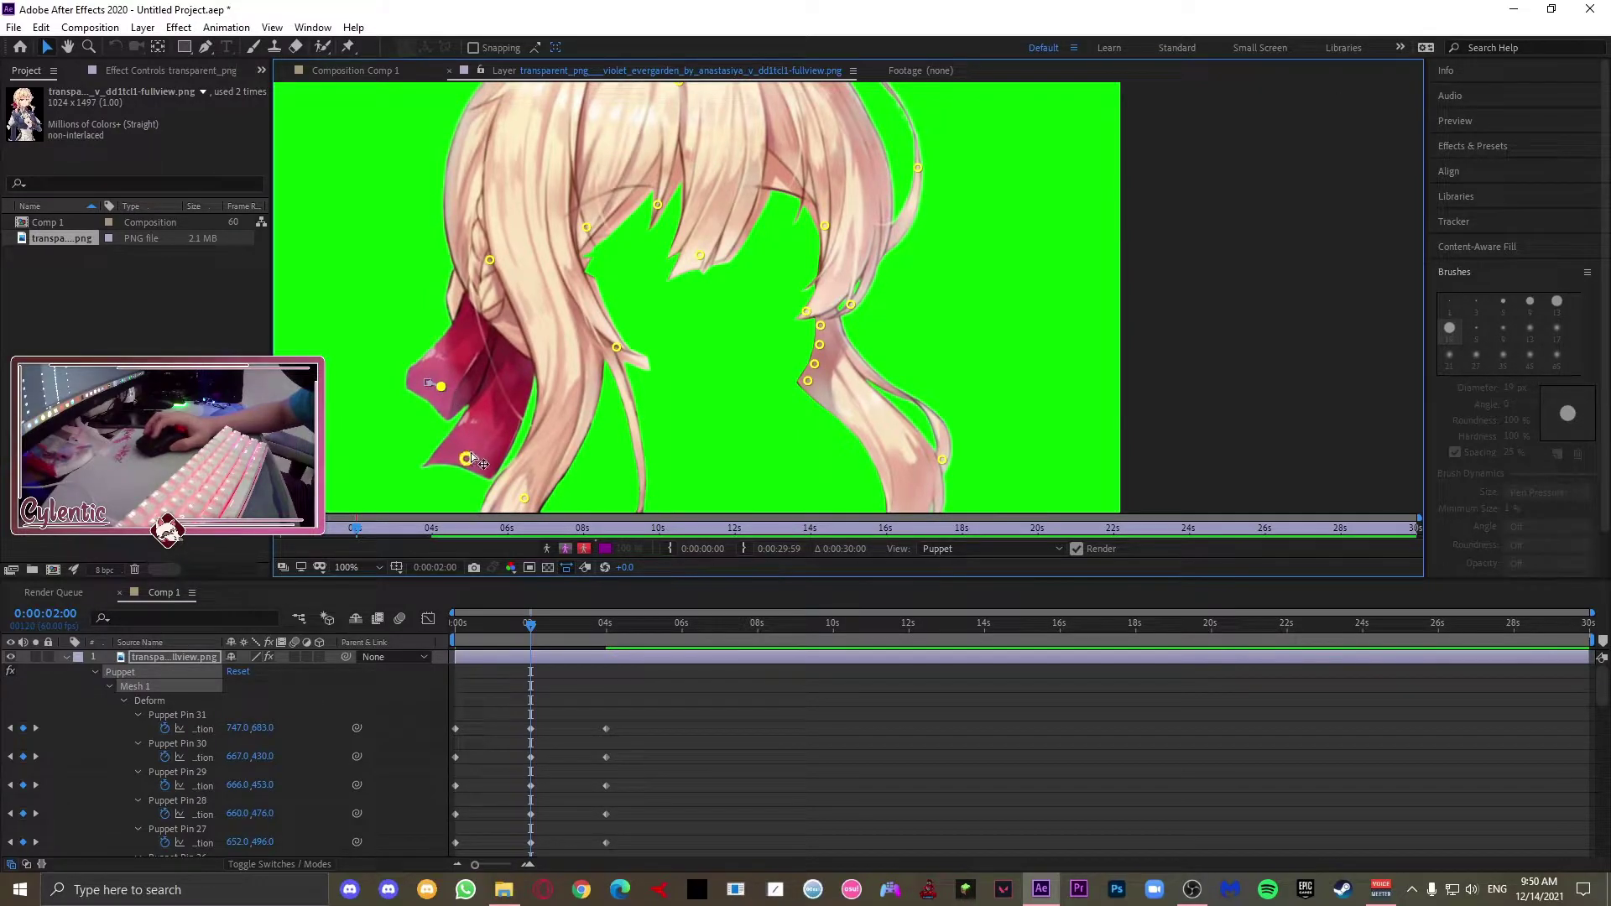
drag(471, 459, 491, 464)
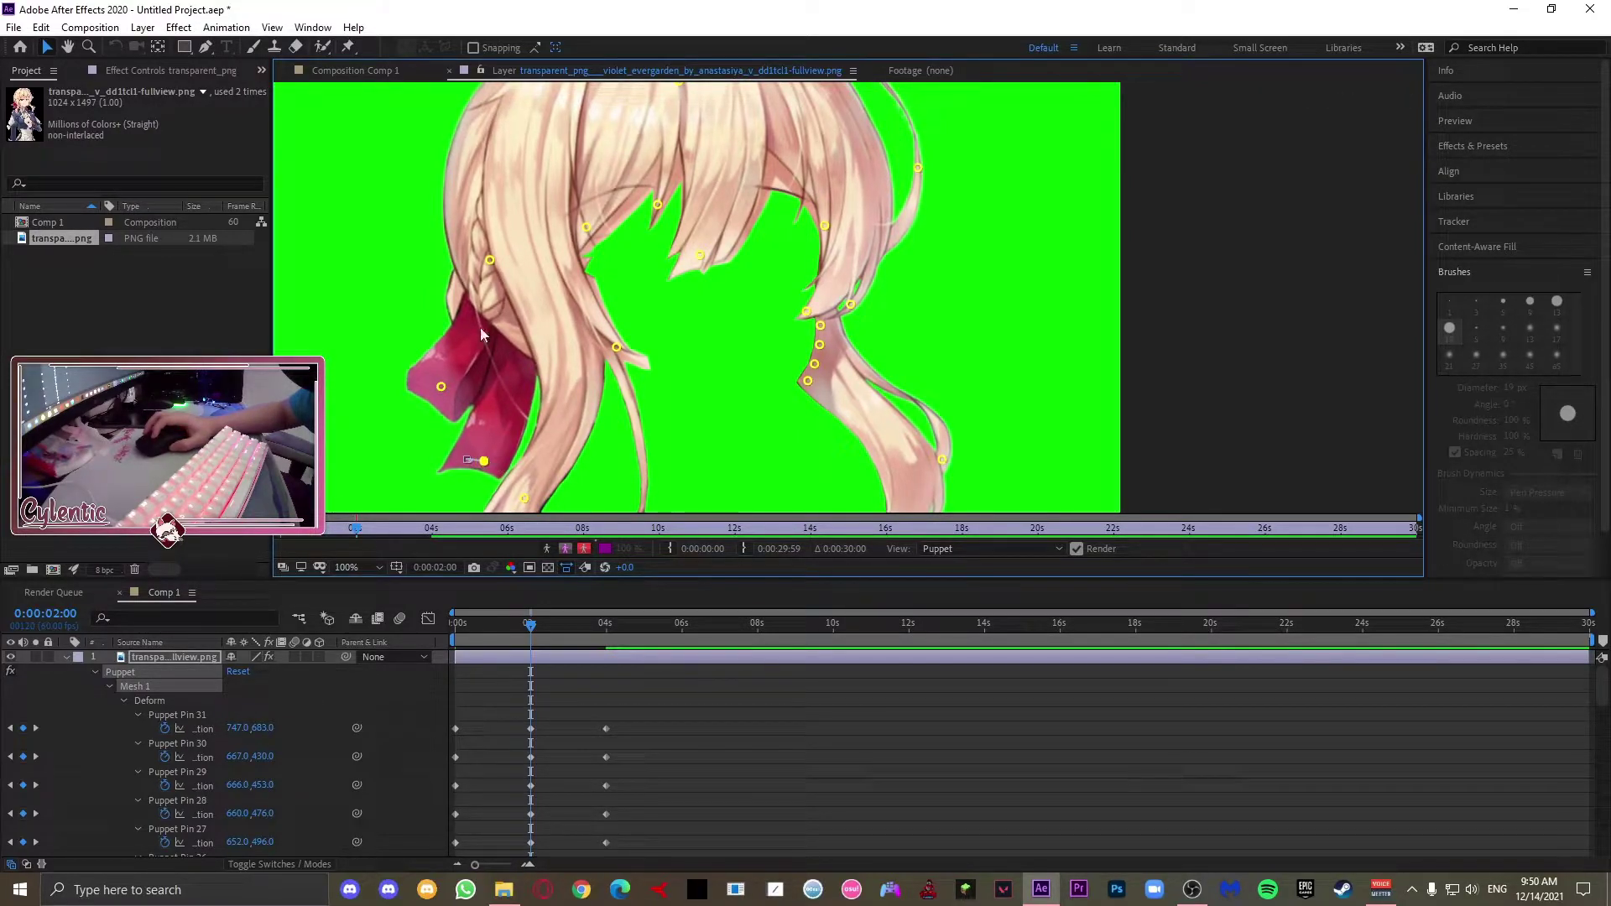
Step: Reposition the Puppet pins on the long front lock's lower section and curled tips at 2 s, mostly slightly toward the face
click(67, 46)
drag(678, 462, 681, 351)
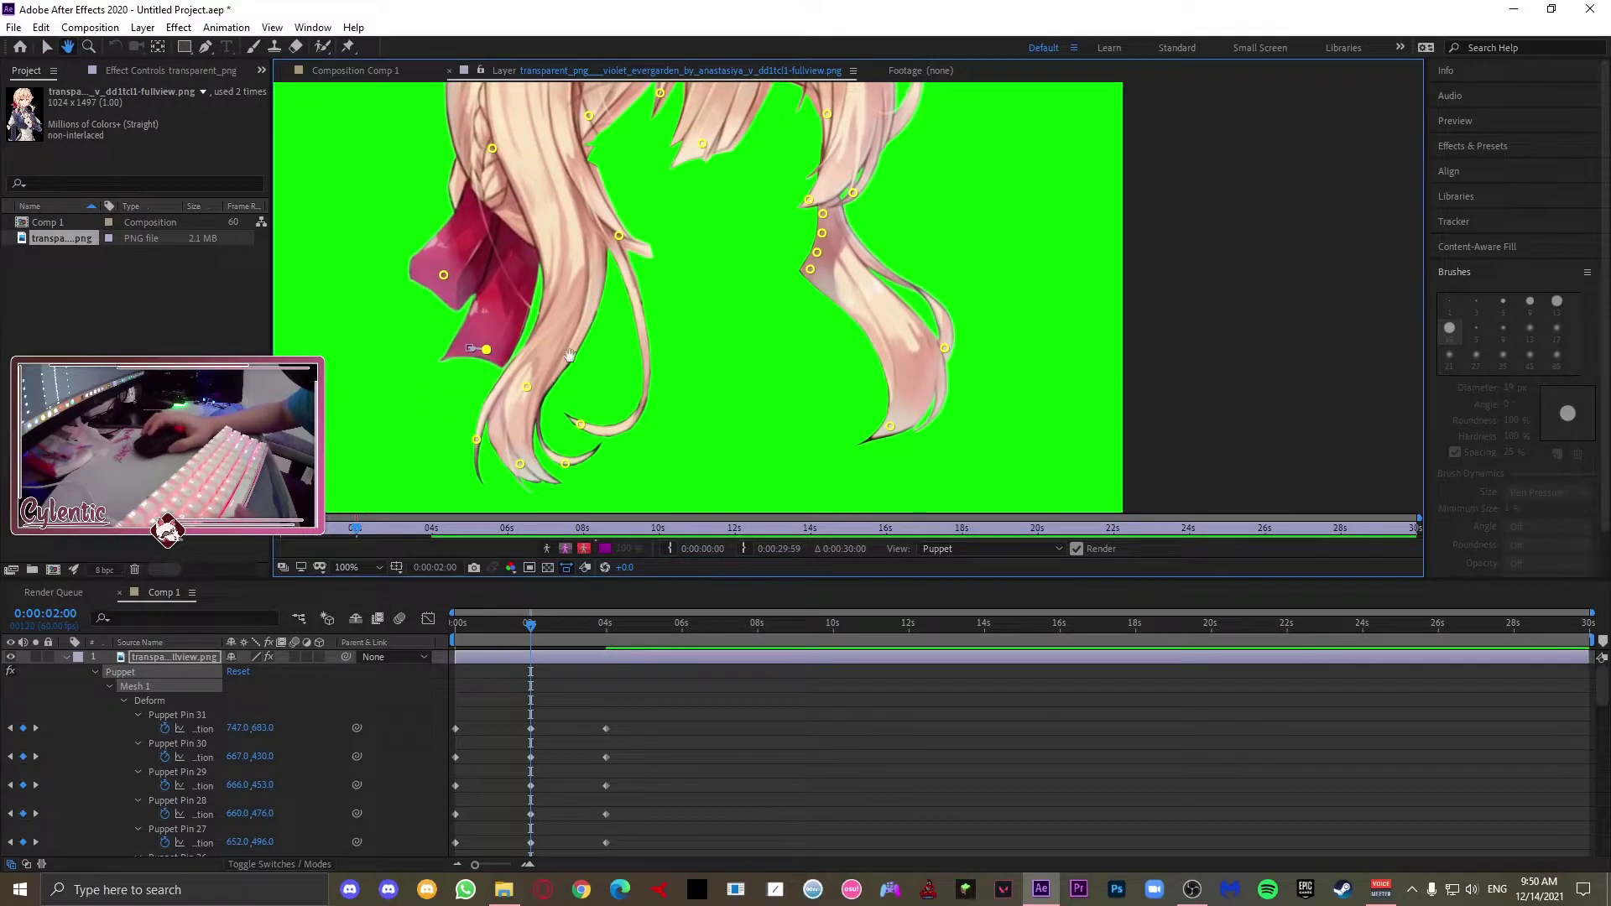
click(47, 46)
drag(527, 387, 540, 392)
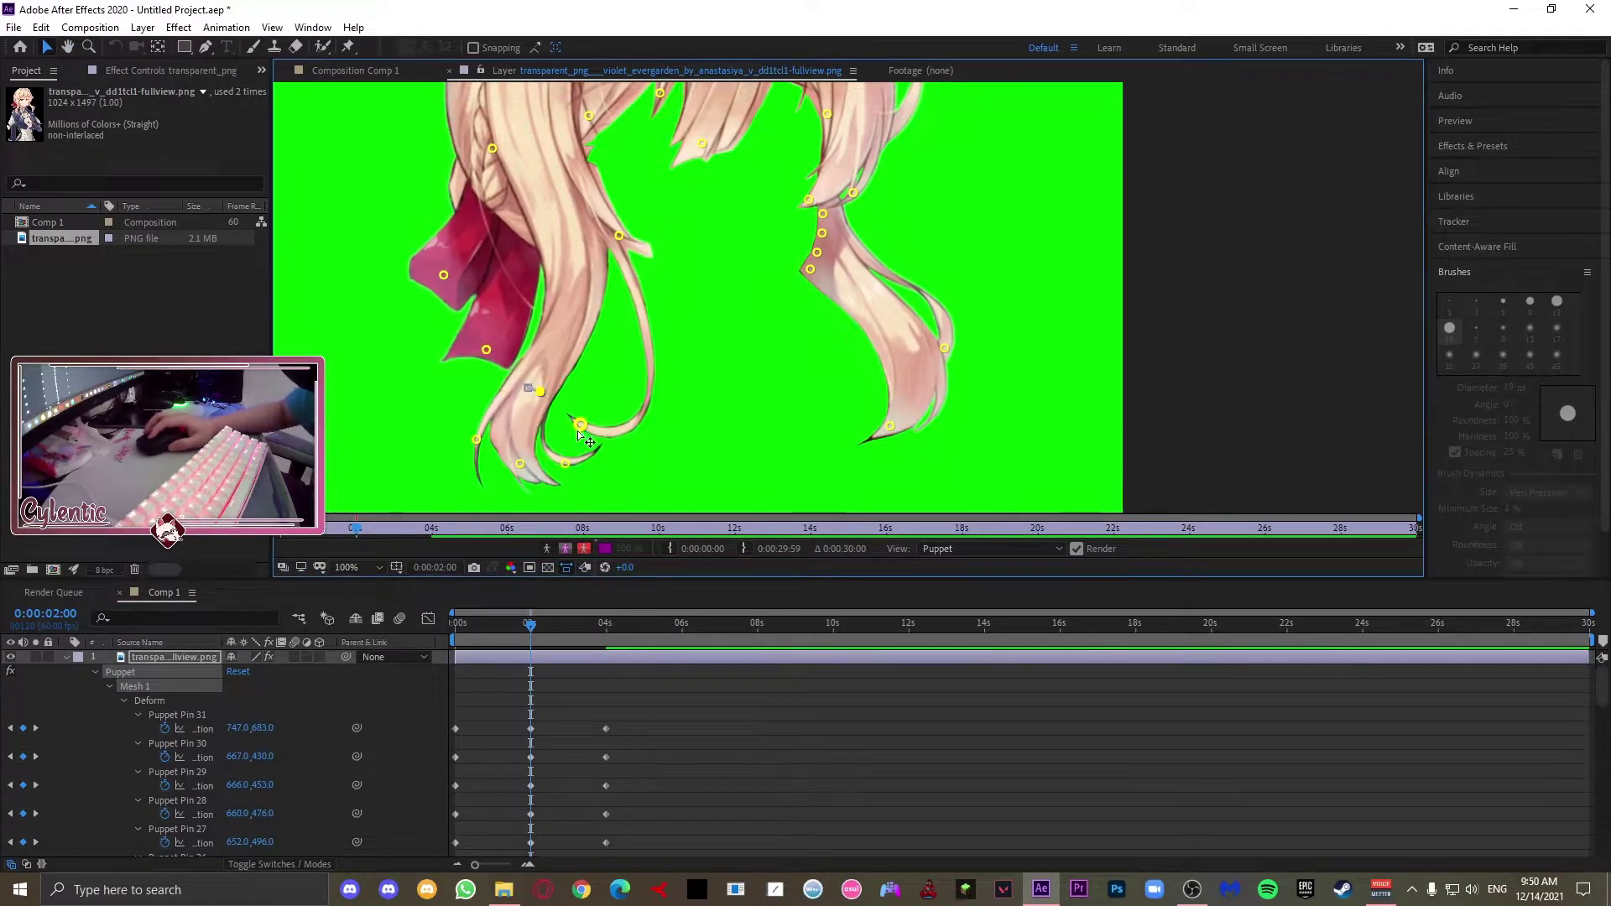
mouse_move(565, 464)
mouse_down()
mouse_move(569, 423)
mouse_move(534, 470)
mouse_up()
drag(477, 439, 487, 451)
Step: Reposition the opposite side lock's outer-edge and lower-tip pins and the cheek hair tip pin at 2 s
drag(944, 348, 937, 329)
drag(889, 425, 781, 422)
drag(752, 205, 766, 212)
drag(707, 211, 685, 367)
Step: Nudge the Puppet pins along the fringe tips and the neighbouring face-framing hair slightly sideways at 2 s
drag(687, 260, 696, 263)
drag(561, 291, 576, 285)
drag(448, 262, 462, 266)
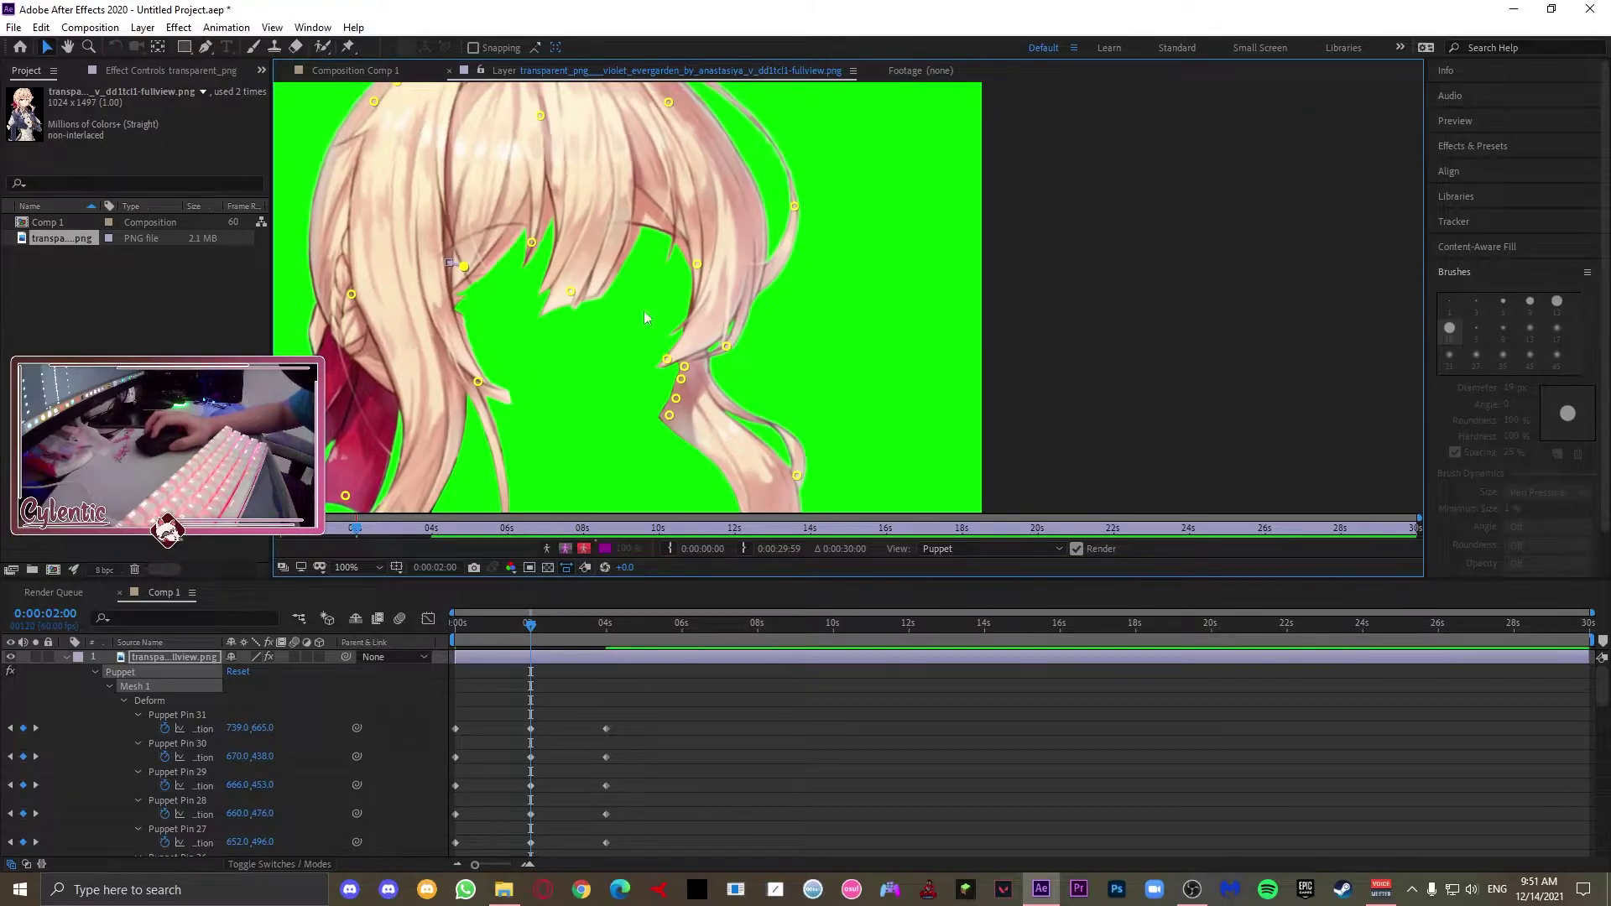
drag(643, 310, 639, 410)
drag(515, 338, 529, 339)
drag(692, 362, 689, 362)
Step: Return to 0 s and preview the hair movement in Comp 1
mouse_move(530, 625)
mouse_down()
mouse_move(576, 633)
mouse_move(546, 606)
mouse_move(517, 625)
mouse_up()
key(comma)
click(76, 227)
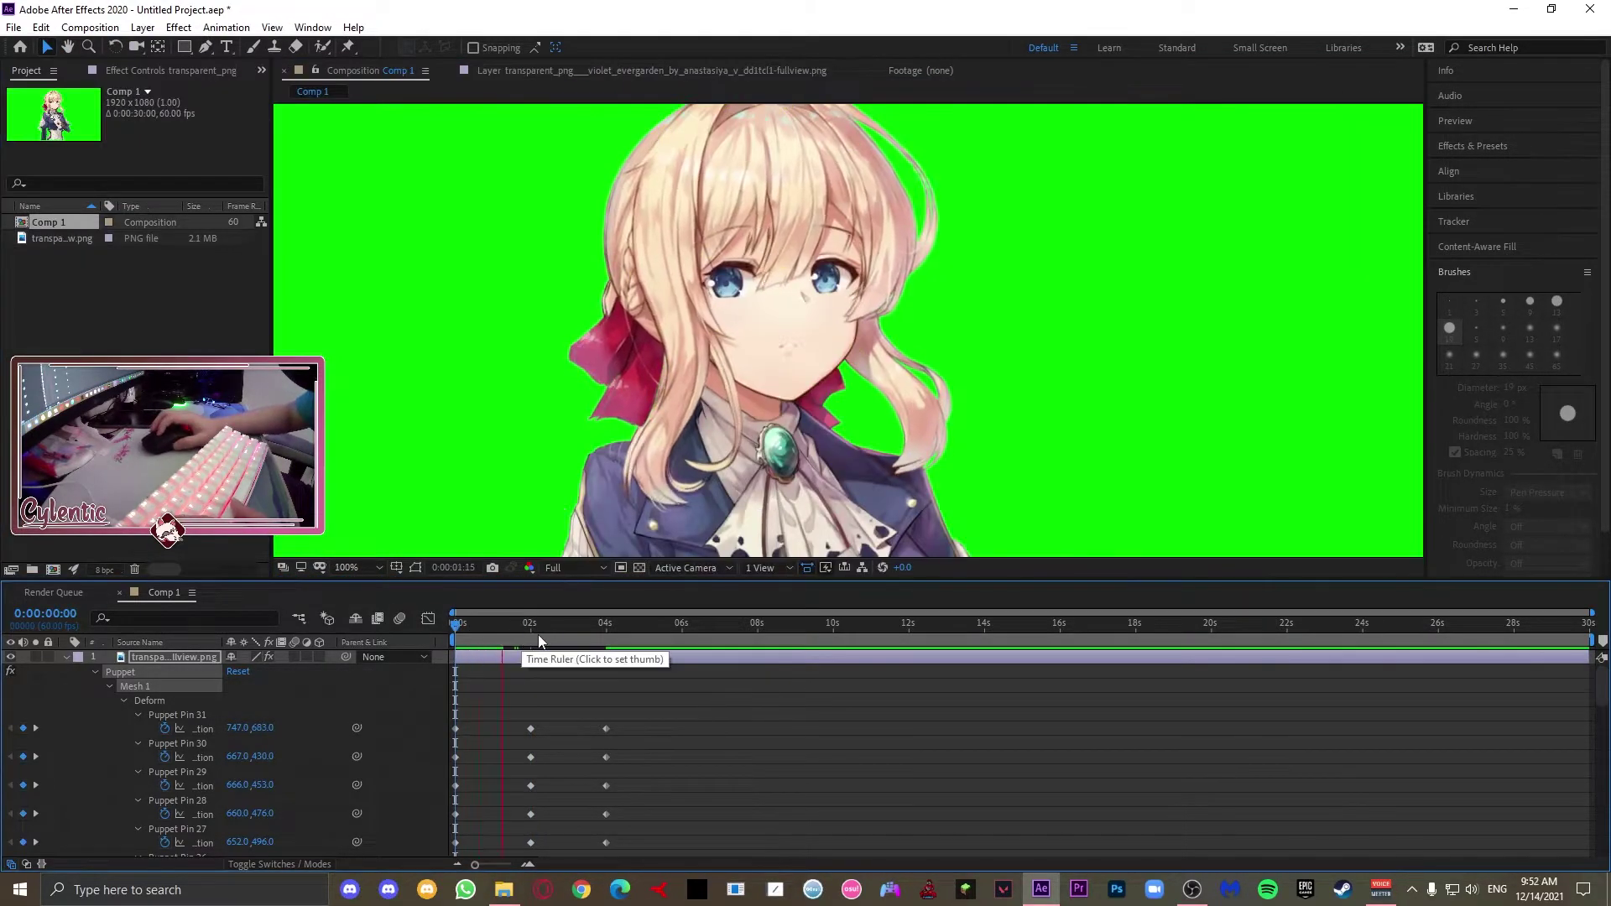
key(space)
Step: At 2 s, move the opposite side lock's lower tip pin outward and slightly down, and return to Comp 1
scroll(791, 352, up, 1)
click(530, 626)
scroll(770, 287, up, 1)
key(b)
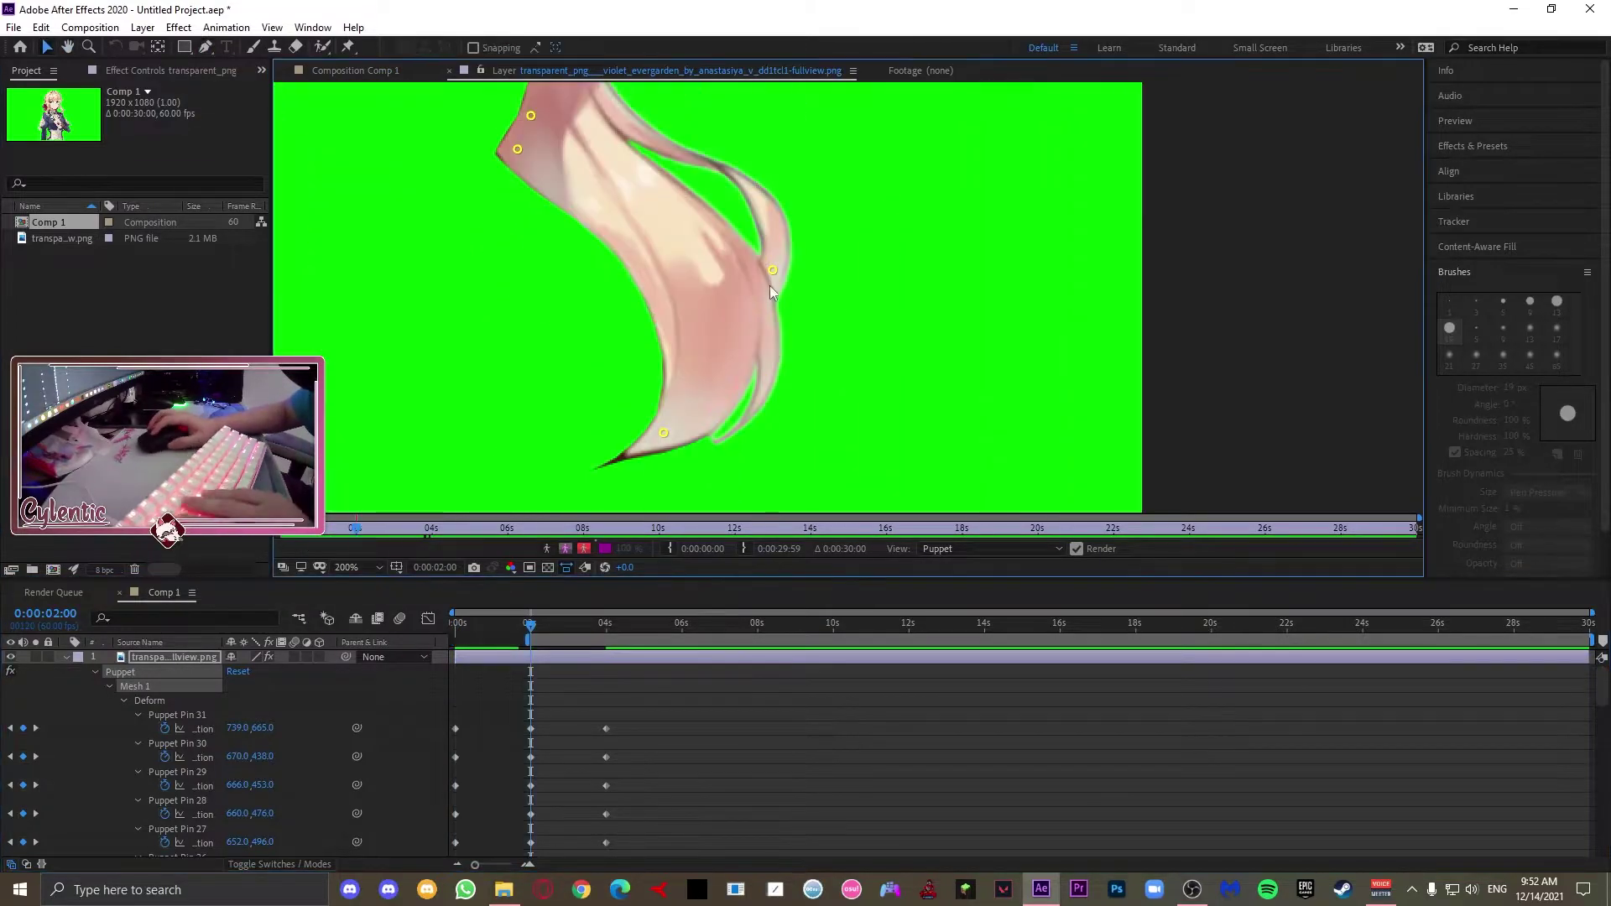
drag(663, 432, 702, 446)
scroll(702, 446, down, 2)
double_click(54, 223)
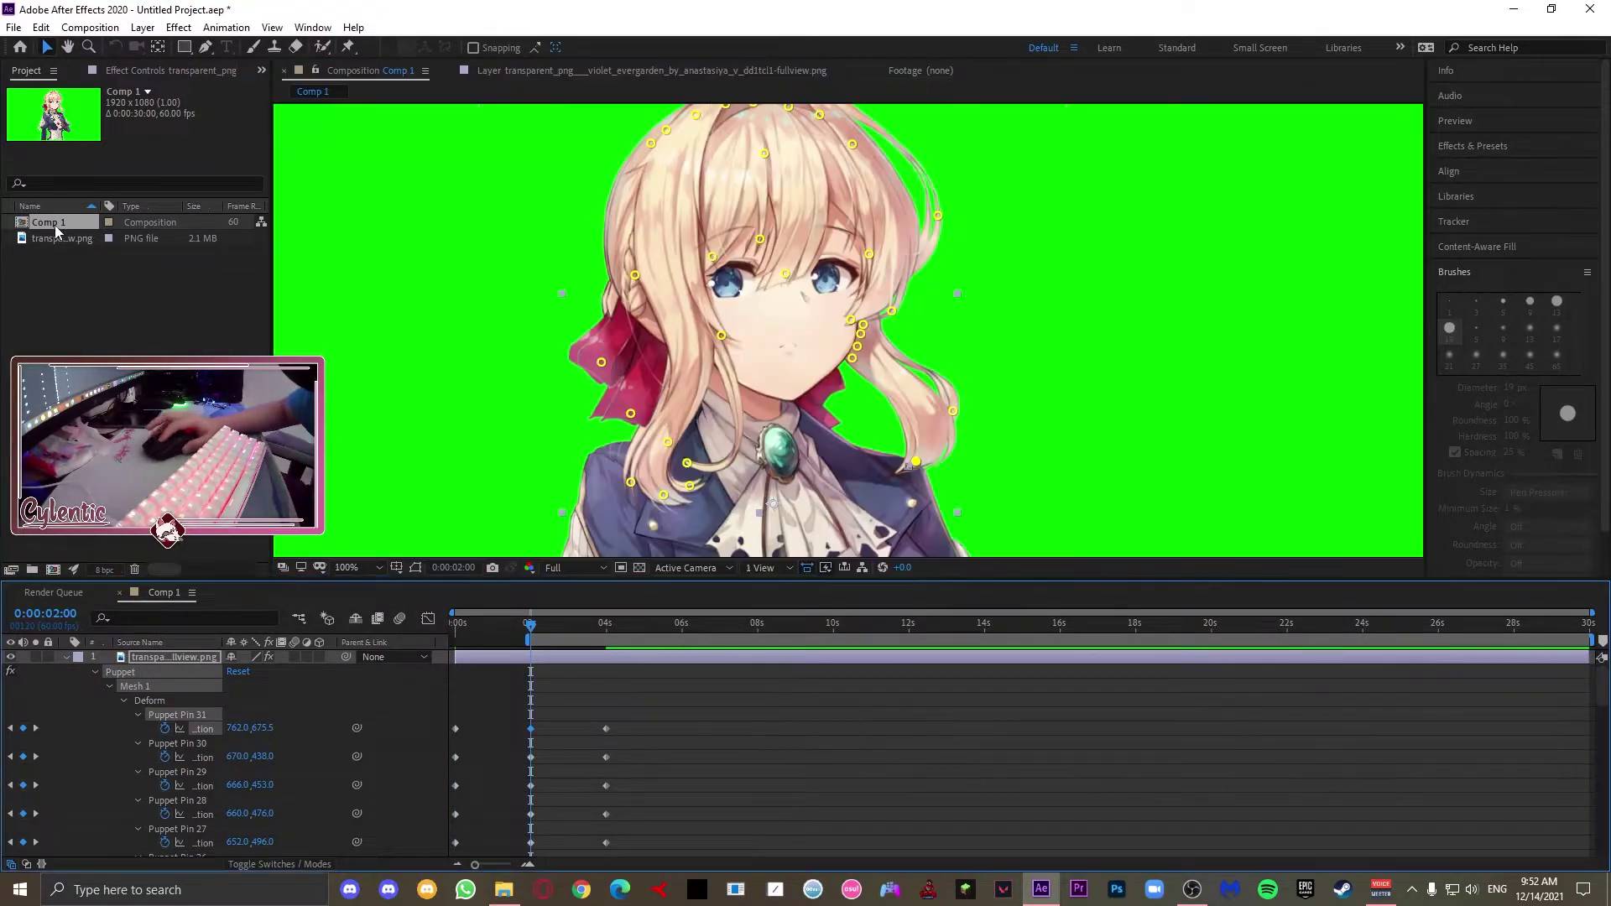
Step: Set the work area to span 0 to 28 s and preview the revised hair animation
click(885, 624)
drag(926, 640, 849, 629)
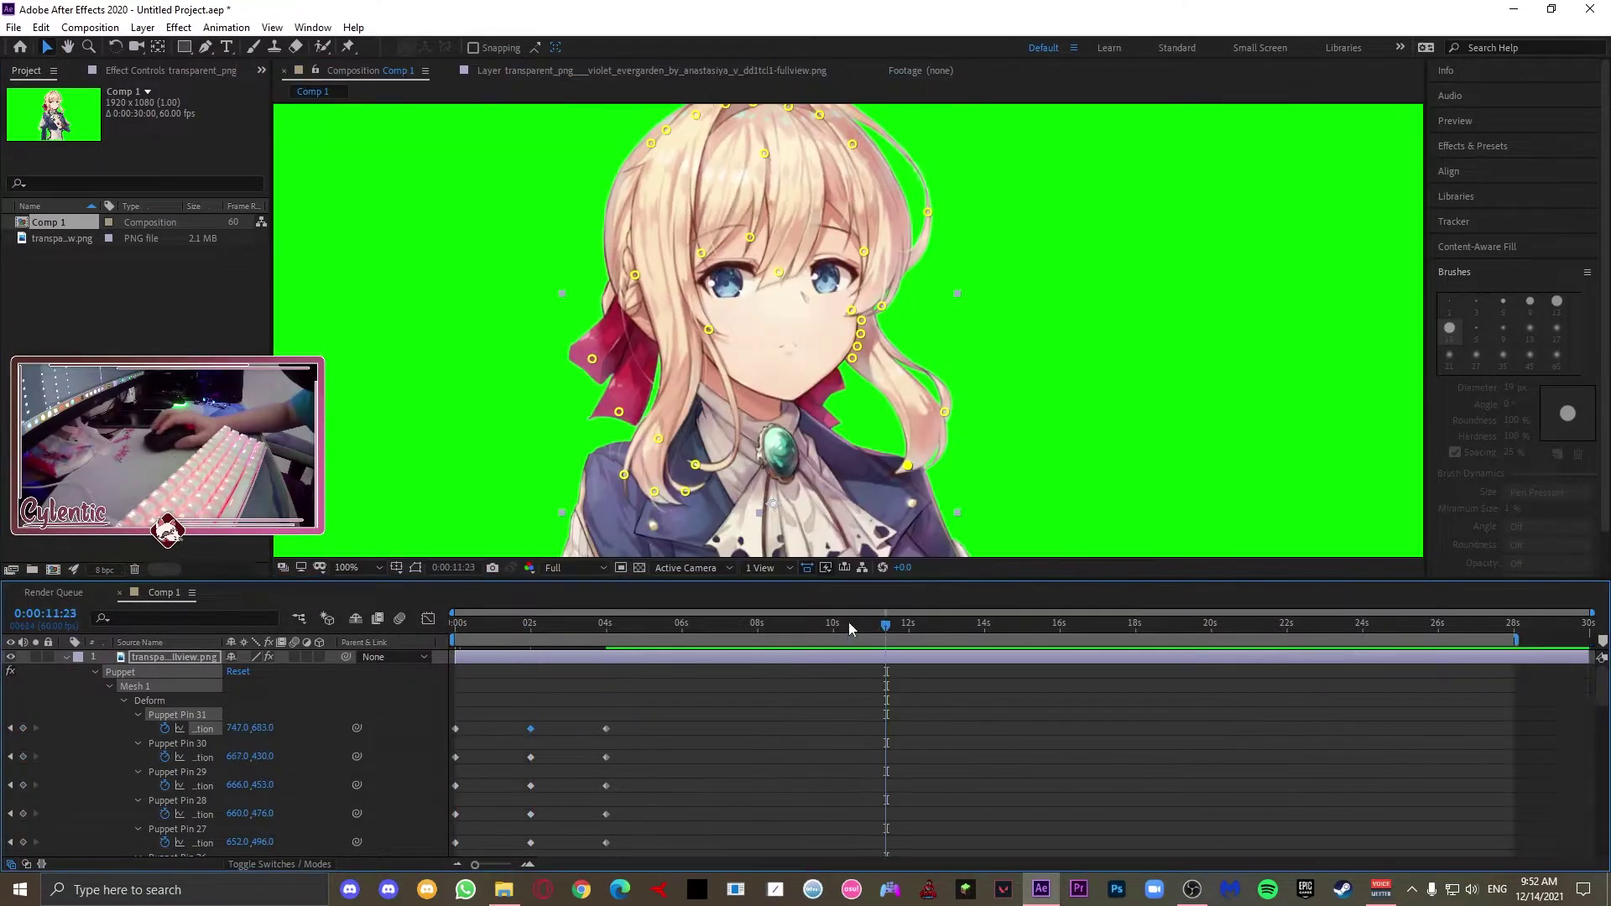
key(space)
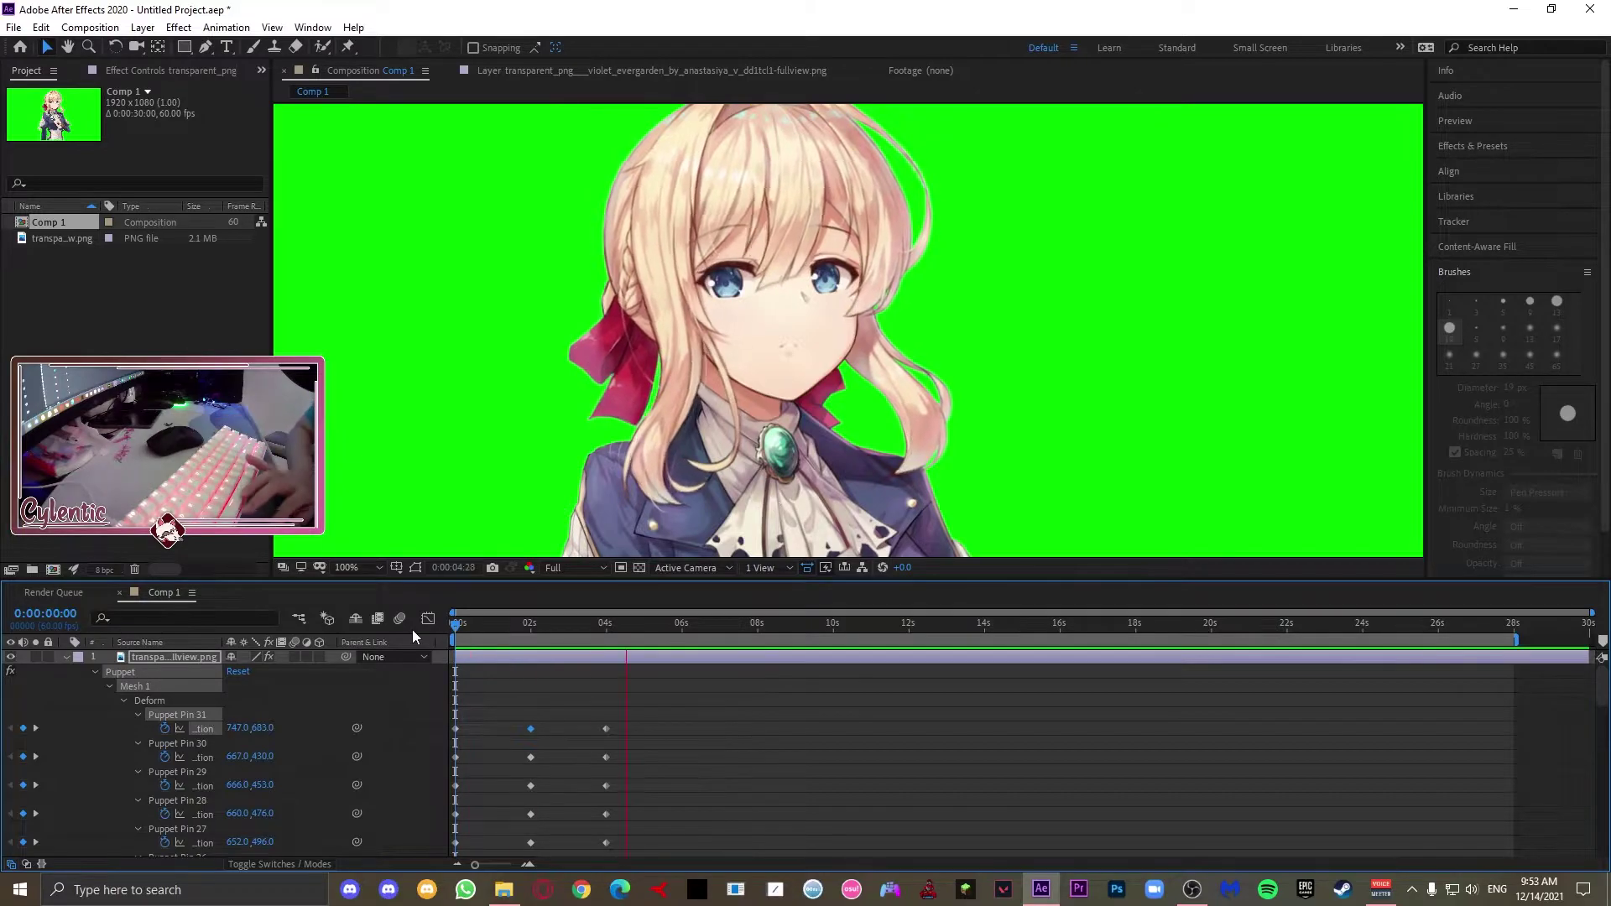
Step: Select all Puppet pin position keyframes of the hair layer at 0, 2 and 4 s and apply Easy Ease
double_click(183, 657)
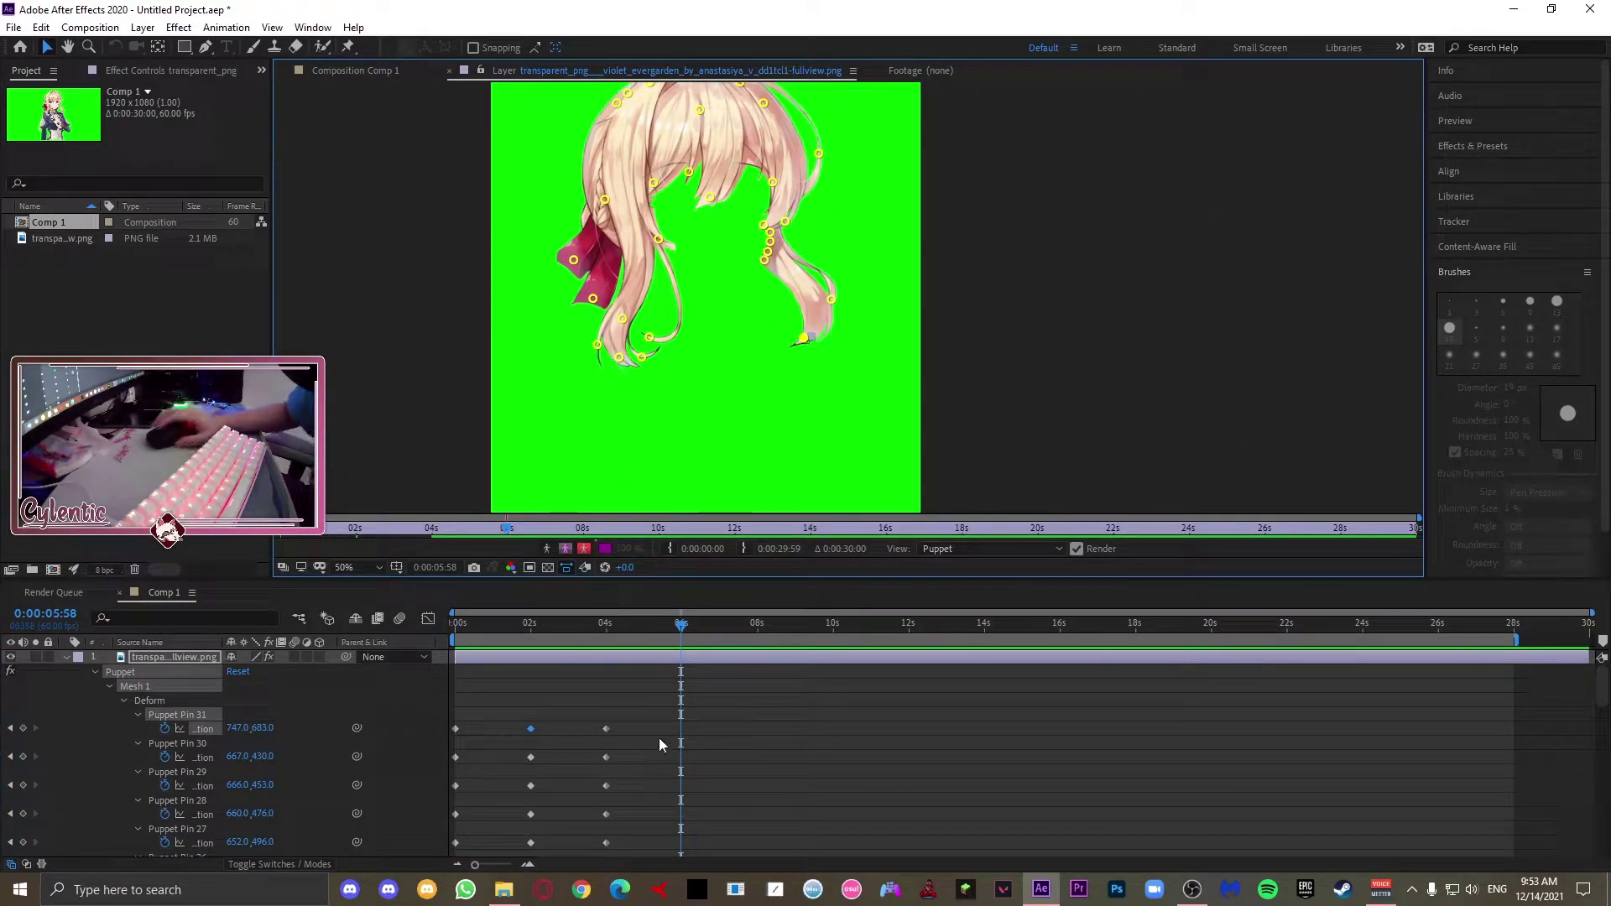
drag(636, 701, 441, 838)
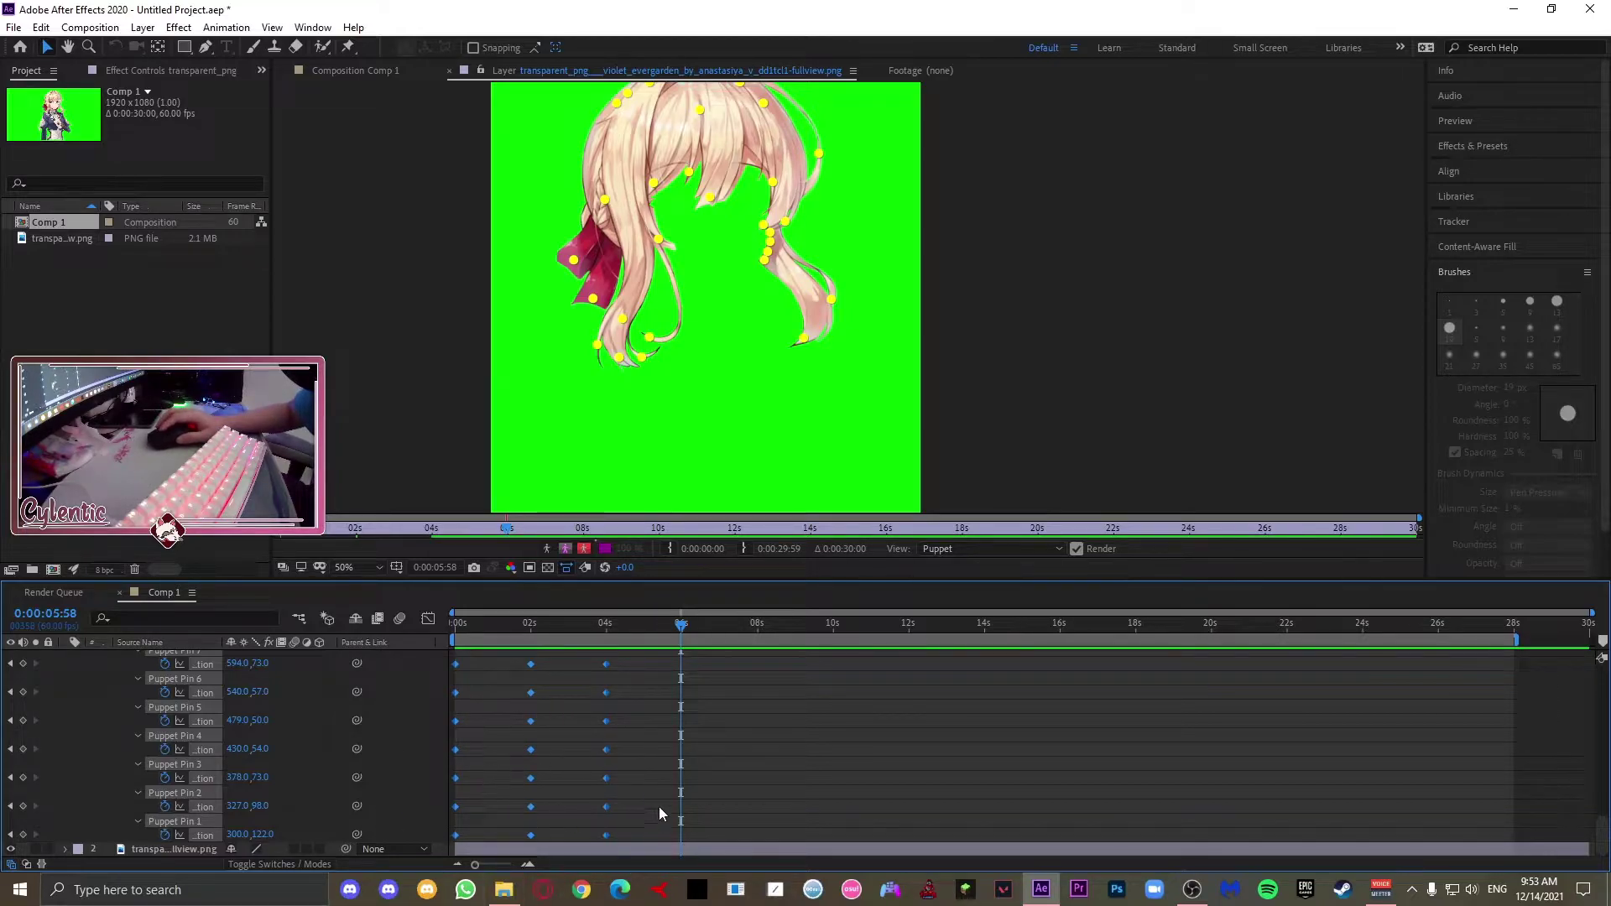
scroll(549, 802, up, 10)
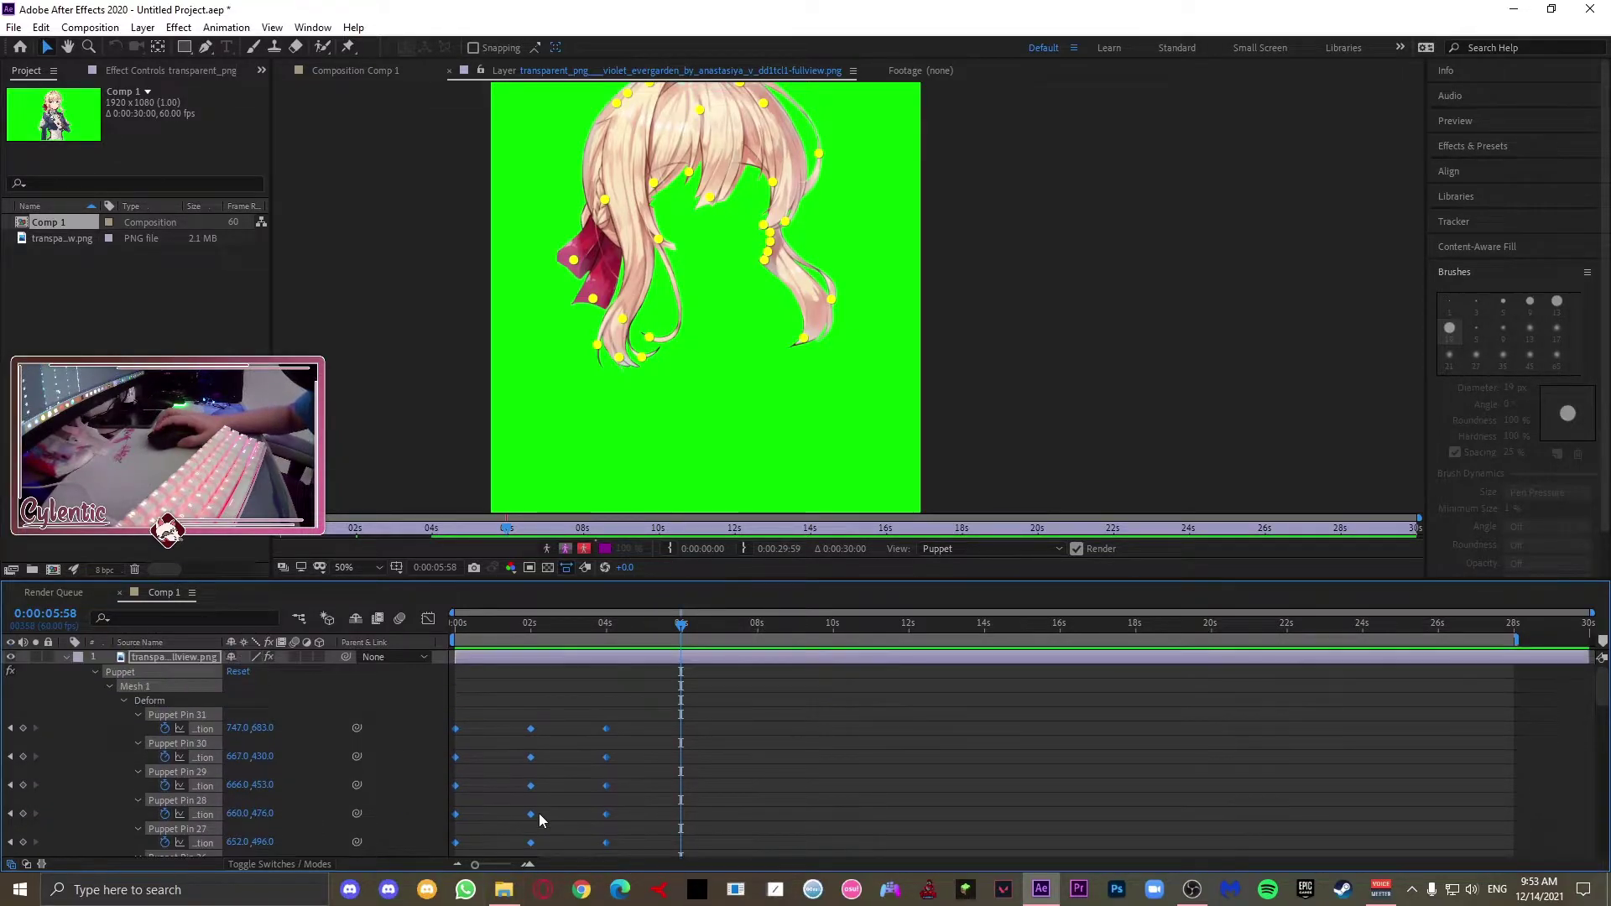
key(F9)
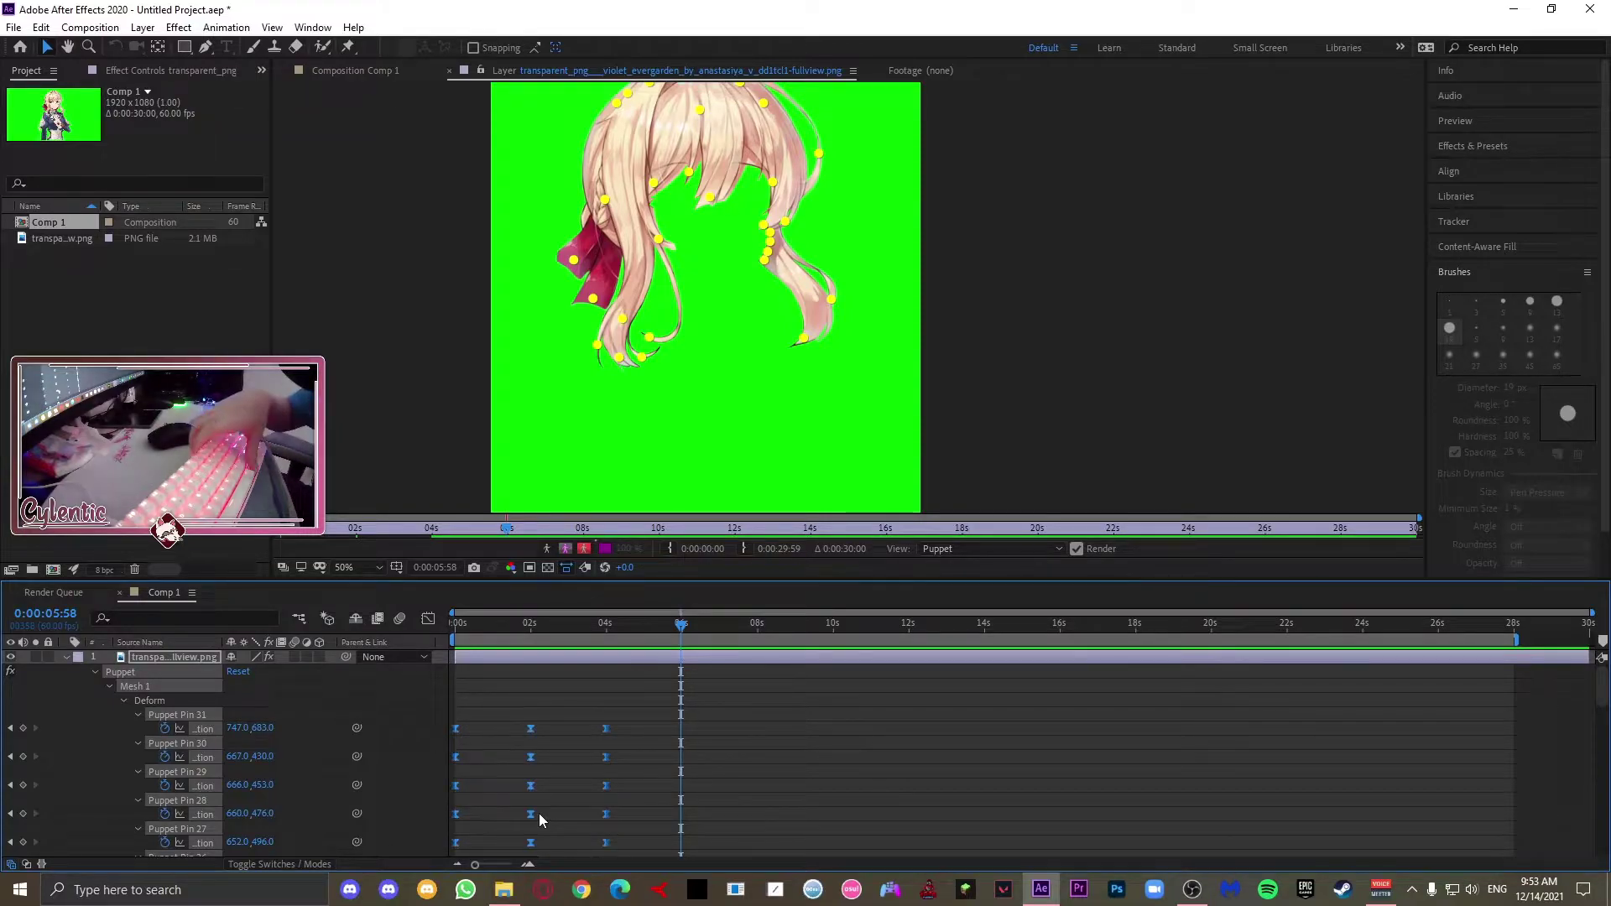
click(539, 813)
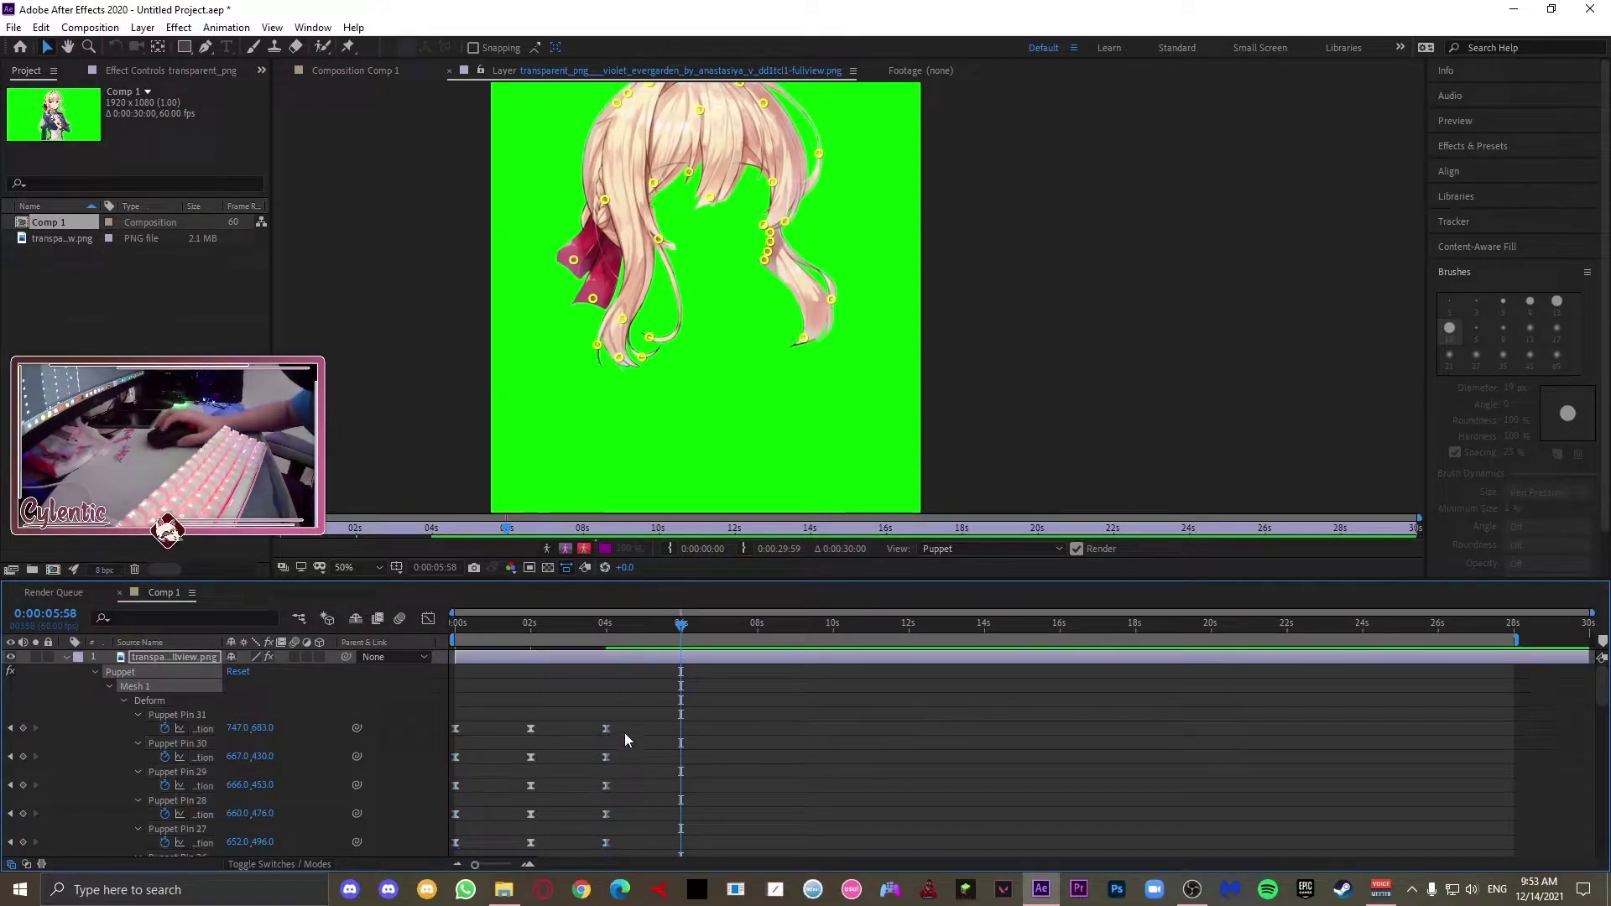
Step: Play the eased hair animation in Comp 1 from 0 s to past 4 s and return to the start
key(space)
click(59, 250)
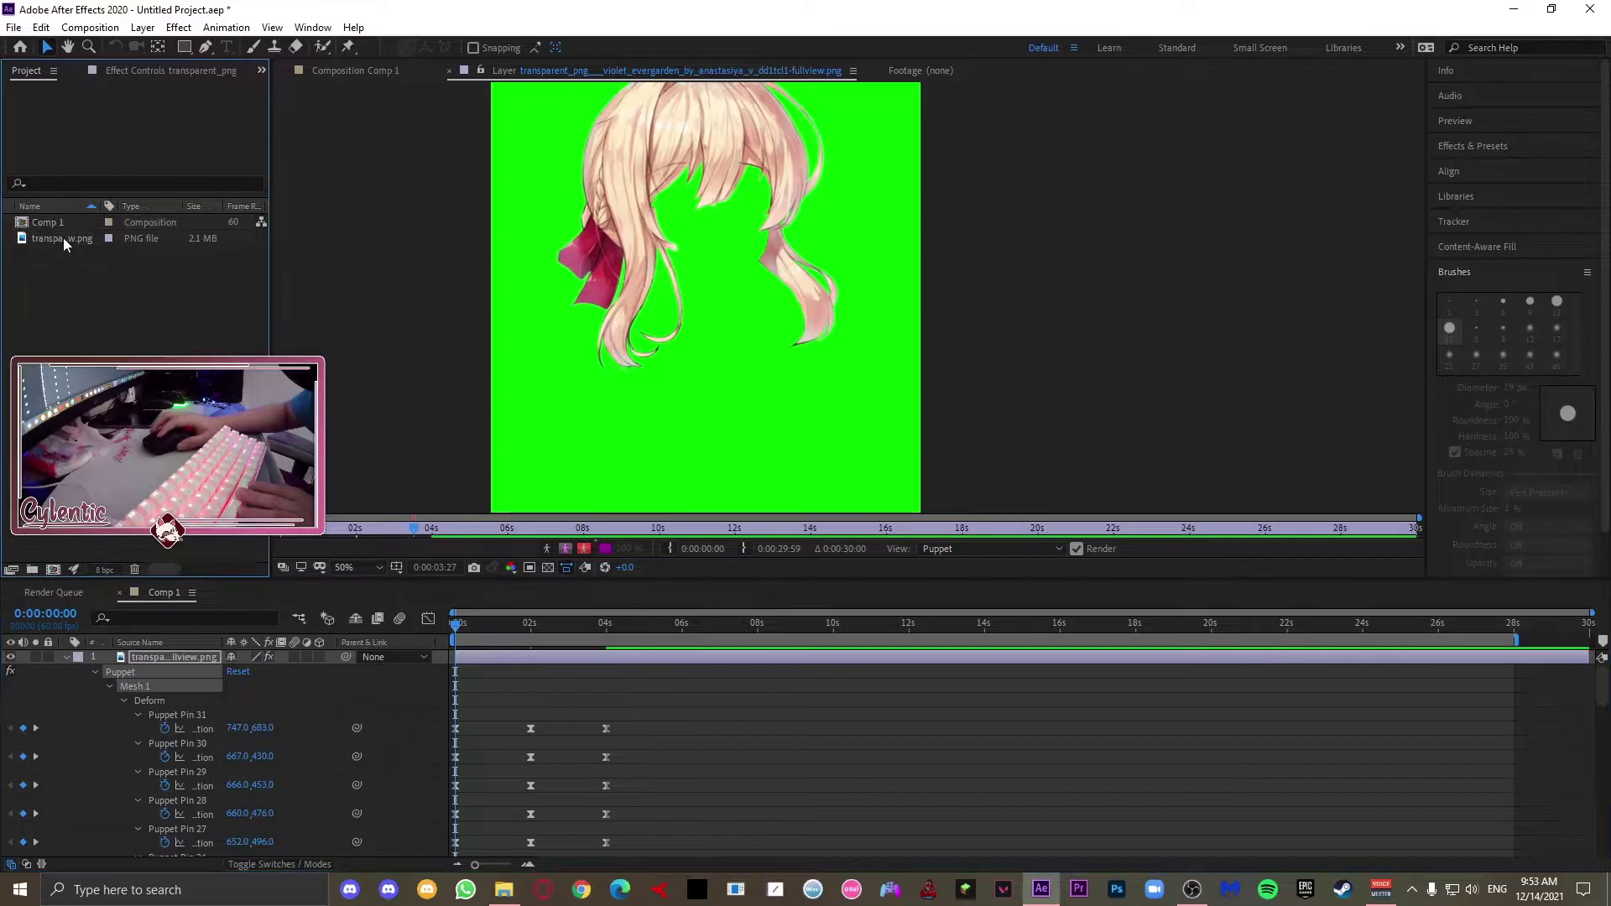
double_click(66, 223)
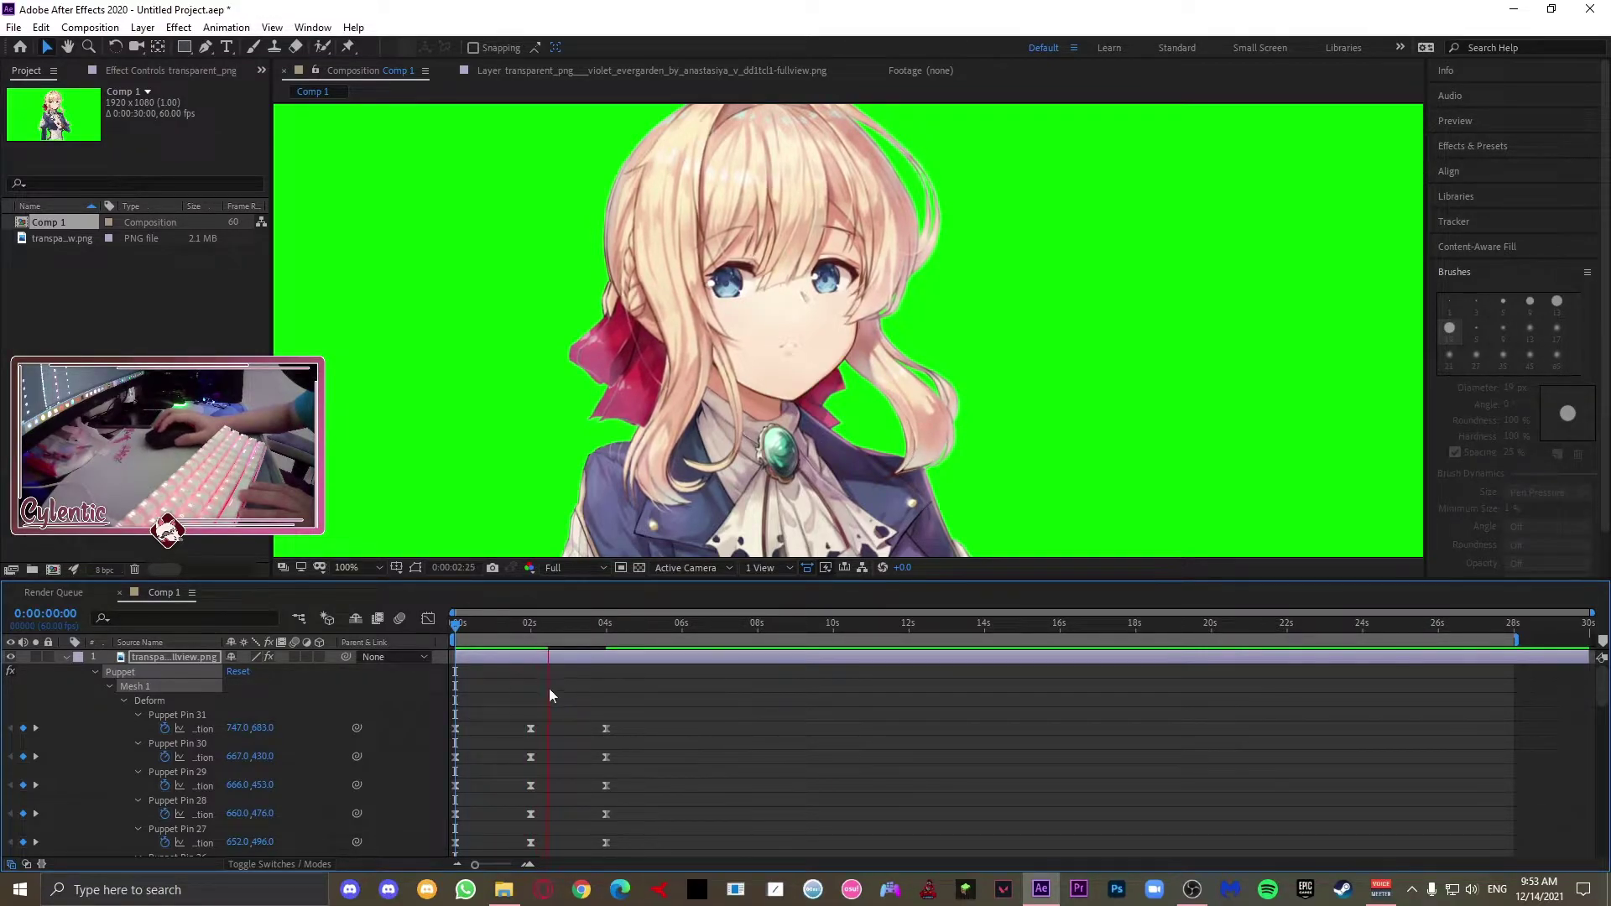
key(space)
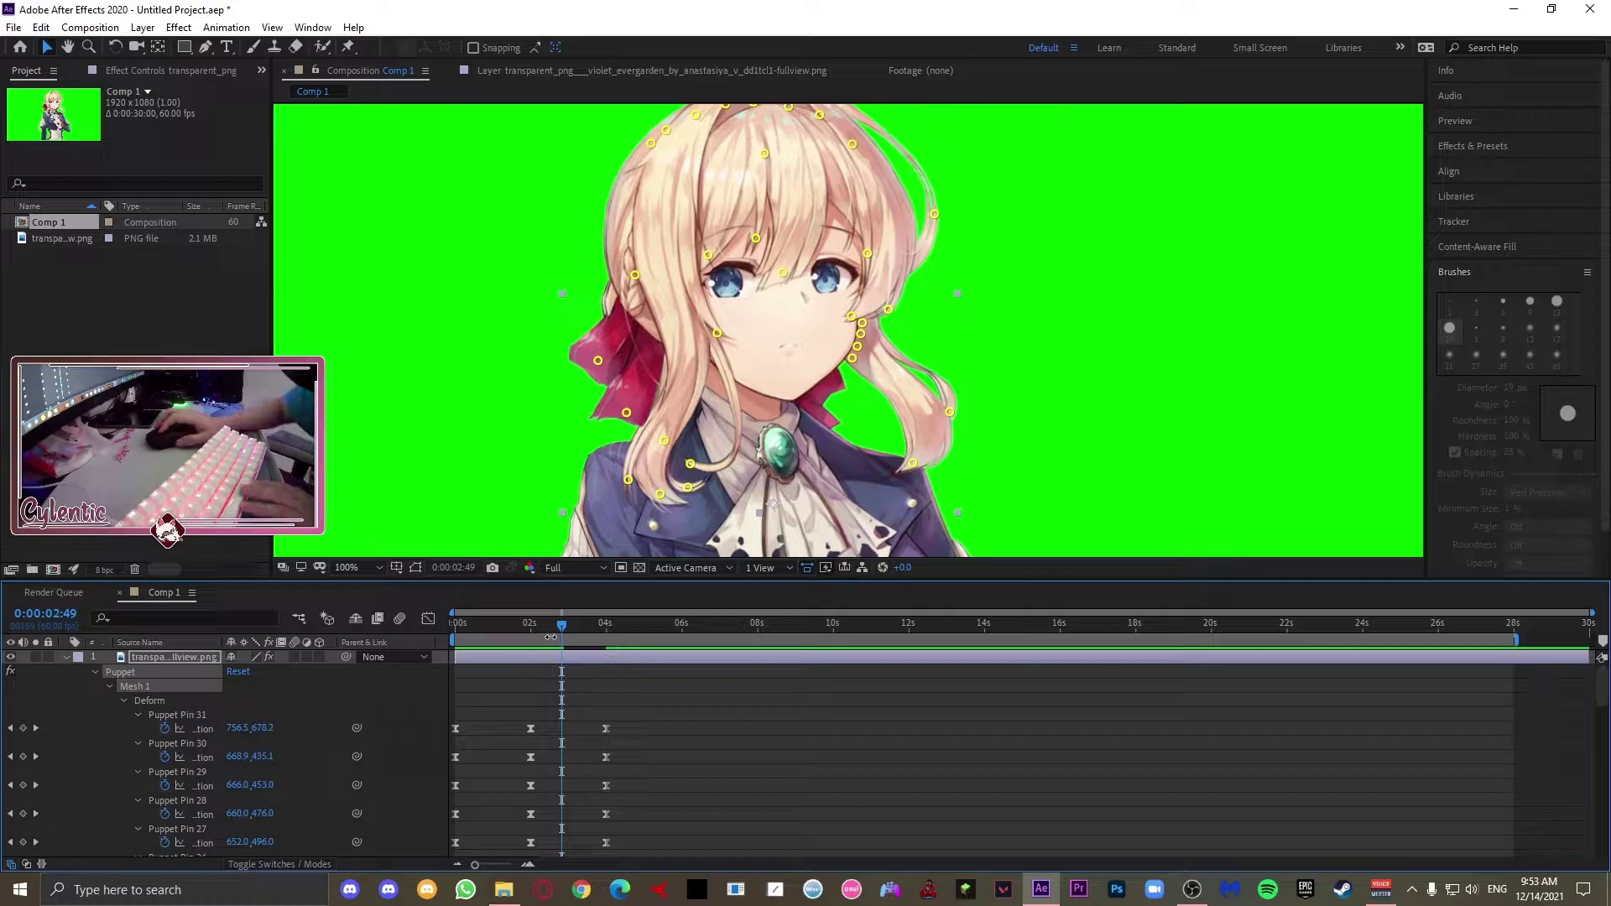
drag(562, 630, 455, 629)
key(space)
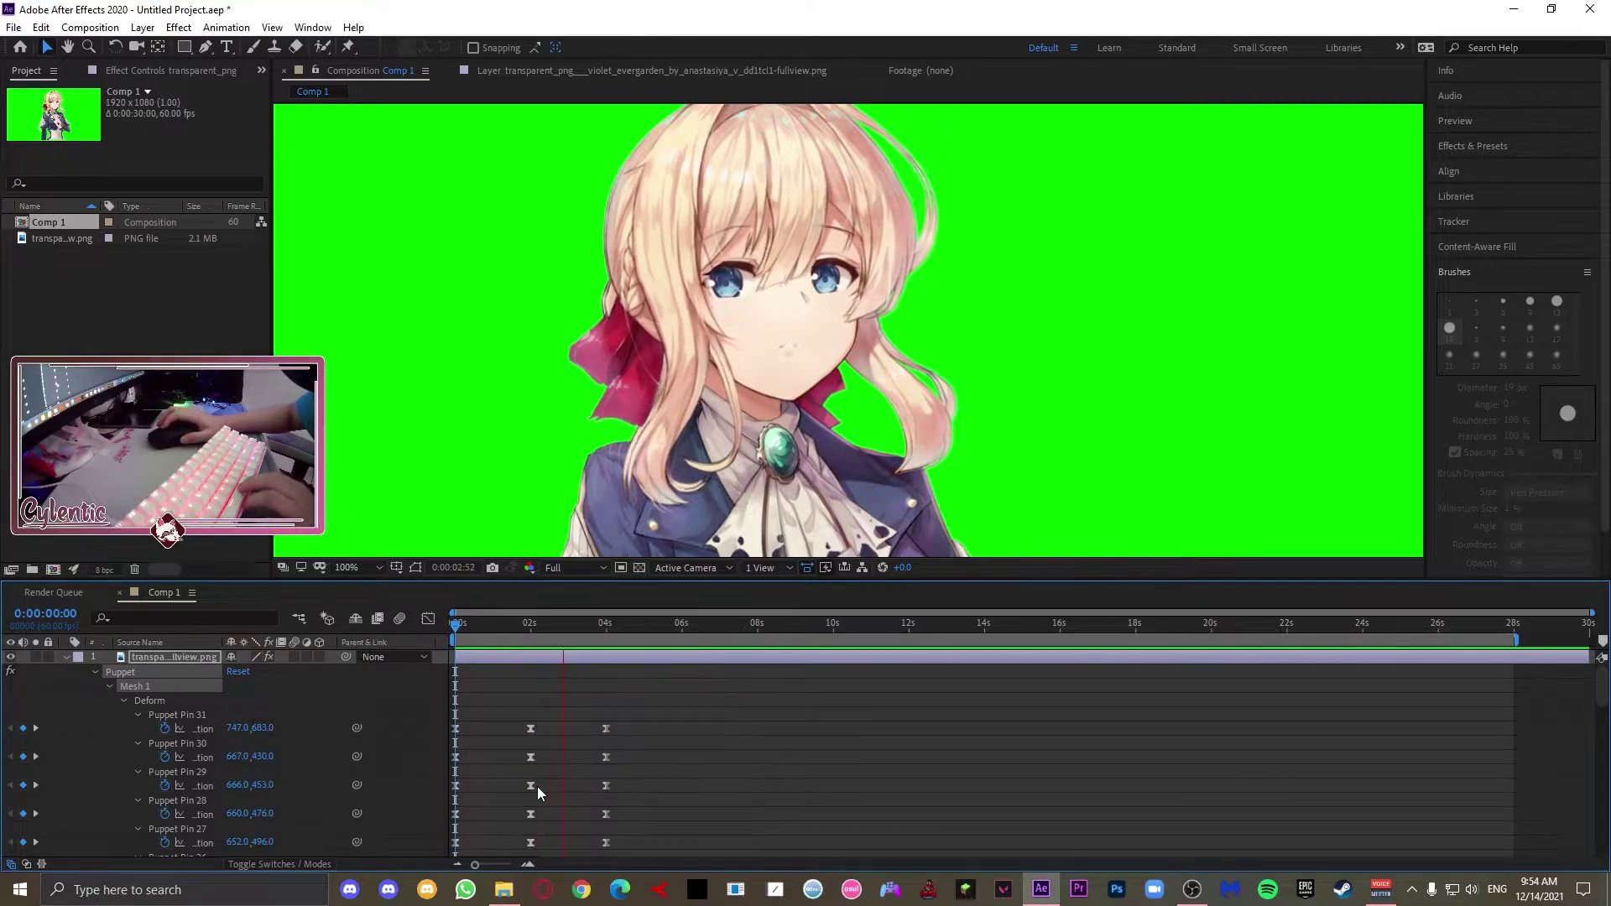
key(space)
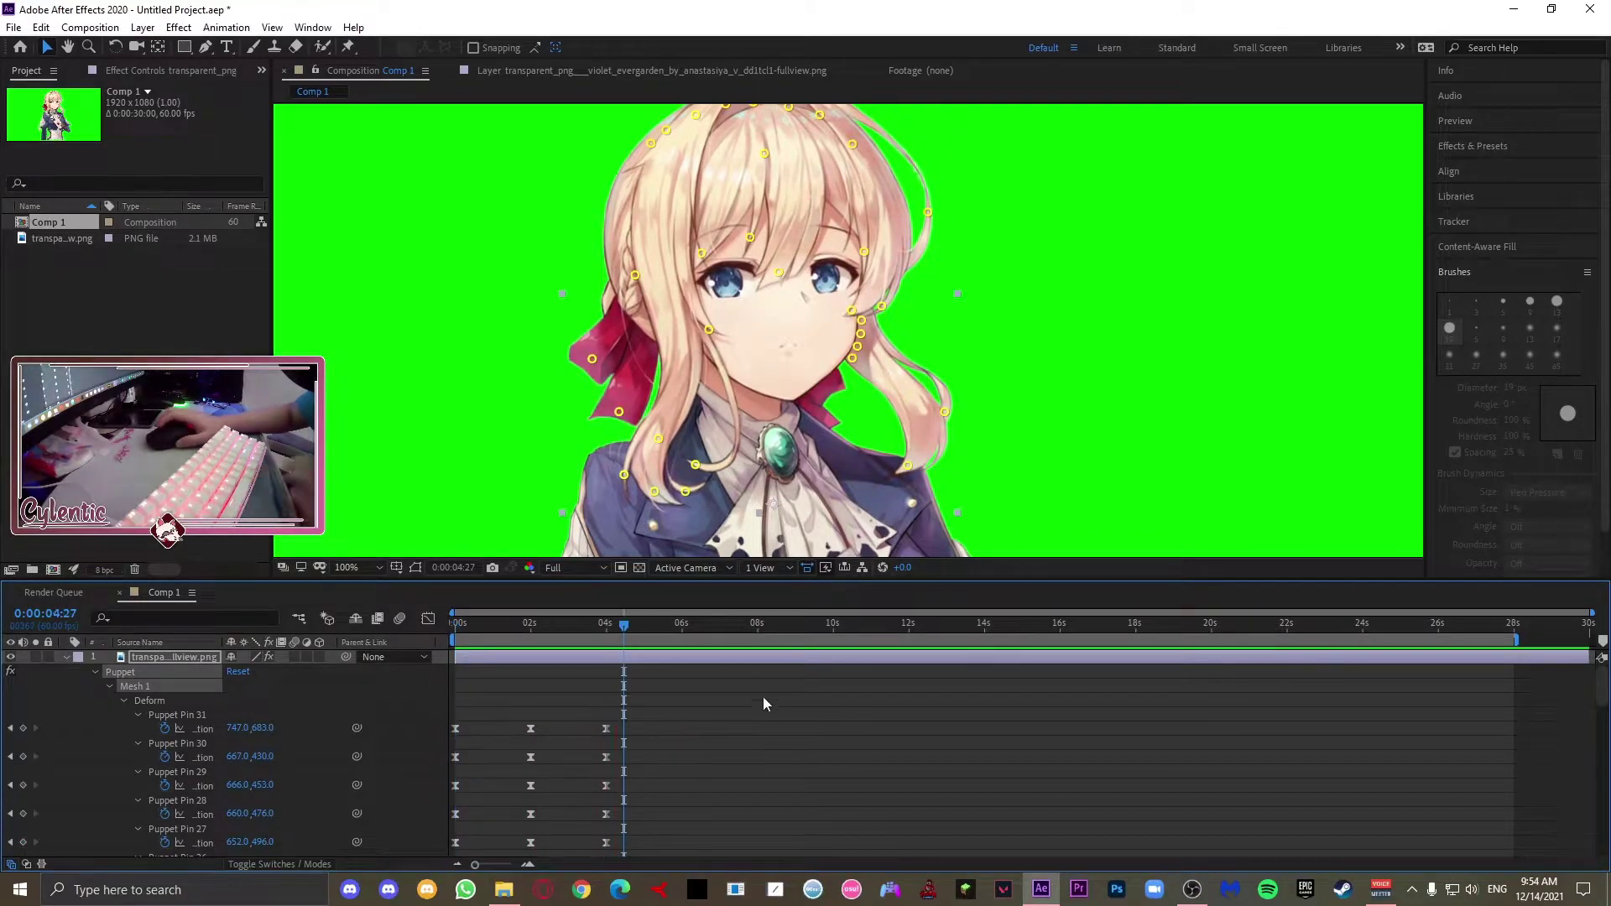
drag(619, 631, 344, 623)
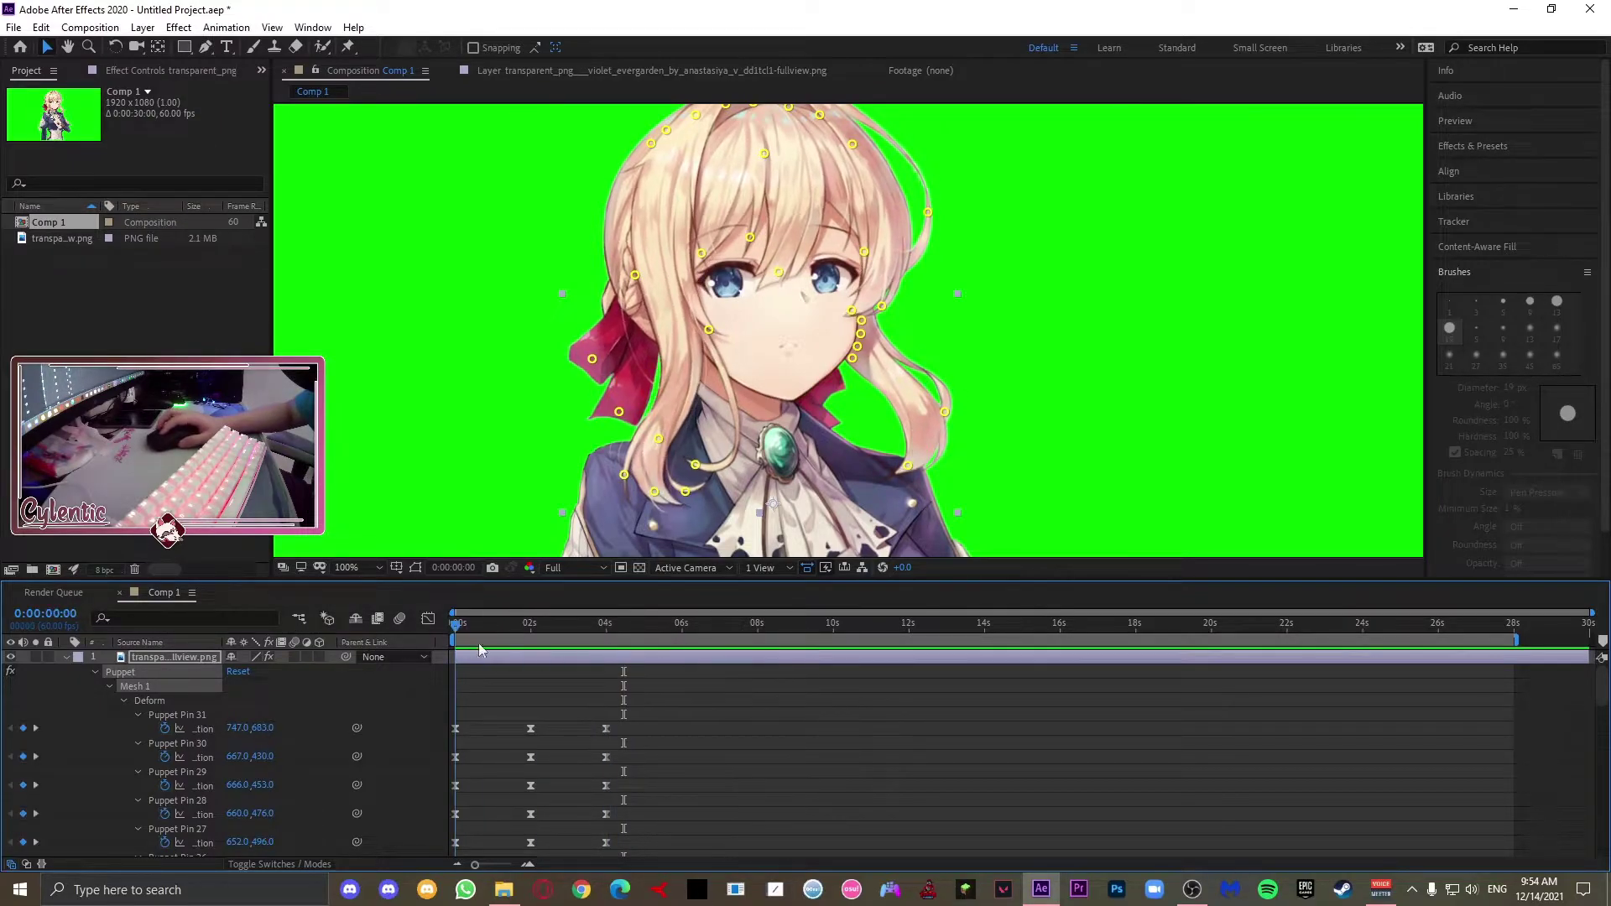
drag(478, 643, 638, 650)
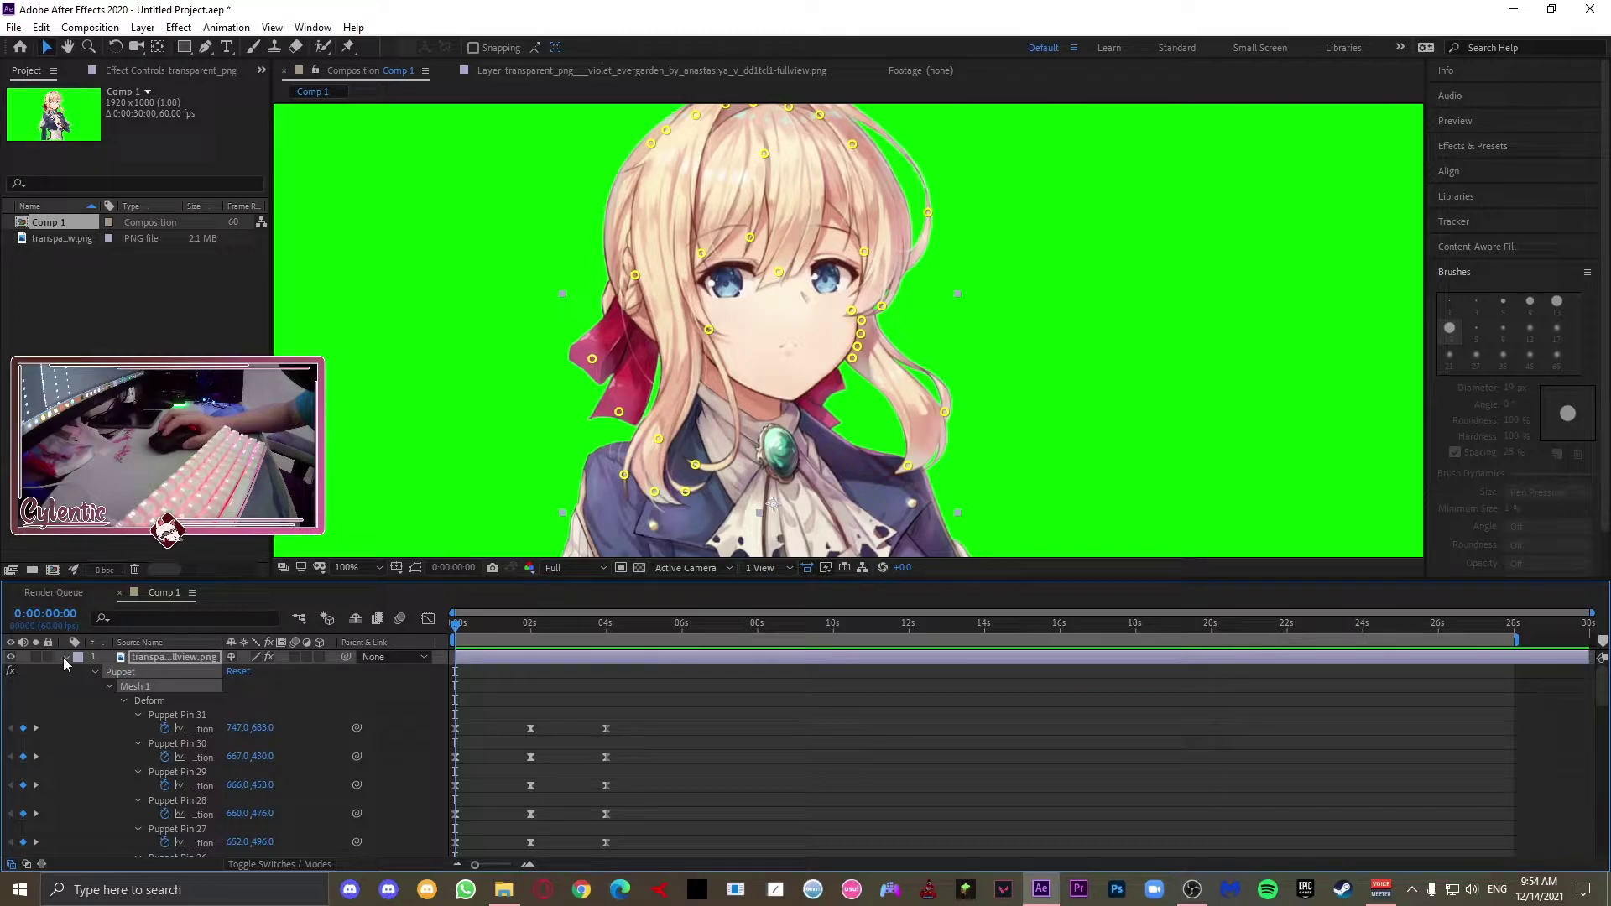
Step: Examine the hair and ribbon edges up close at 2 s for overlap with the original layer
click(531, 624)
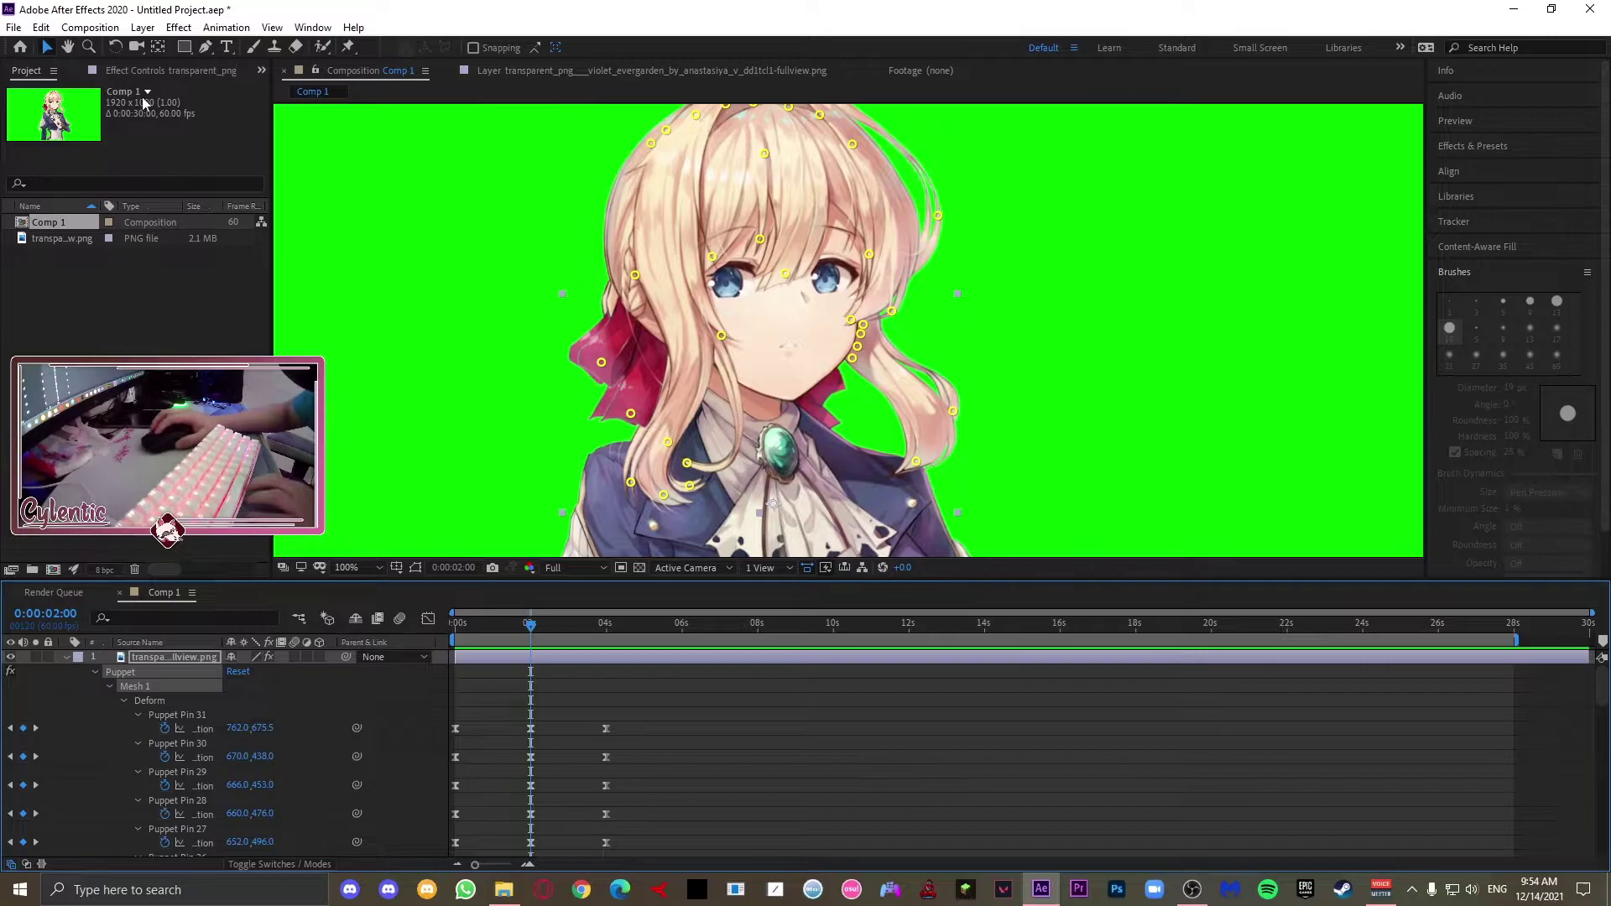
click(68, 47)
scroll(527, 323, down, 1)
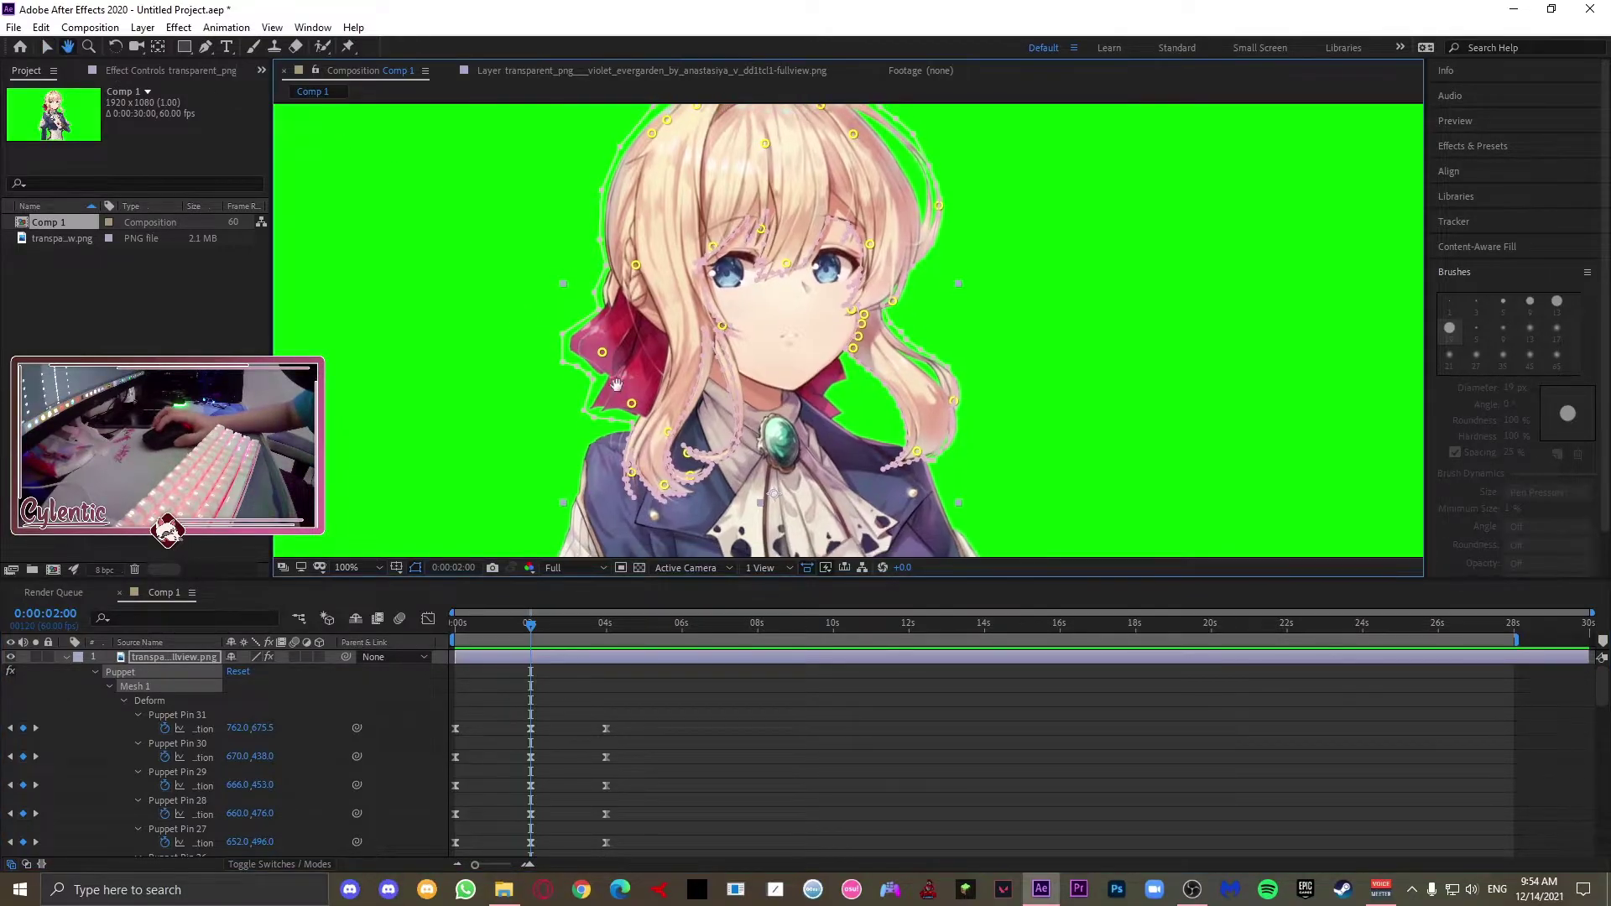
scroll(610, 207, up, 5)
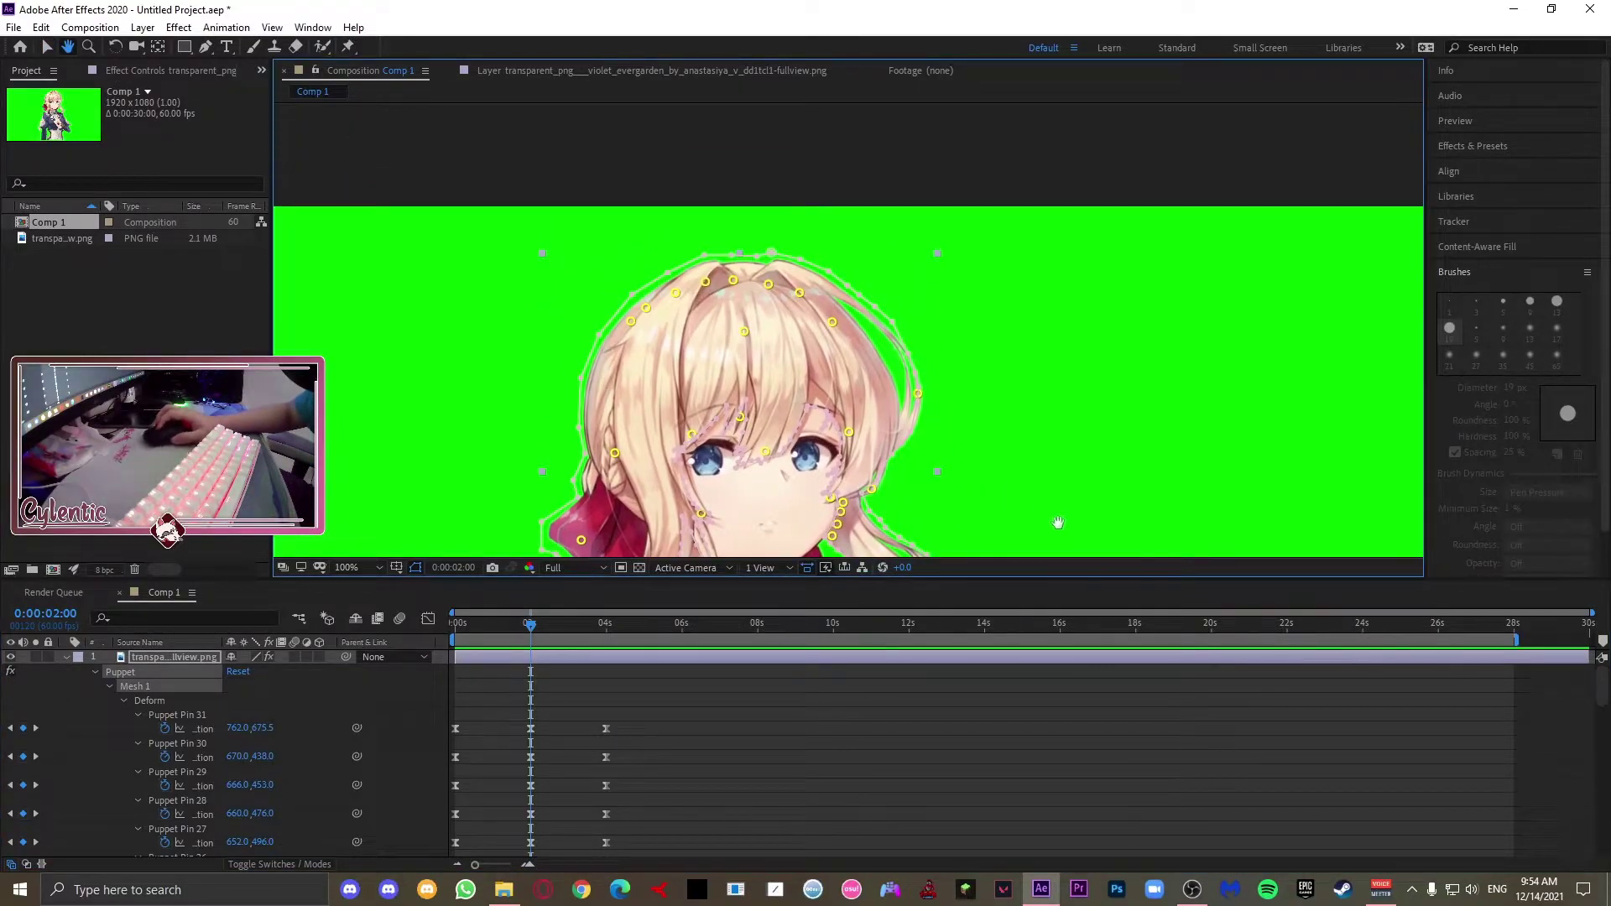
drag(1058, 523, 1019, 302)
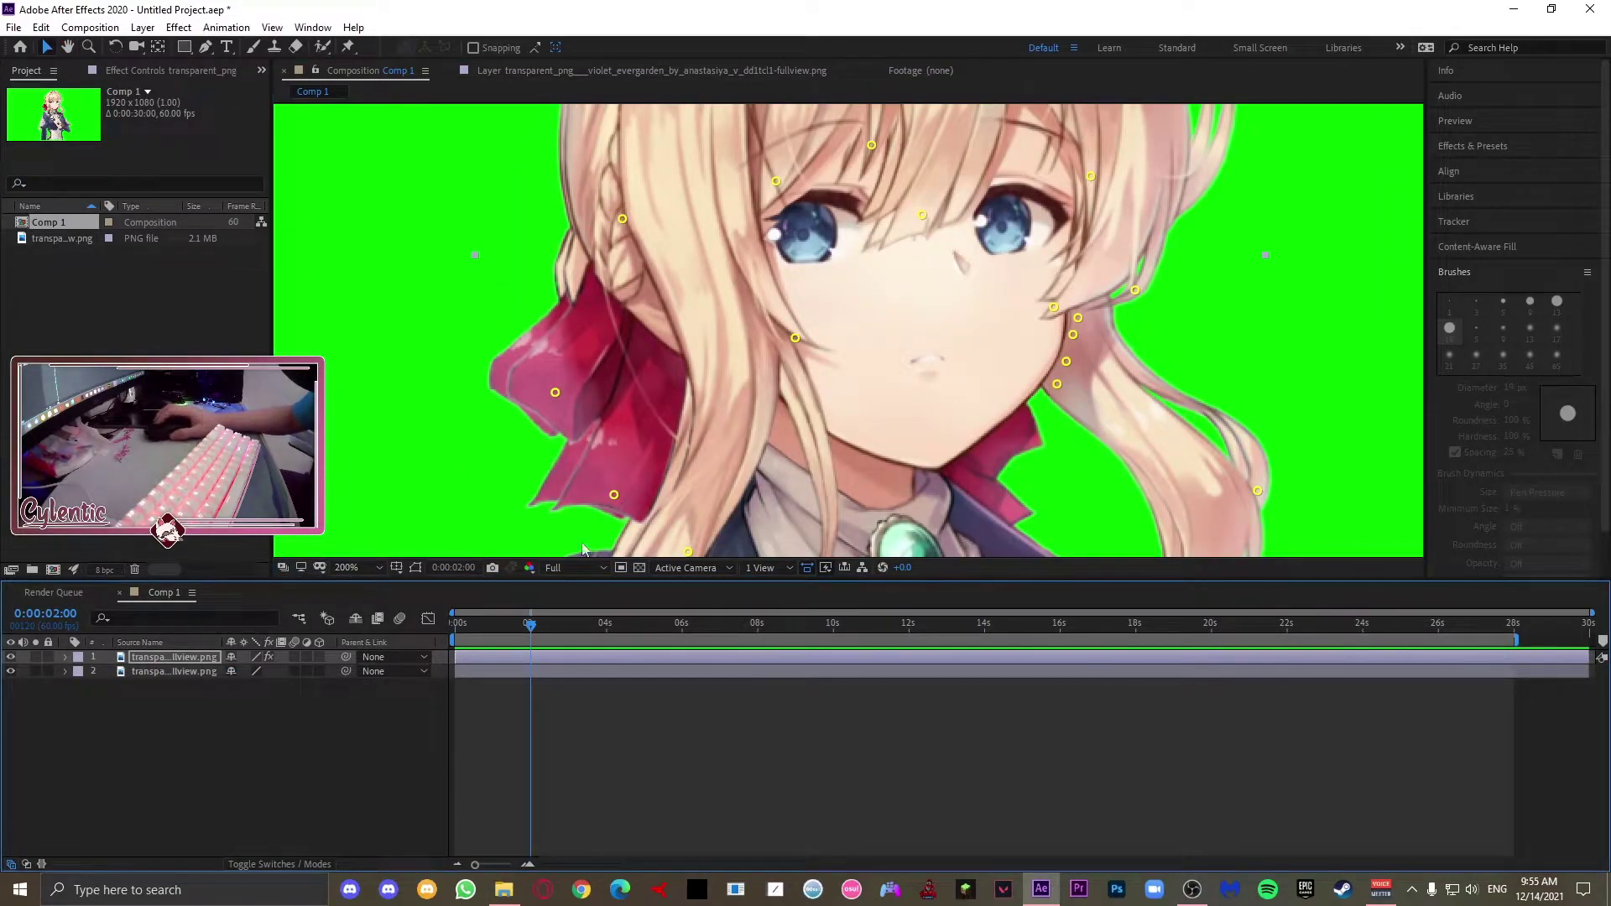
scroll(799, 406, down, 1)
scroll(859, 420, up, 1)
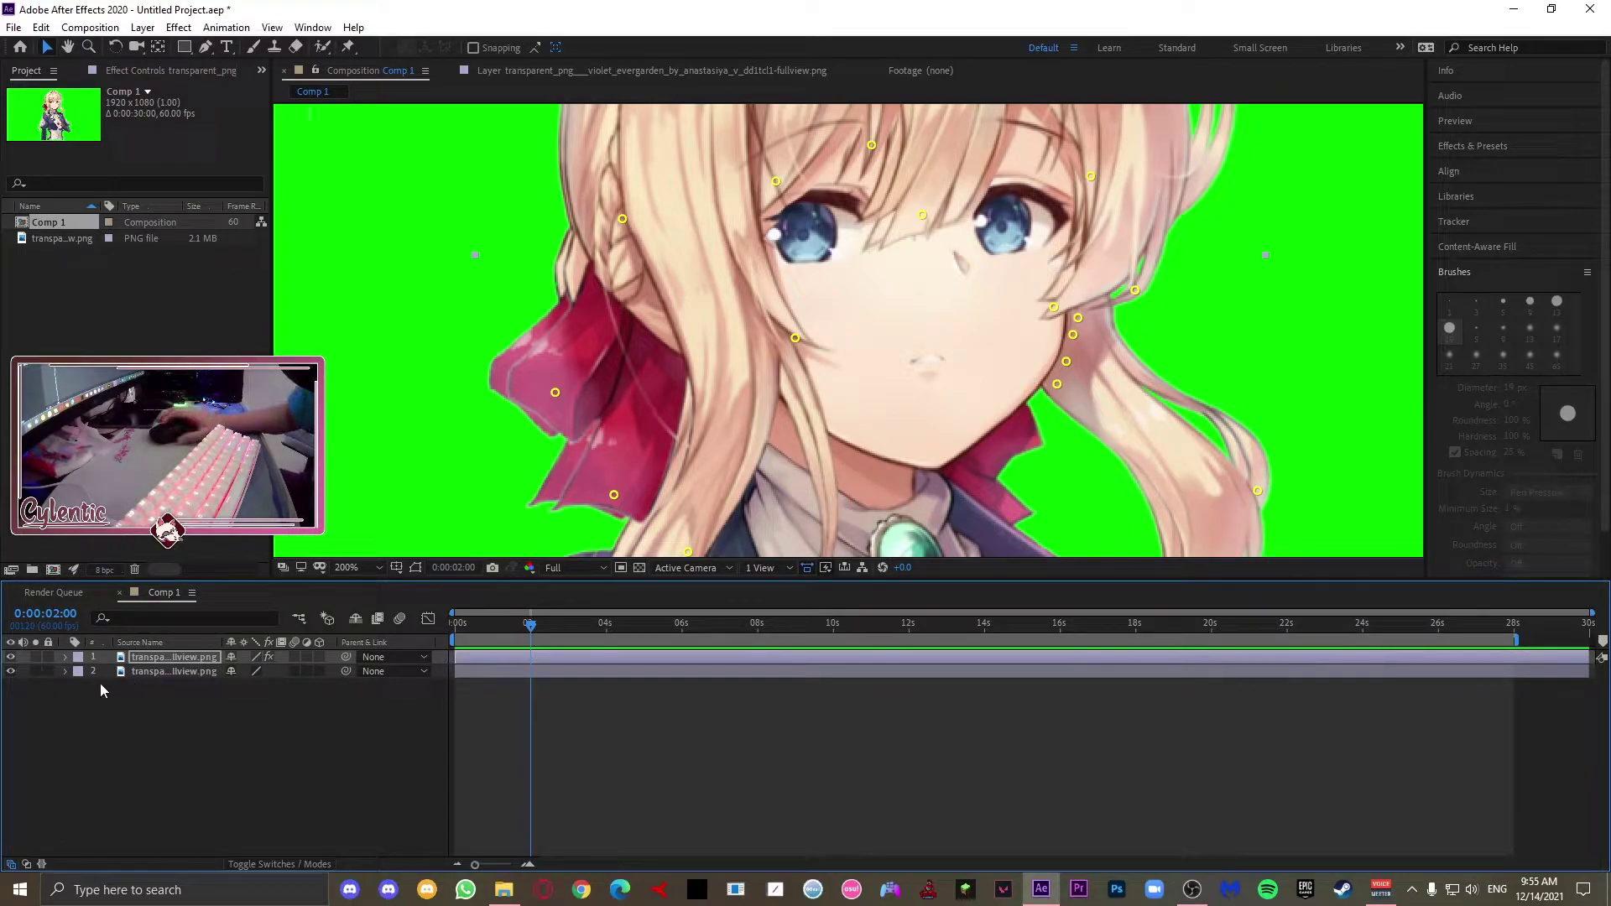
Step: Open the original image layer and erase its outer hair edge beside the braid with the 19 px Eraser
click(134, 671)
double_click(161, 673)
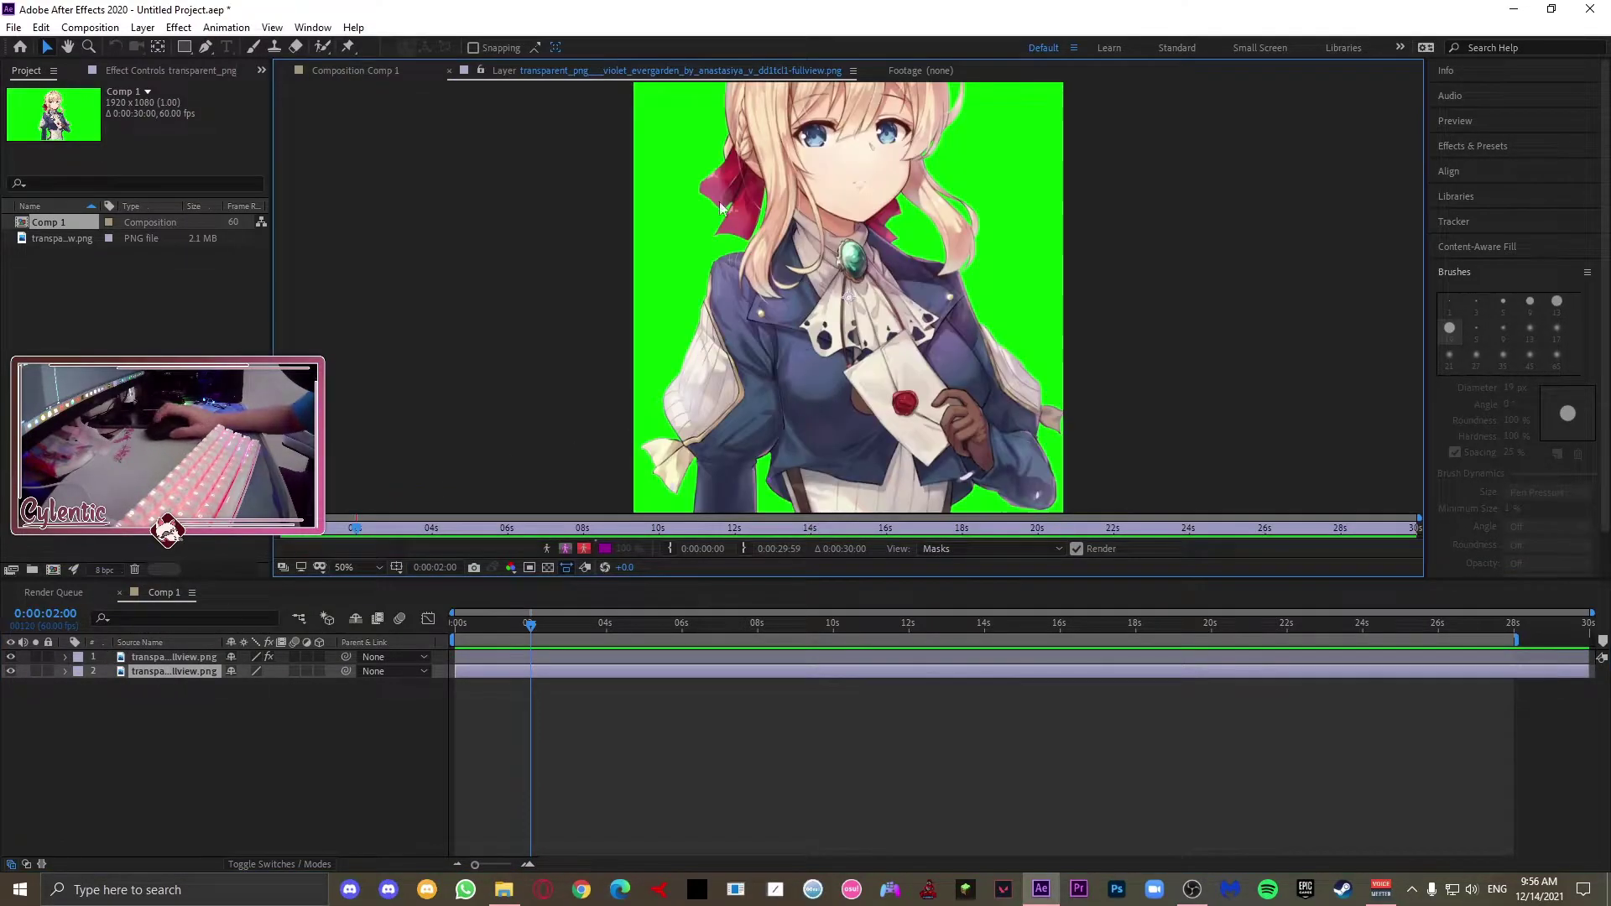
click(69, 47)
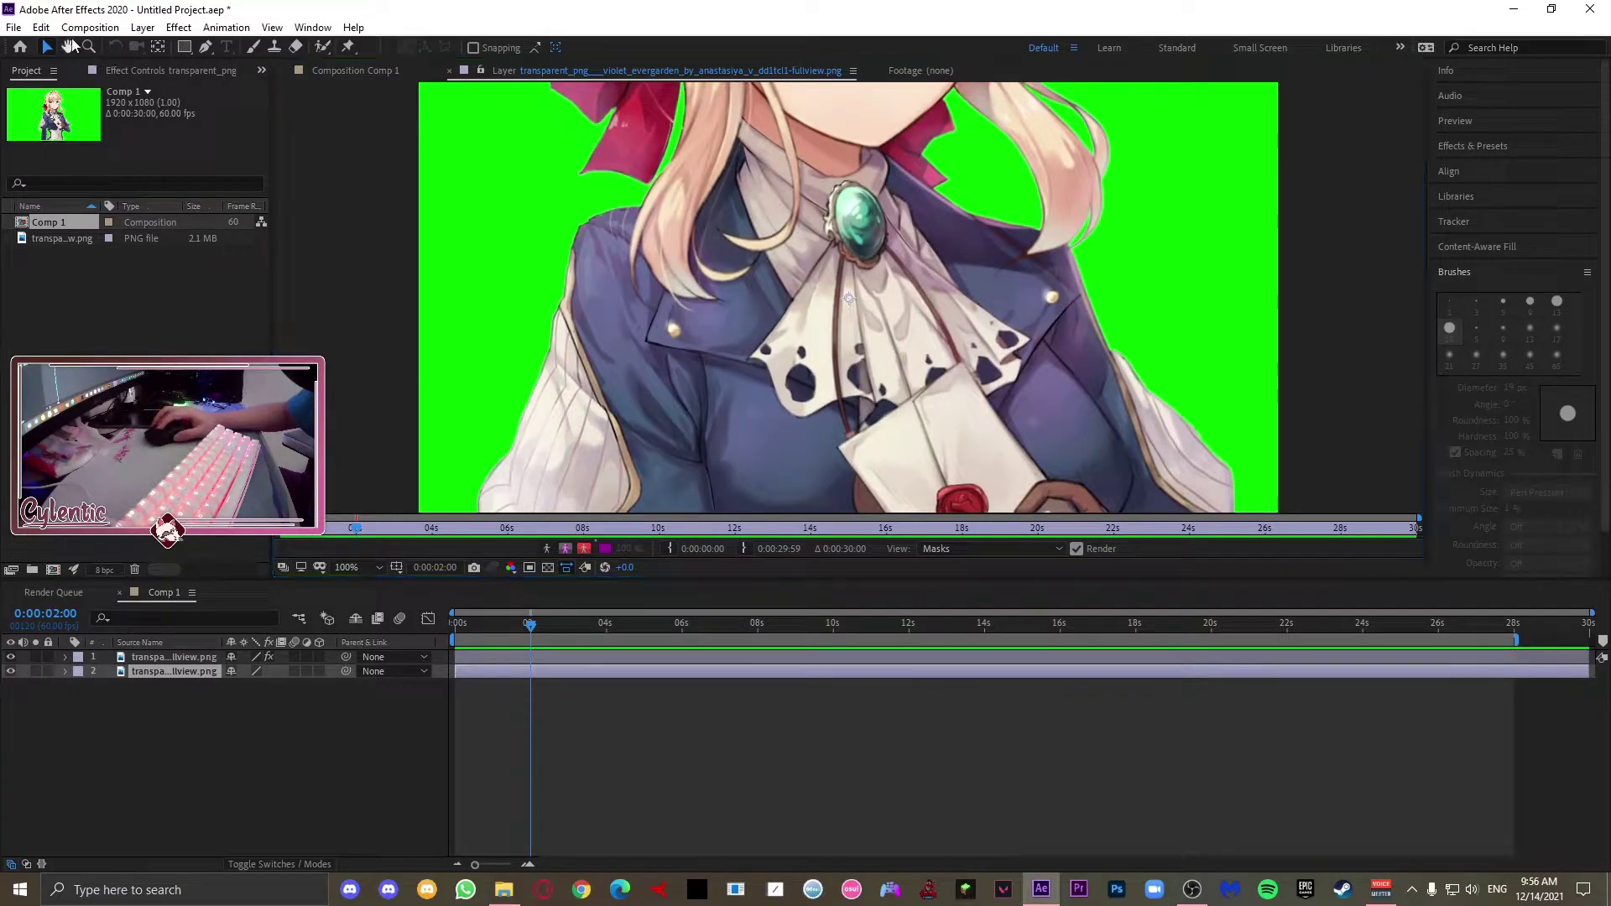
drag(661, 207, 783, 441)
drag(791, 275, 808, 383)
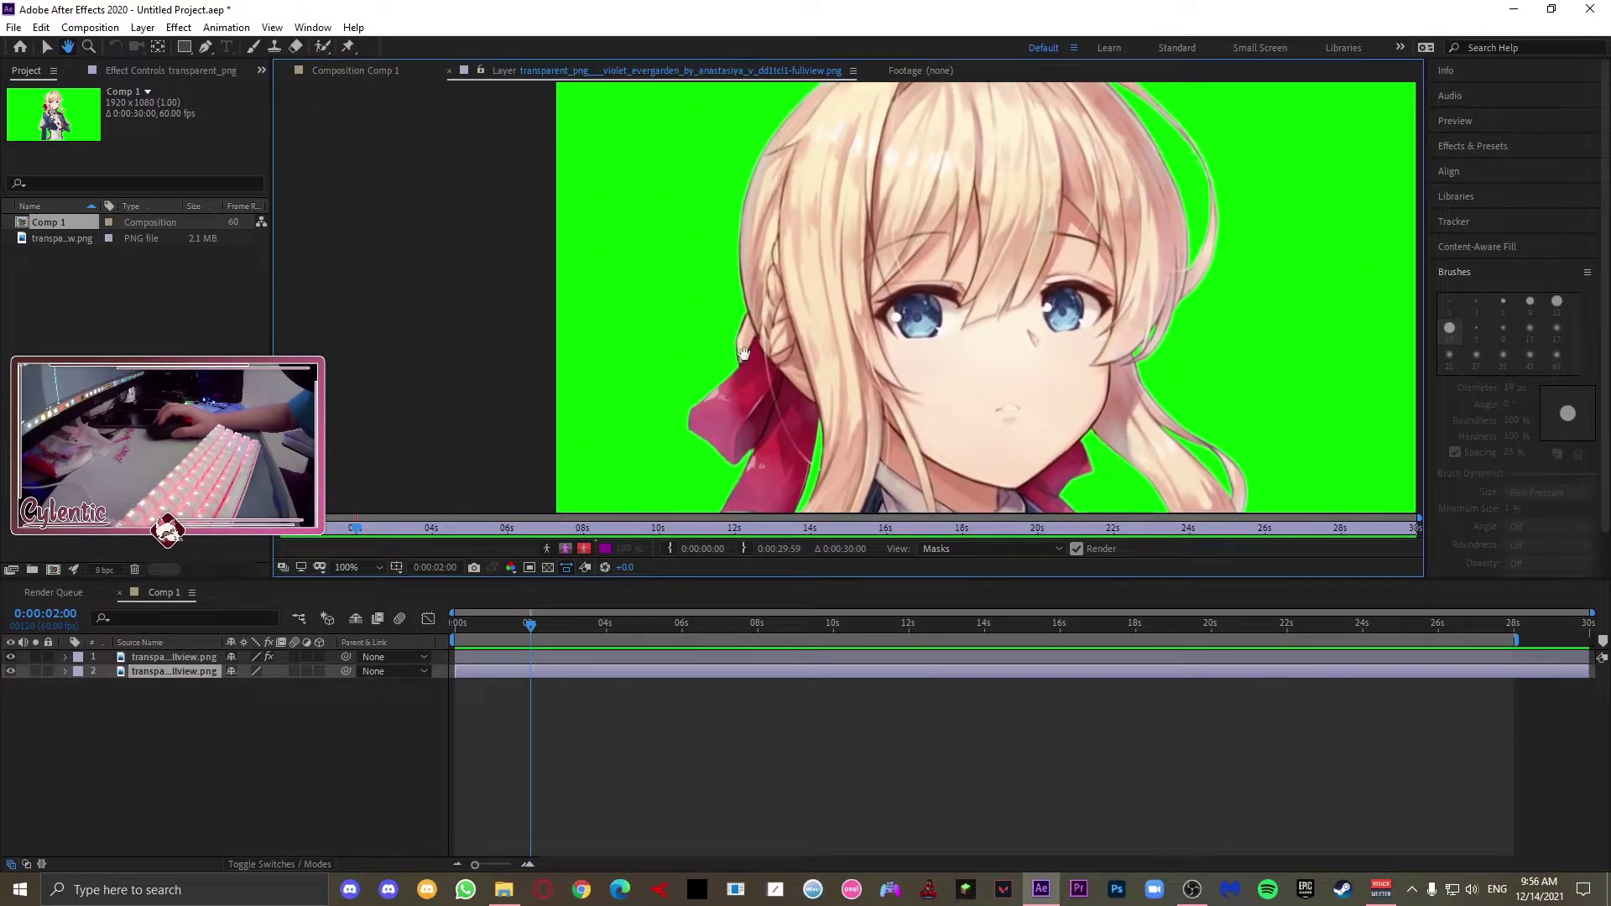
drag(796, 258, 803, 338)
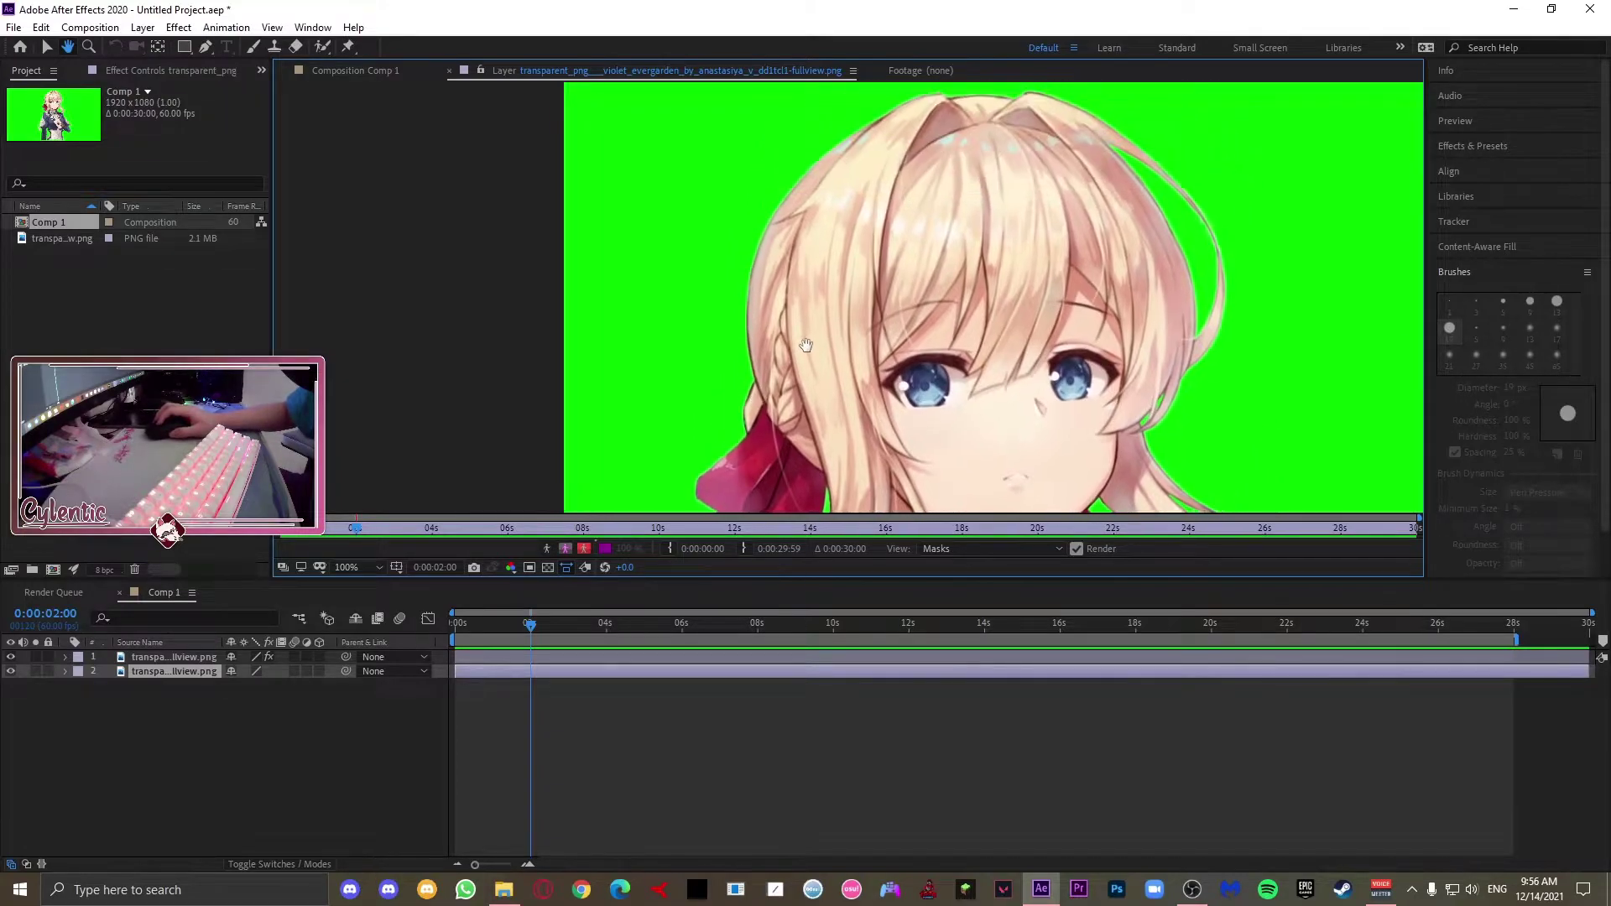
click(298, 48)
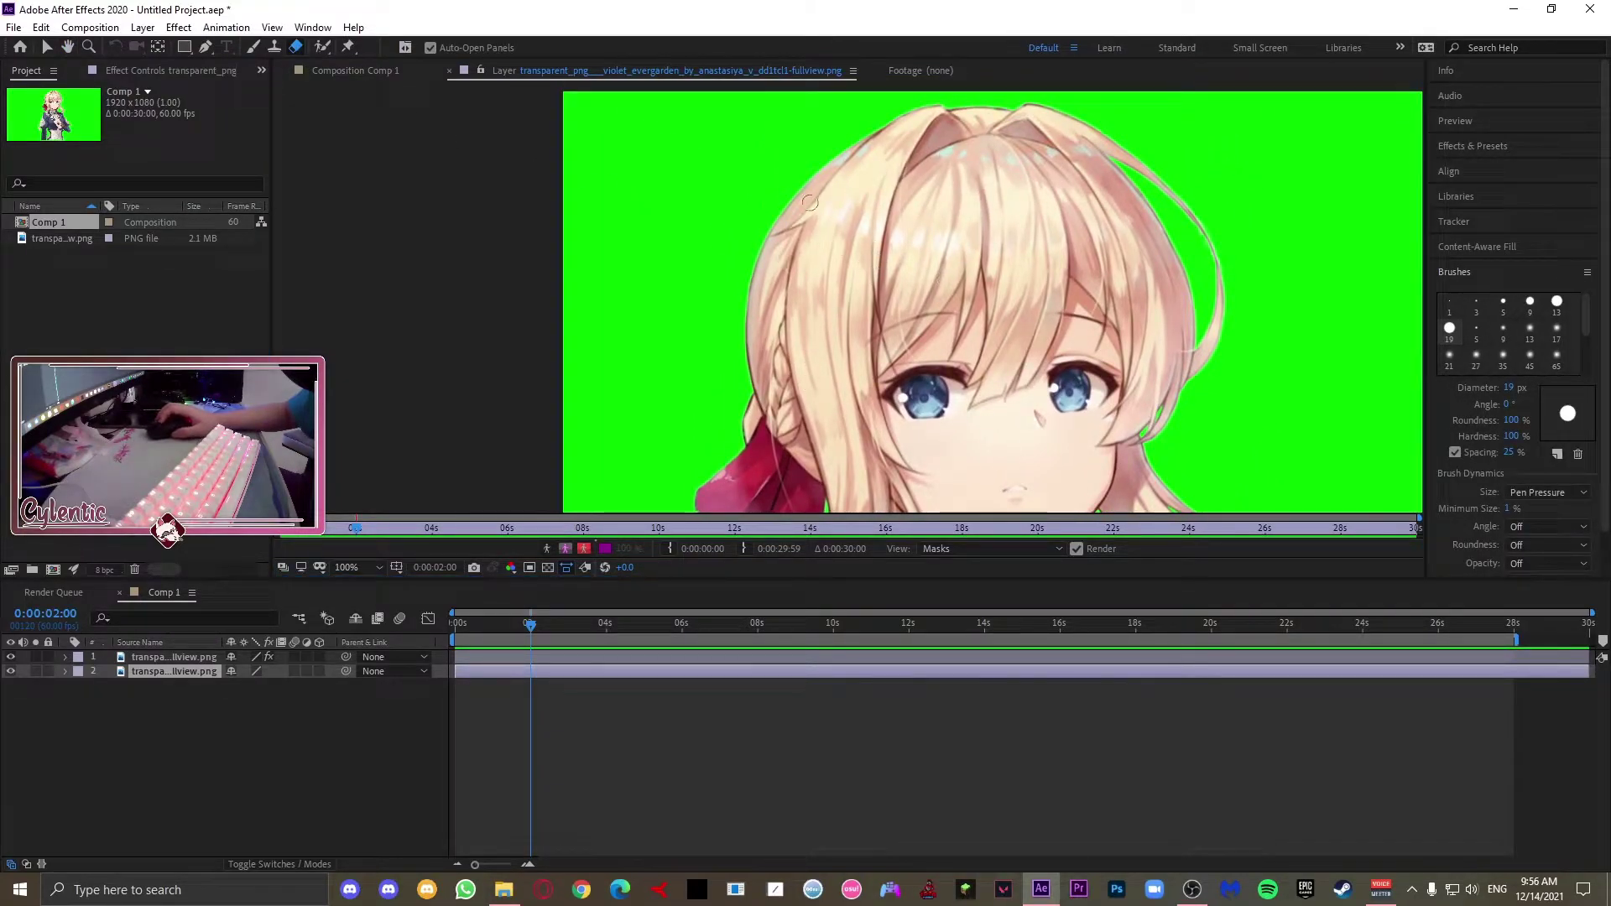
drag(788, 216, 735, 502)
Step: Erase the large red ribbon behind the braid on the original layer
drag(741, 388, 635, 200)
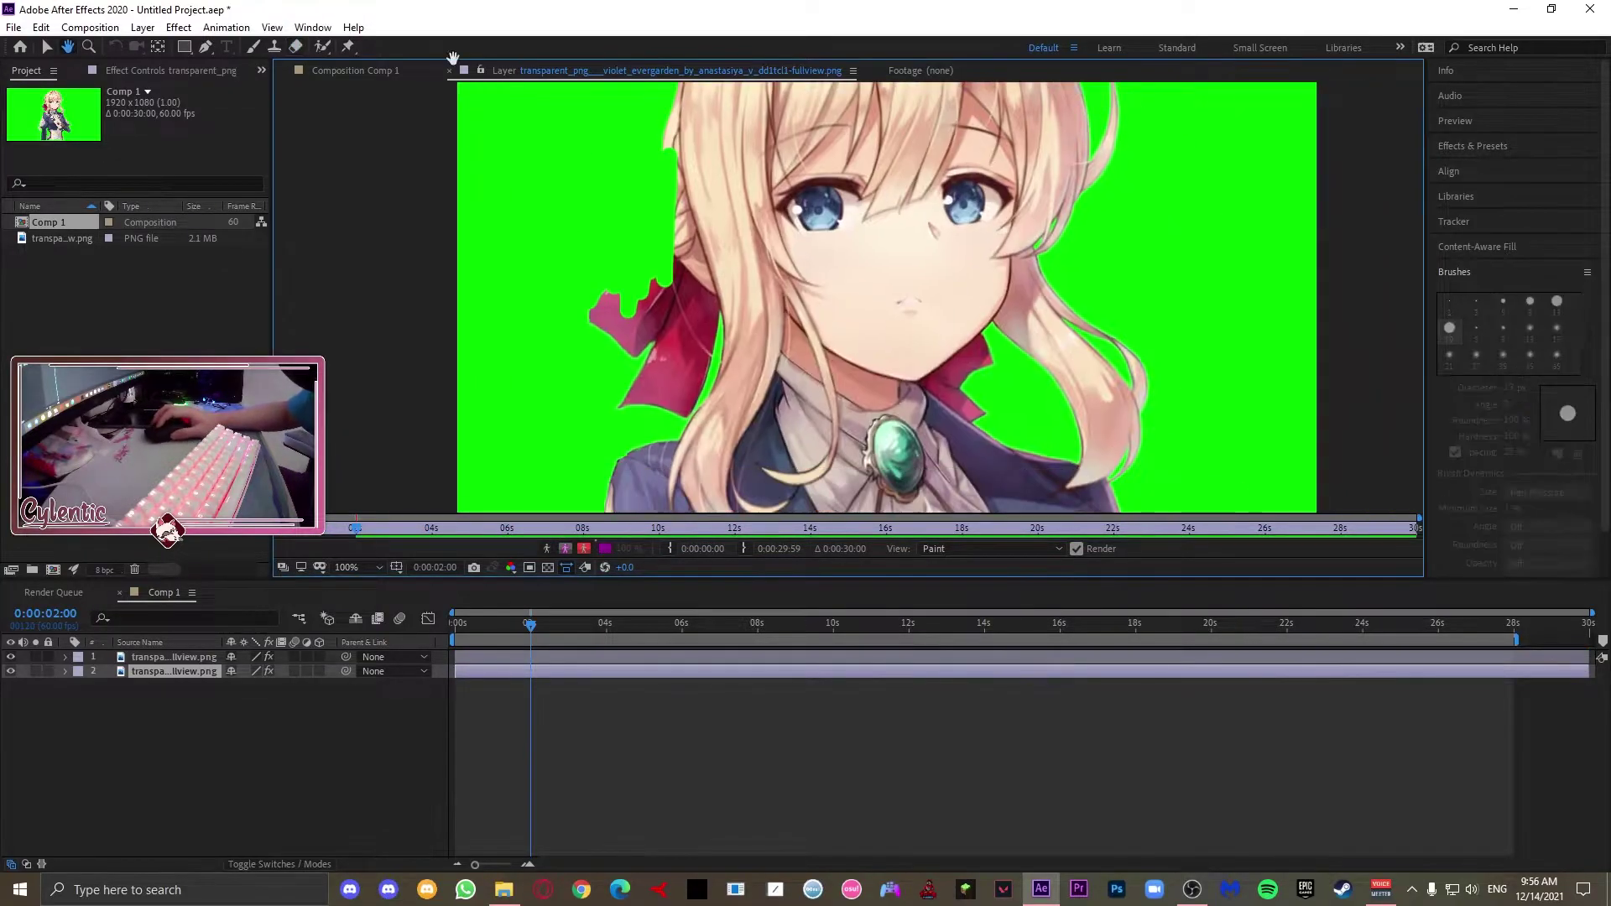
mouse_move(630, 316)
mouse_down()
mouse_move(667, 265)
mouse_move(700, 284)
mouse_move(668, 353)
mouse_up()
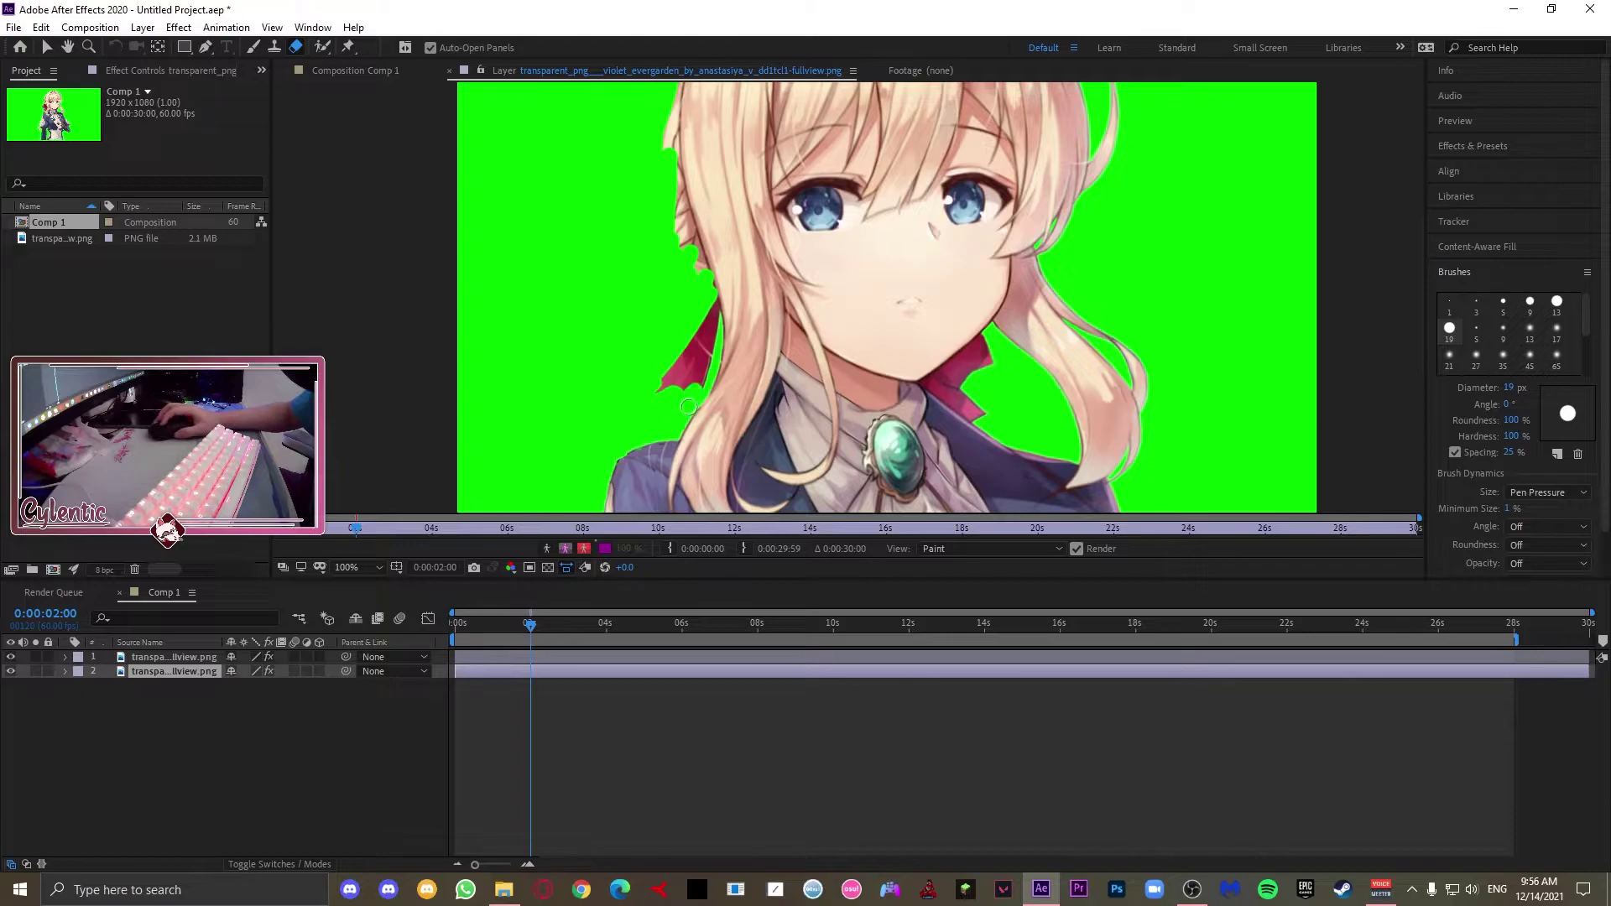
drag(688, 406, 712, 339)
Step: Erase the outer edge of the long side lock from the ribbon area down to the shoulder
key(period)
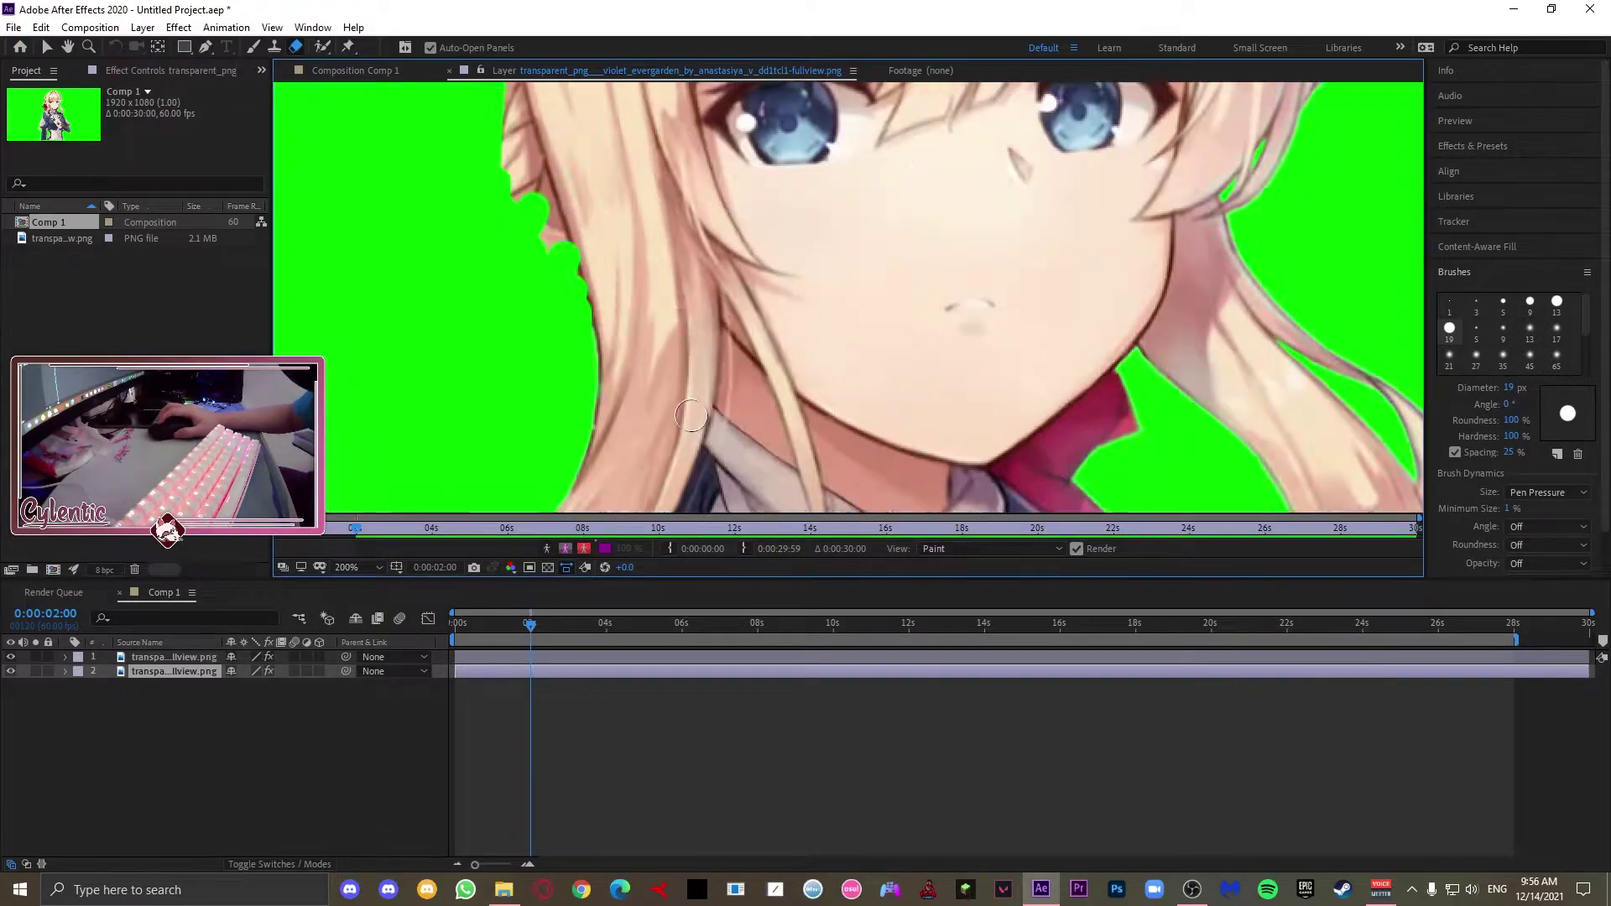
click(67, 47)
mouse_move(607, 245)
mouse_down()
mouse_move(746, 151)
mouse_move(792, 84)
mouse_up()
click(296, 47)
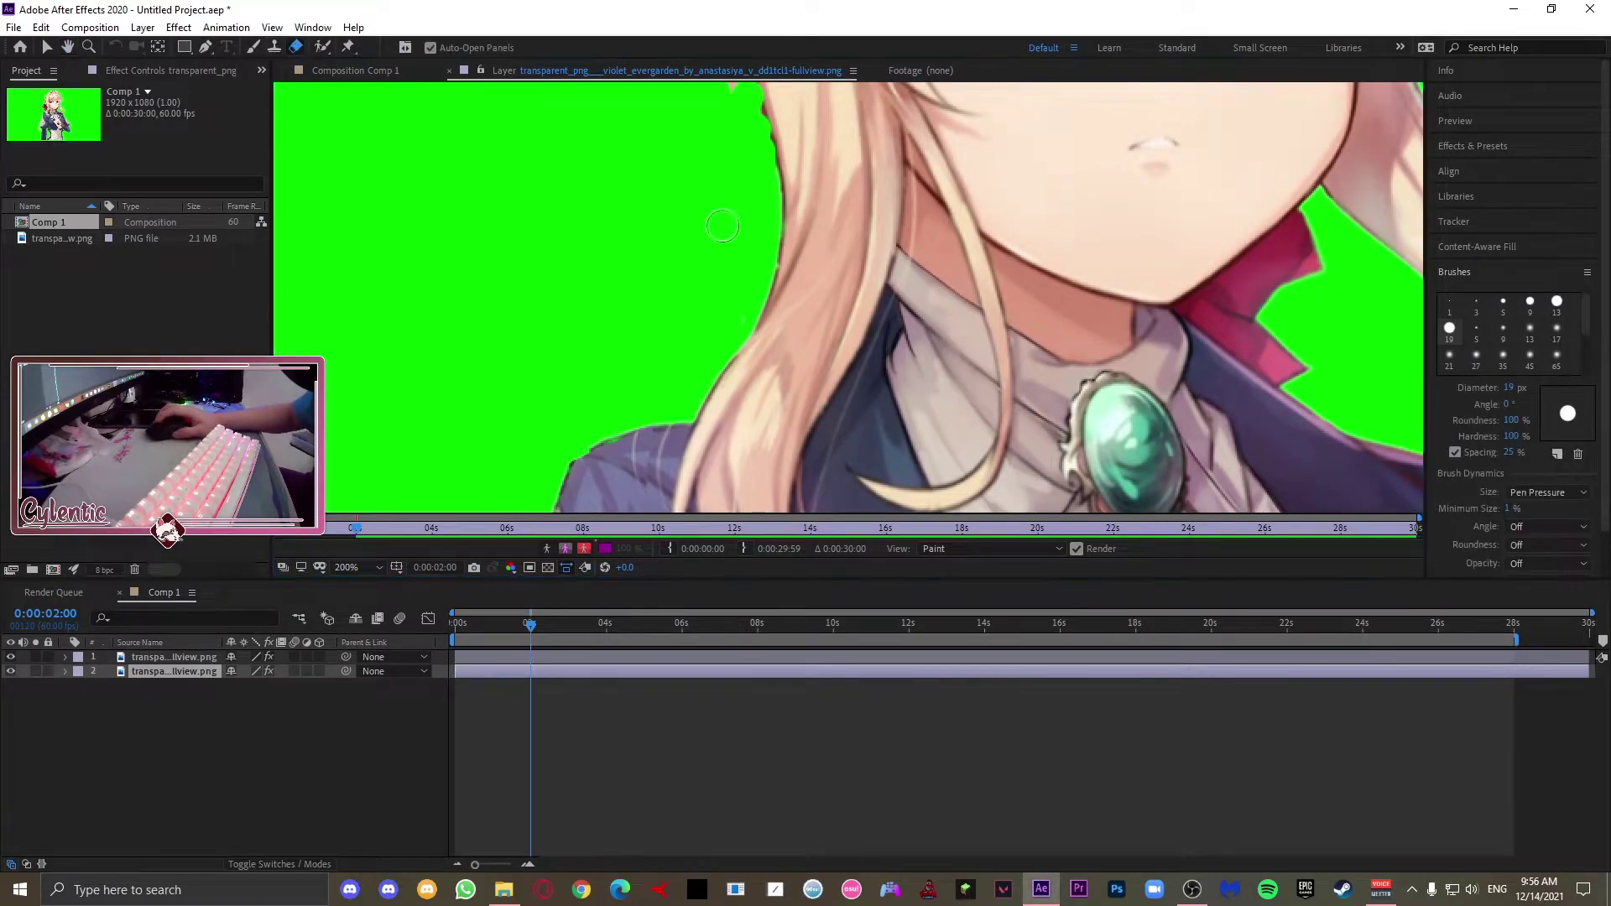
mouse_move(759, 125)
mouse_down()
mouse_move(780, 311)
mouse_move(756, 153)
mouse_move(741, 340)
mouse_move(785, 258)
mouse_move(700, 409)
mouse_move(747, 344)
mouse_move(743, 359)
mouse_move(689, 360)
mouse_move(755, 387)
mouse_move(750, 346)
mouse_move(732, 383)
mouse_up()
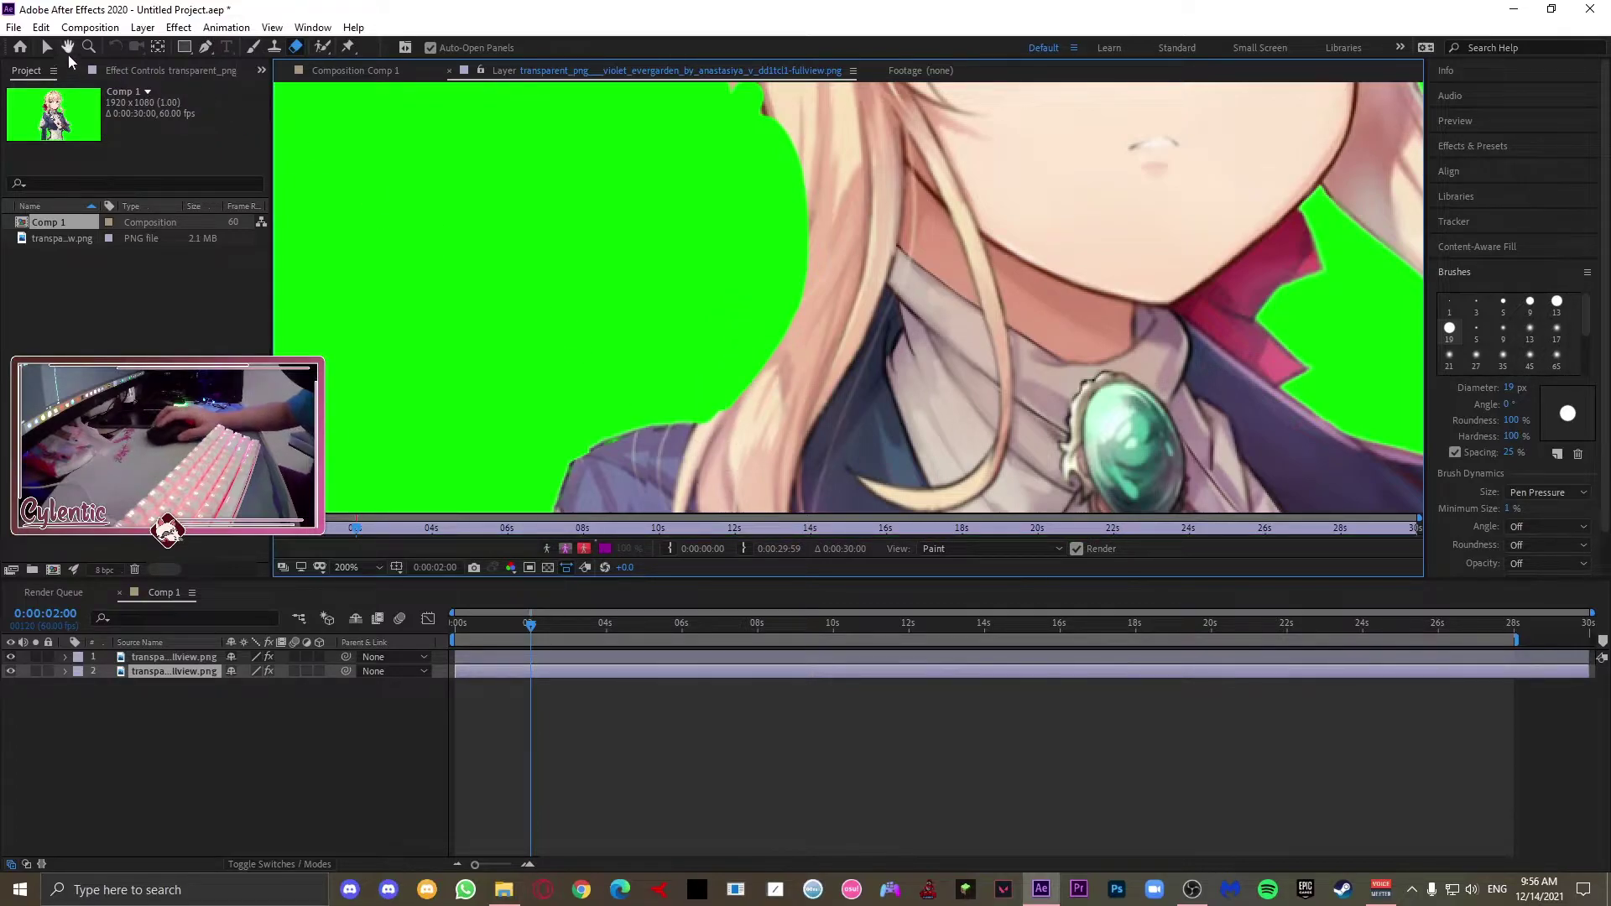
Step: Sample the jacket's blue-purple as the brush colour and paint over the hair strands lying on the shoulder
click(68, 47)
drag(636, 419, 621, 295)
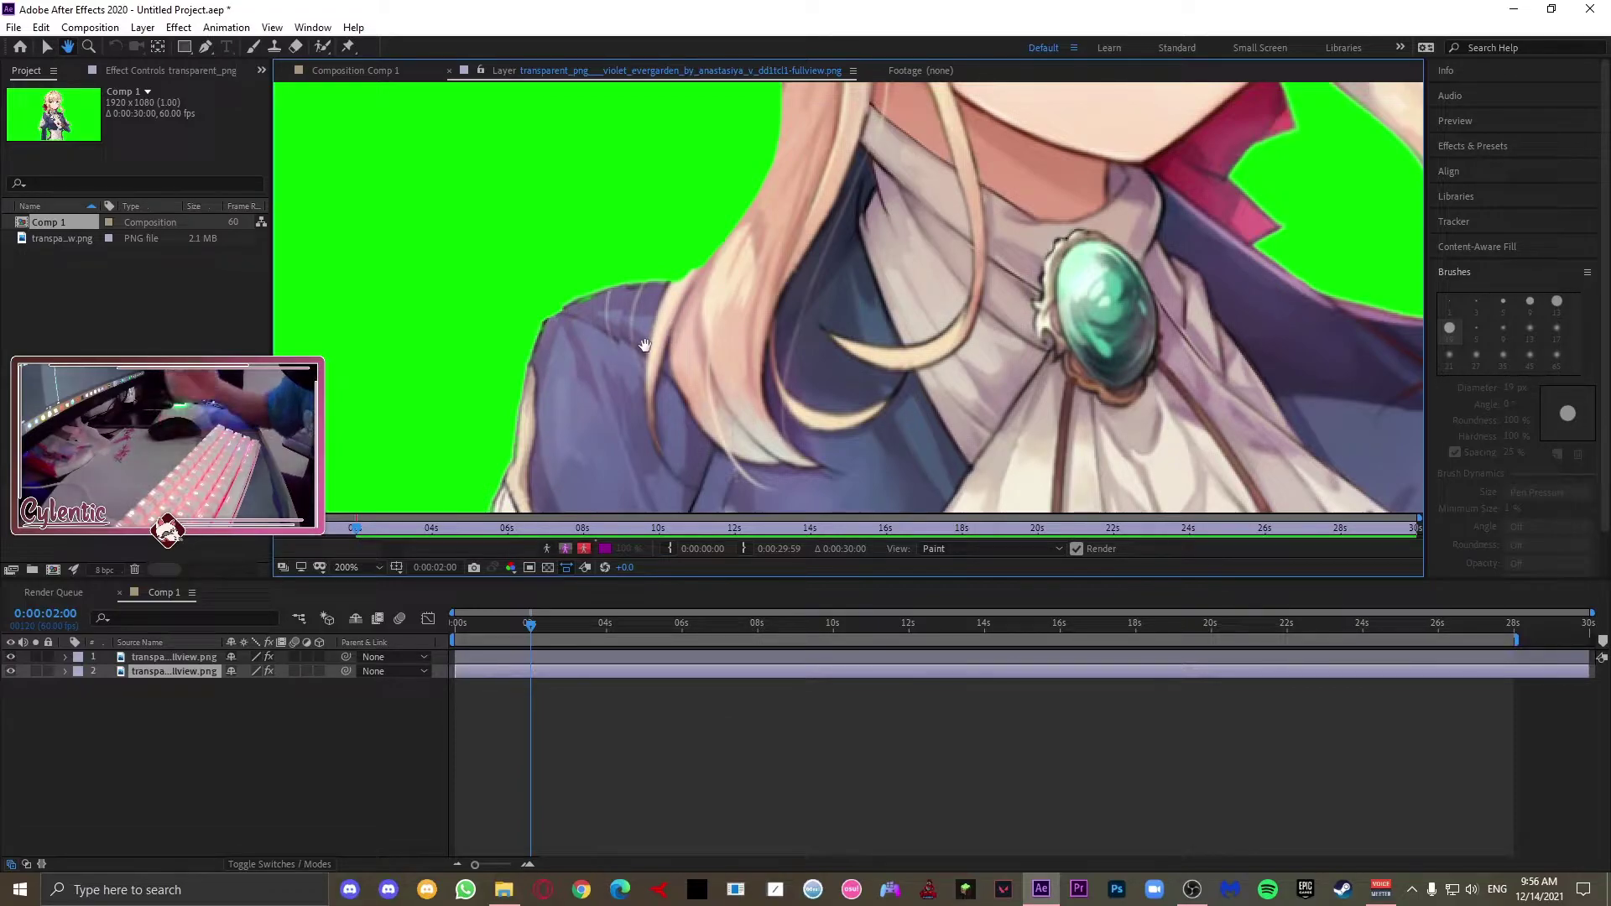
key(ctrl+b)
click(1529, 331)
click(1569, 327)
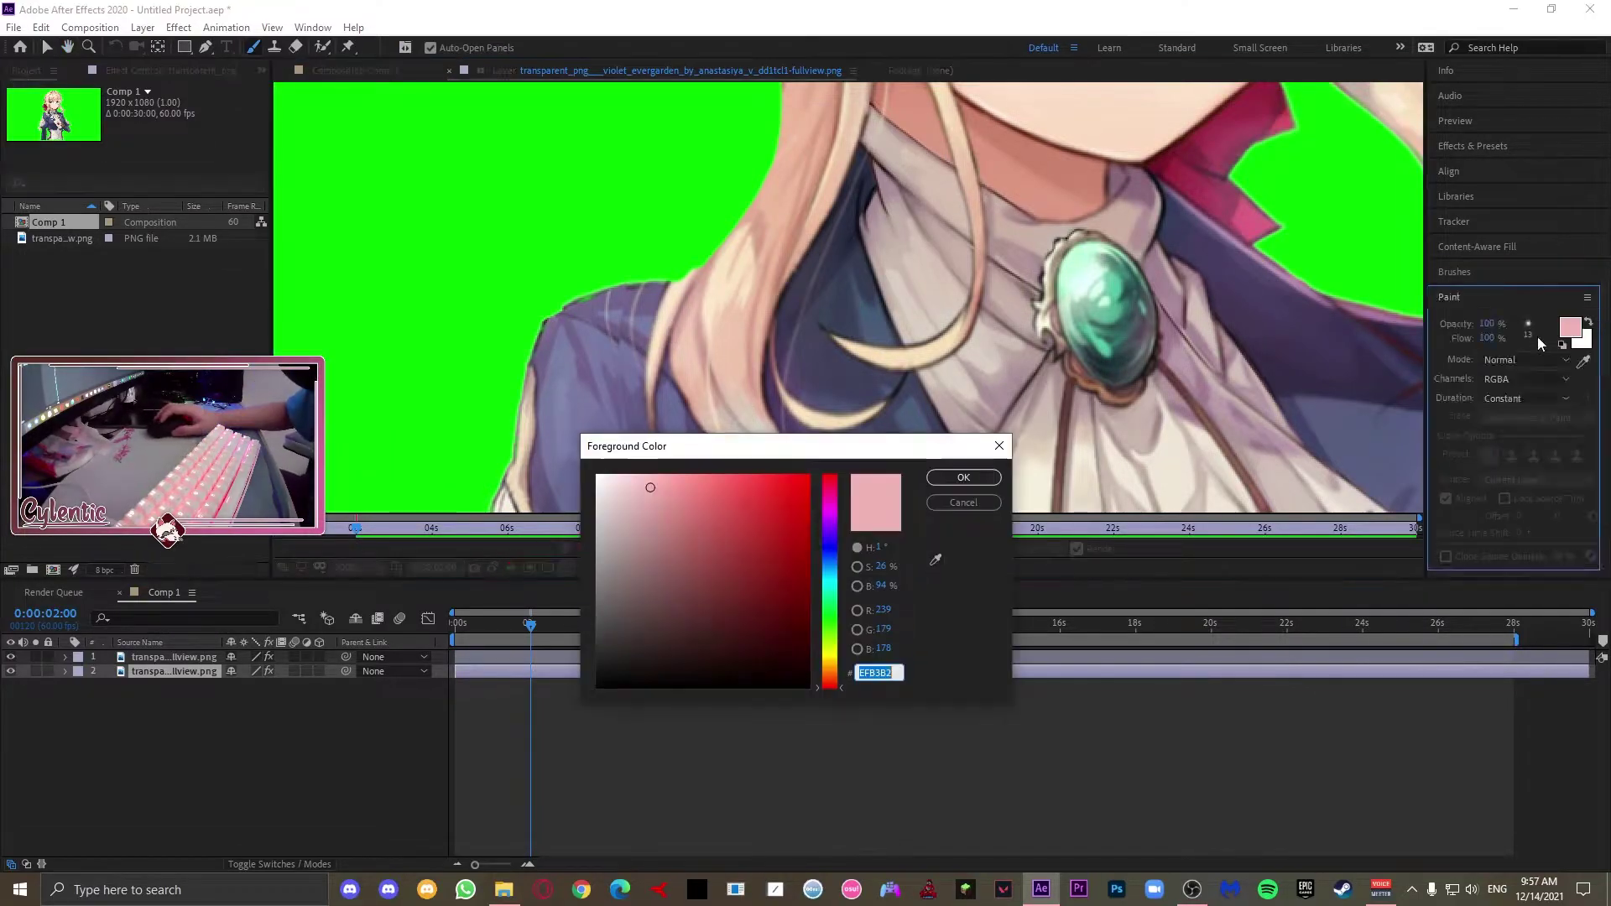
click(932, 558)
click(963, 476)
mouse_move(609, 299)
mouse_down()
mouse_move(633, 336)
mouse_move(750, 288)
mouse_move(663, 357)
mouse_move(717, 441)
mouse_move(827, 470)
mouse_move(759, 419)
mouse_up()
Step: Sample several jacket shades and paint over the lower end of the long side lock
click(1570, 327)
click(963, 476)
alt+click(673, 346)
alt+click(671, 390)
alt+click(792, 428)
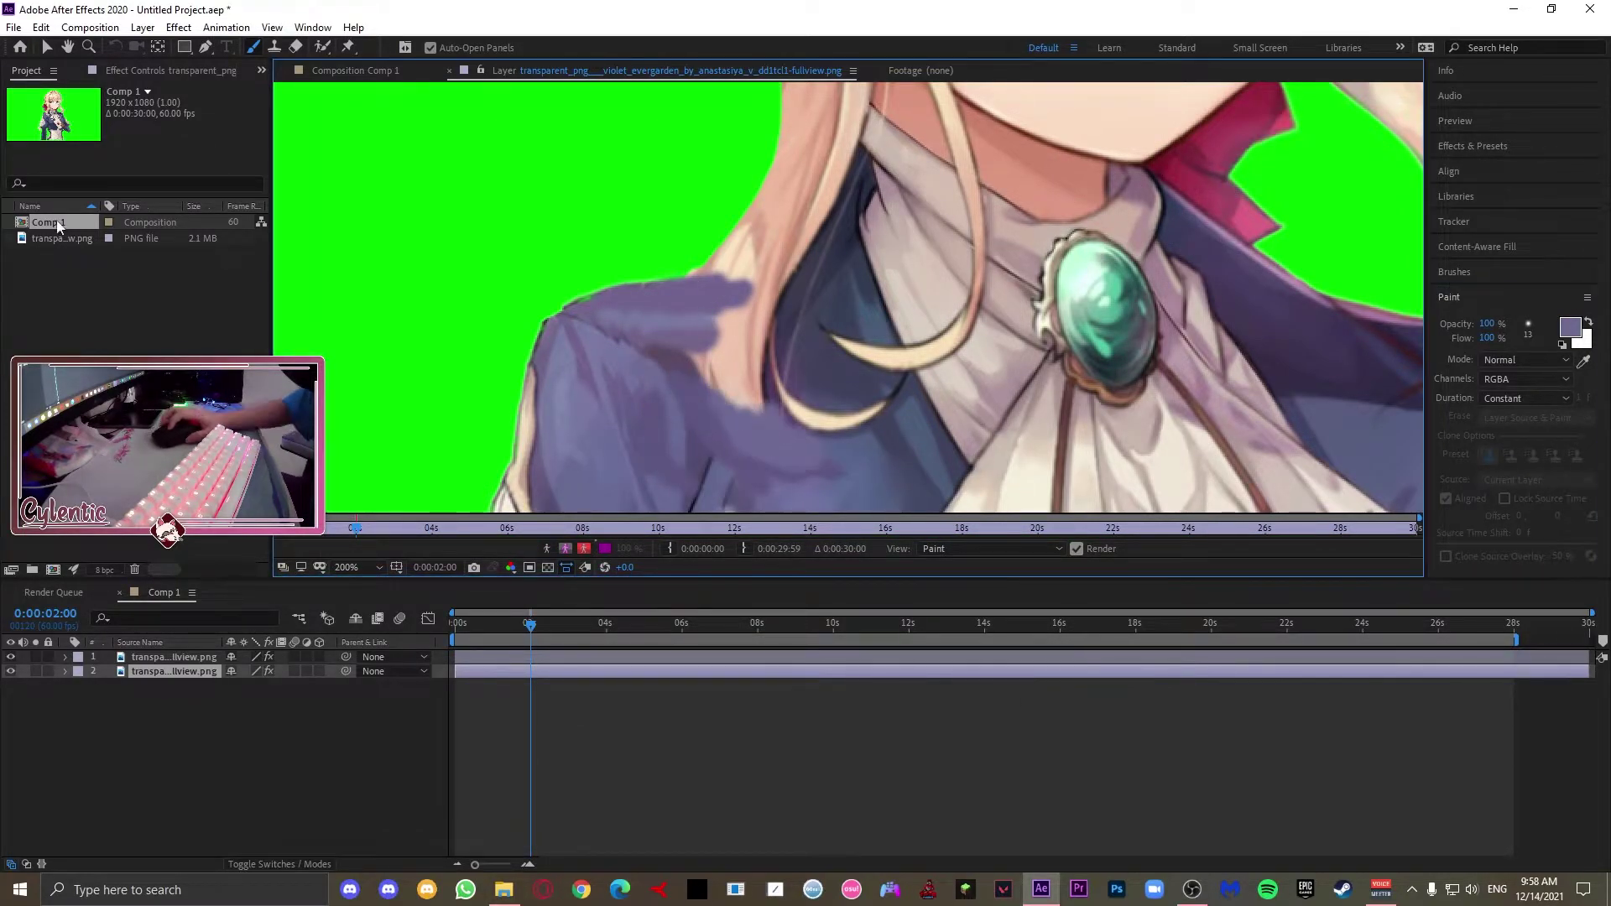
Step: Check Comp 1 around 2 s, reopen the original layer and paint over the hair tip on the lapel in a darker jacket colour
double_click(54, 221)
mouse_move(531, 623)
mouse_down()
mouse_move(594, 612)
mouse_move(530, 623)
mouse_up()
double_click(173, 672)
click(1571, 327)
click(663, 604)
mouse_move(793, 424)
mouse_down()
mouse_move(865, 415)
mouse_move(894, 386)
mouse_up()
click(962, 475)
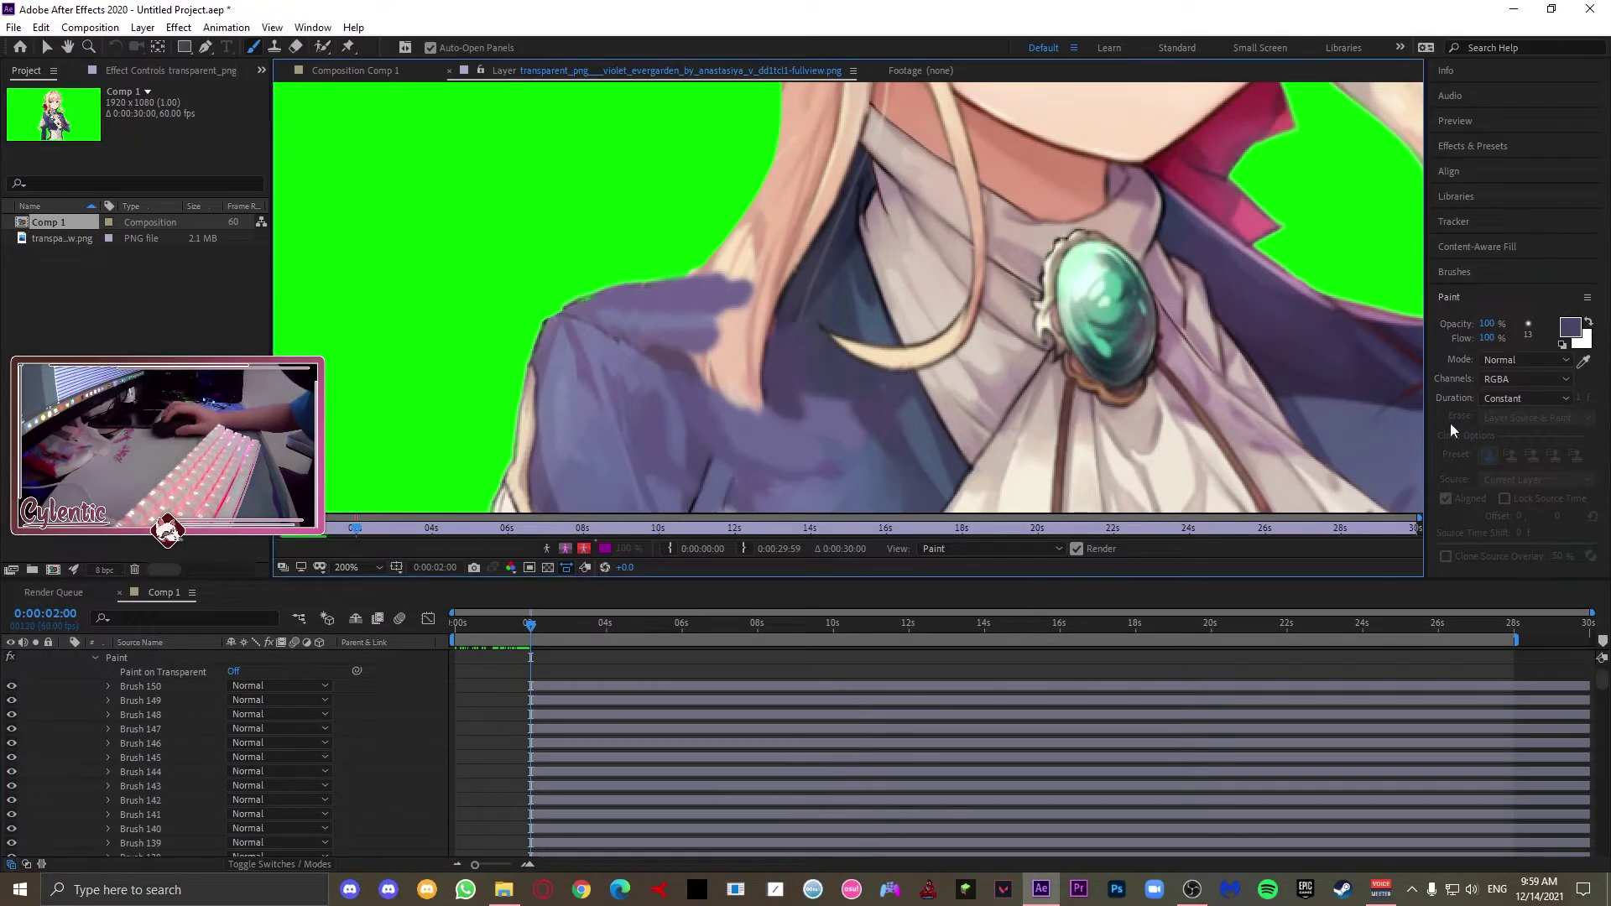
Step: Paint over the curved hair tip on the collar and cravat using colours sampled from the surrounding cloth
alt+click(895, 367)
drag(840, 340, 873, 361)
alt+click(923, 374)
mouse_move(902, 369)
mouse_down()
mouse_move(866, 360)
mouse_move(955, 344)
mouse_move(998, 248)
mouse_move(974, 249)
mouse_move(986, 158)
mouse_move(788, 319)
mouse_up()
Step: Paint away the remaining hair strand across the collar and neck using sampled cloth and skin tones
alt+click(986, 298)
alt+click(998, 248)
alt+click(965, 172)
click(1571, 327)
click(686, 526)
click(962, 477)
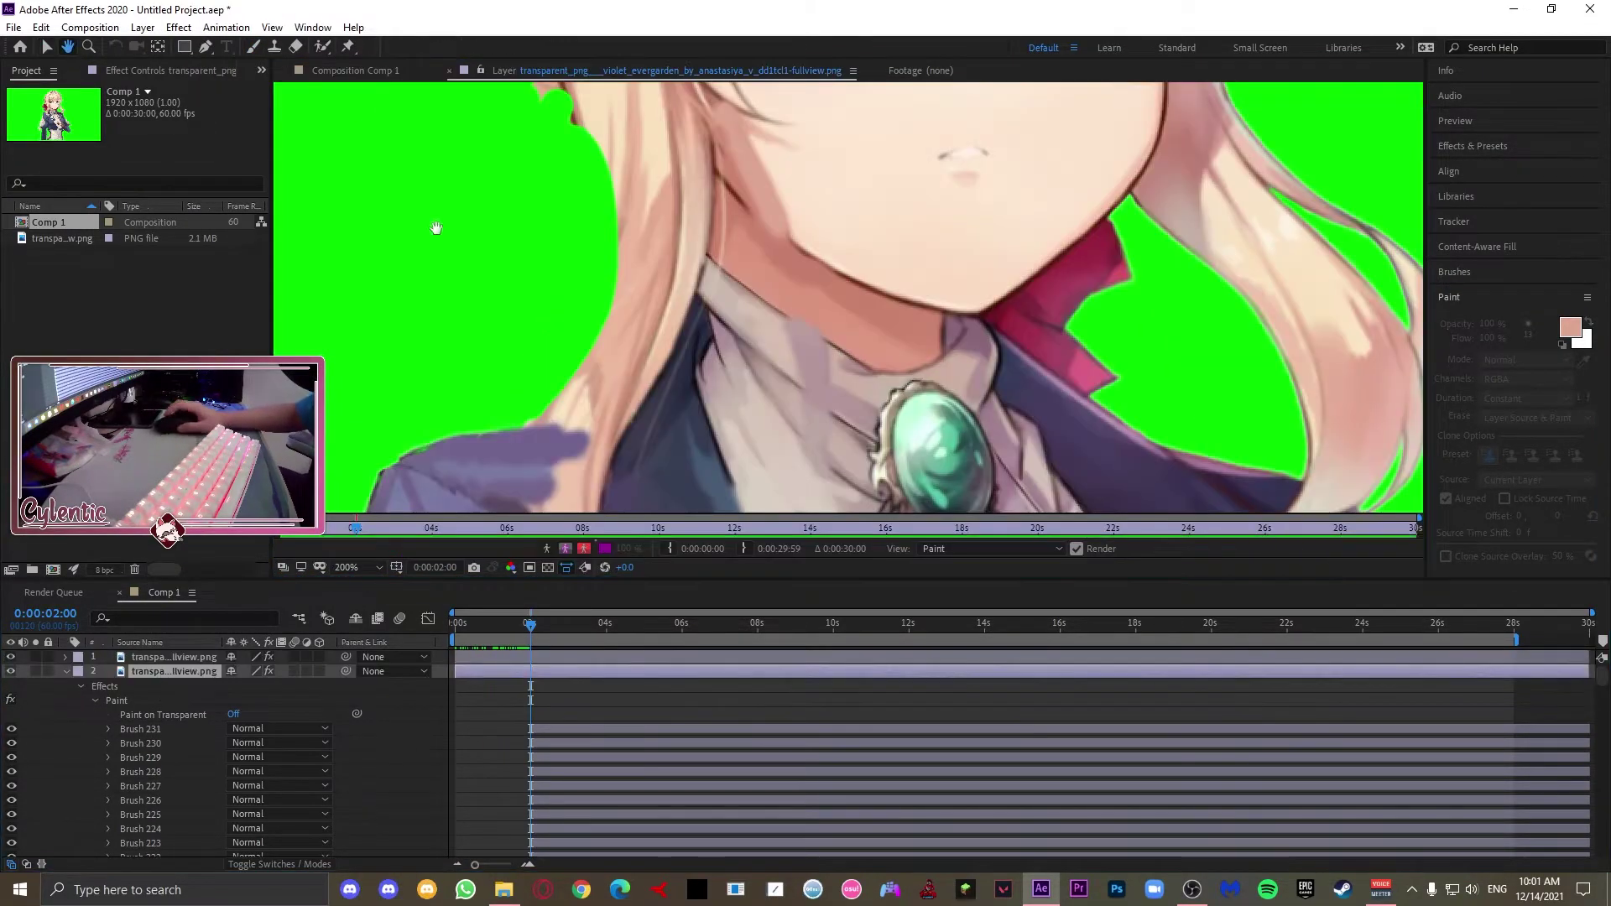
Step: Paint over the fringe tips between the eyes with a light skin tone
scroll(431, 226, up, 5)
drag(705, 386, 738, 277)
mouse_move(730, 168)
mouse_down()
mouse_move(672, 246)
mouse_move(655, 193)
mouse_move(671, 310)
mouse_up()
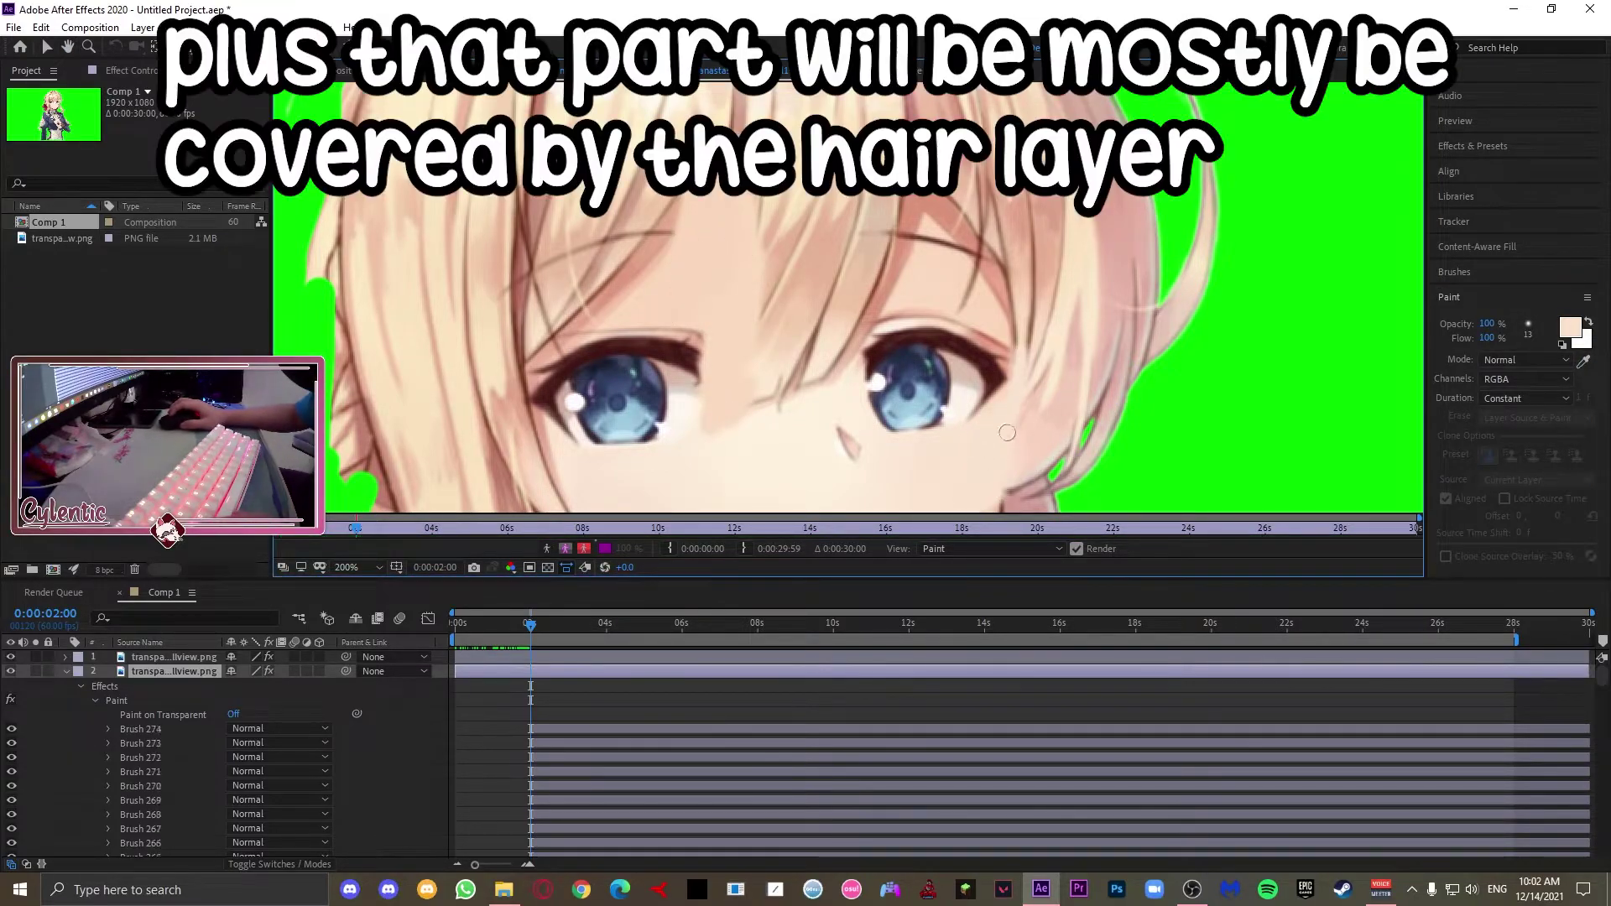
mouse_move(982, 226)
mouse_down()
mouse_move(1000, 307)
mouse_move(882, 210)
mouse_up()
Step: Select all paint strokes of the original layer, shift them to start at 0 s and preview Comp 1
mouse_move(530, 625)
mouse_down()
mouse_move(596, 629)
mouse_move(532, 623)
mouse_up()
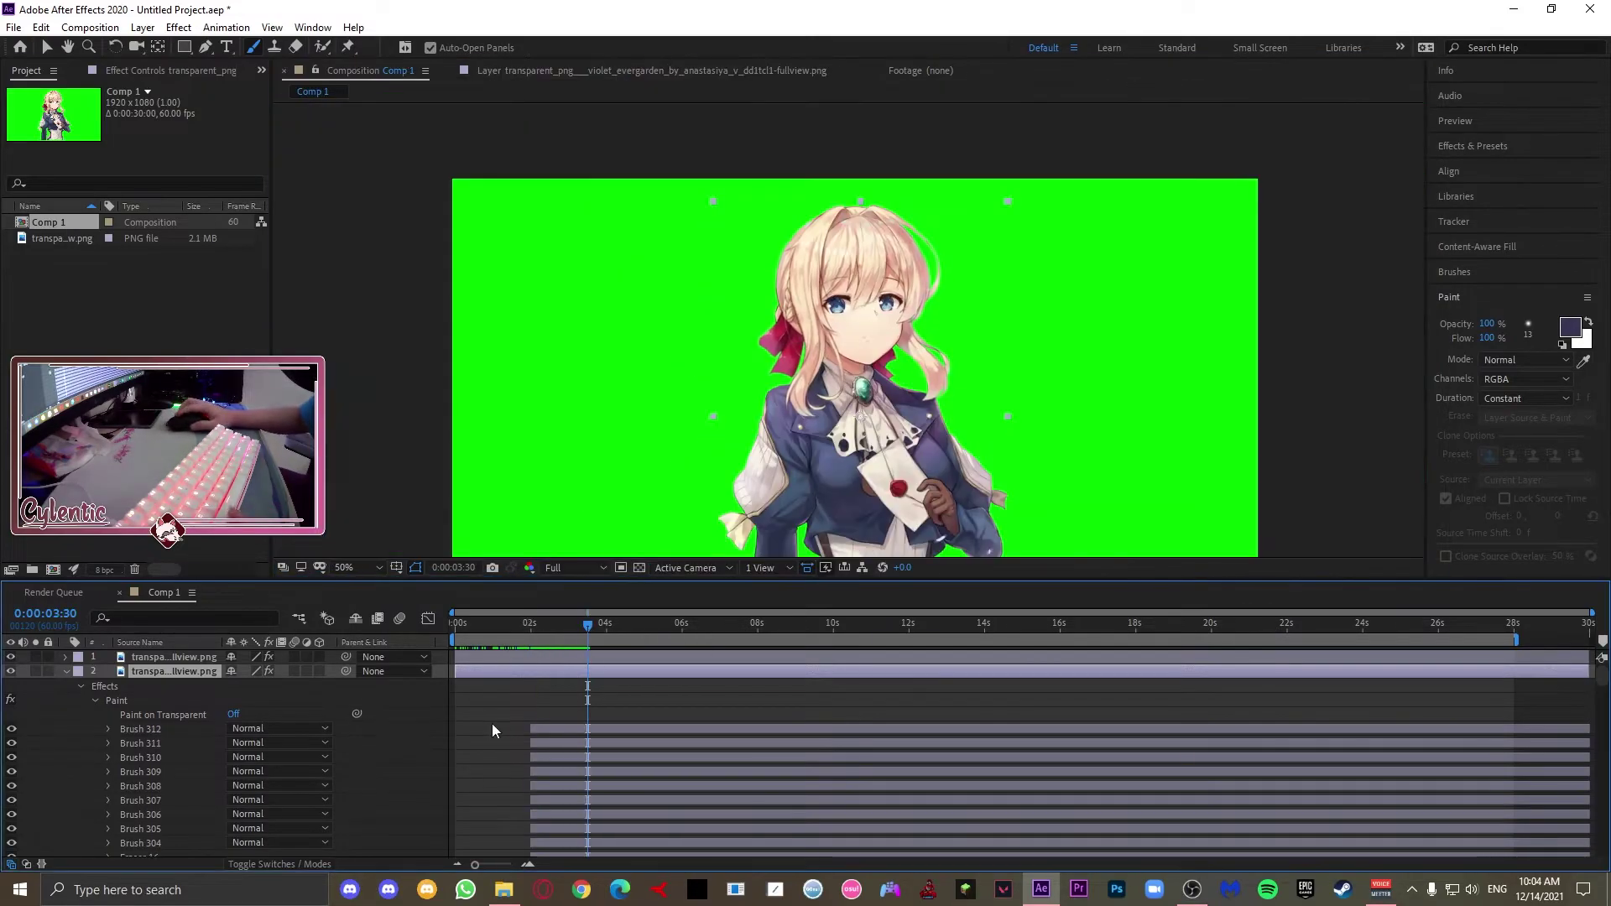
click(571, 786)
scroll(568, 764, down, 20)
shift+click(598, 820)
drag(598, 821, 521, 820)
click(455, 623)
key(space)
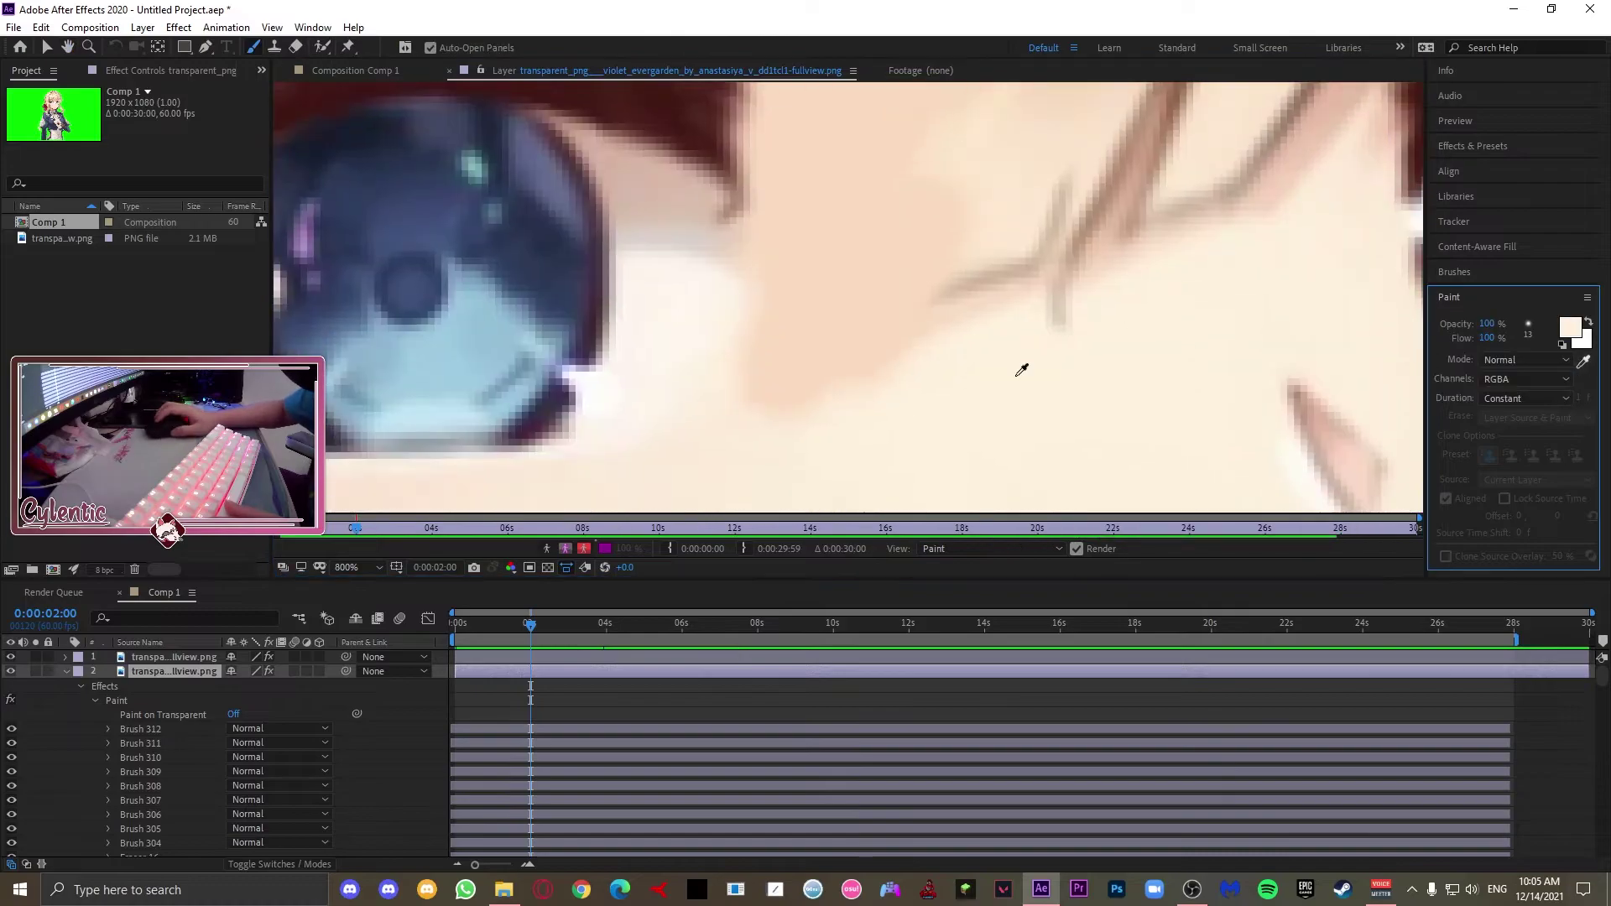
Step: Sample the face's skin tone and cover more of the fringe beside the inner corner of the left eye
click(1017, 378)
drag(969, 382, 777, 281)
scroll(874, 317, down, 1)
scroll(874, 317, up, 1)
Step: Pick the dark brown lash colour and restore the inner end of the left eye's upper lash line
click(1569, 326)
click(936, 560)
click(880, 220)
key(Return)
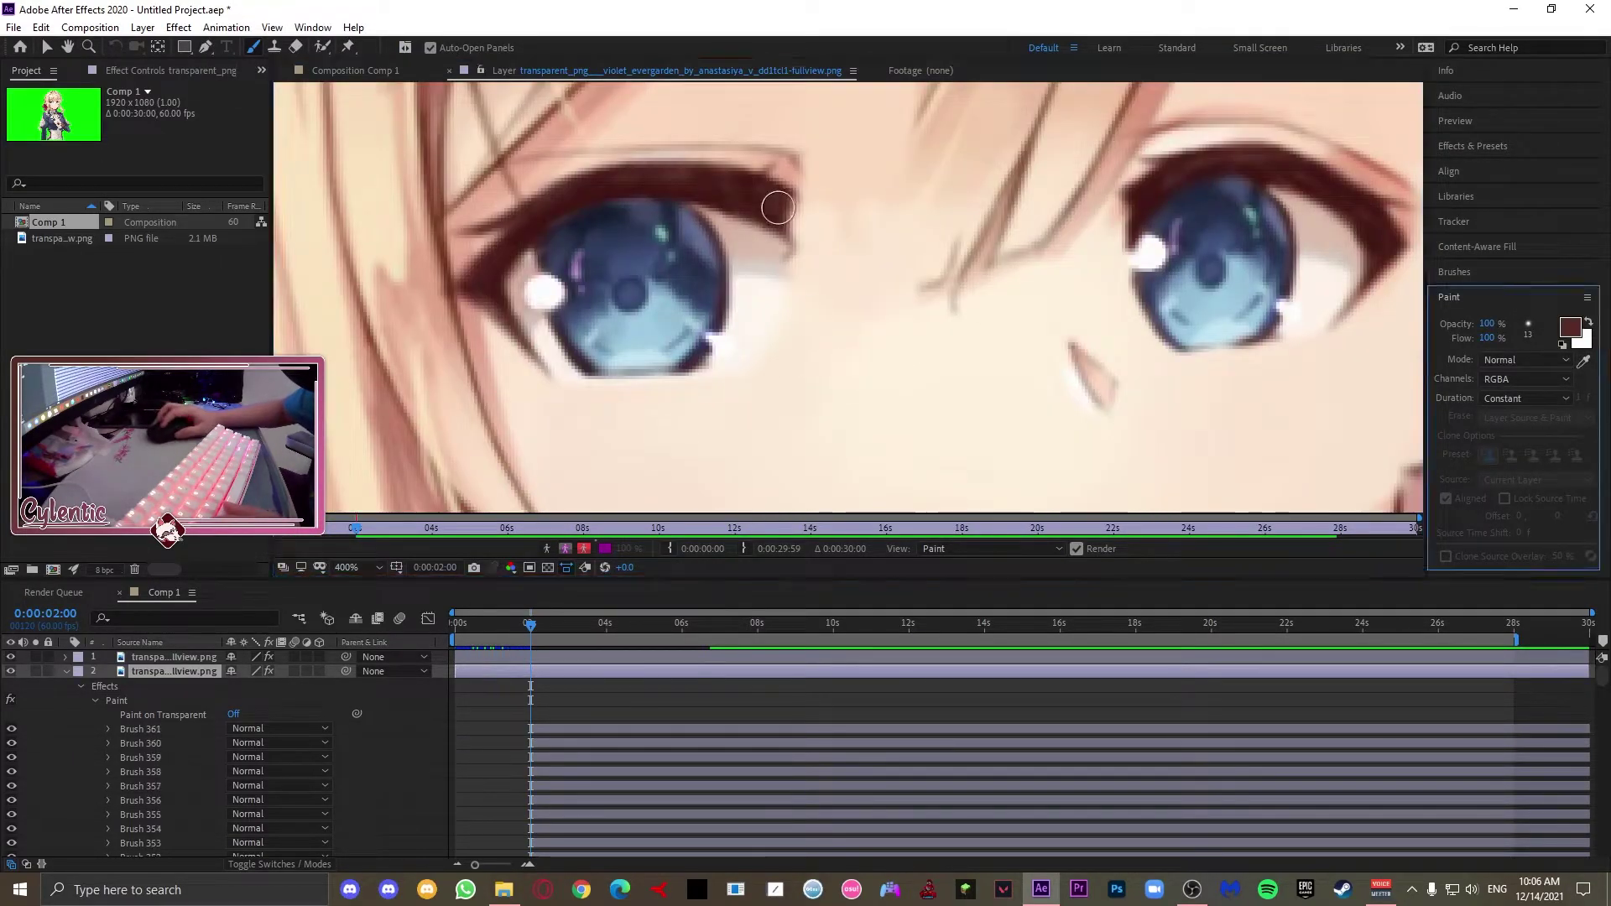
click(778, 207)
scroll(778, 208, down, 2)
Step: Duplicate the retouched original layer in Comp 1 and delete the Paint effect from the upper copy
click(355, 71)
key(v)
scroll(943, 386, up, 1)
key(u)
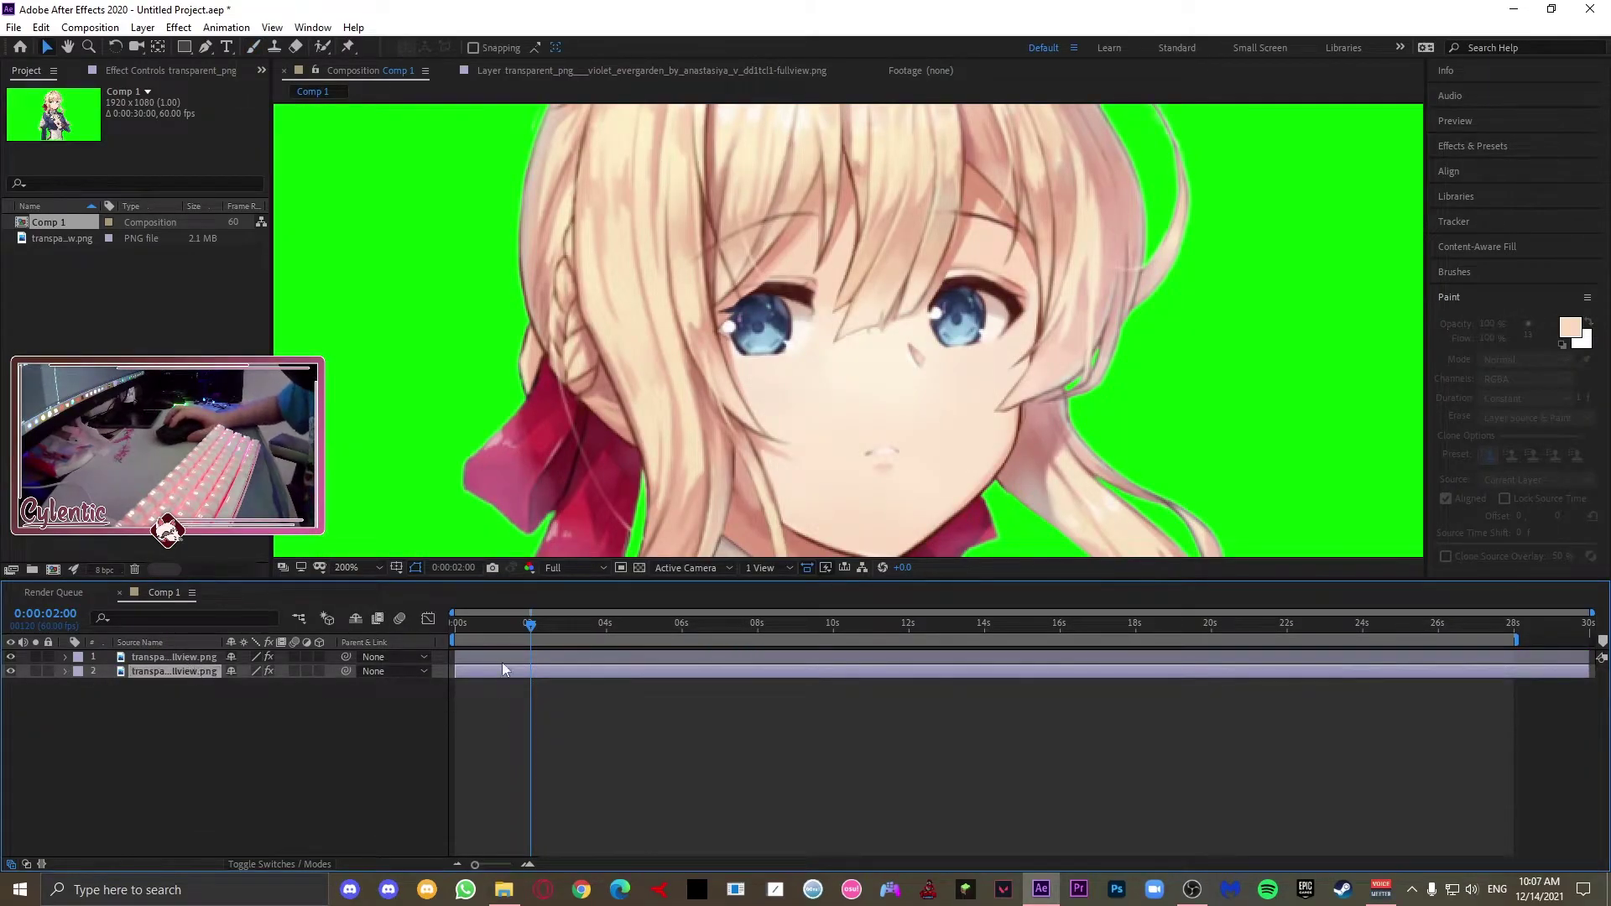
click(10, 672)
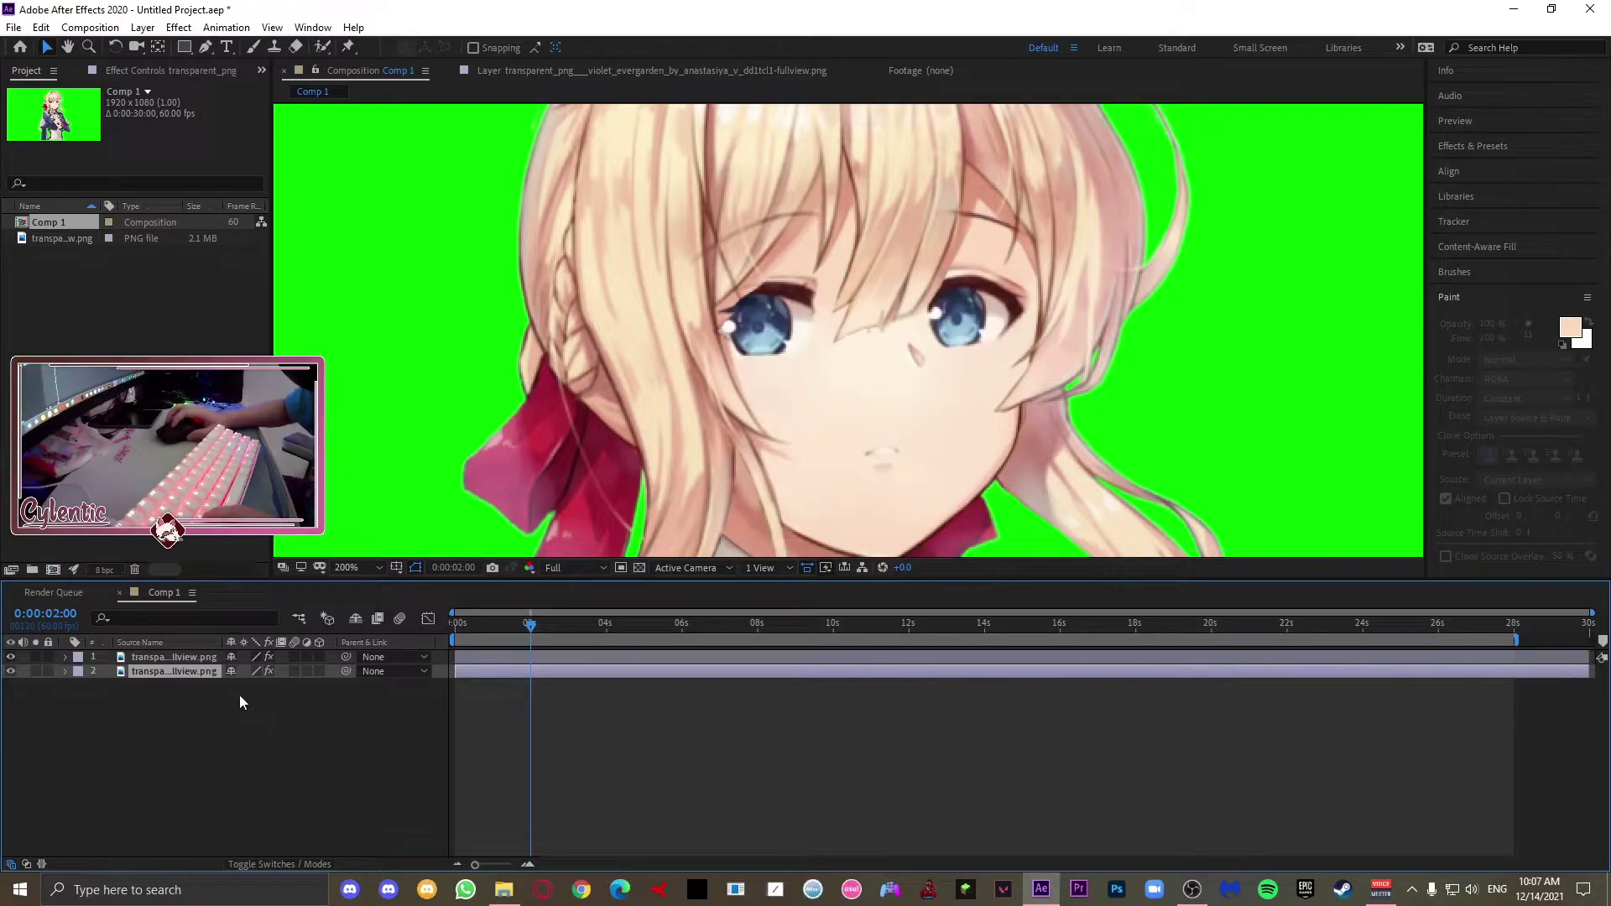
key(ctrl+d)
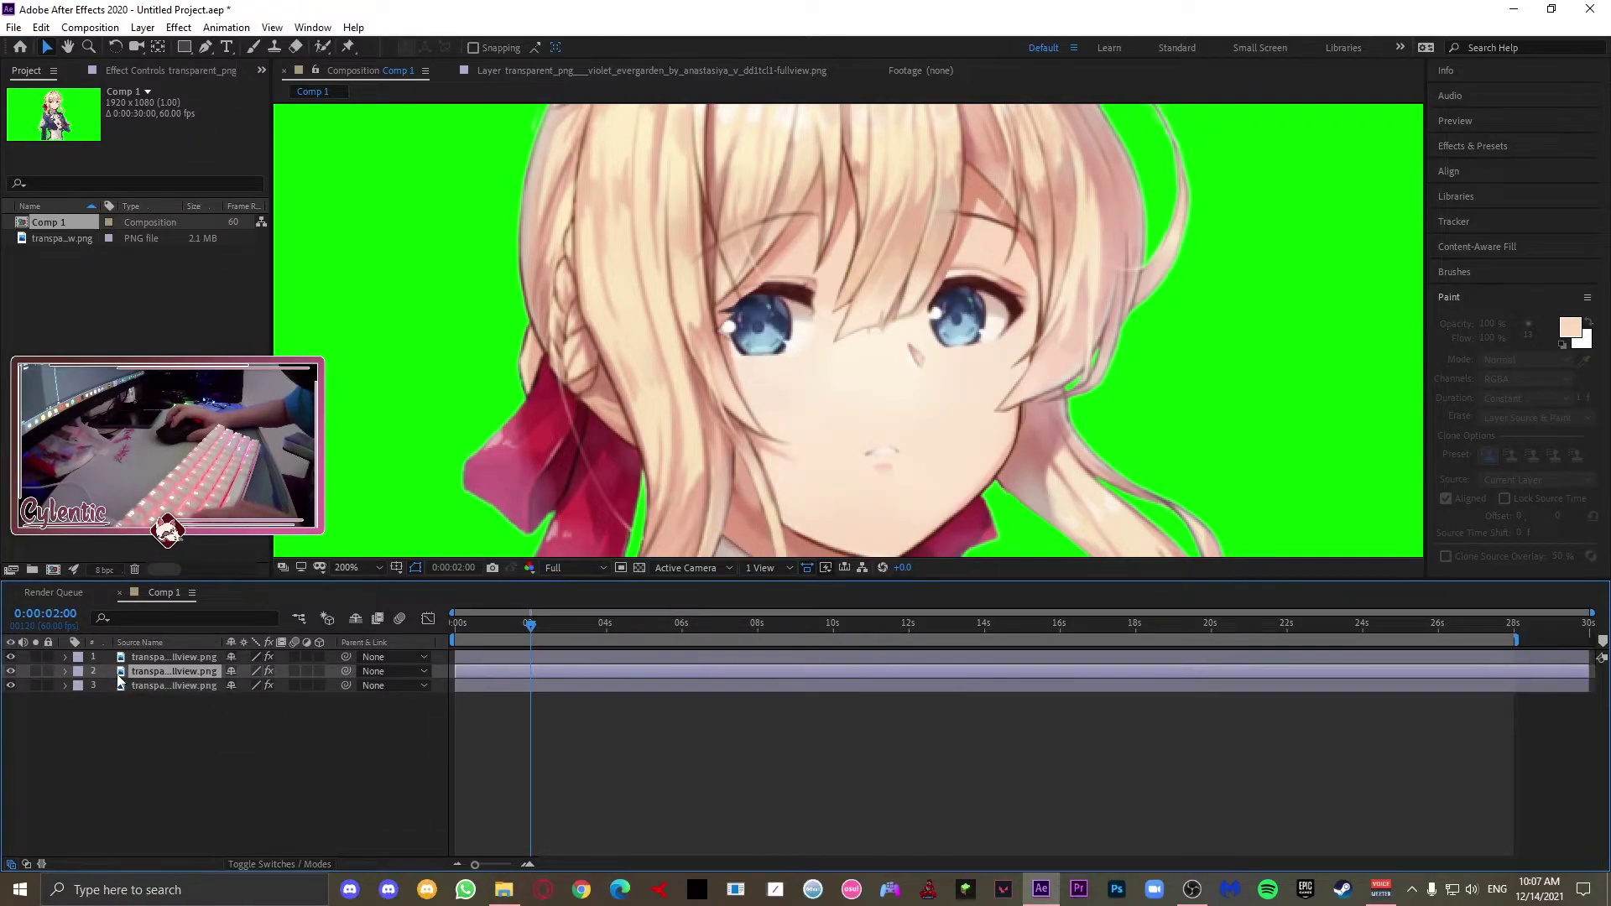
click(67, 671)
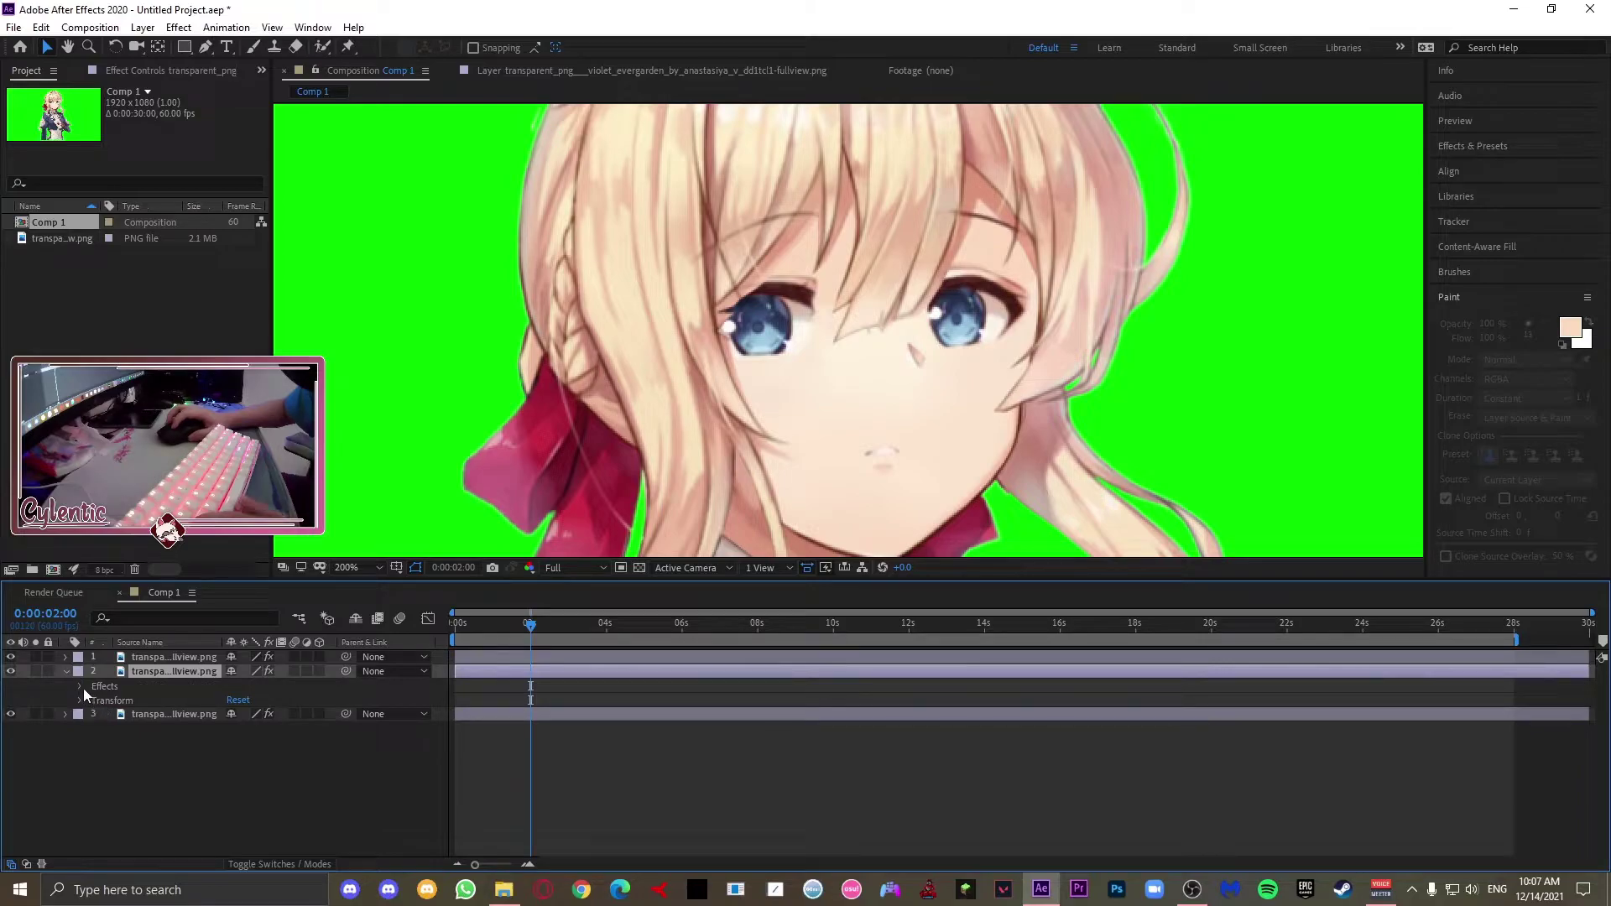
click(82, 688)
click(129, 698)
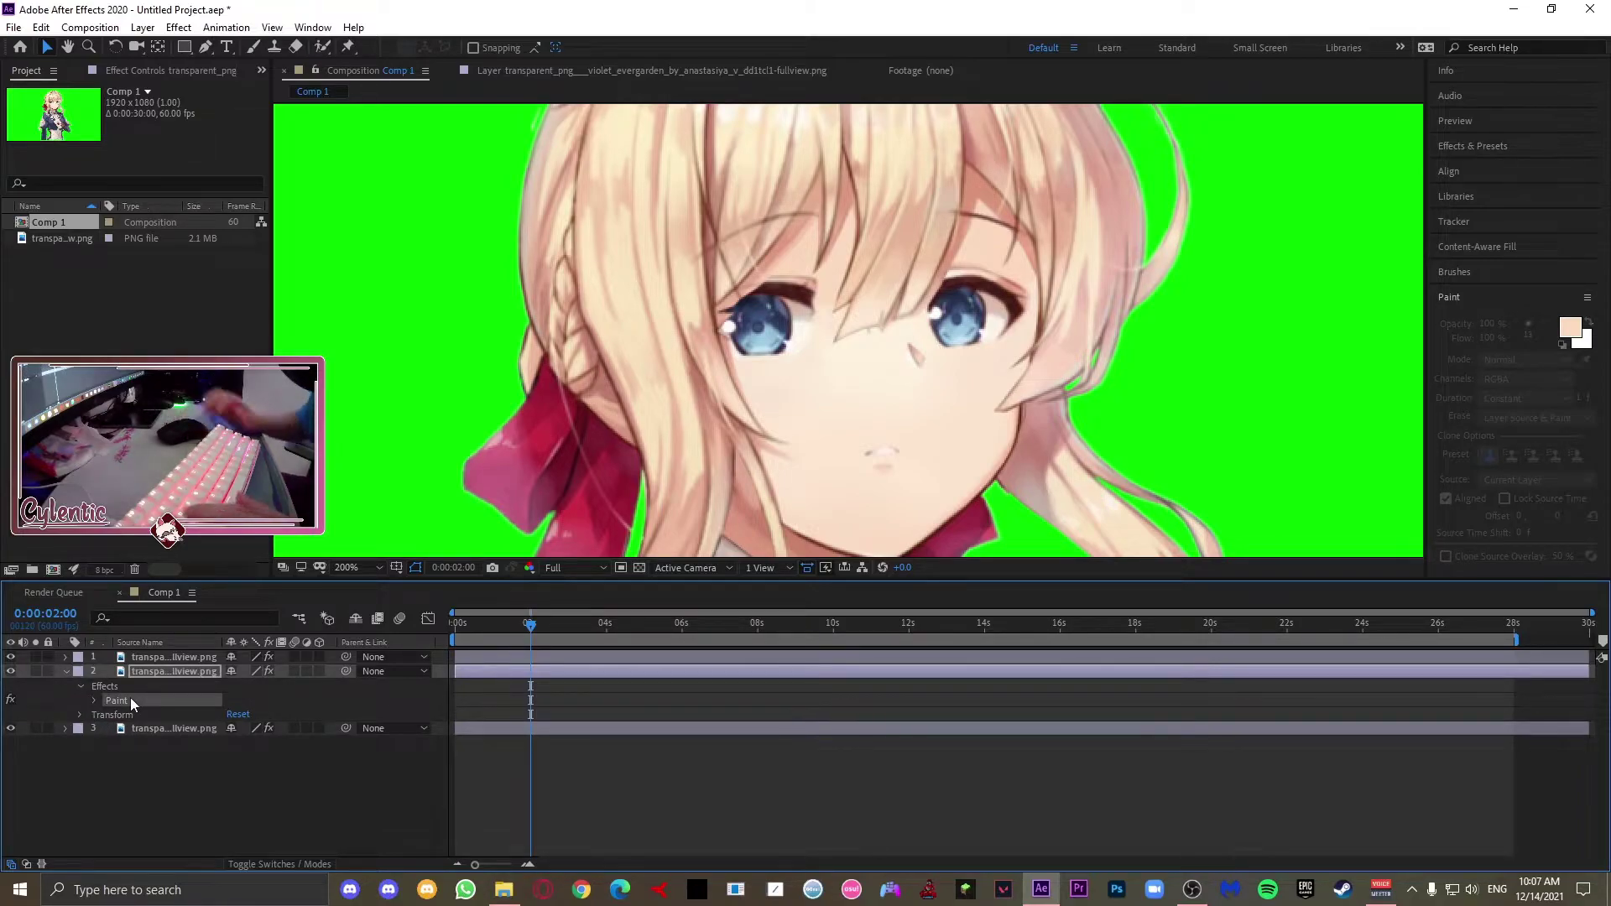
key(Delete)
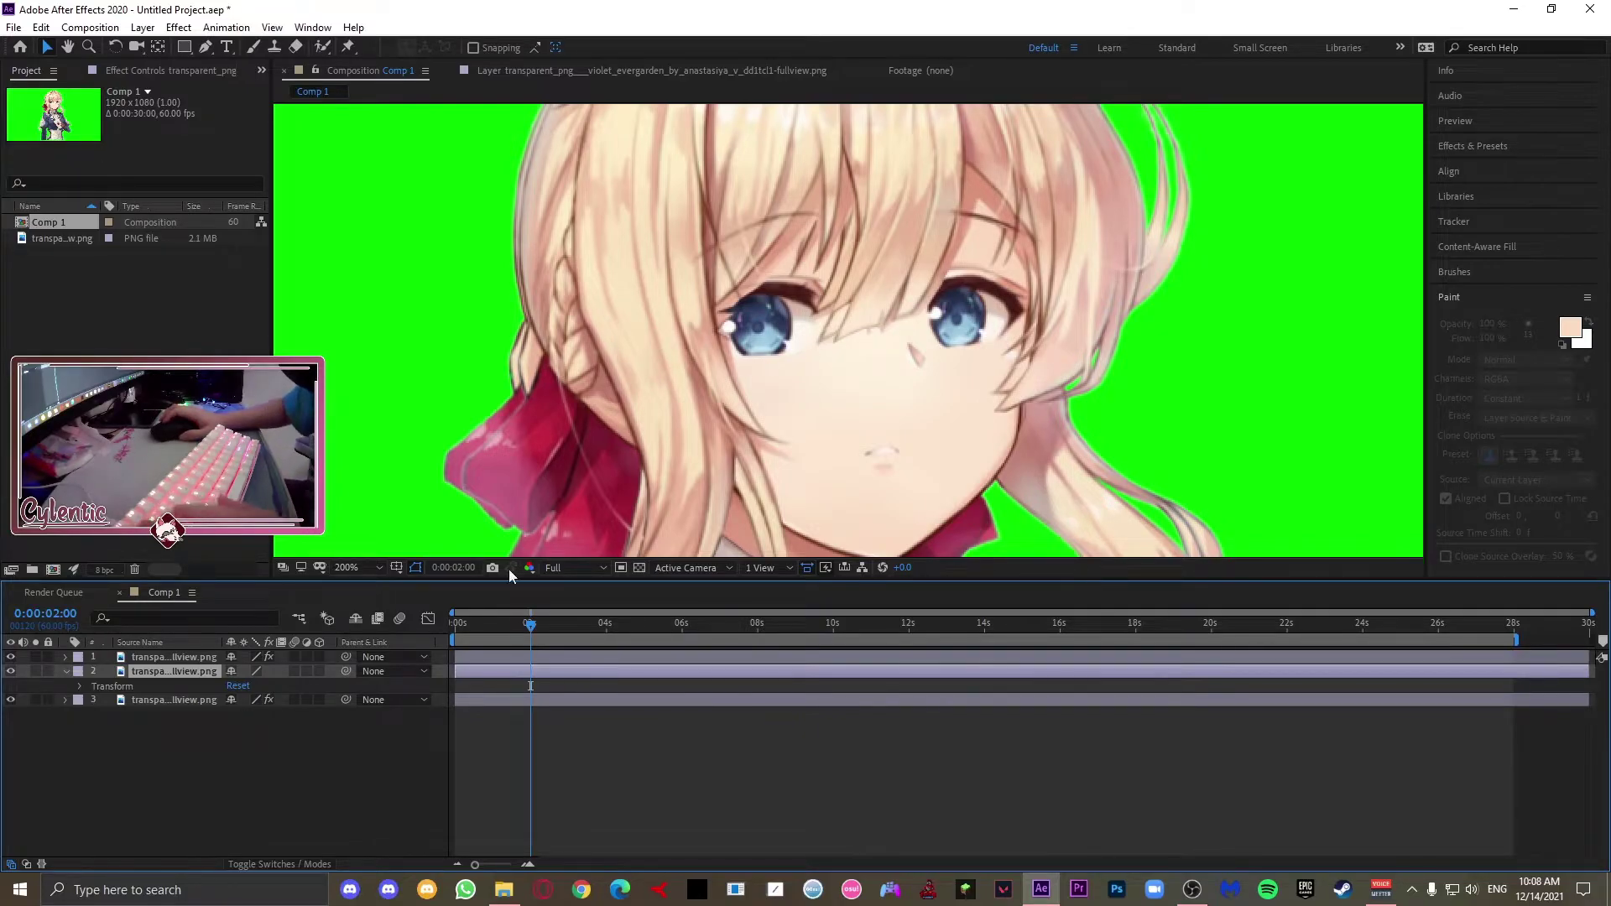
Step: Open the unpainted duplicate layer and start a Pen tool mask along the left eye's upper lid crease
double_click(209, 674)
scroll(617, 275, down, 5)
scroll(644, 260, up, 2)
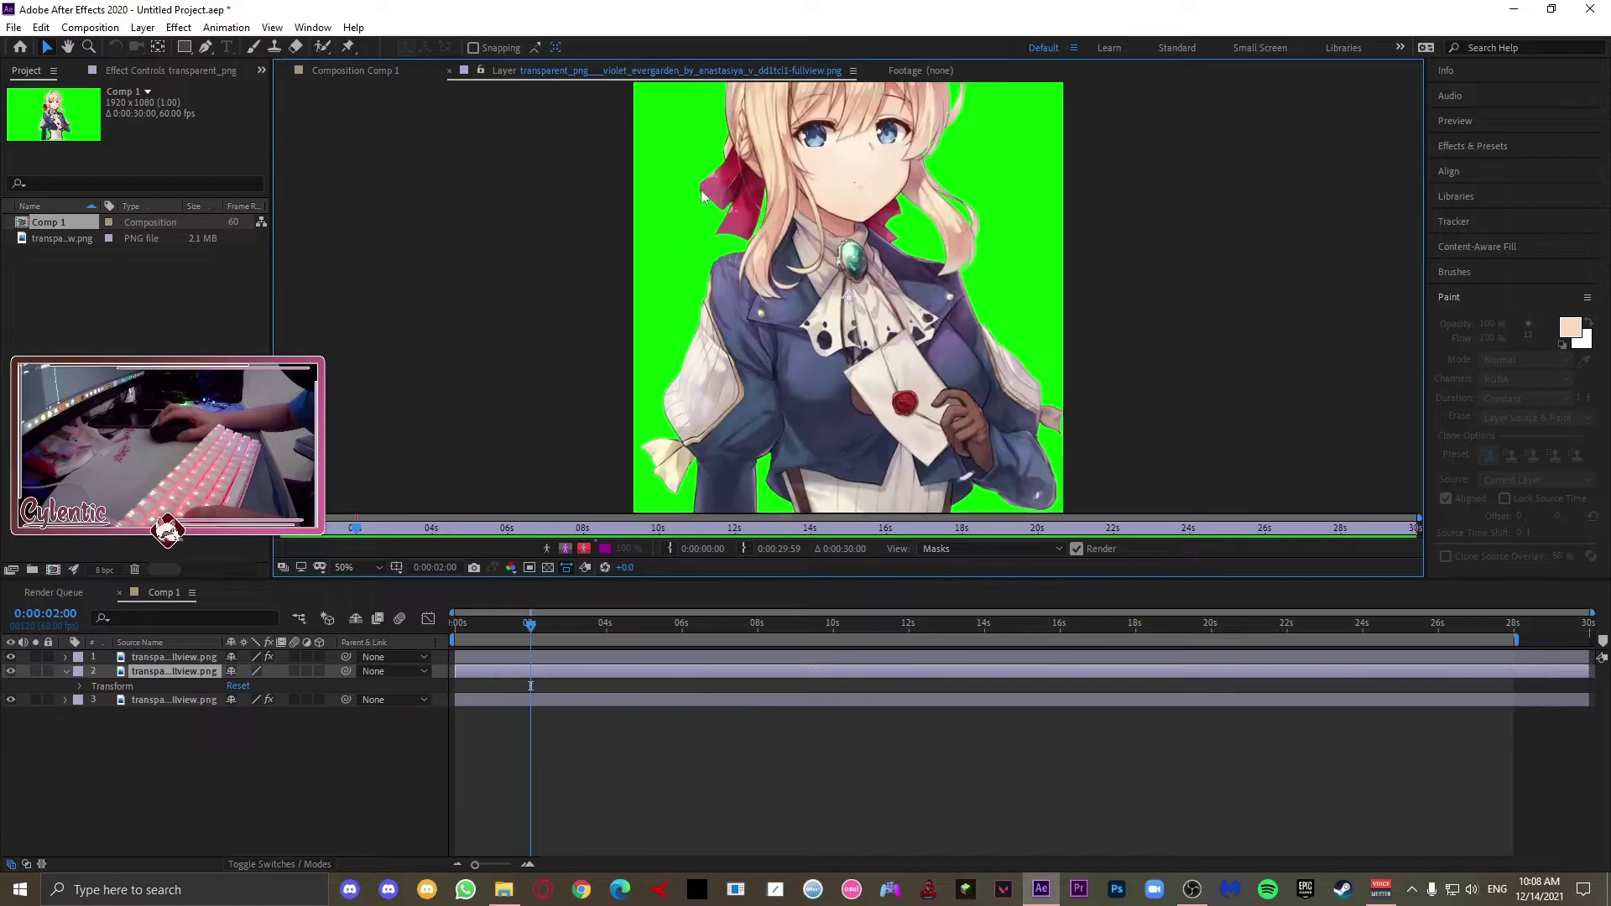
click(68, 47)
scroll(777, 242, up, 4)
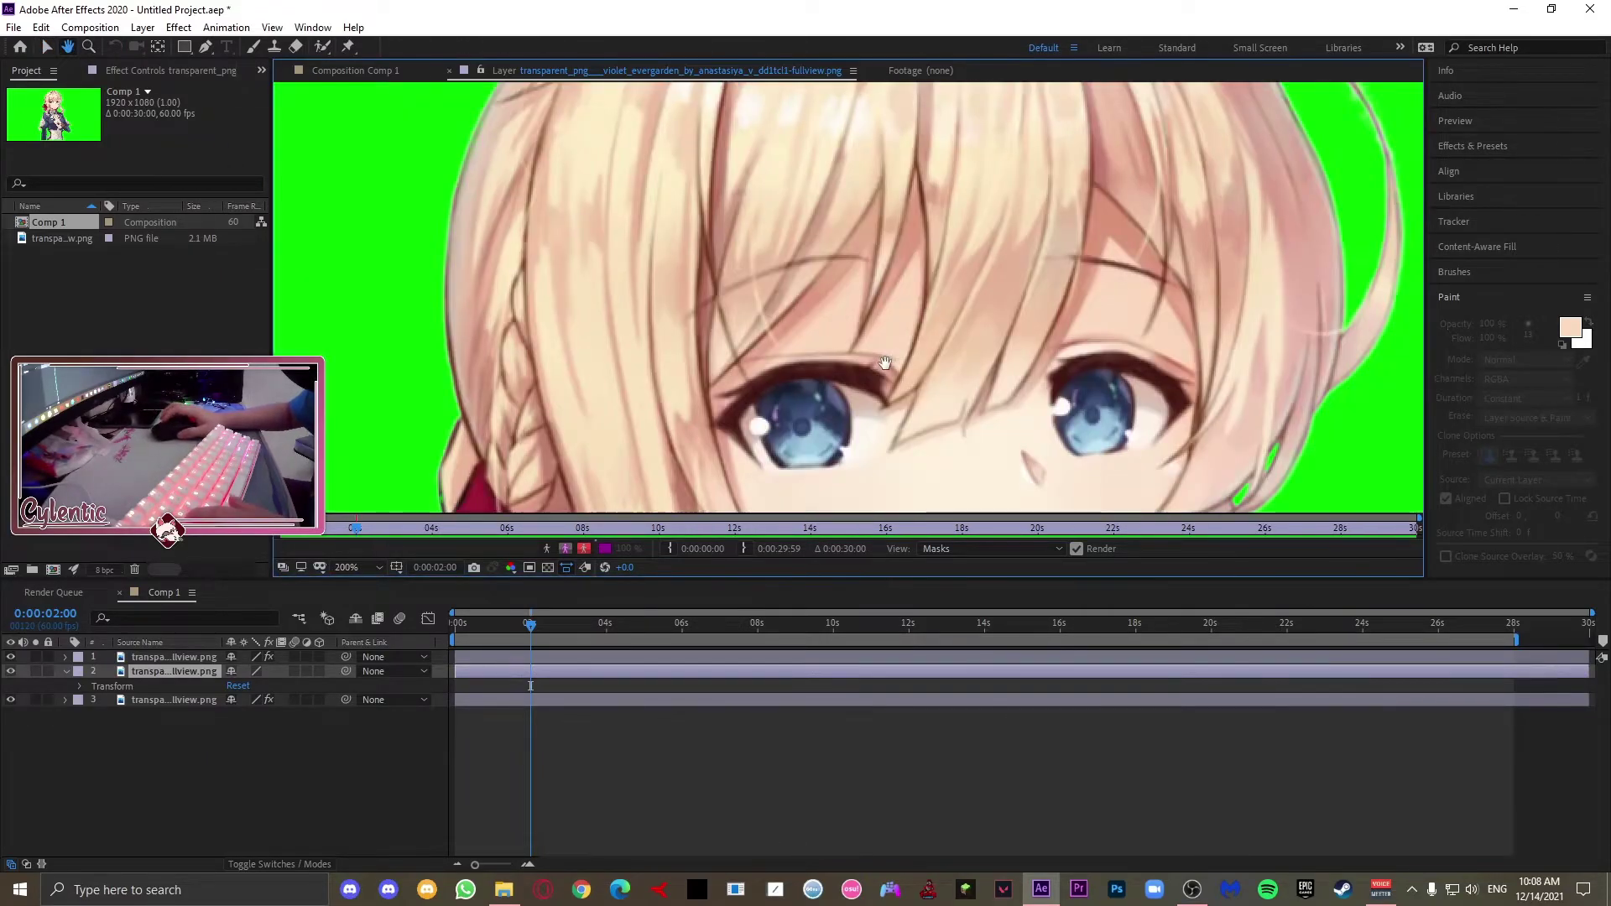
key(g)
key(period)
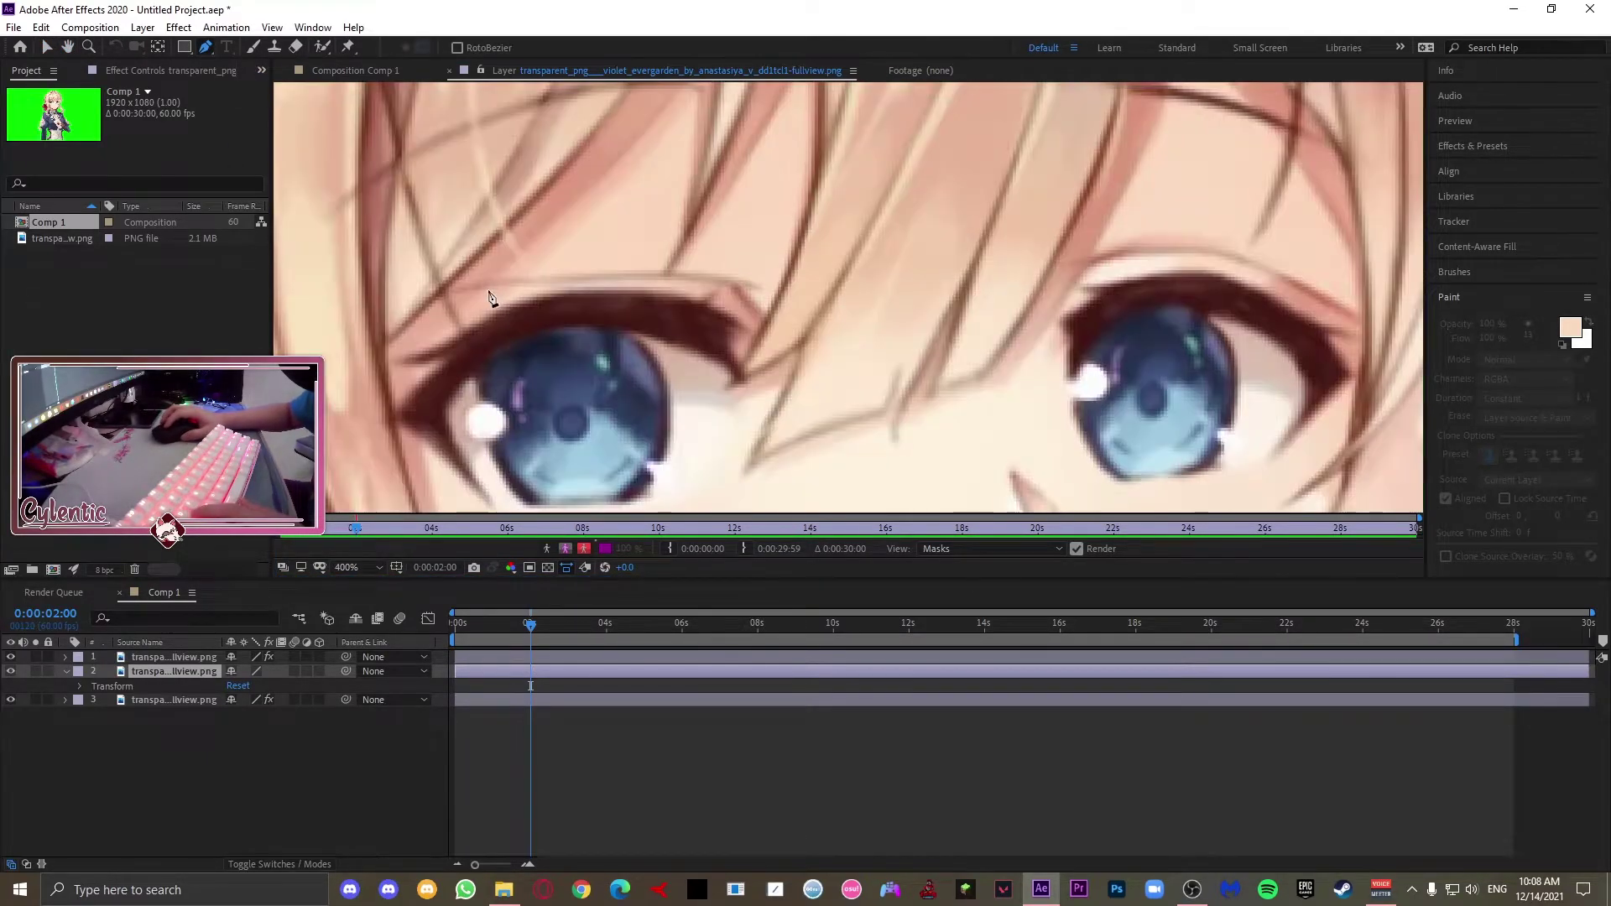
click(747, 269)
click(668, 272)
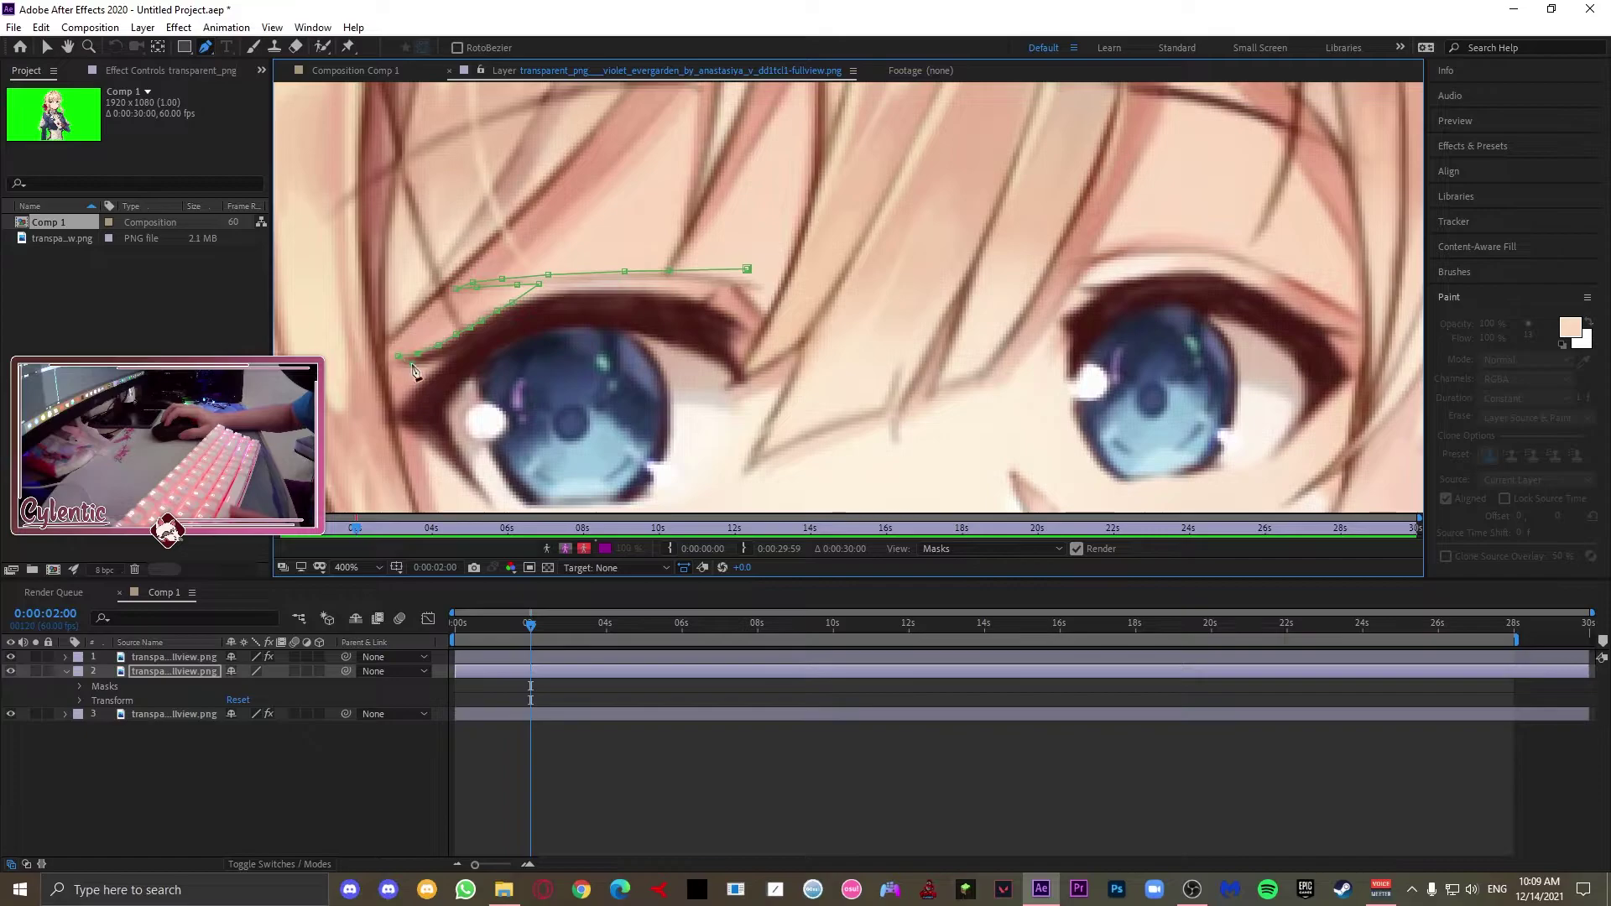
Step: Trace the mask around the left eye's lower lid and inner corner and close it at the starting point
click(439, 455)
click(458, 474)
click(479, 492)
click(492, 504)
drag(610, 309, 561, 202)
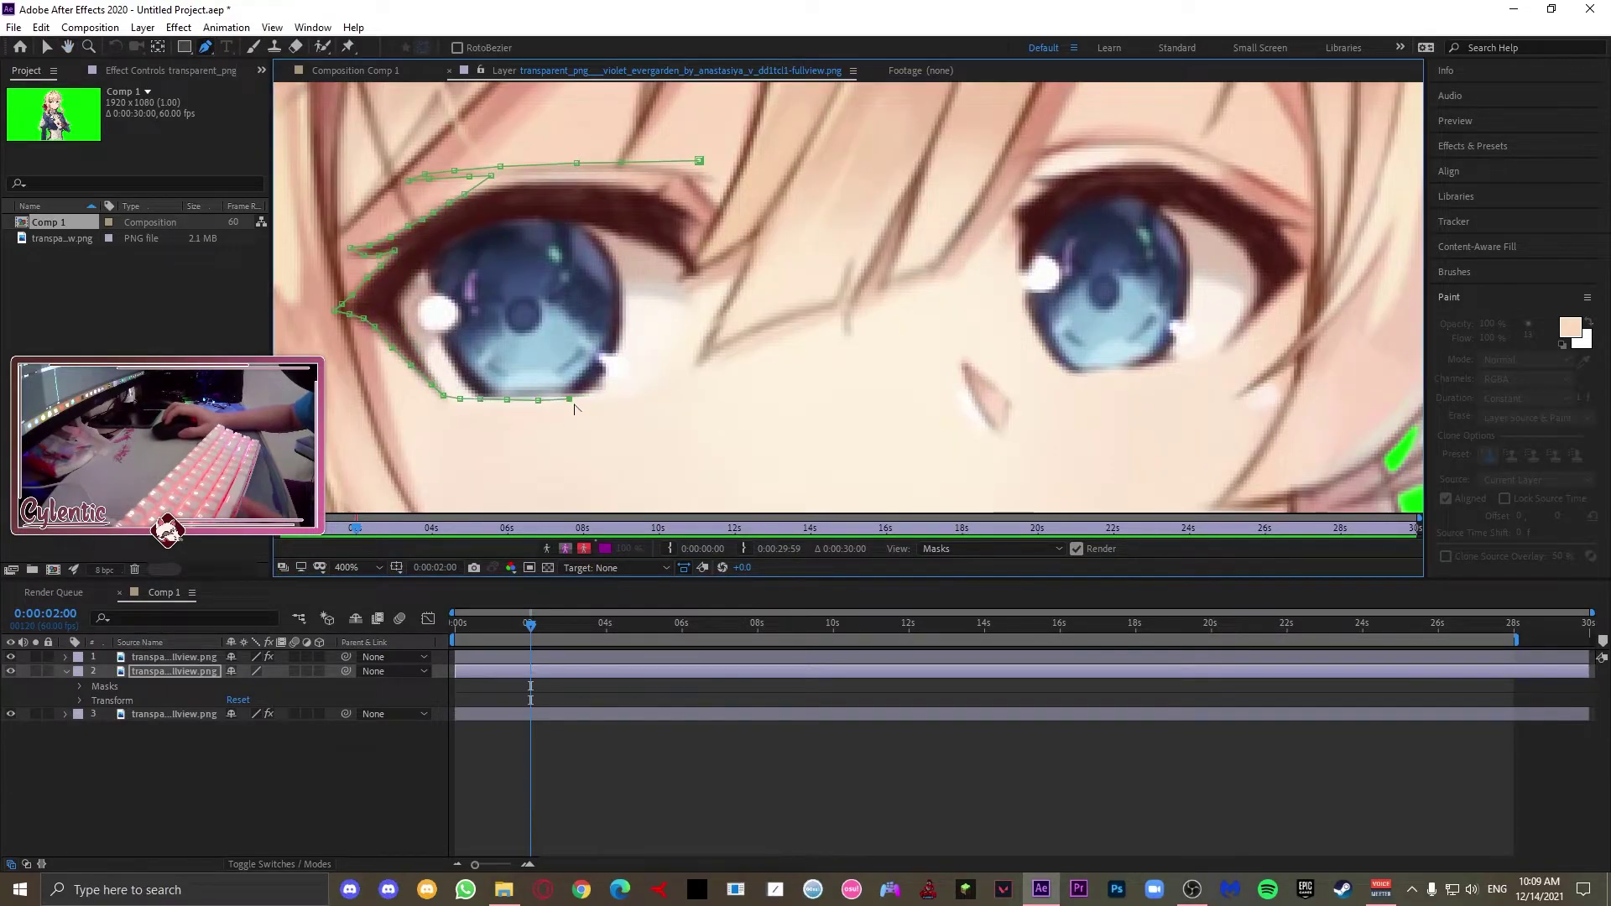
click(662, 359)
click(676, 321)
click(683, 302)
click(689, 290)
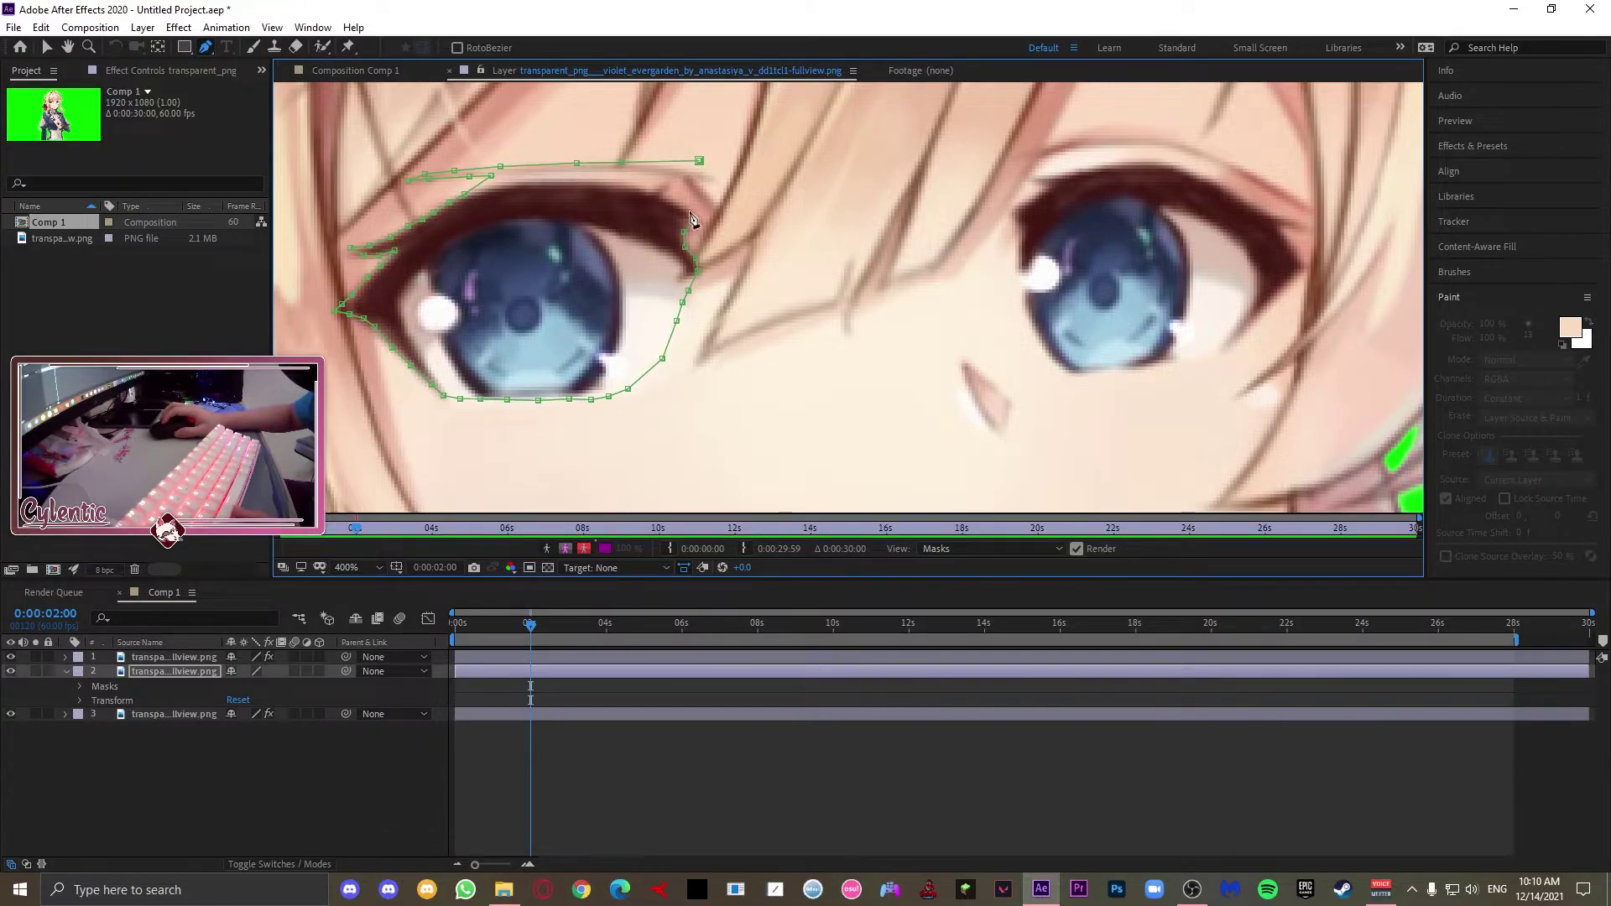
click(699, 160)
Step: Set the mode of the left eye's mask, Mask 1, to None
scroll(719, 360, down, 3)
click(79, 686)
click(251, 700)
click(251, 718)
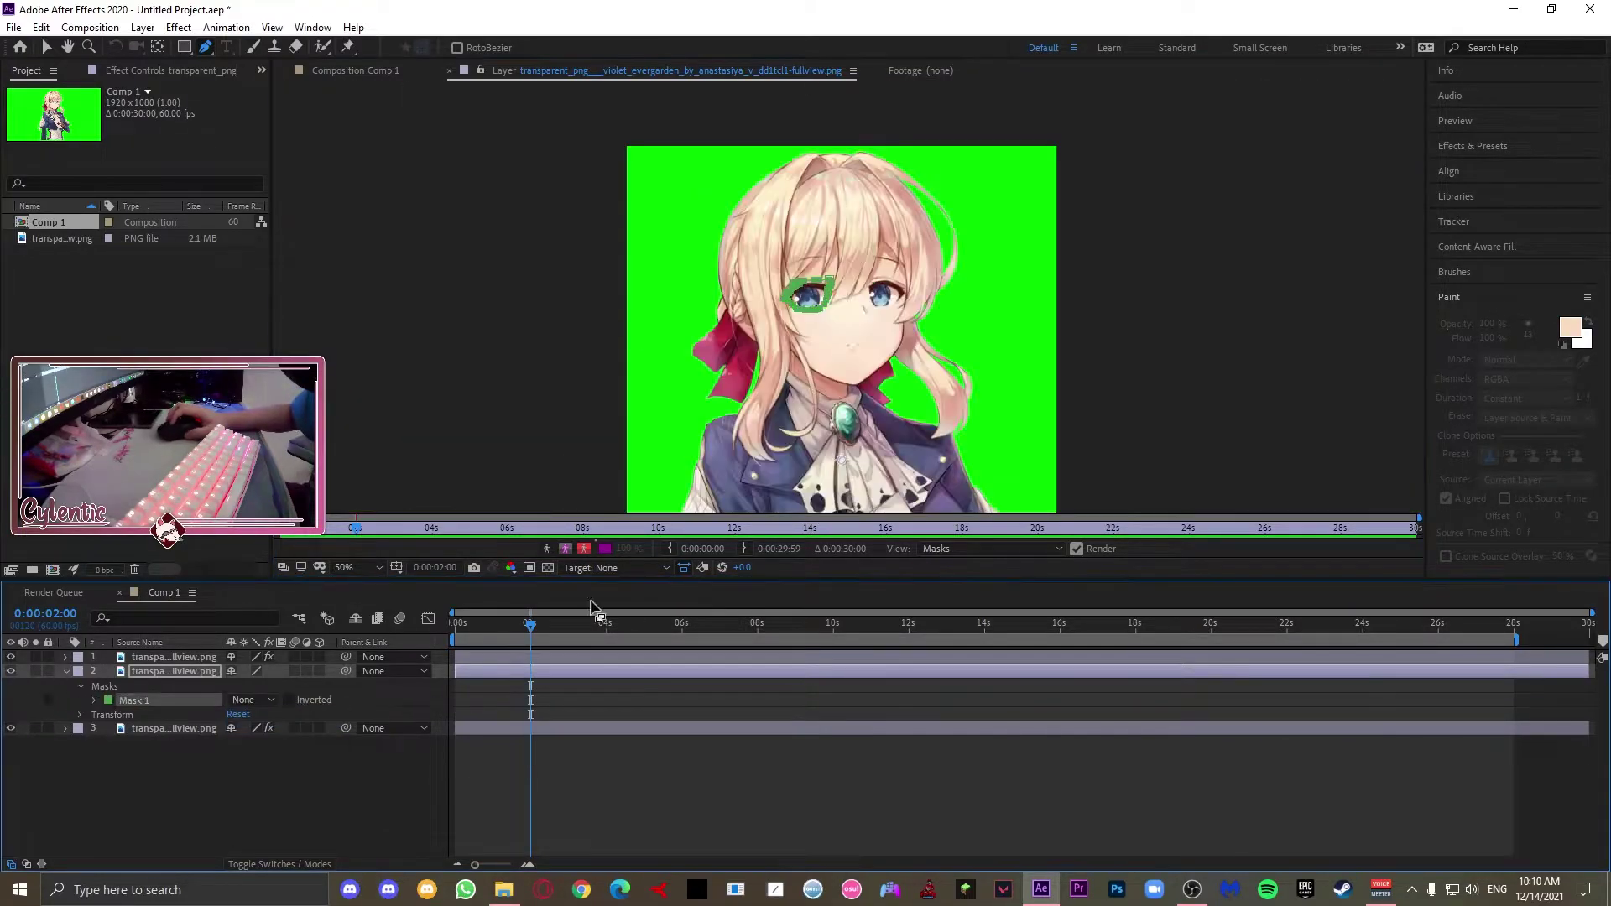
Step: Trace a second mask around the right eye and set both eye masks to Add
scroll(982, 302, up, 3)
drag(982, 302, 536, 347)
click(598, 184)
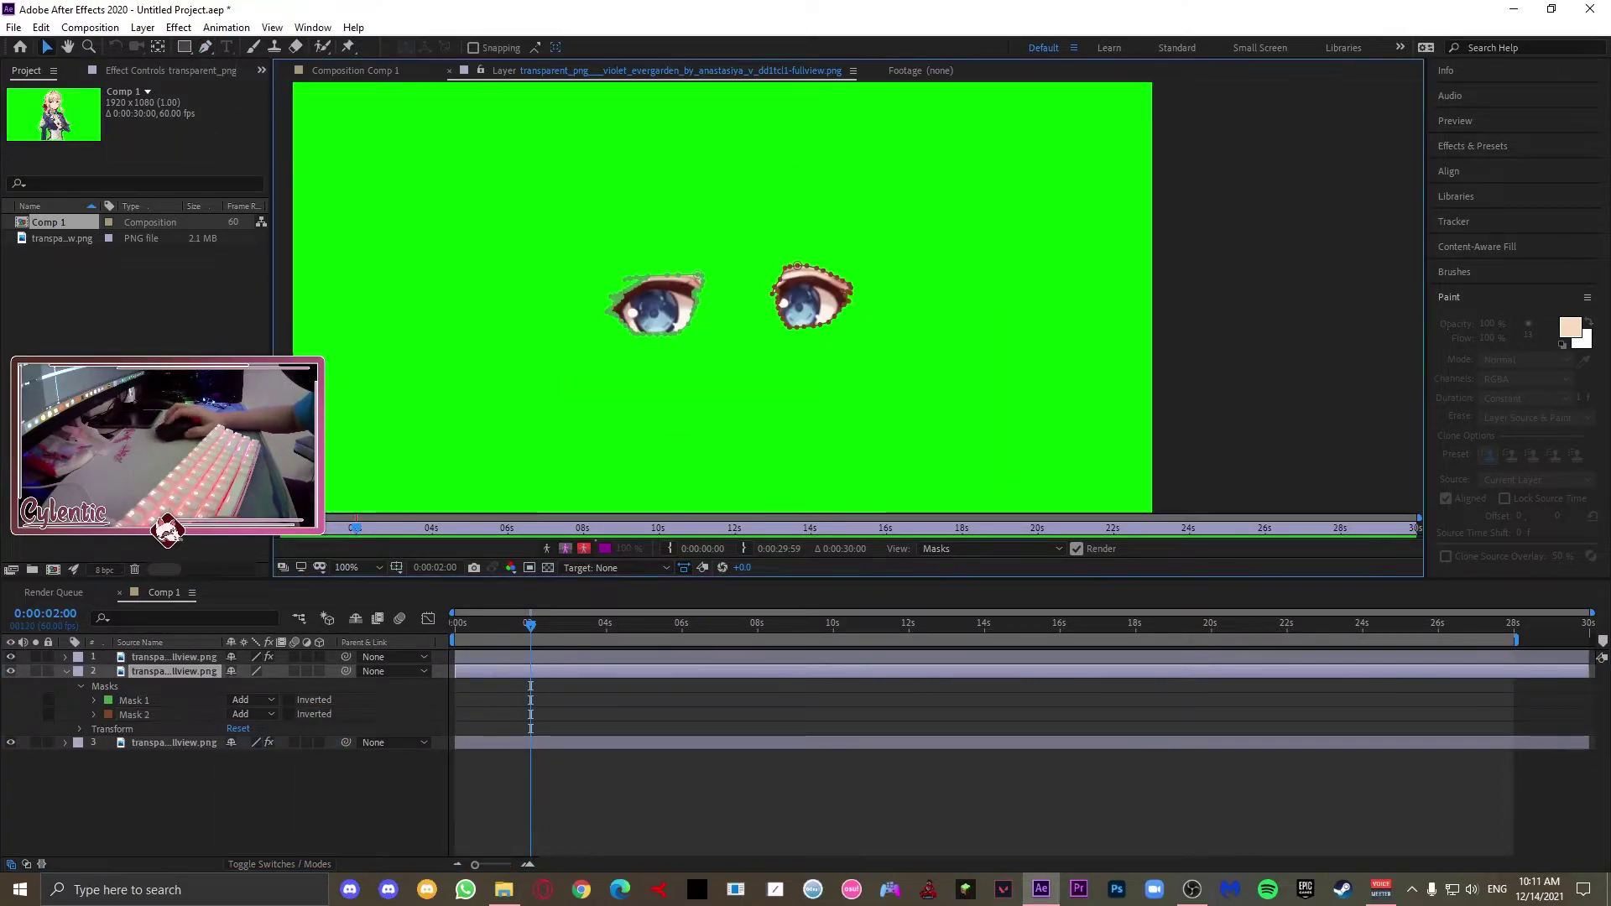
Step: Place Puppet pins along the left eye's upper lid and outer corner, replacing the crowded ones with a single pin
key(period)
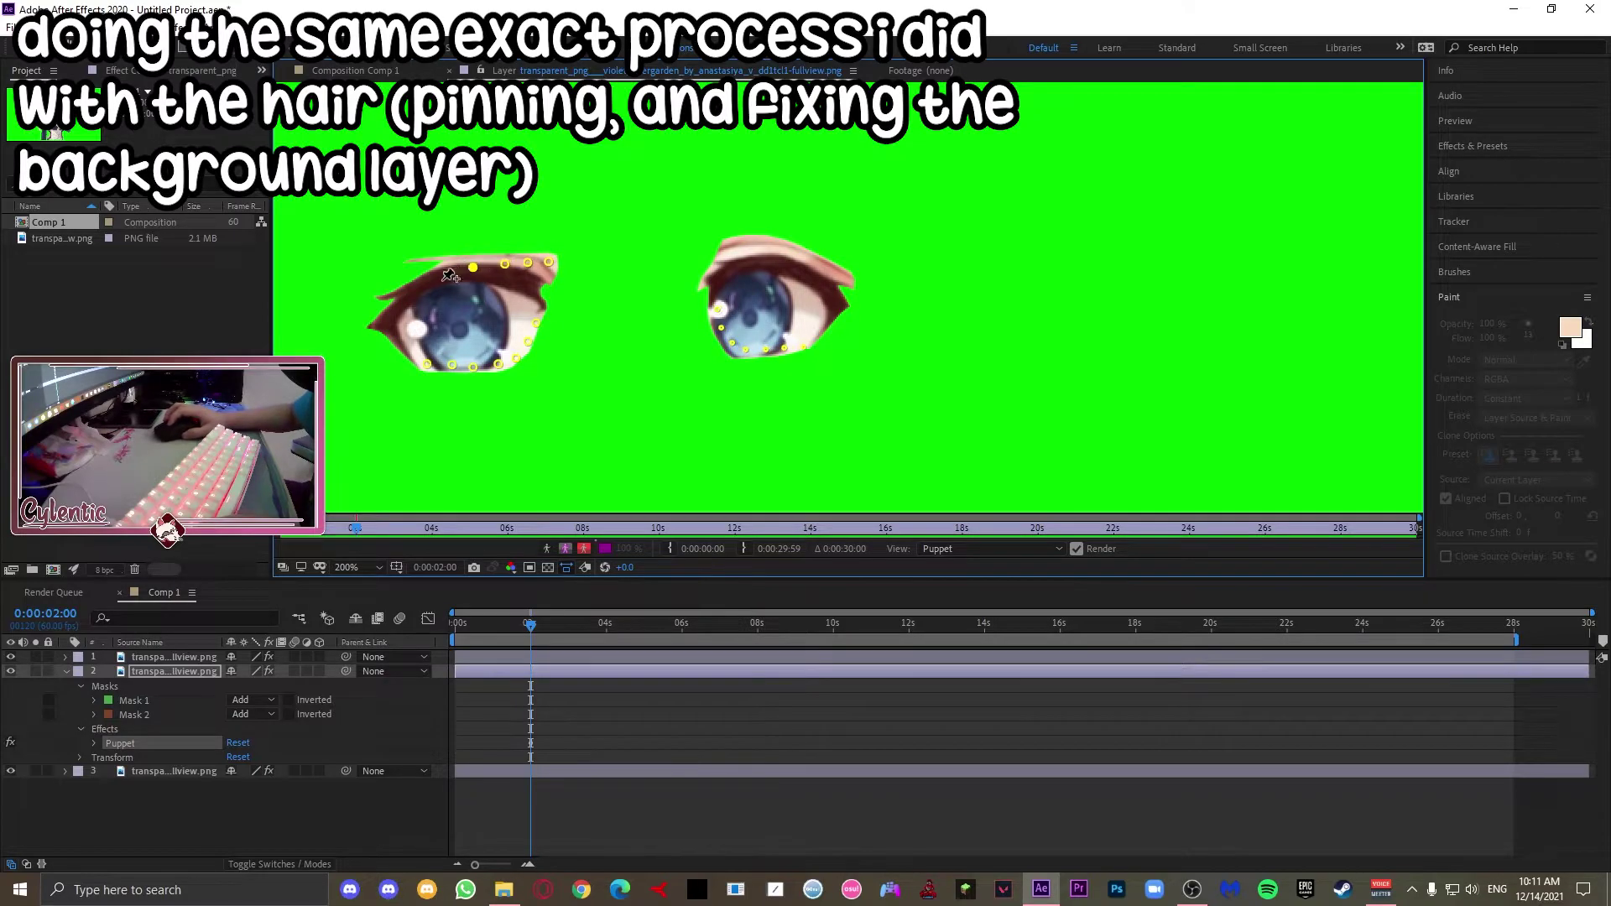
click(412, 289)
click(380, 321)
click(451, 268)
drag(466, 252, 532, 336)
key(Delete)
click(488, 264)
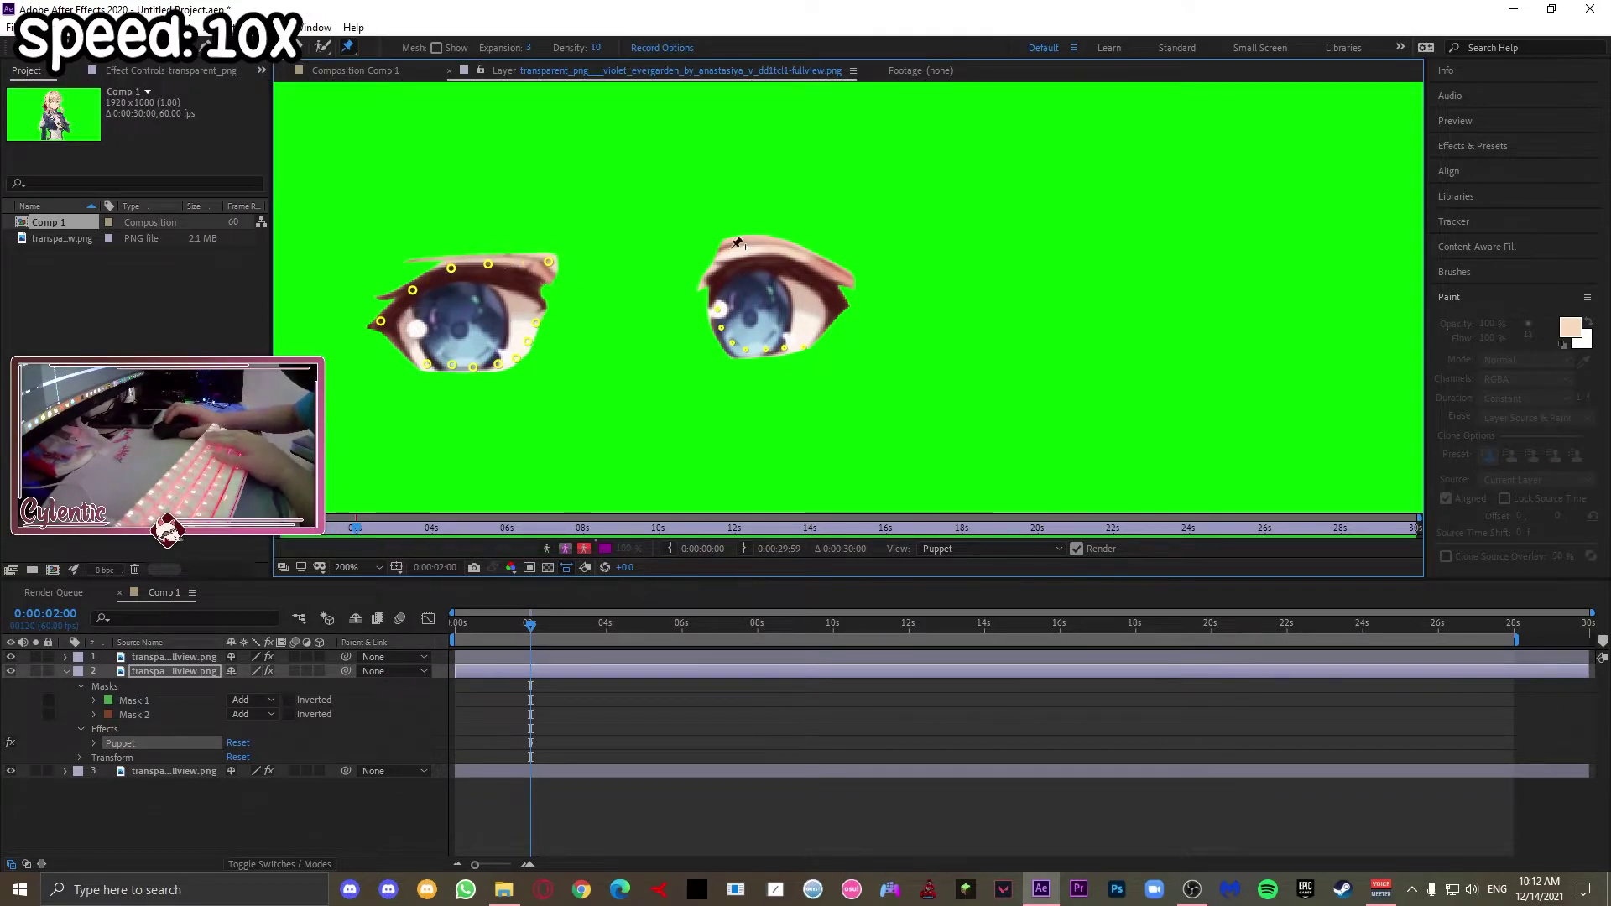
Step: Place five Puppet pins along the right eye's upper lid and outer corner
click(731, 248)
click(710, 277)
click(774, 248)
click(846, 280)
click(834, 303)
Step: Copy the right eye's Puppet pin keyframes from 2 s to 4 s and 0 s
key(u)
key(v)
scroll(511, 768, down, 3)
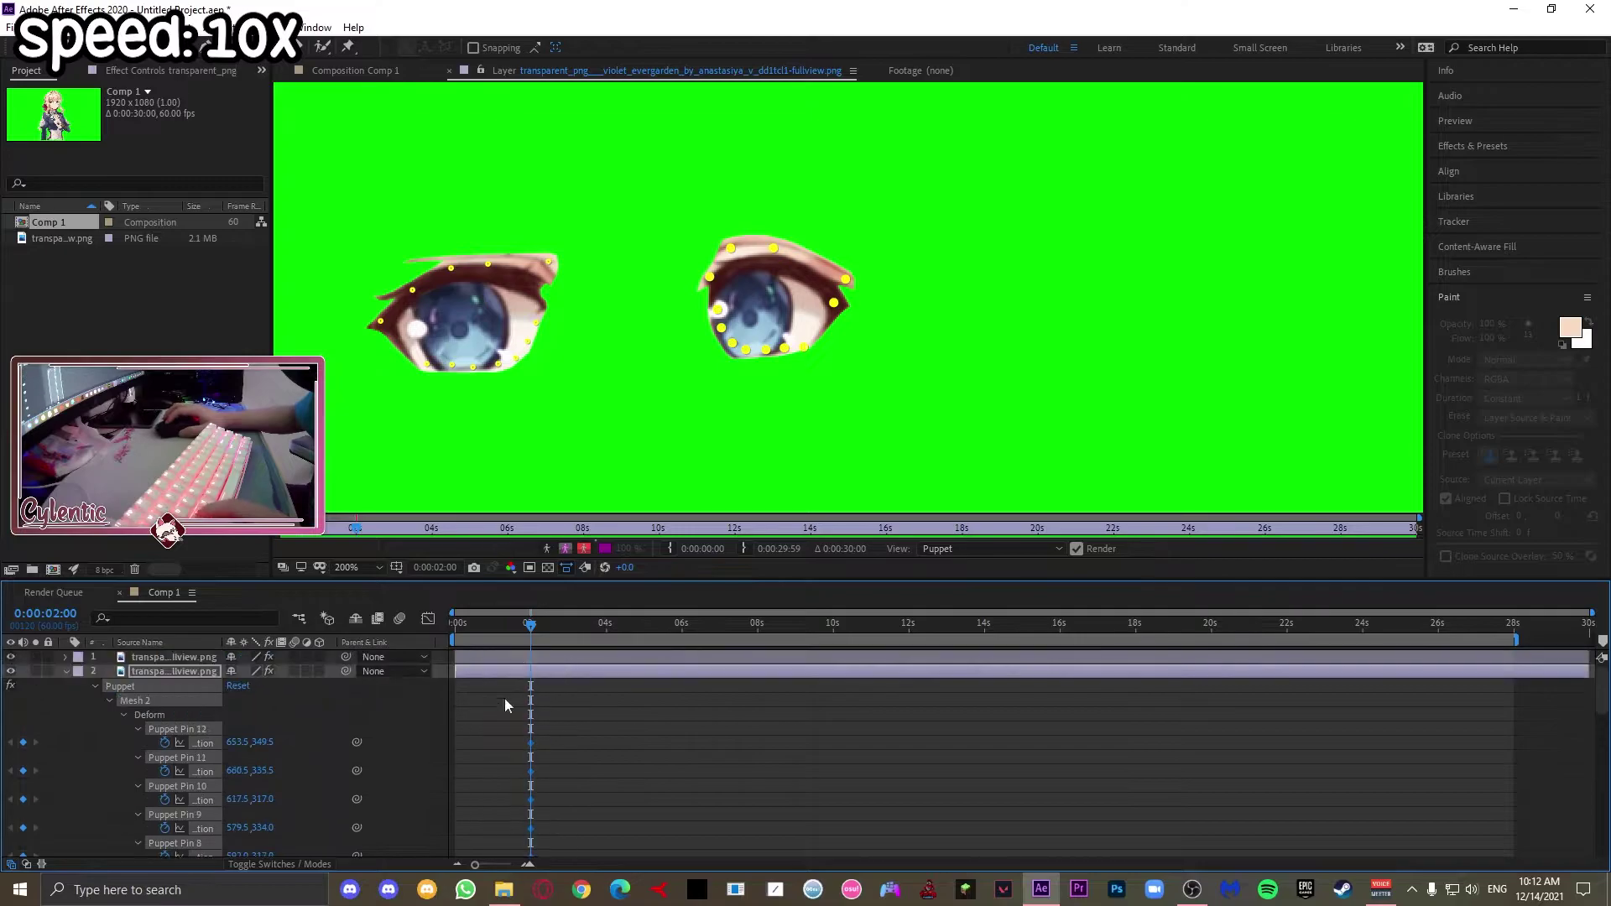
click(604, 629)
key(ctrl+v)
click(455, 630)
key(ctrl+v)
scroll(507, 738, down, 8)
drag(507, 701, 554, 856)
click(606, 630)
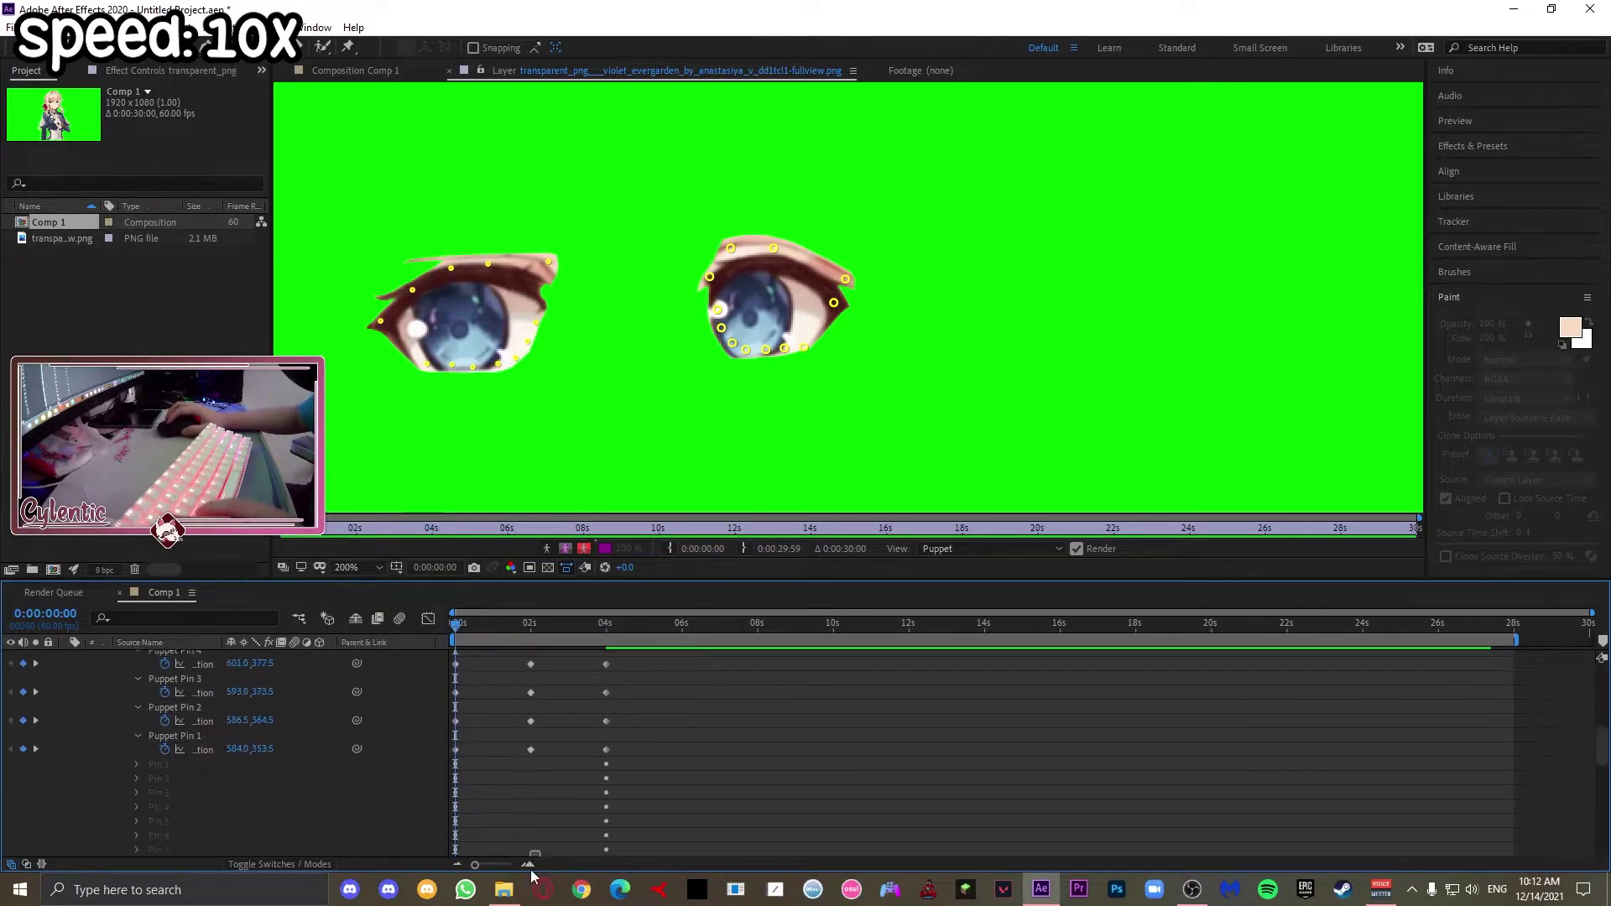
drag(531, 869, 517, 713)
Step: Copy the left eye's Puppet pin keyframes from 2 s to 0 s and 4 s
scroll(425, 763, up, 5)
scroll(352, 747, down, 3)
click(205, 726)
scroll(205, 727, down, 5)
drag(554, 835, 497, 832)
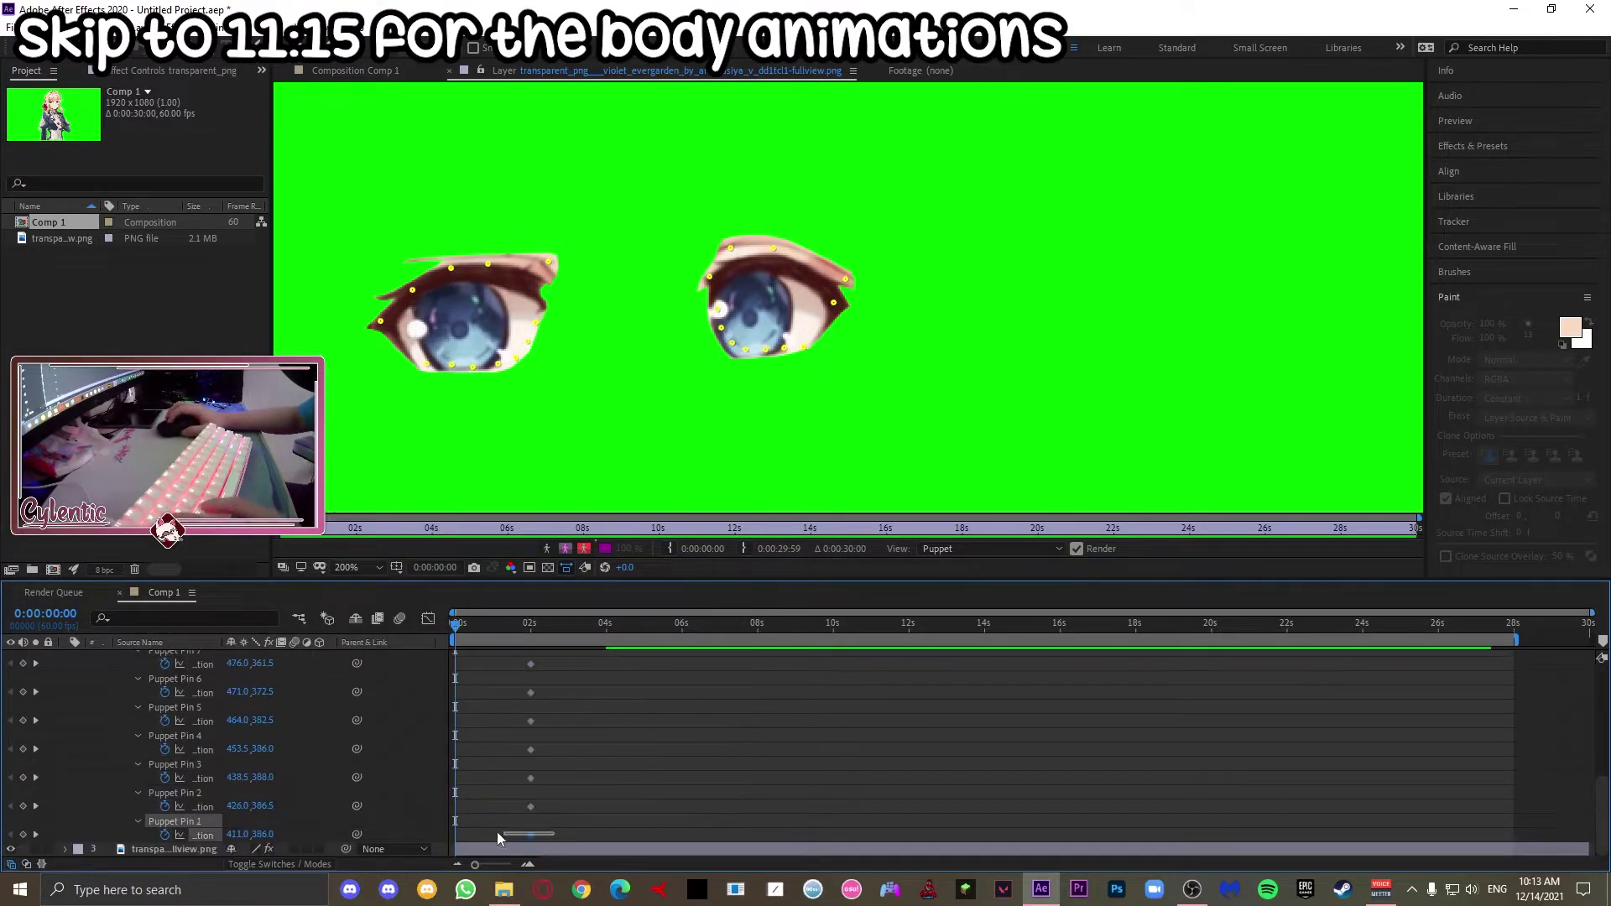
scroll(497, 833, up, 10)
scroll(159, 713, down, 3)
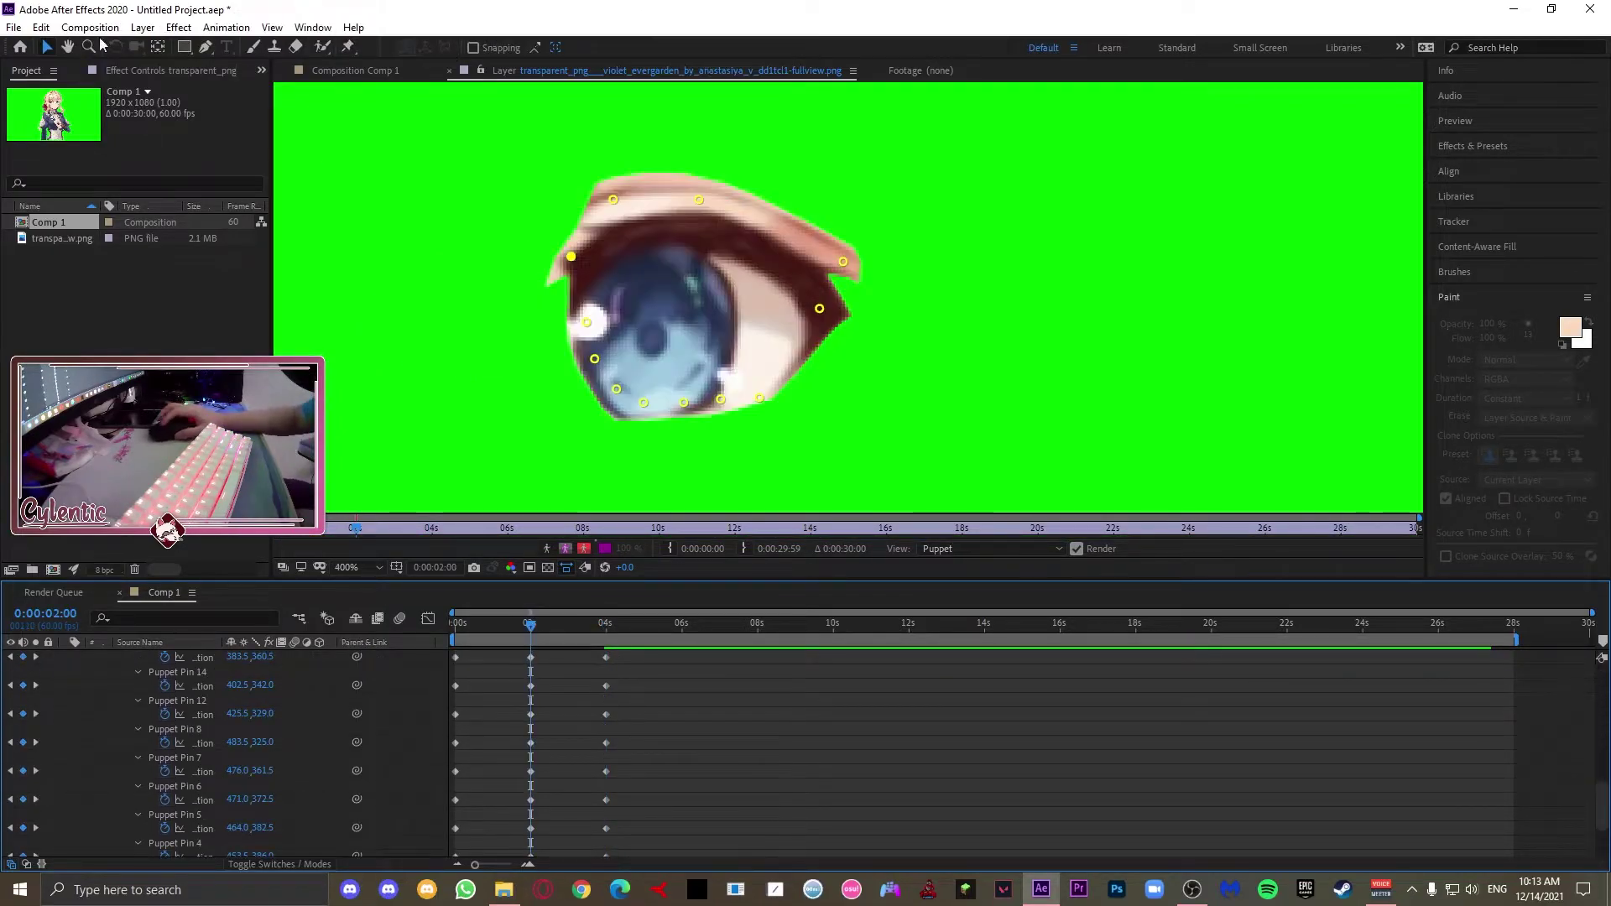
Step: At 2 s, move the right eye's upper-lid and outer-corner pins slightly downward to lower the lid
drag(571, 256, 577, 270)
drag(613, 199, 700, 214)
drag(844, 261, 836, 277)
drag(820, 309, 812, 327)
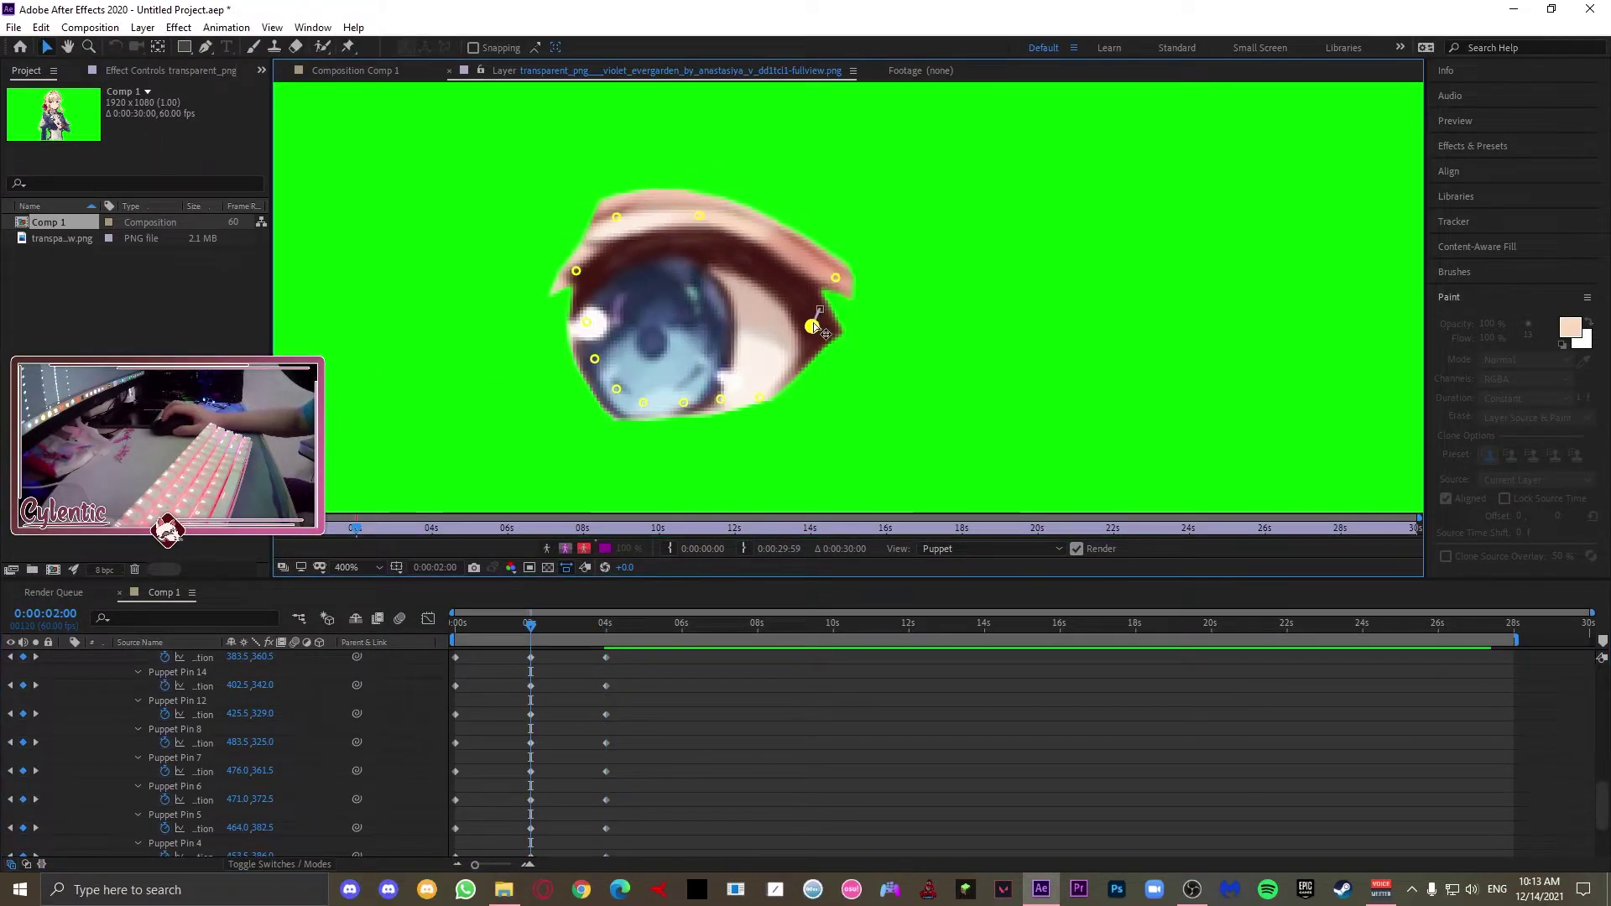
drag(700, 214, 700, 226)
Step: At 2 s, lower the left eye's upper-lid and outer-corner pins so its lid droops slightly
drag(571, 272, 1241, 272)
drag(582, 346, 585, 361)
drag(646, 284, 648, 299)
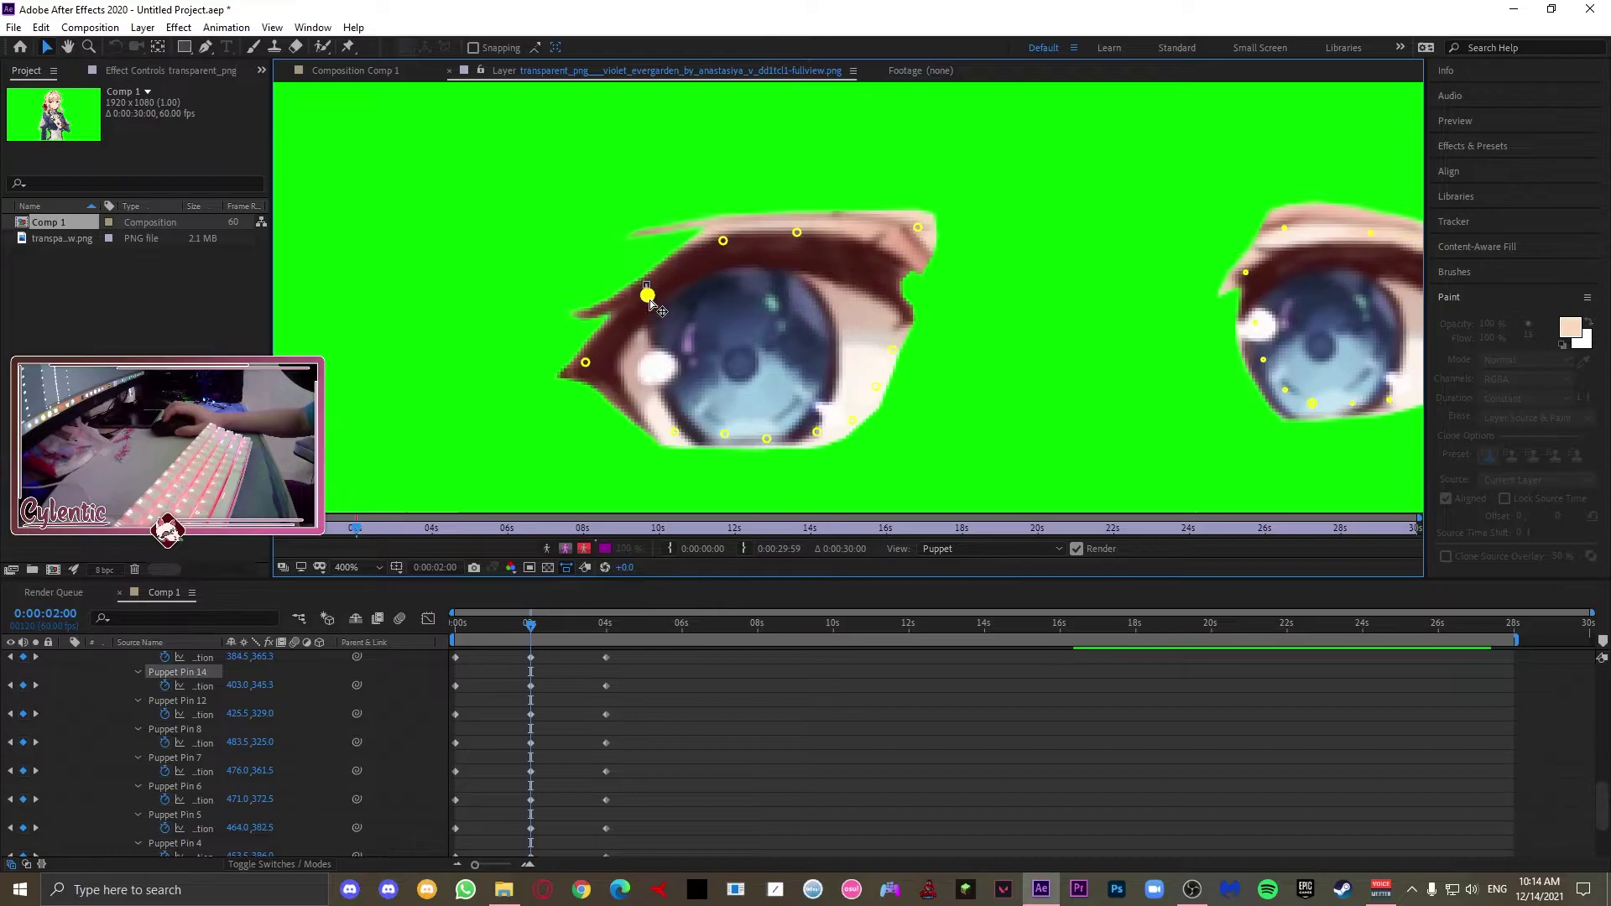
drag(722, 241, 724, 256)
drag(797, 223, 798, 238)
drag(918, 227, 916, 259)
drag(798, 238, 800, 247)
drag(586, 362, 590, 368)
drag(648, 299, 654, 304)
drag(723, 255, 724, 266)
drag(915, 258, 913, 271)
drag(800, 246, 799, 255)
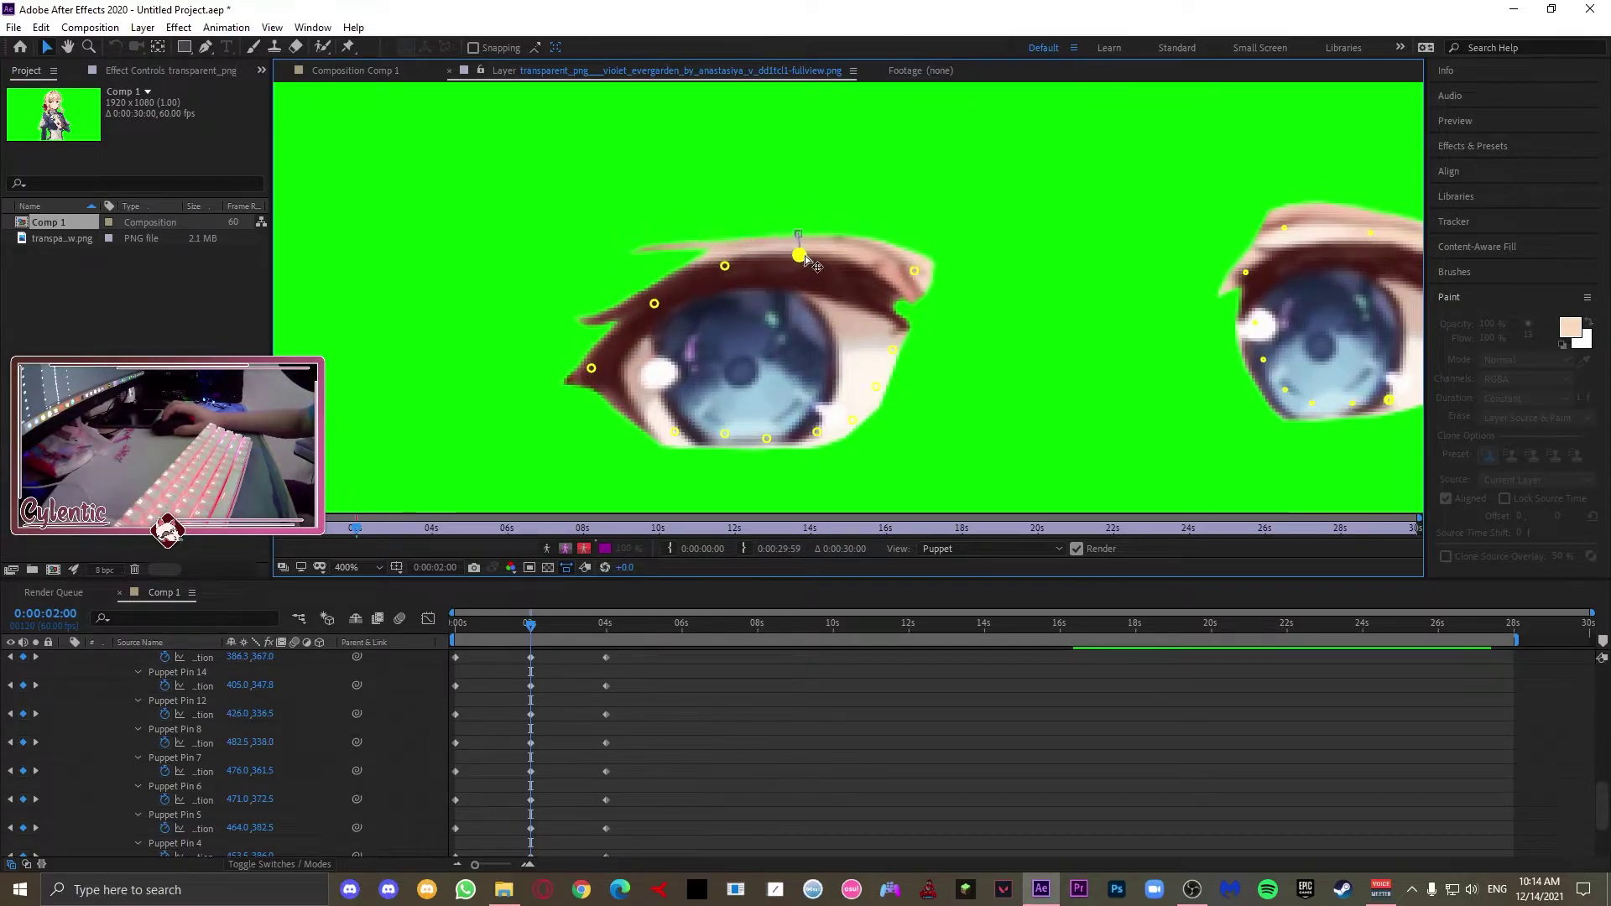
Step: On the original layer at 0 s, paint skin tone over the left eye's upper lid and outer lashes
drag(530, 625, 453, 631)
key(ctrl+alt+a)
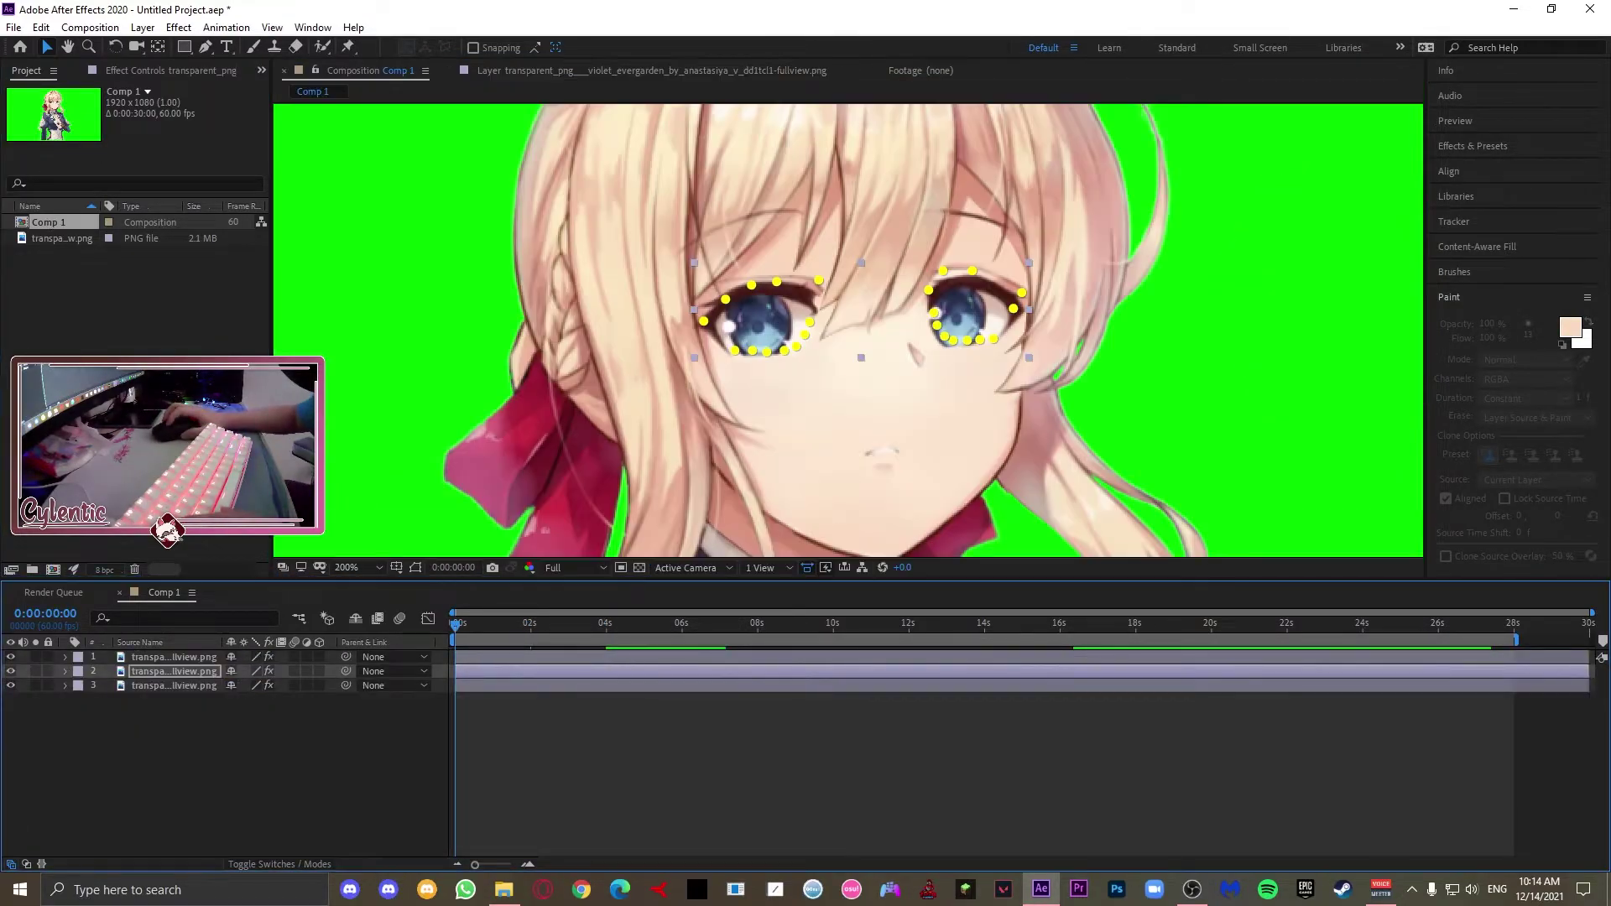
scroll(735, 294, up, 3)
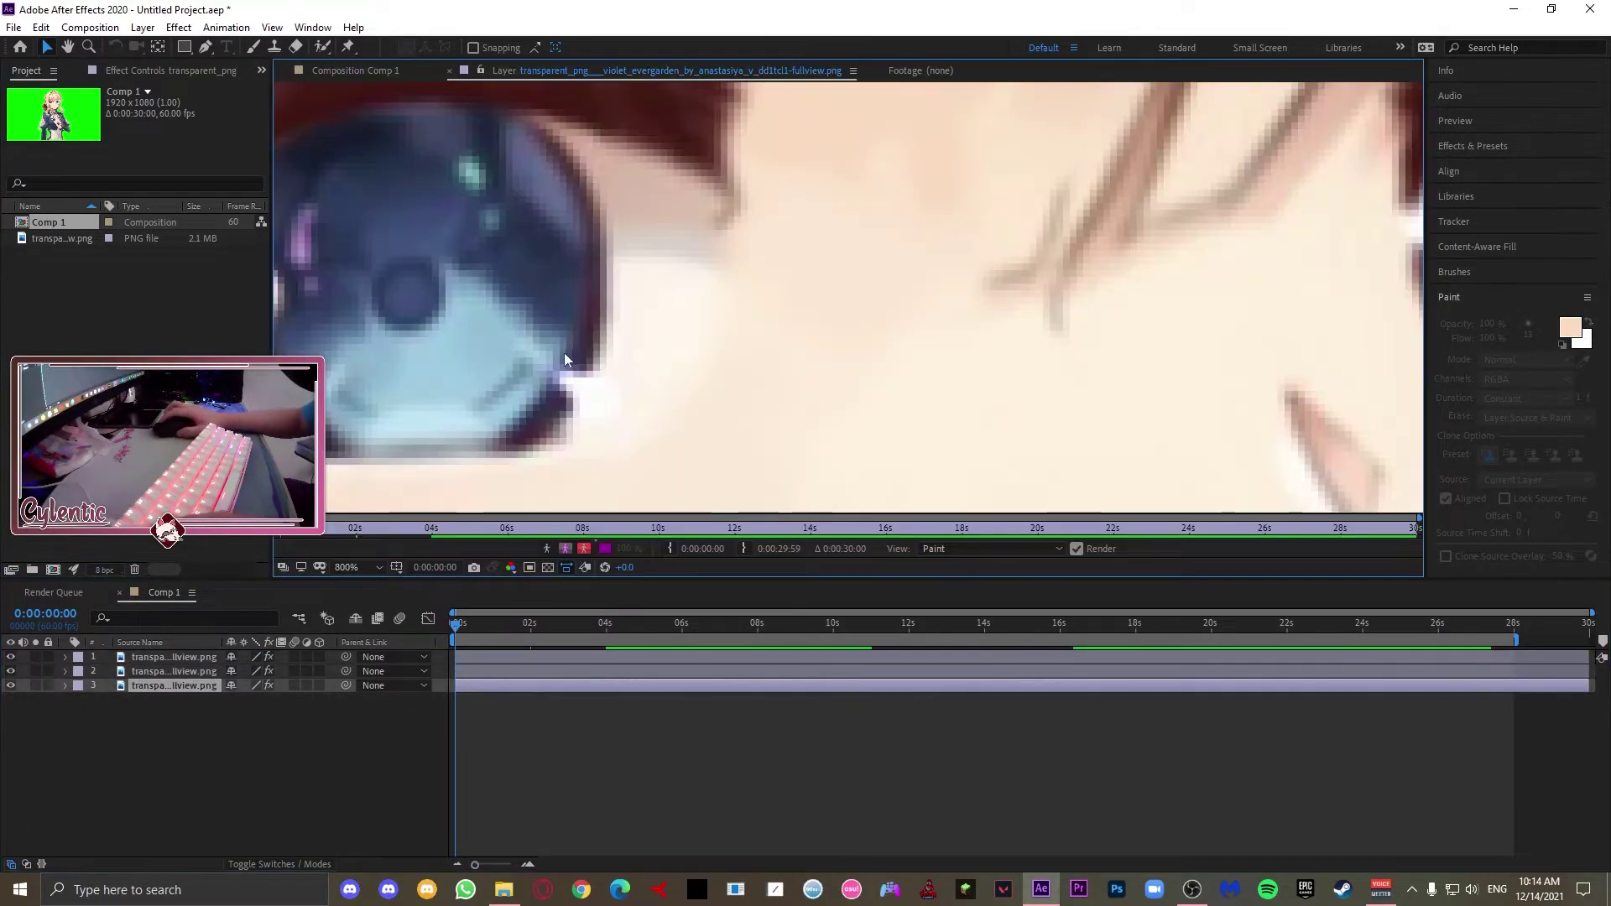
scroll(735, 293, down, 3)
scroll(734, 294, up, 2)
key(ctrl+b)
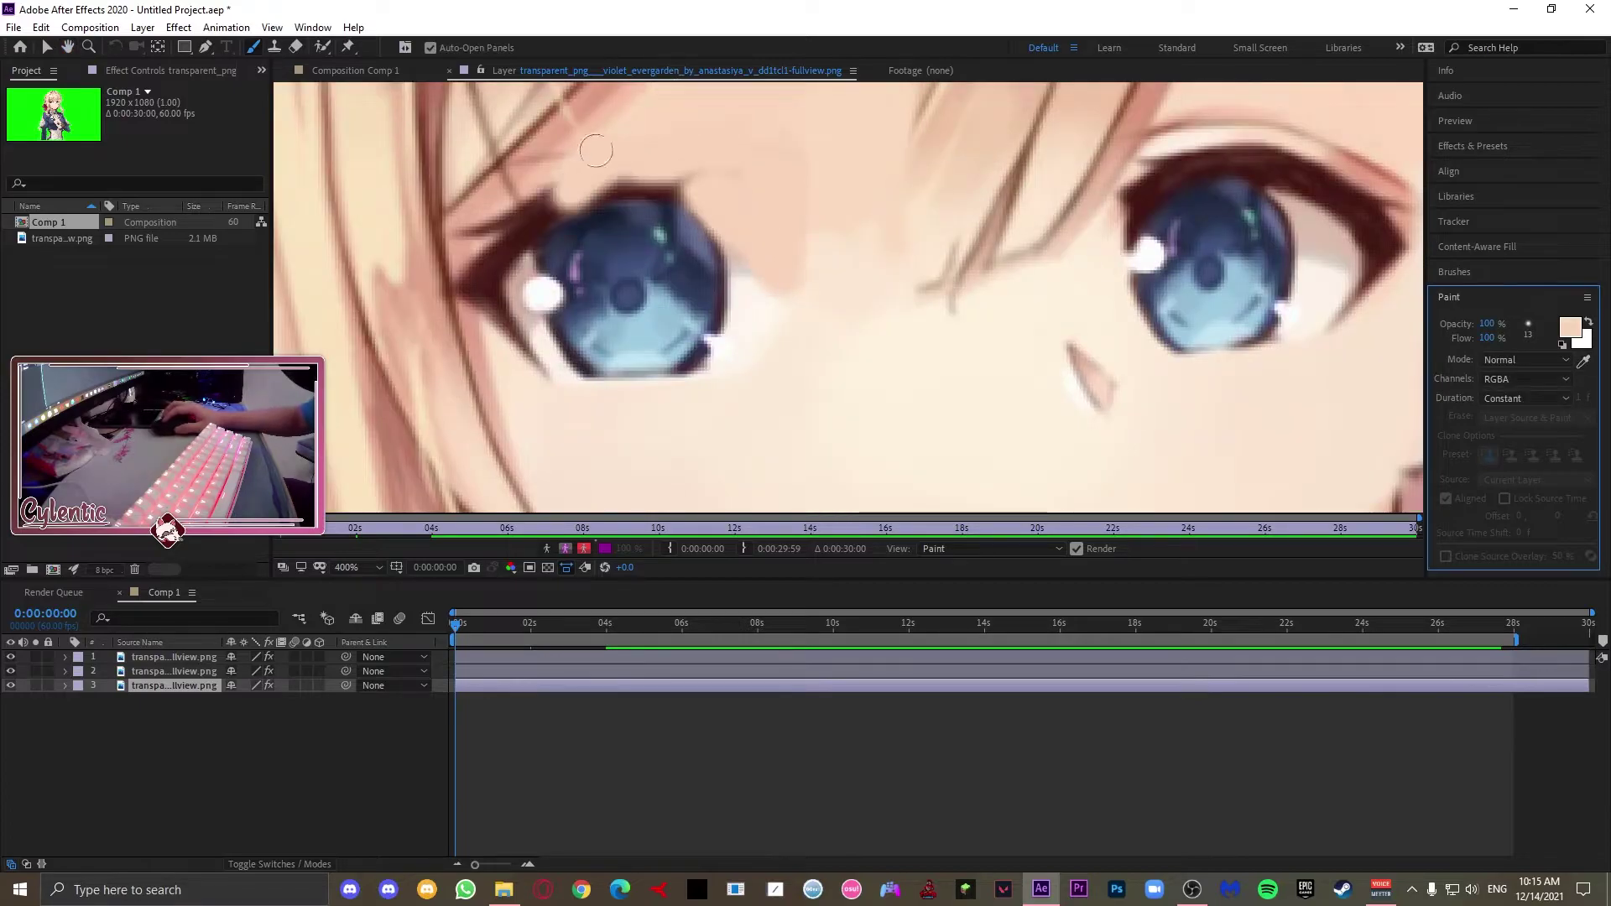
drag(485, 242, 458, 300)
drag(495, 294, 508, 168)
Step: Blend the skin between the left eye and the nose on the original layer using sampled skin tones
ctrl+click(831, 205)
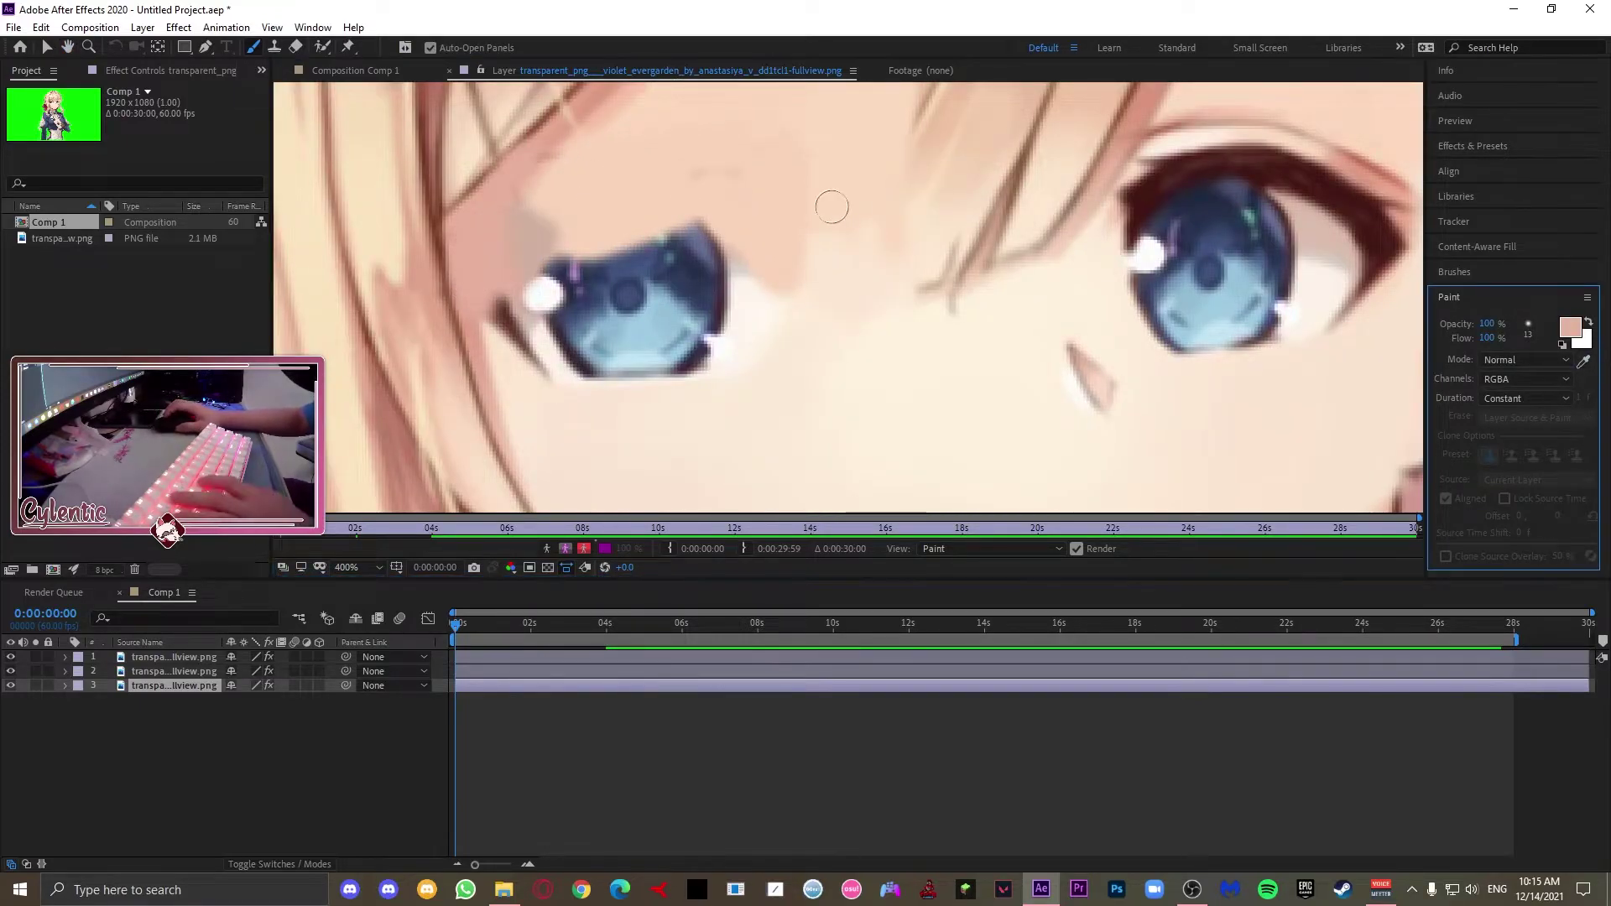
key(n)
mouse_move(830, 205)
mouse_down()
mouse_move(842, 350)
mouse_move(739, 423)
mouse_up()
ctrl+click(858, 410)
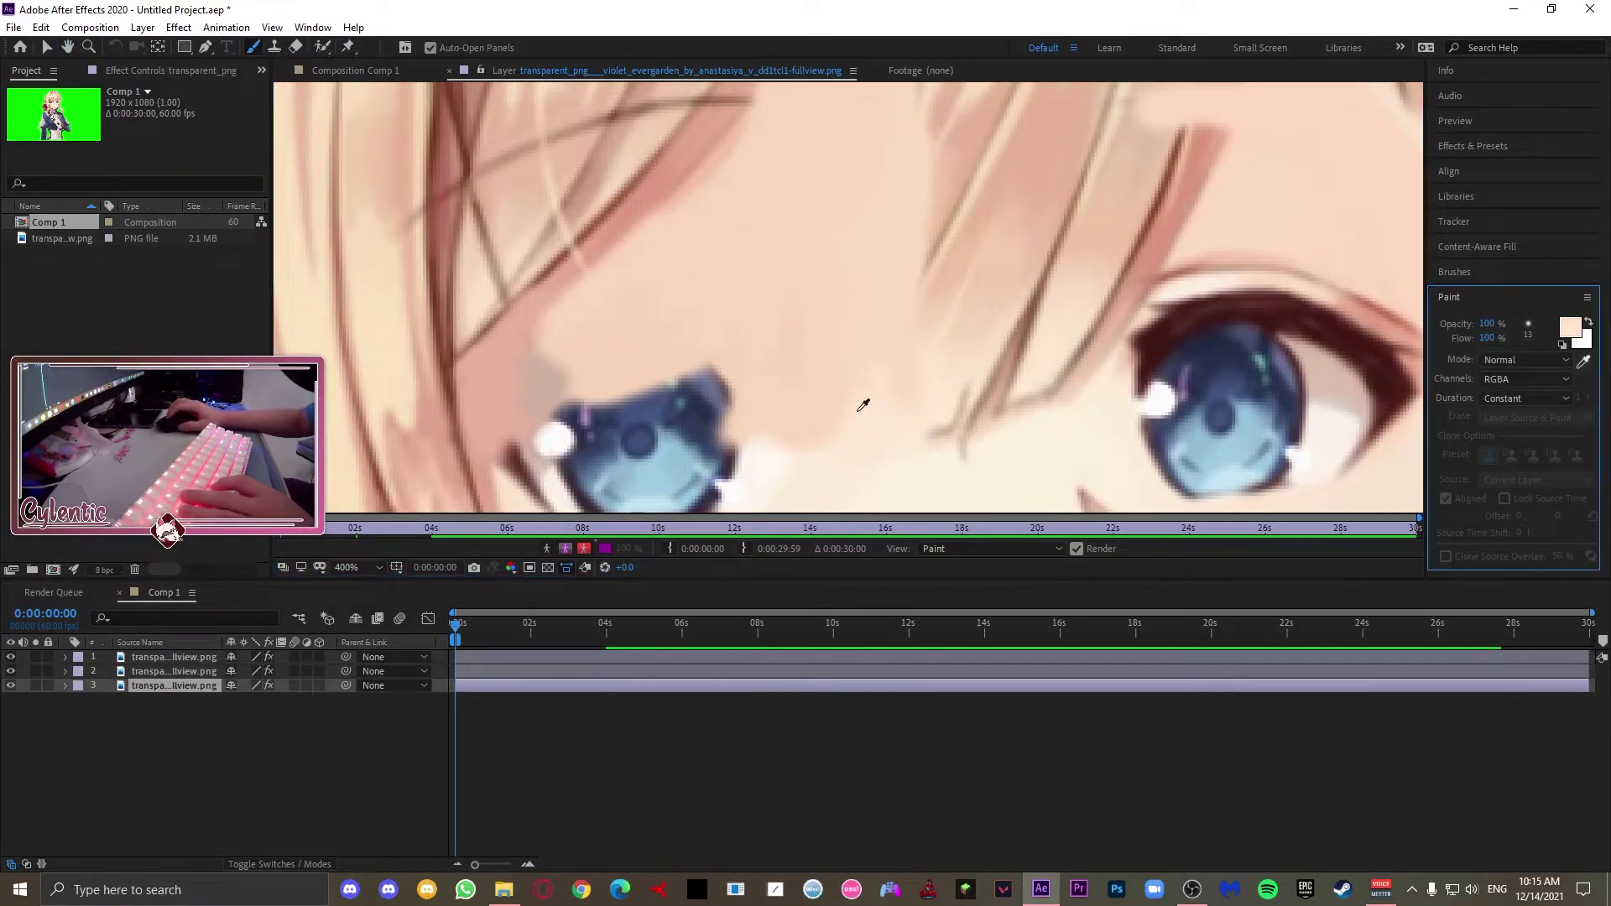
drag(857, 410, 824, 425)
scroll(899, 365, down, 2)
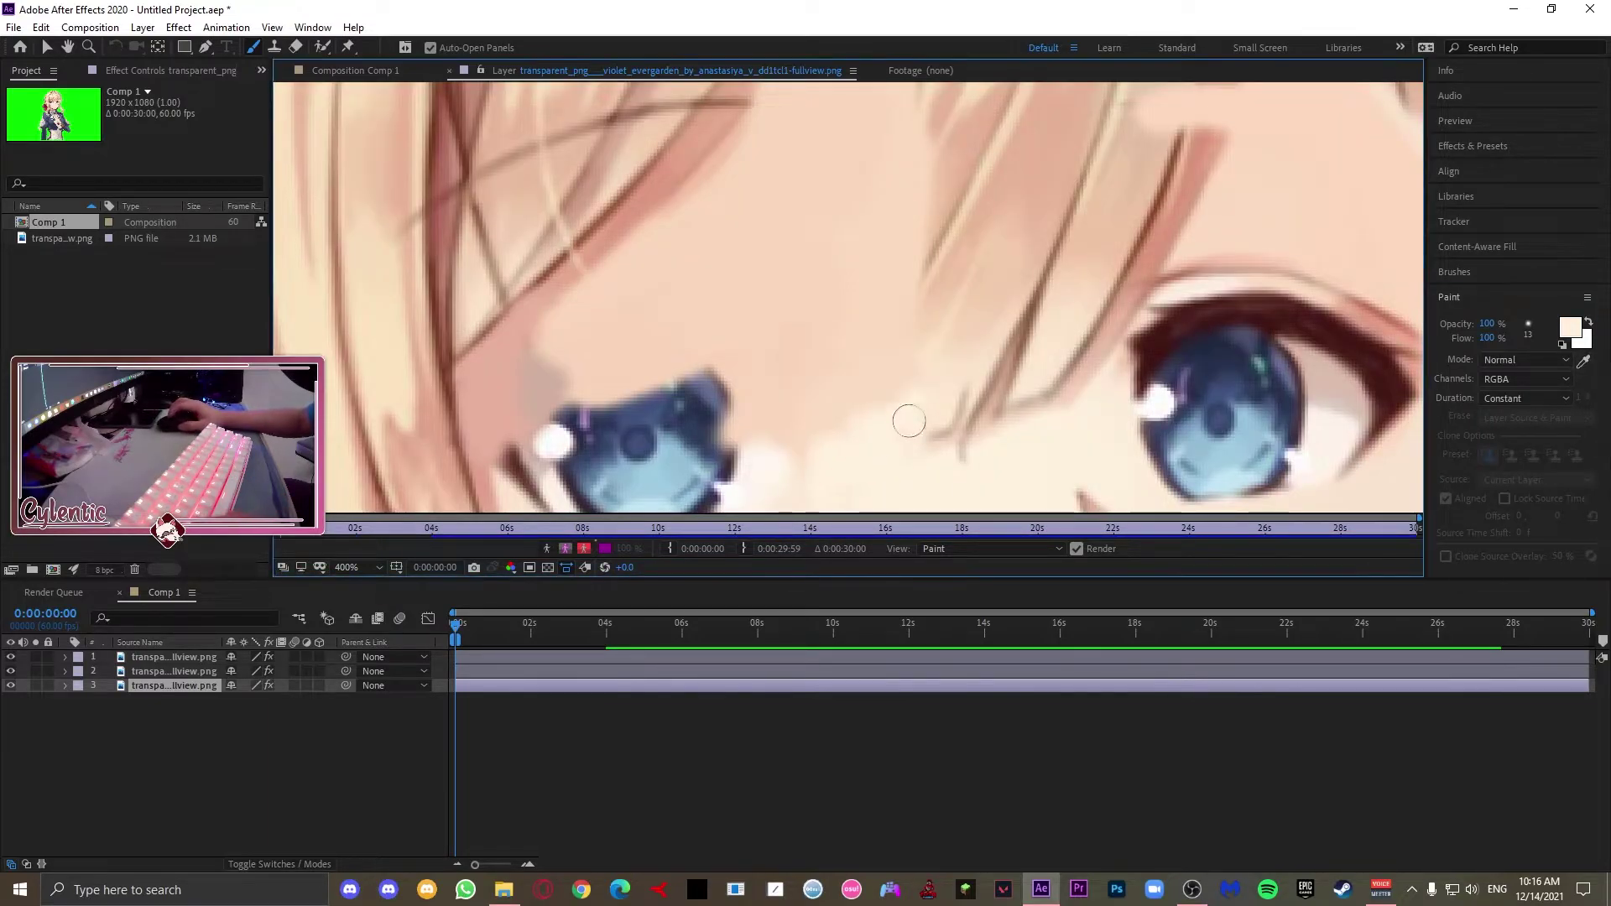
click(1583, 362)
click(1079, 260)
scroll(1079, 260, up, 1)
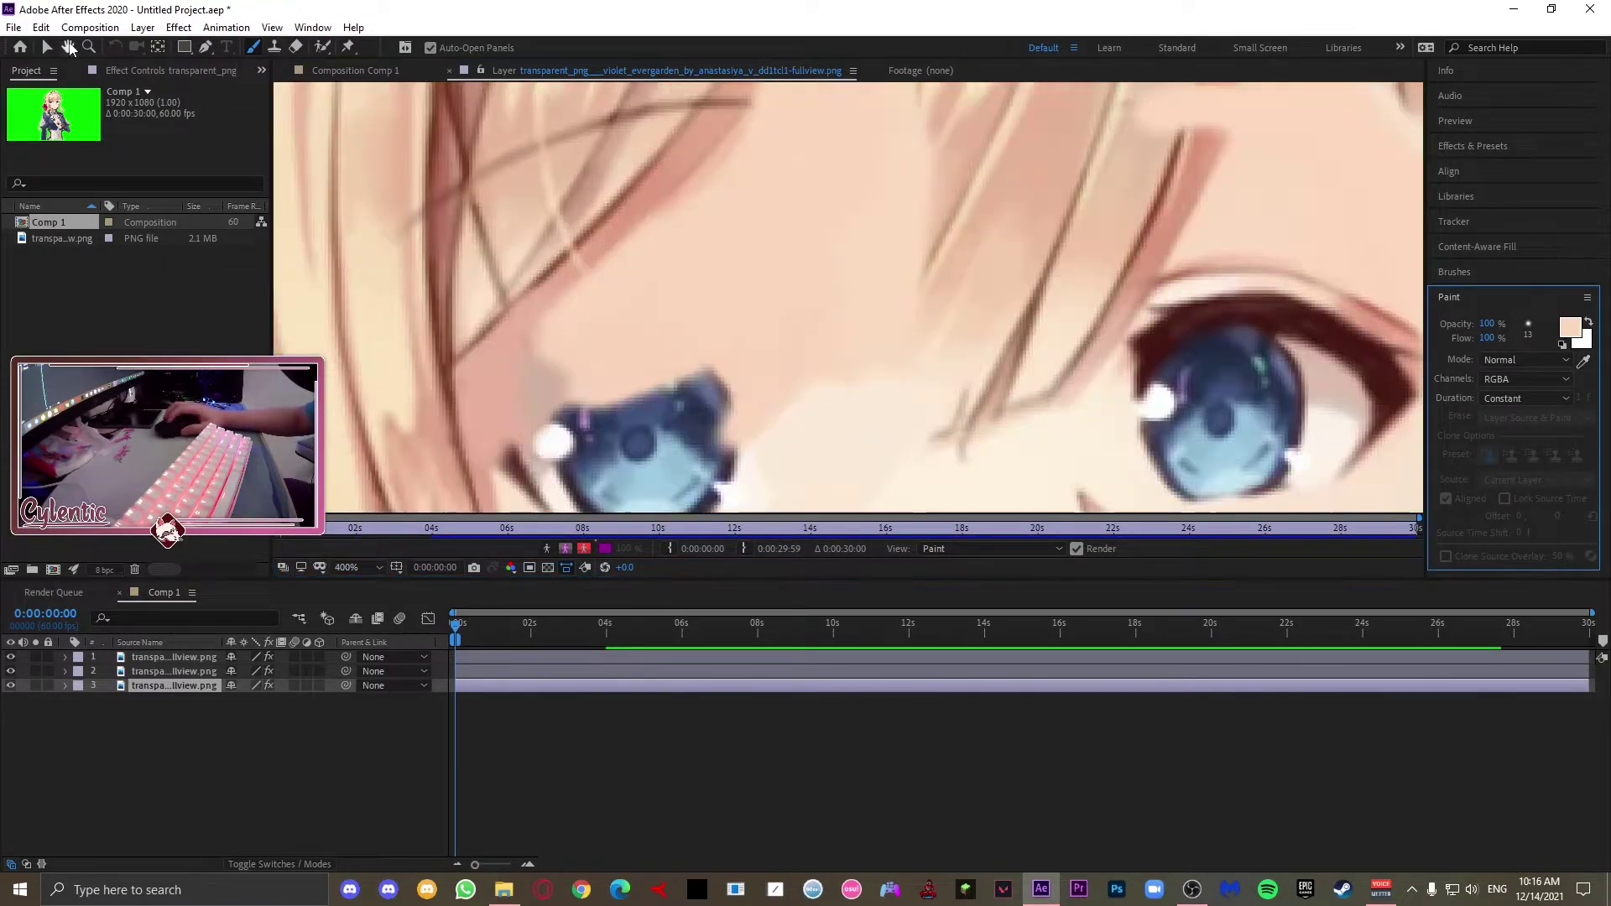
Step: Paint a sampled skin tone over the right eye's upper lid and lashes on the original layer
drag(1217, 277, 648, 250)
drag(591, 267, 676, 229)
alt+click(546, 348)
mouse_move(546, 348)
mouse_down()
mouse_move(744, 278)
mouse_move(753, 294)
mouse_move(587, 367)
mouse_move(629, 331)
mouse_up()
Step: Apply Easy Ease to the Puppet pin keyframes of both eyes
key(space)
click(945, 459)
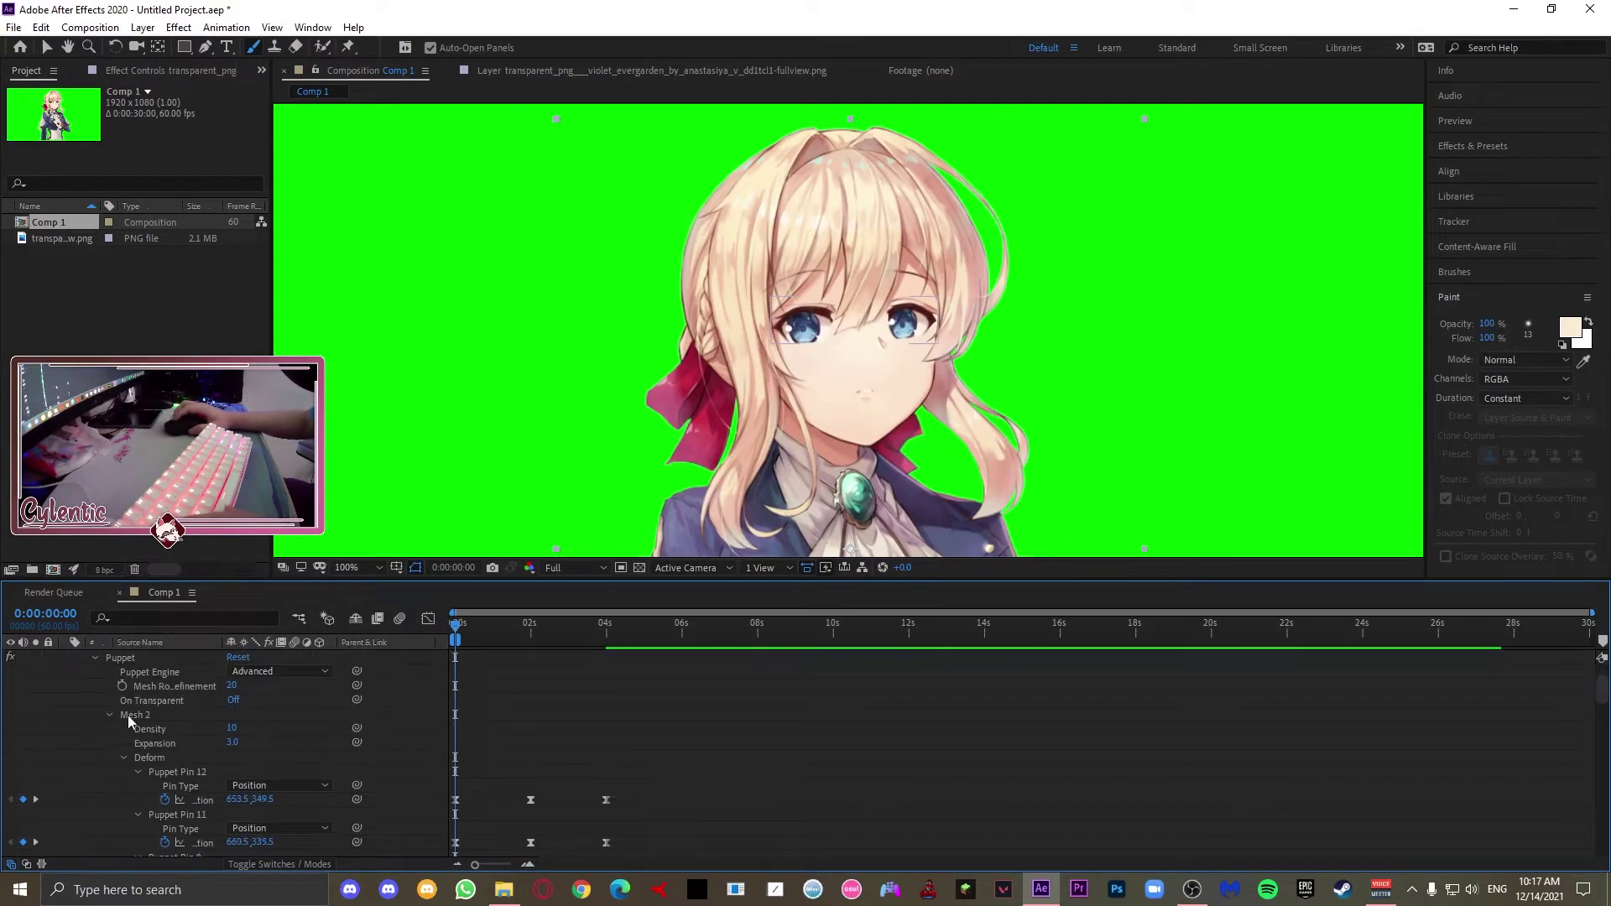
click(119, 715)
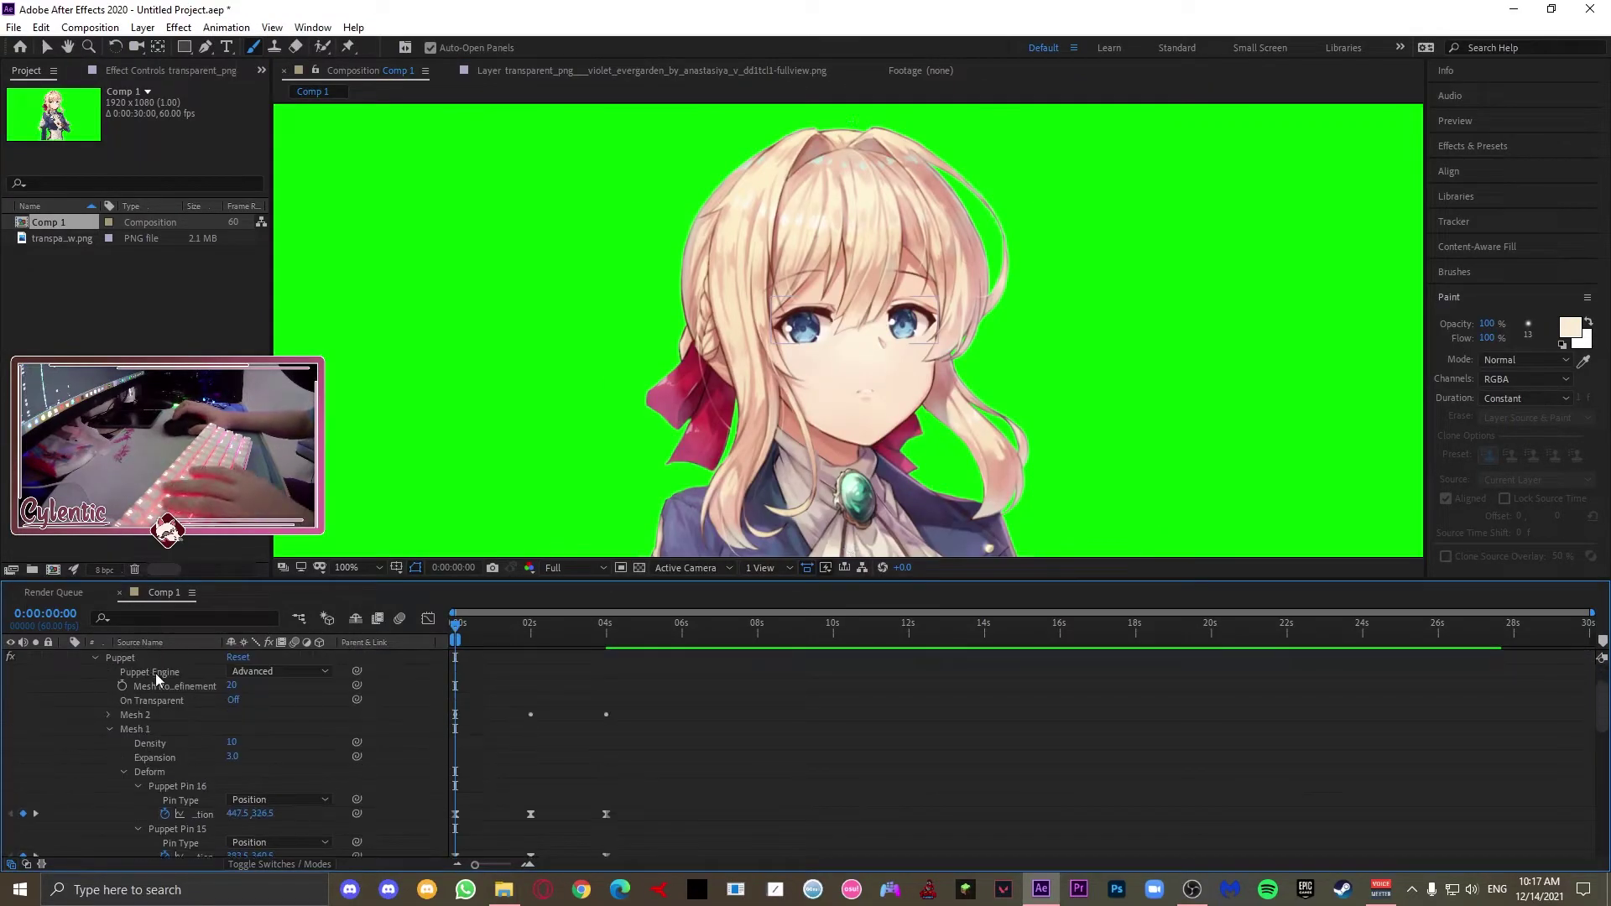
key(u)
key(u)
scroll(550, 781, down, 3)
Step: Shorten the work area to end just past the 4 s keyframes and preview the animation
key(space)
click(951, 466)
drag(458, 639, 620, 639)
key(space)
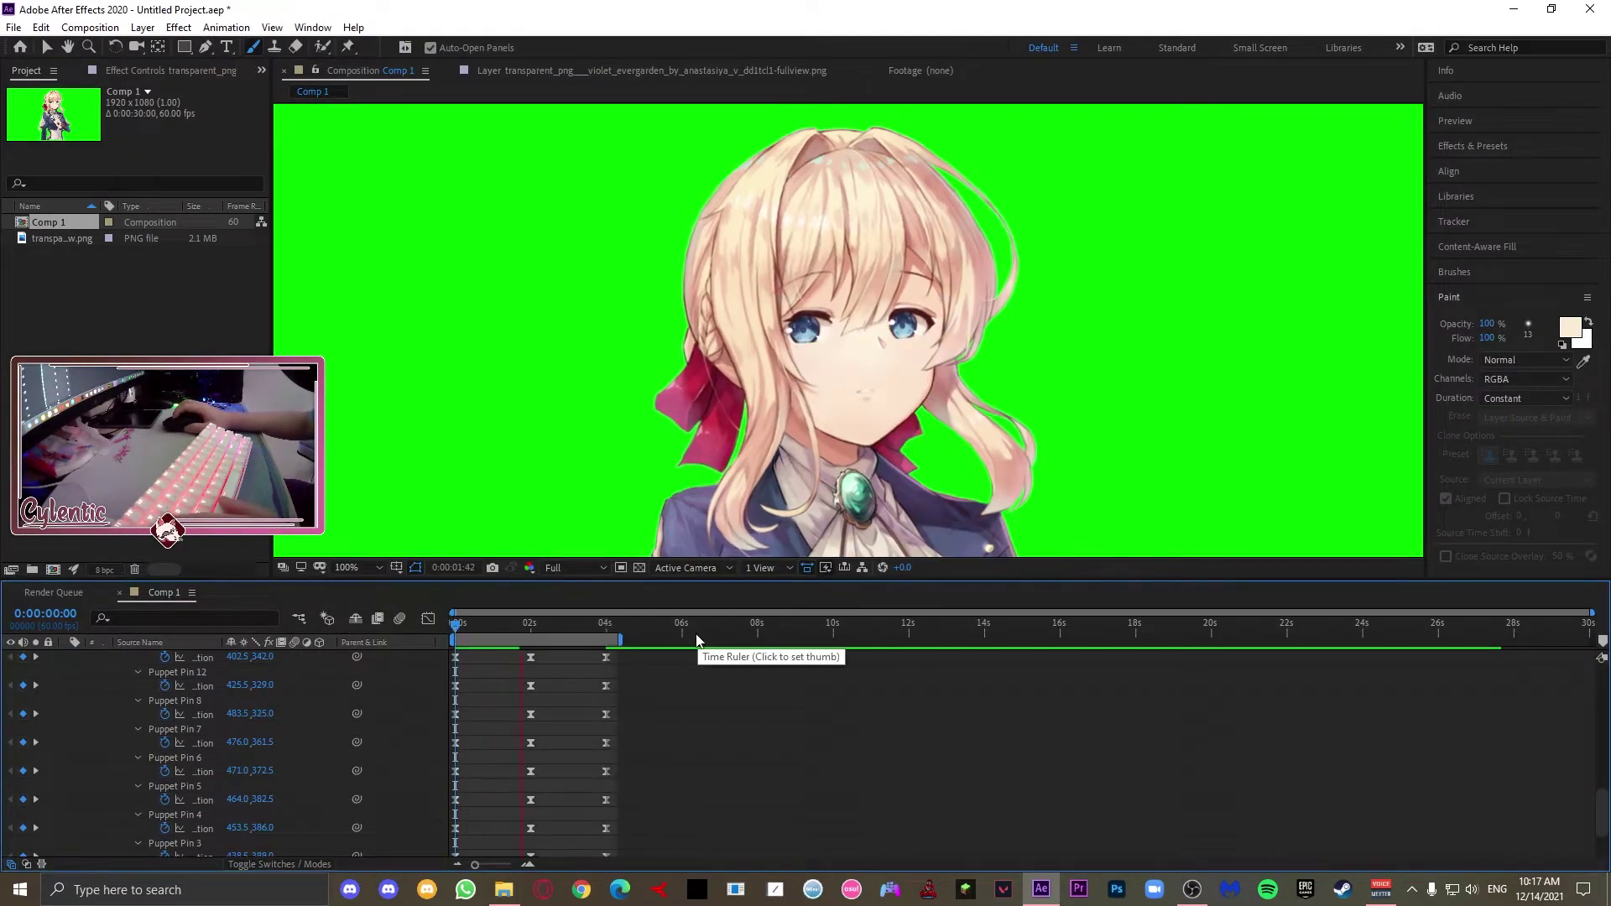
key(space)
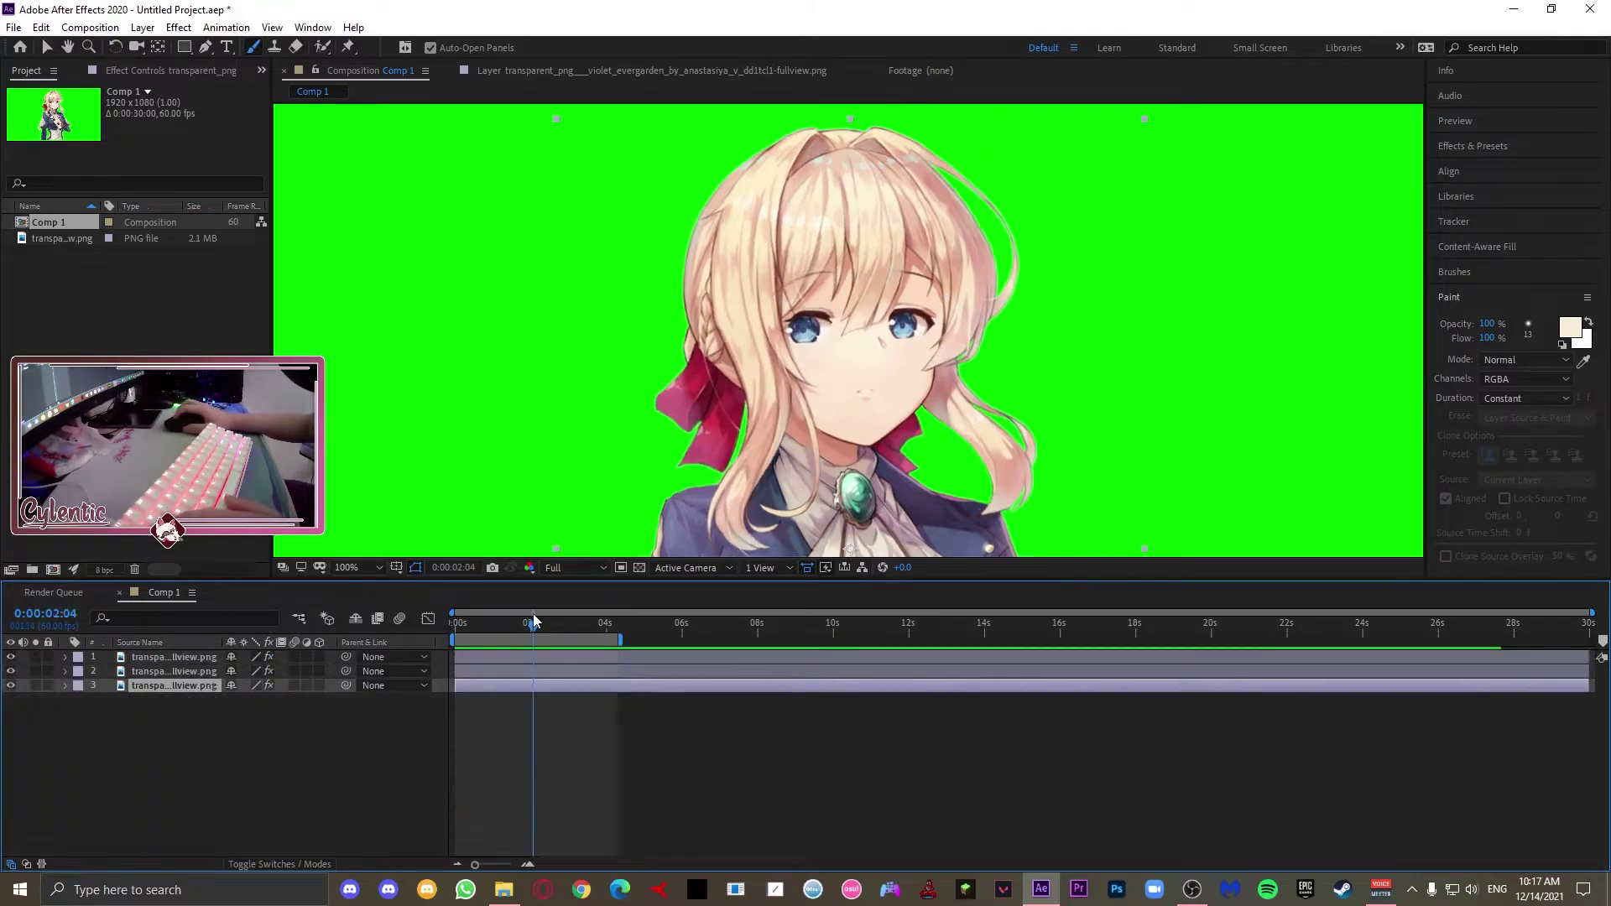
key(period)
key(period)
key(period)
key(period)
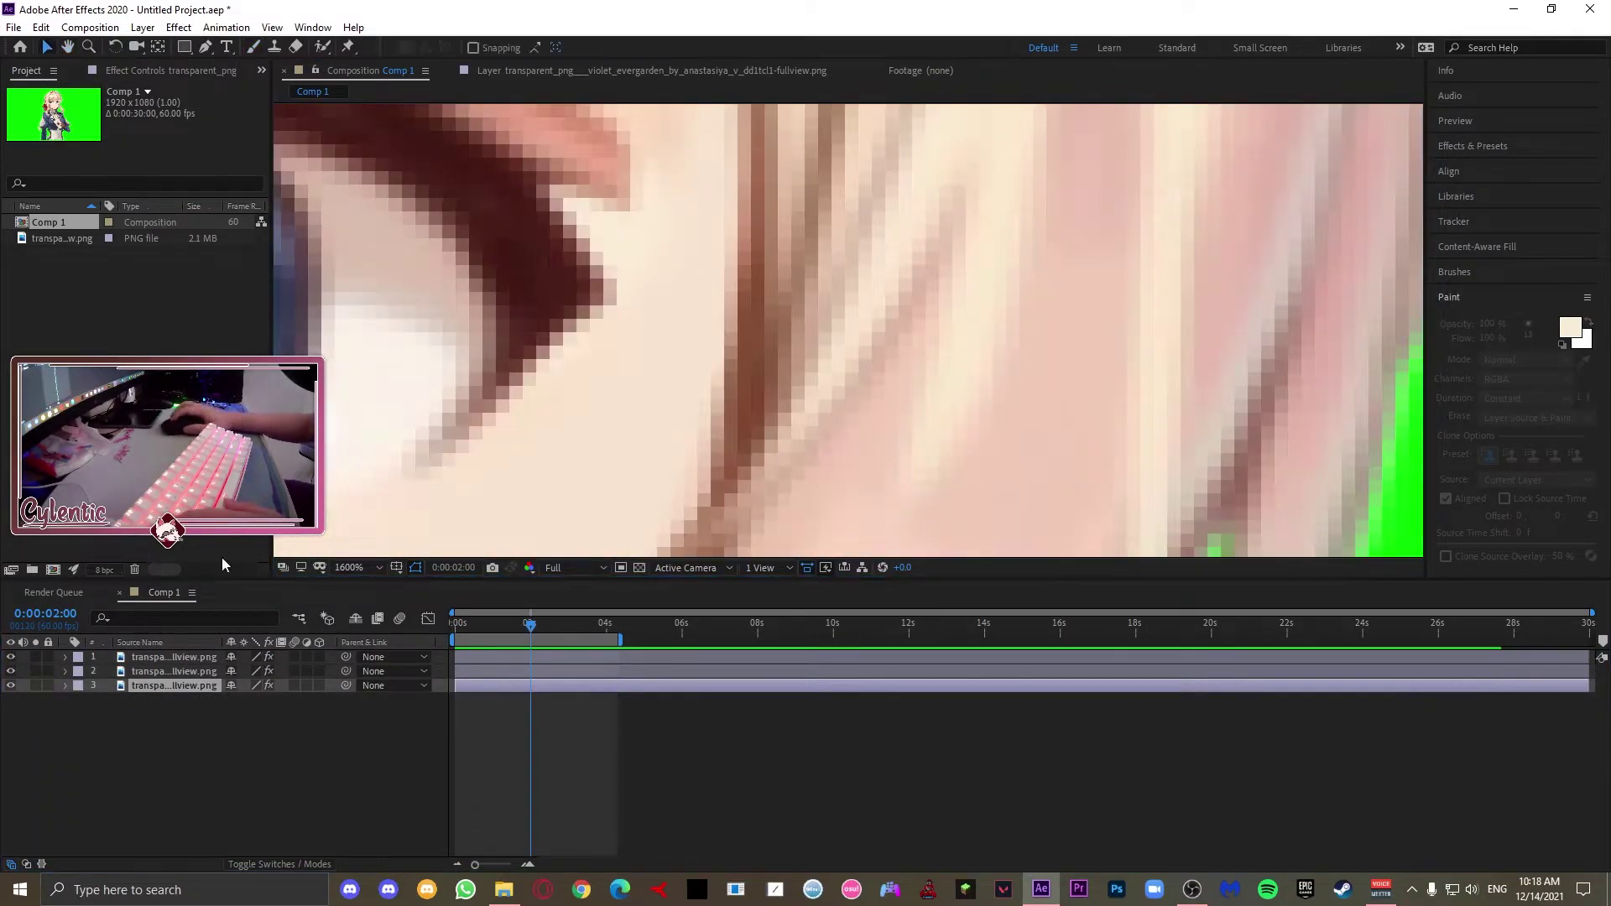
Step: Open the original layer for painting and save the project as violet
double_click(174, 686)
key(ctrl+s)
text(violet)
key(Return)
Step: Paint a sampled salmon skin tone beside the right eye's outer corner on the original layer
key(space)
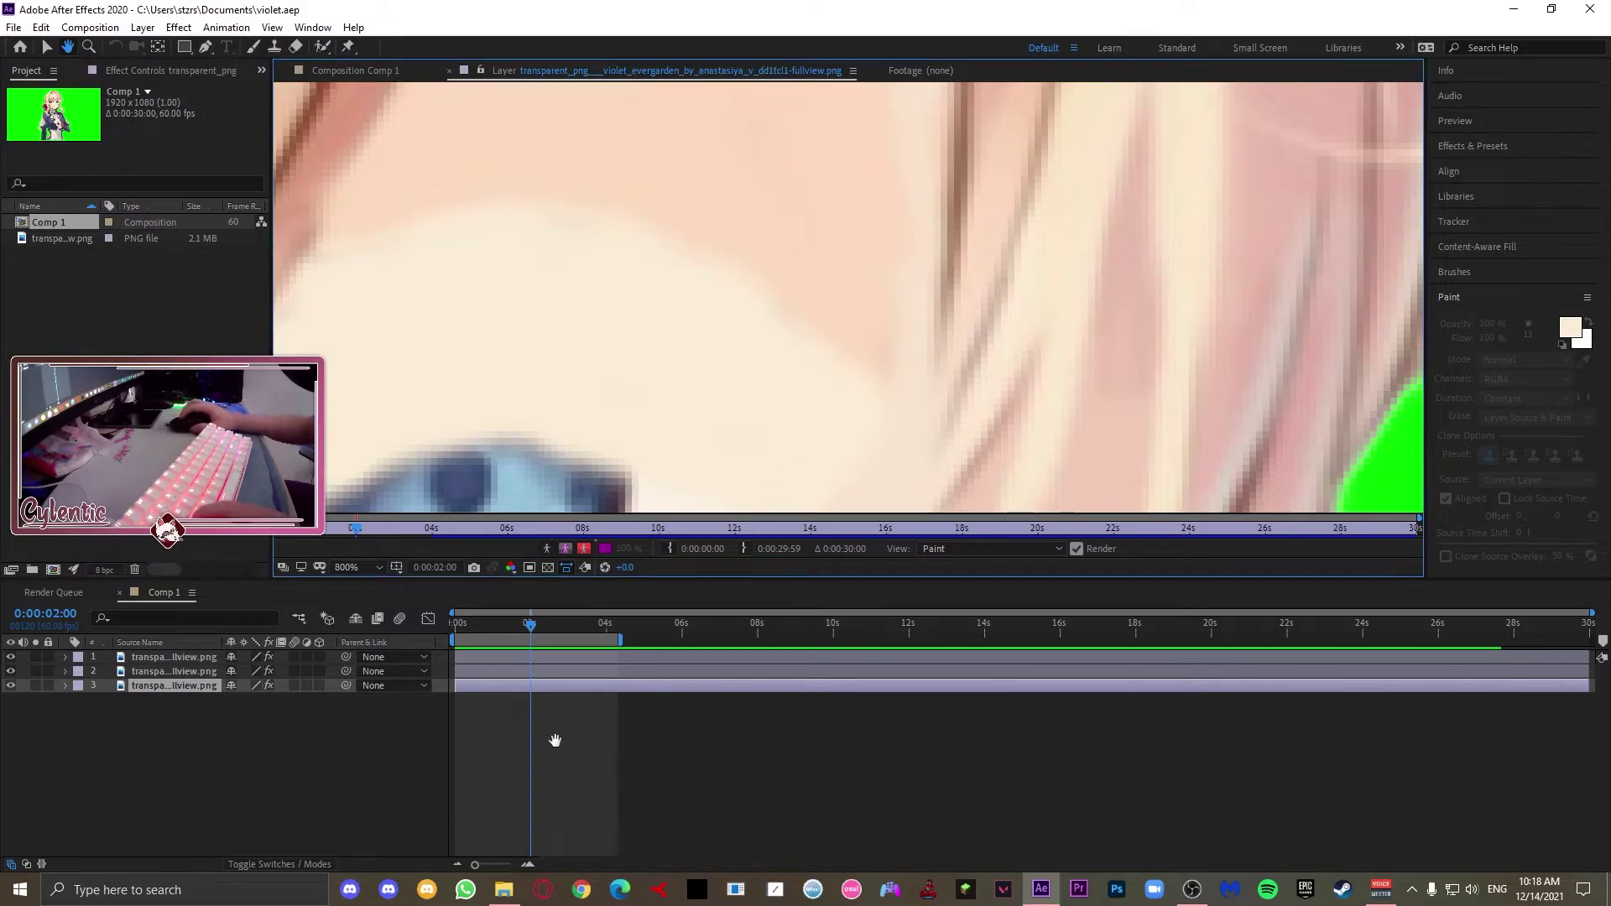
mouse_move(796, 415)
mouse_down()
mouse_move(665, 269)
mouse_move(606, 312)
mouse_up()
double_click(174, 672)
key(ctrl+b)
mouse_move(1116, 336)
mouse_down()
mouse_move(621, 319)
mouse_move(716, 337)
mouse_move(618, 425)
mouse_move(717, 387)
mouse_up()
alt+click(935, 281)
double_click(174, 686)
key(v)
key(ctrl+b)
click(164, 592)
scroll(811, 287, up, 3)
click(174, 657)
click(176, 671)
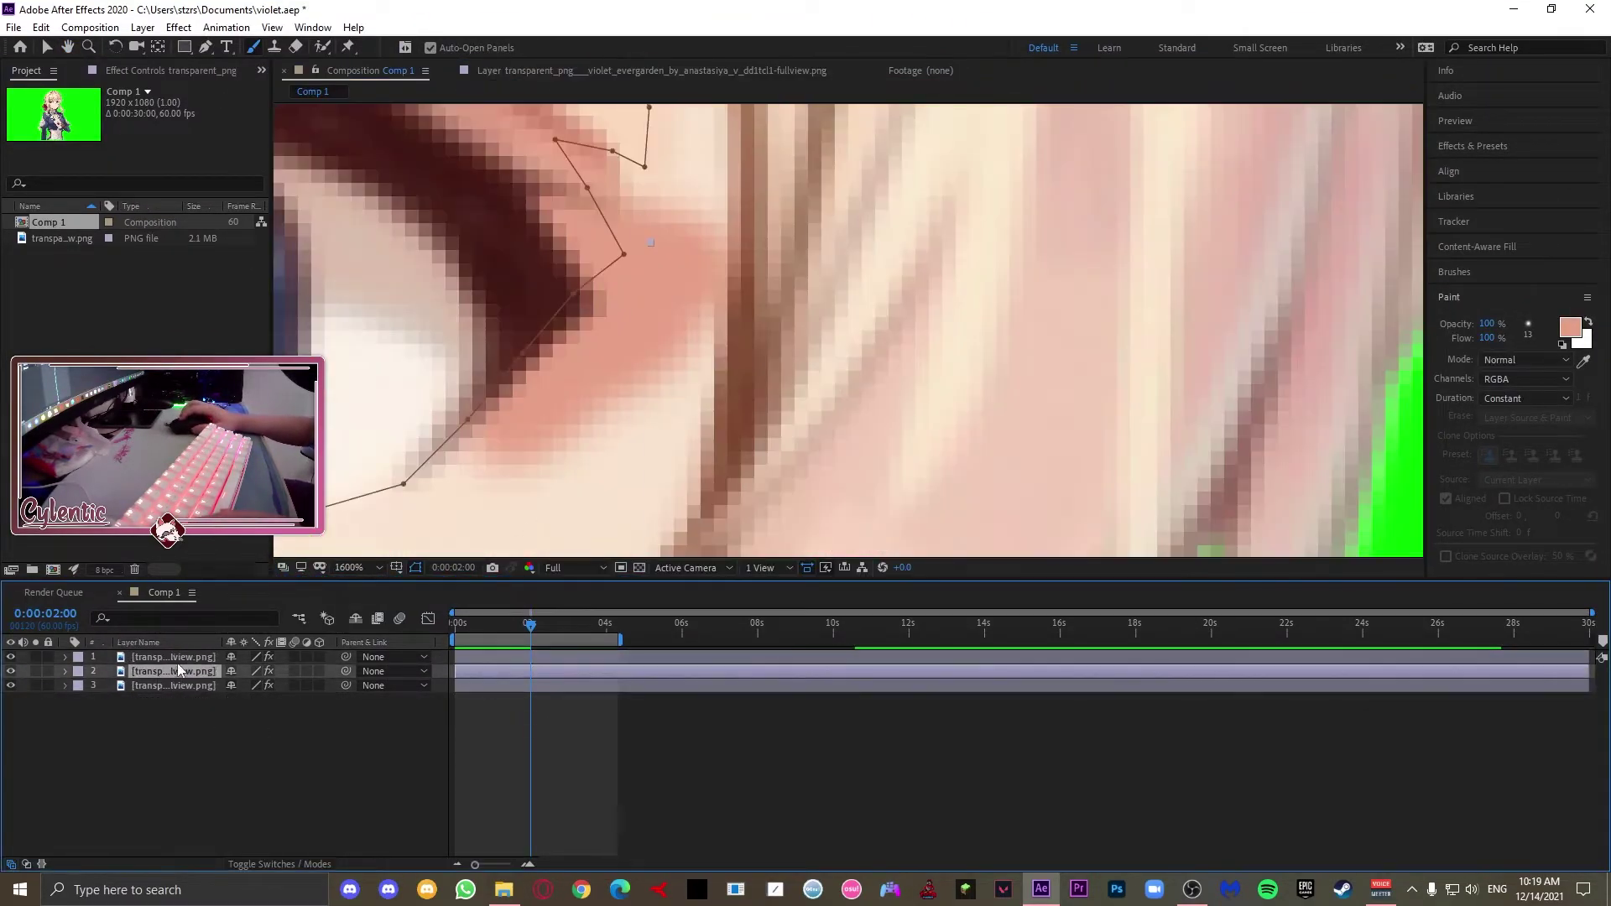
Step: Compare the right eye's outer corner in Comp 1 with the original layer and reveal that layer's effects
double_click(174, 685)
click(163, 592)
scroll(712, 334, down, 2)
scroll(712, 334, up, 2)
double_click(180, 685)
key(ctrl+b)
key(ctrl+b)
click(65, 685)
click(82, 701)
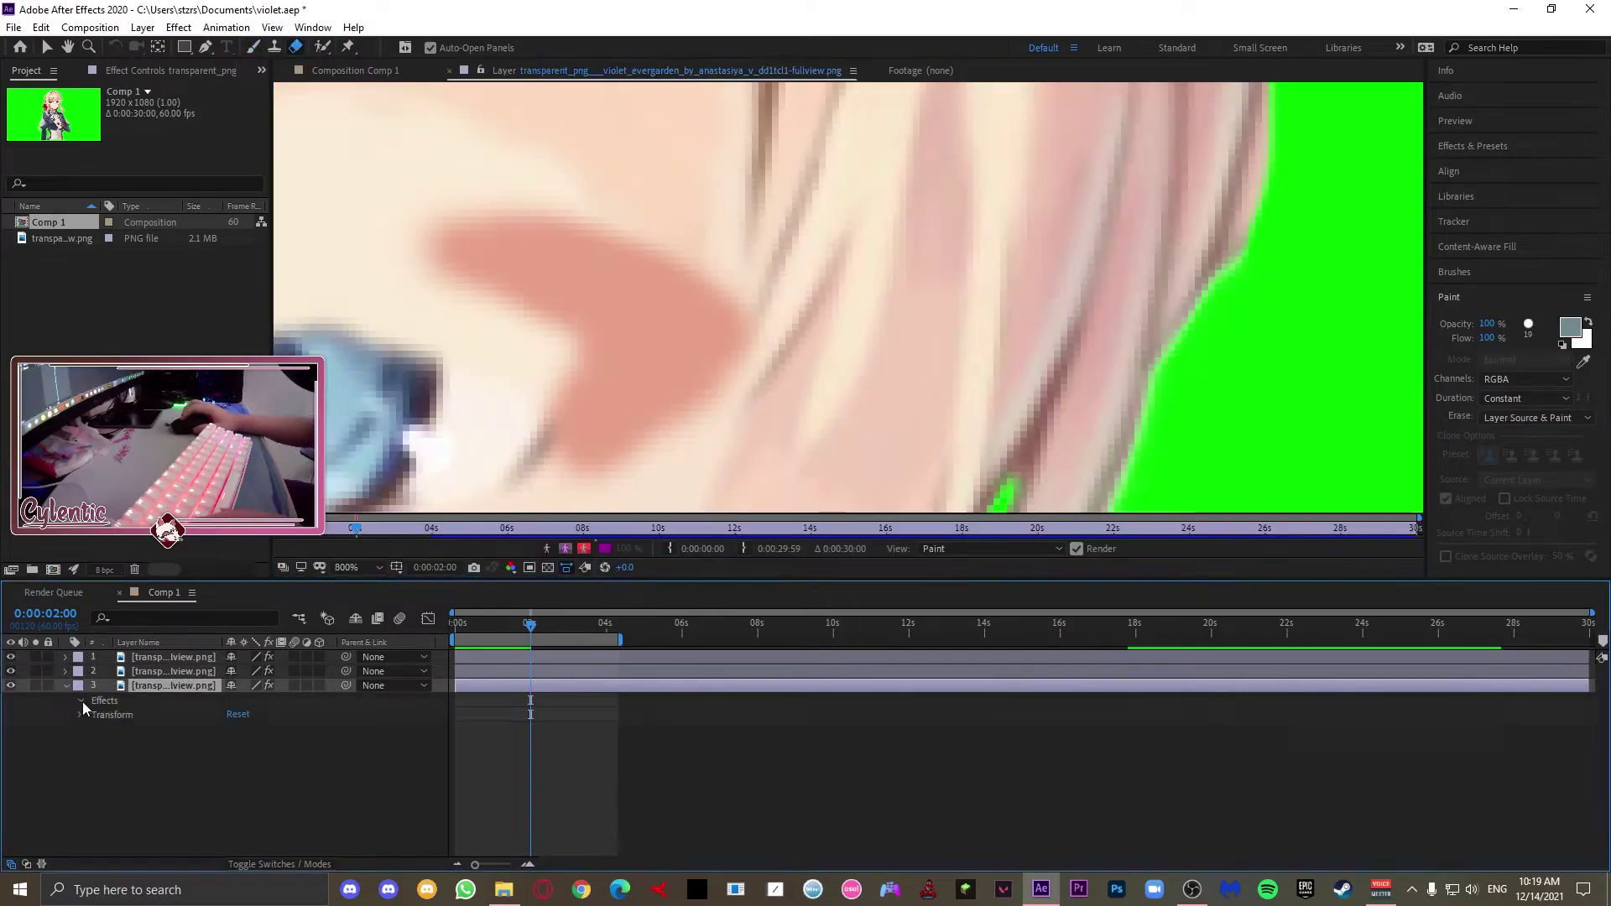
Step: Trim the salmon patch at the right eye's outer corner by painting light skin tone along its edge
key(ctrl+b)
mouse_move(594, 474)
mouse_down()
mouse_move(740, 347)
mouse_move(773, 338)
mouse_up()
key(backslash)
click(695, 364)
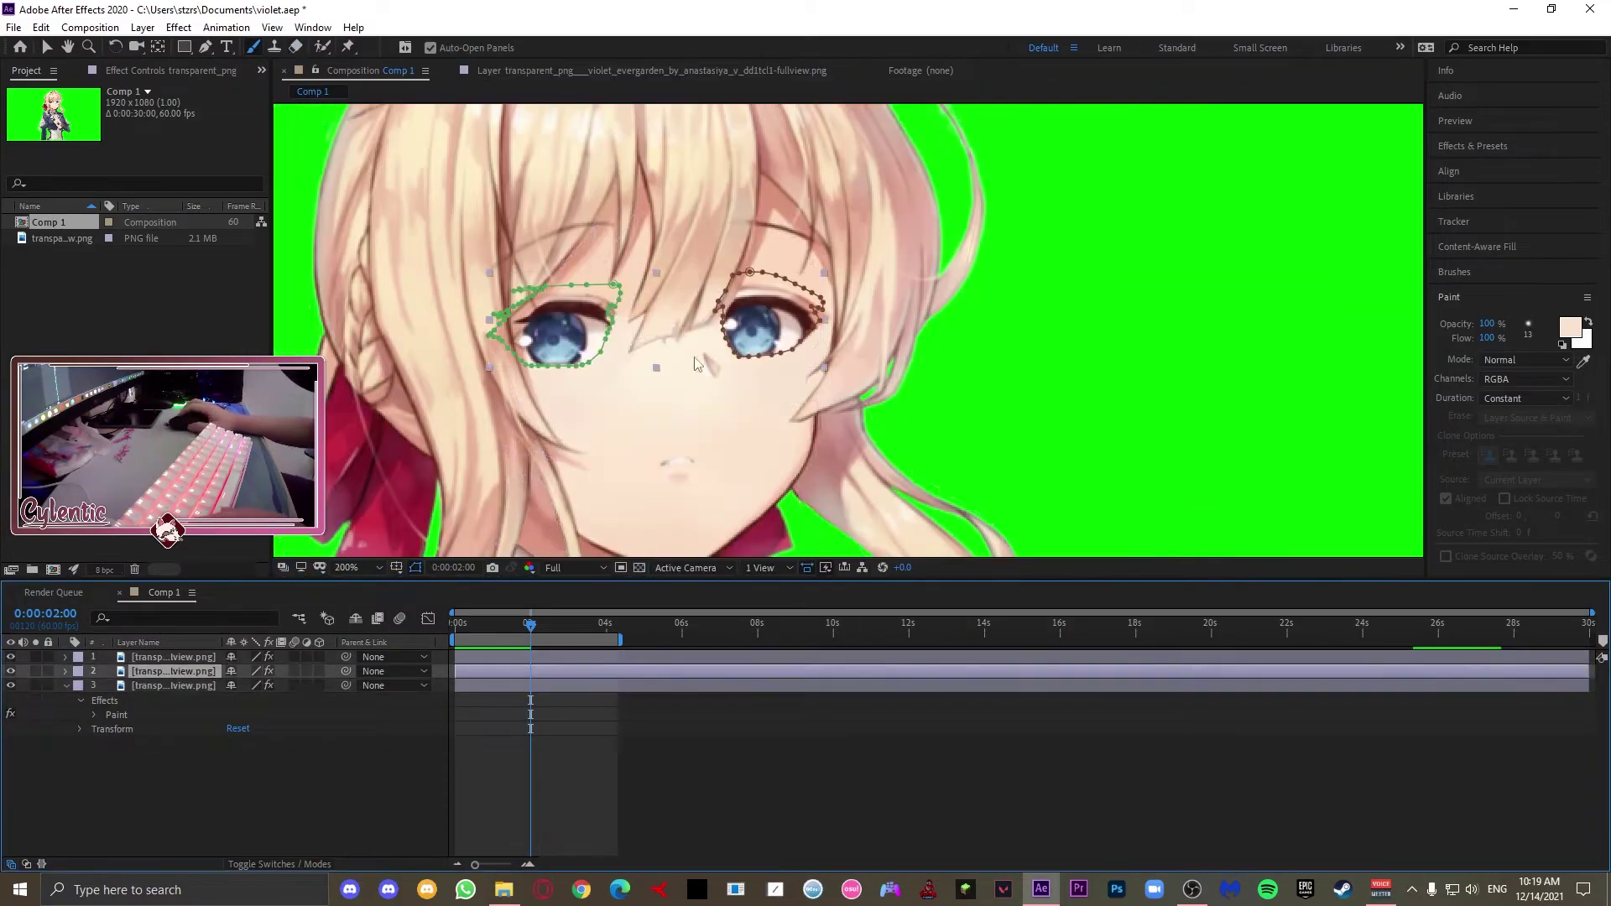
Step: Try to pre-compose the eye layer and open the resulting composition
right_click(161, 672)
click(220, 601)
key(Return)
double_click(76, 257)
key(ctrl+z)
click(12, 671)
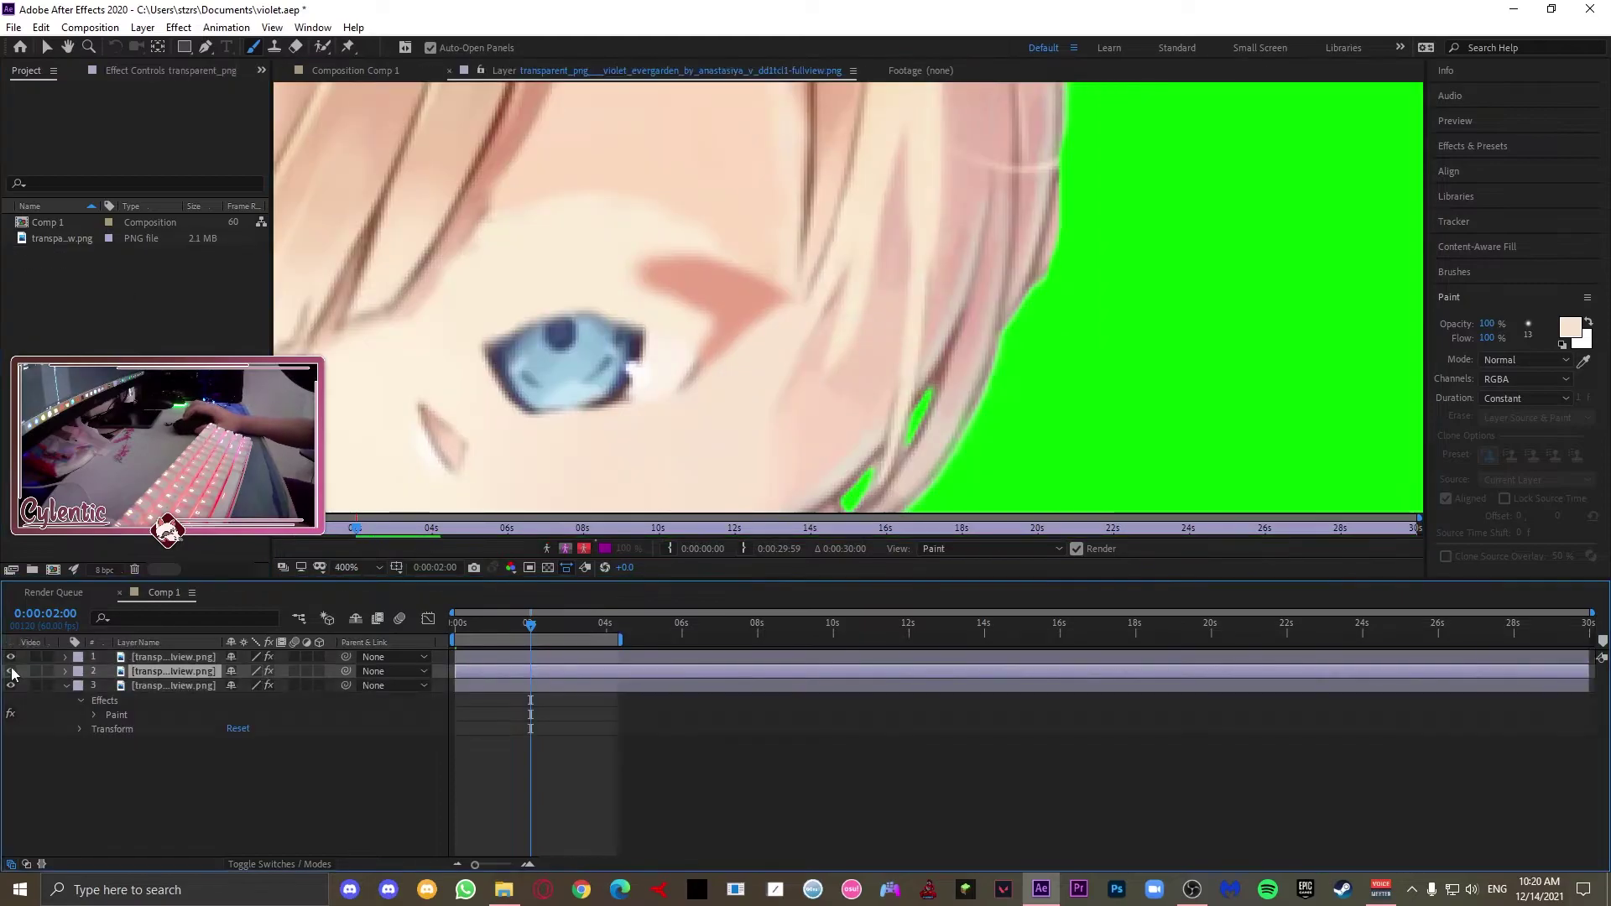
double_click(48, 221)
right_click(168, 671)
click(94, 714)
scroll(557, 801, down, 5)
scroll(558, 801, up, 5)
click(66, 686)
Step: Pre-compose the eye layer from Comp 1 and activate the Puppet tool
right_click(166, 672)
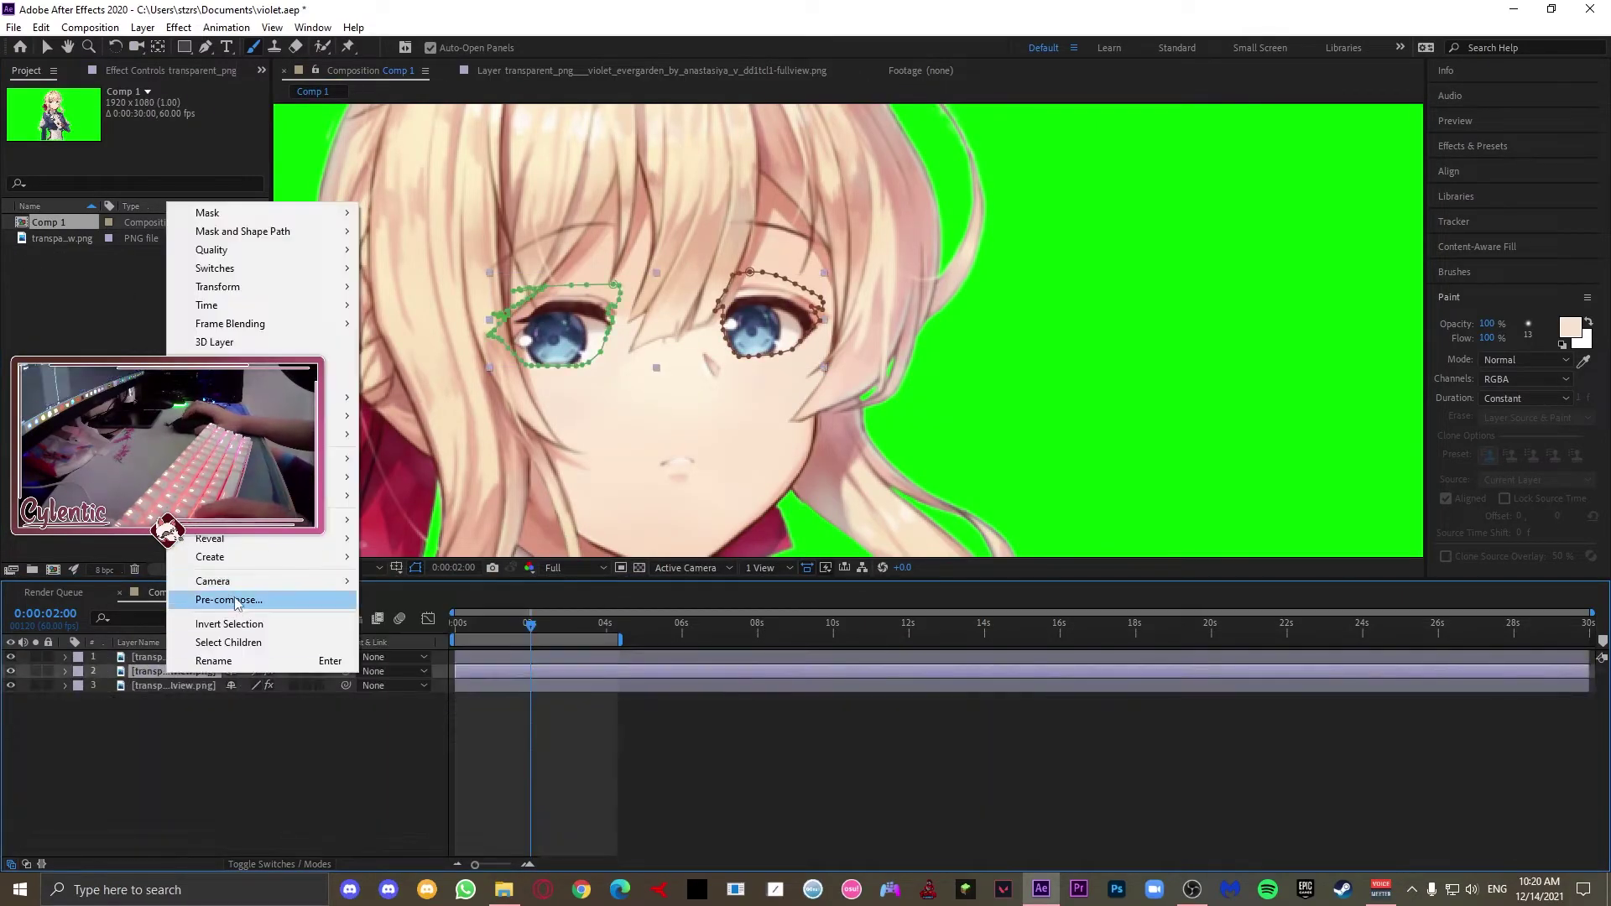
click(235, 601)
click(839, 553)
key(ctrl+p)
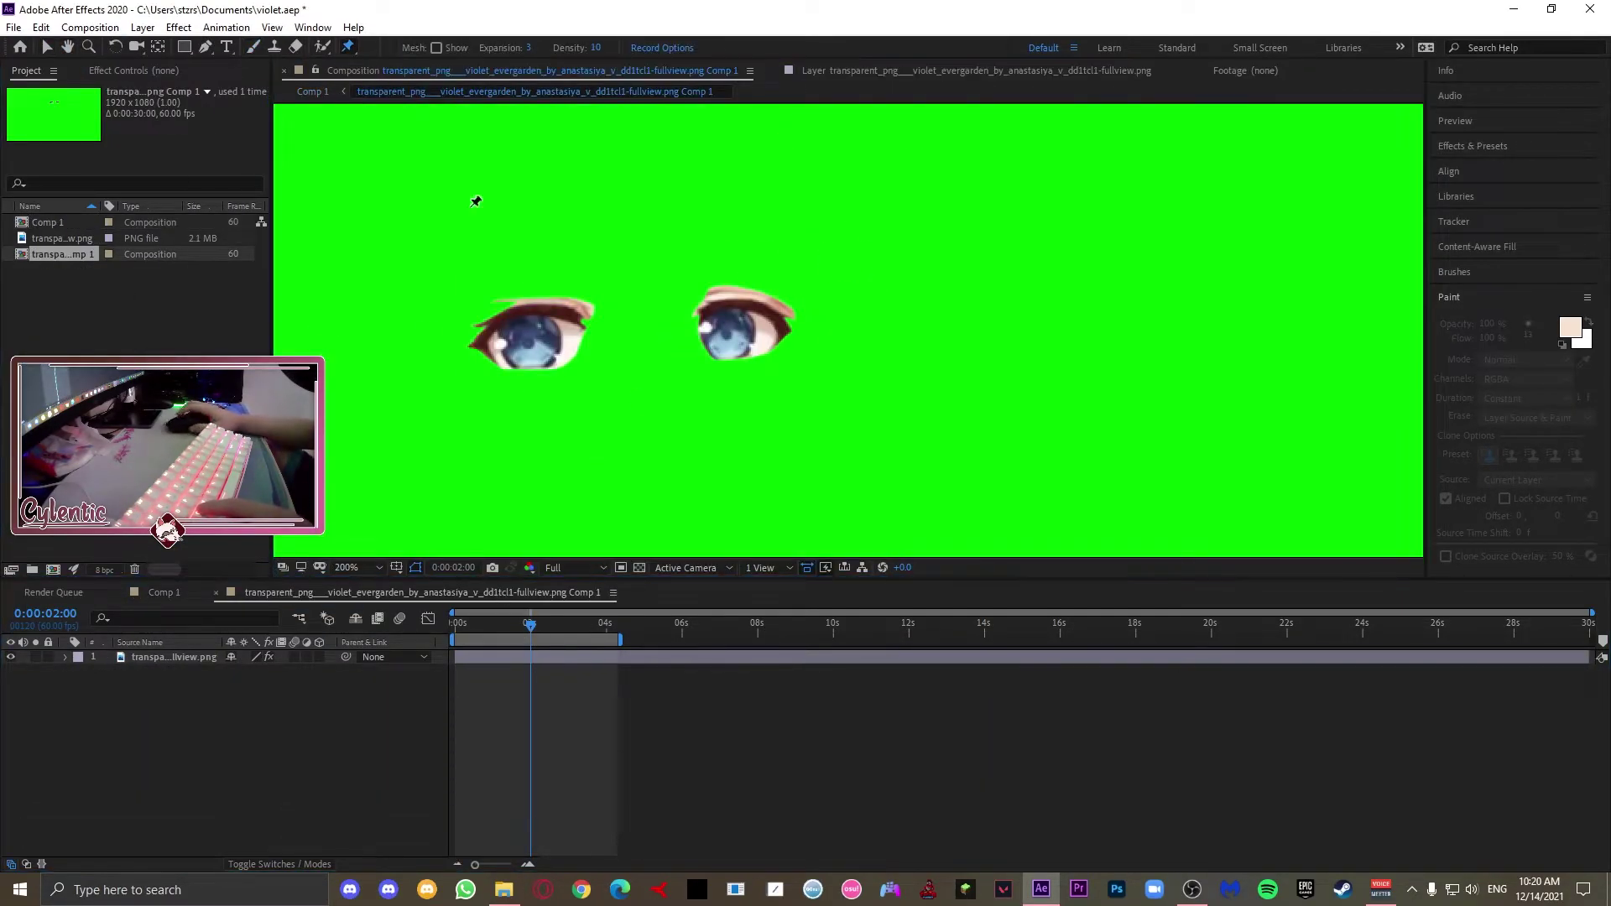
Step: Undo the pre-compose and reveal the eye layer's Puppet pin keyframes
key(ctrl+z)
click(462, 627)
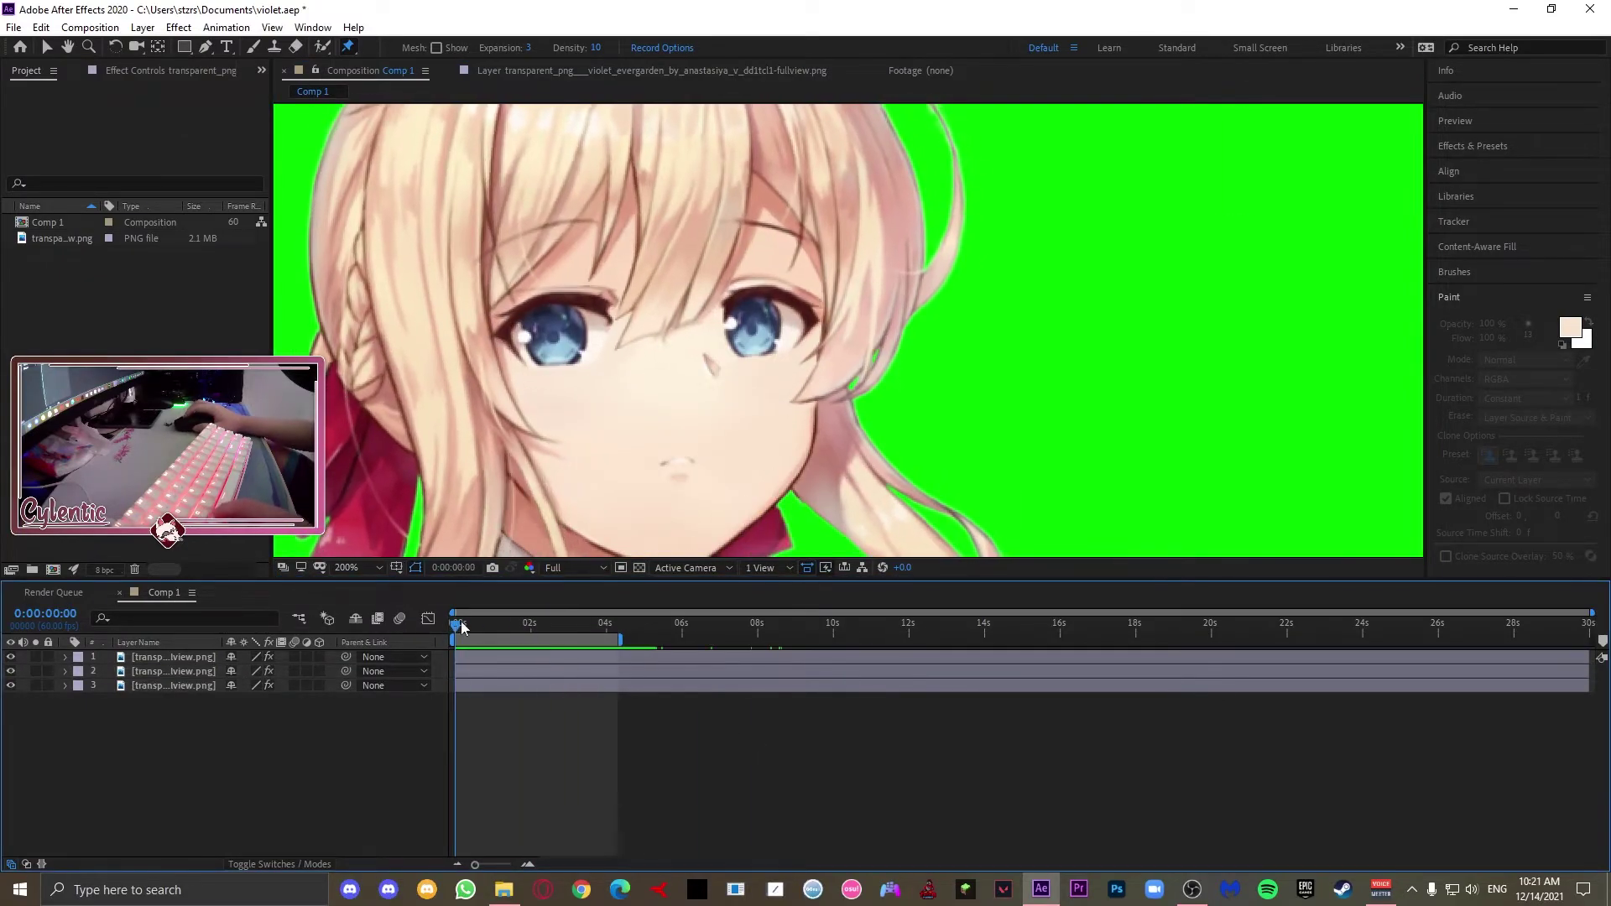
click(486, 657)
click(486, 672)
mouse_move(459, 626)
mouse_down()
mouse_move(529, 626)
mouse_move(455, 626)
mouse_up()
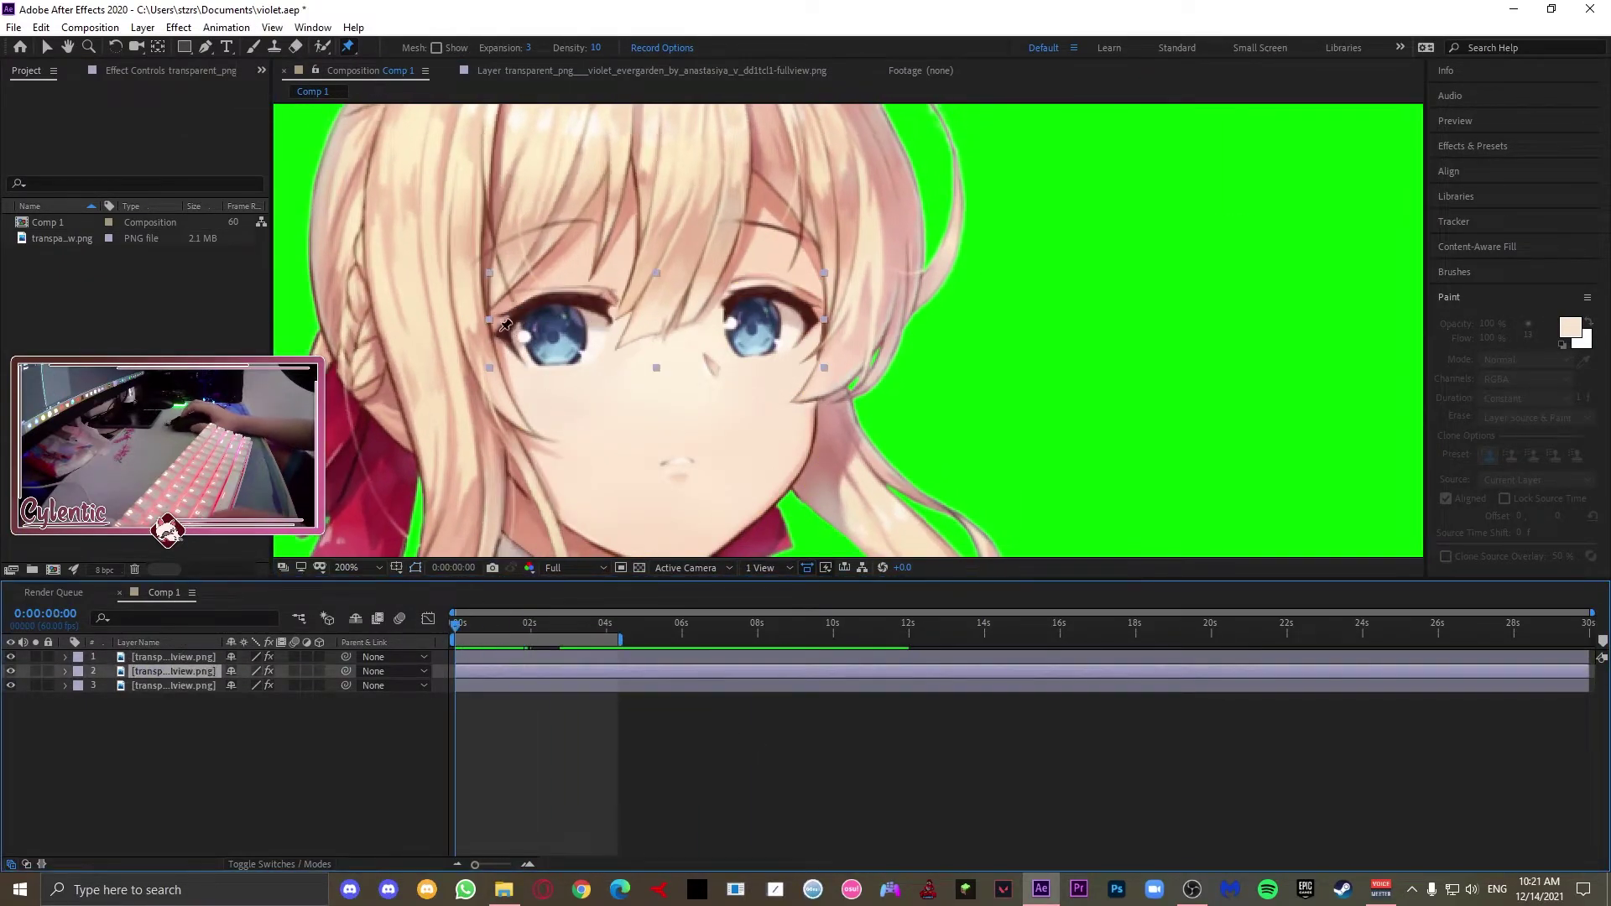
key(u)
key(k)
Step: Inspect the eye pins at 2 s in the layer's own view and redo the pre-compose
double_click(483, 670)
key(h)
drag(285, 163, 667, 122)
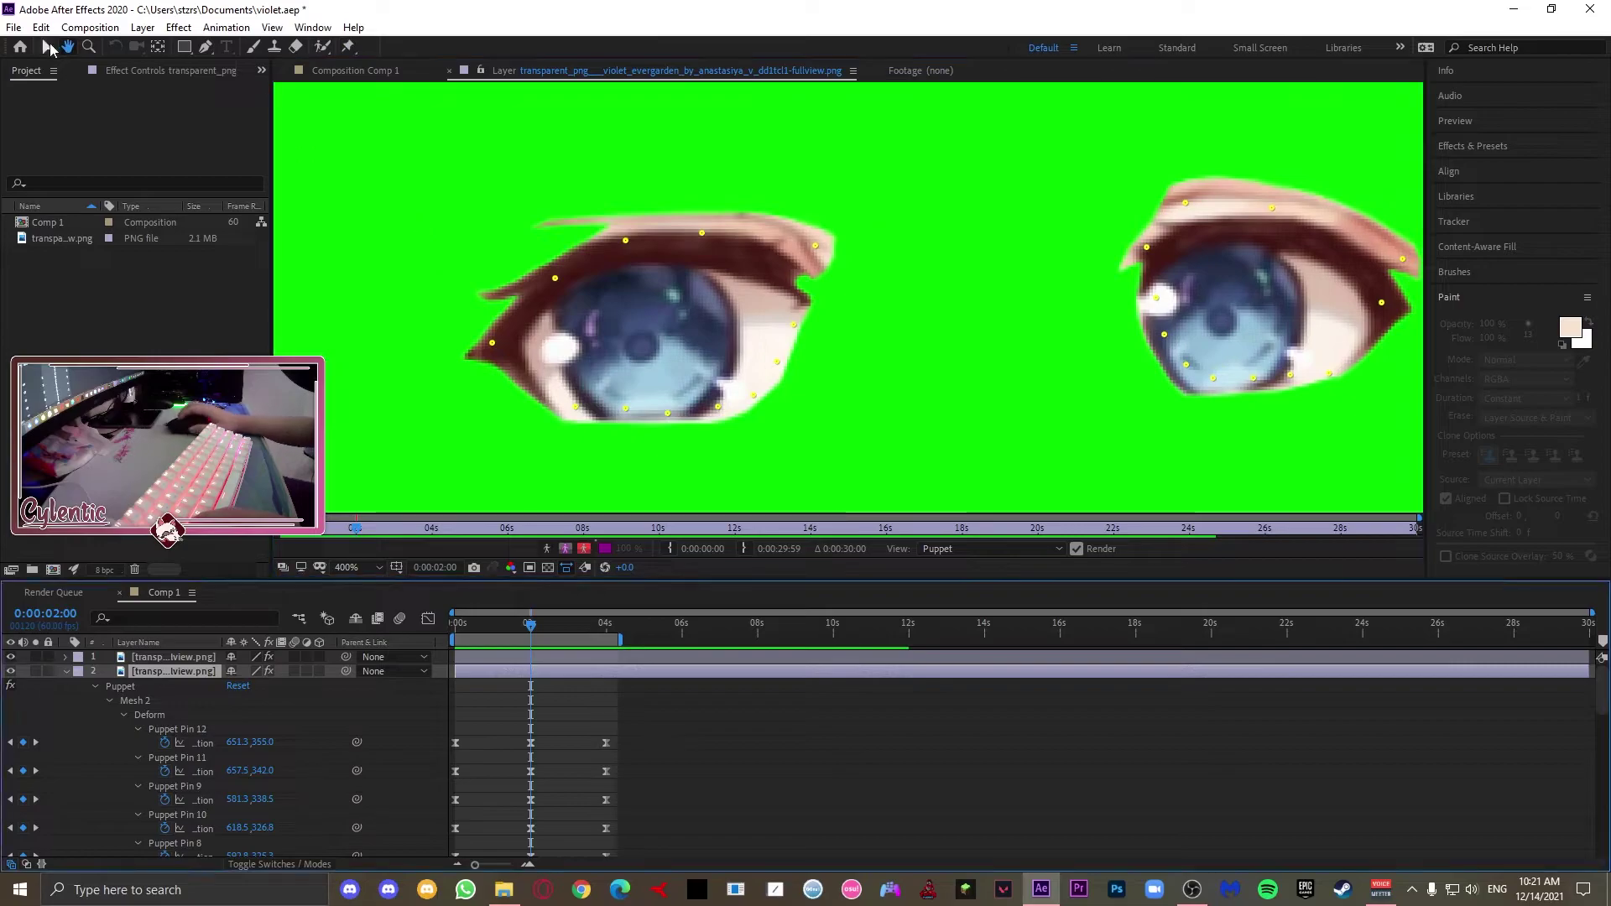
key(u)
click(61, 238)
key(ctrl+shift+z)
Step: Place Puppet pins around the left eye's outer corner on the pre-composed eye layer at 0 s
double_click(48, 222)
key(comma)
drag(528, 626, 455, 626)
key(ctrl+p)
click(506, 330)
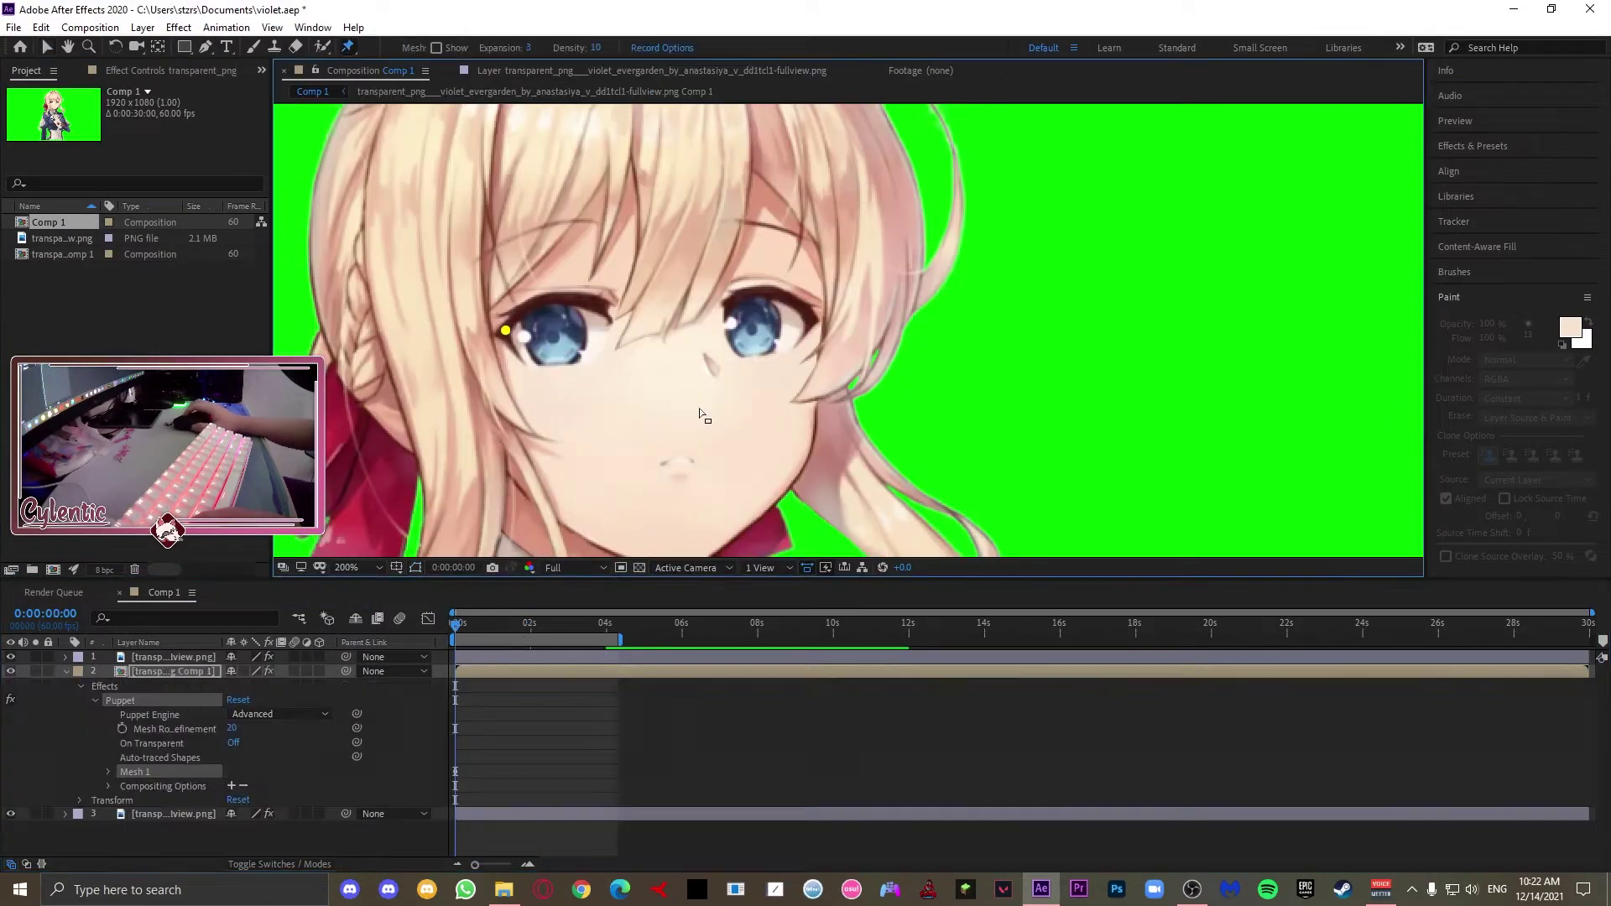
Step: Copy the pre-composed eye layer's Puppet pin keyframes from 0 s to 2 s and 4 s
key(u)
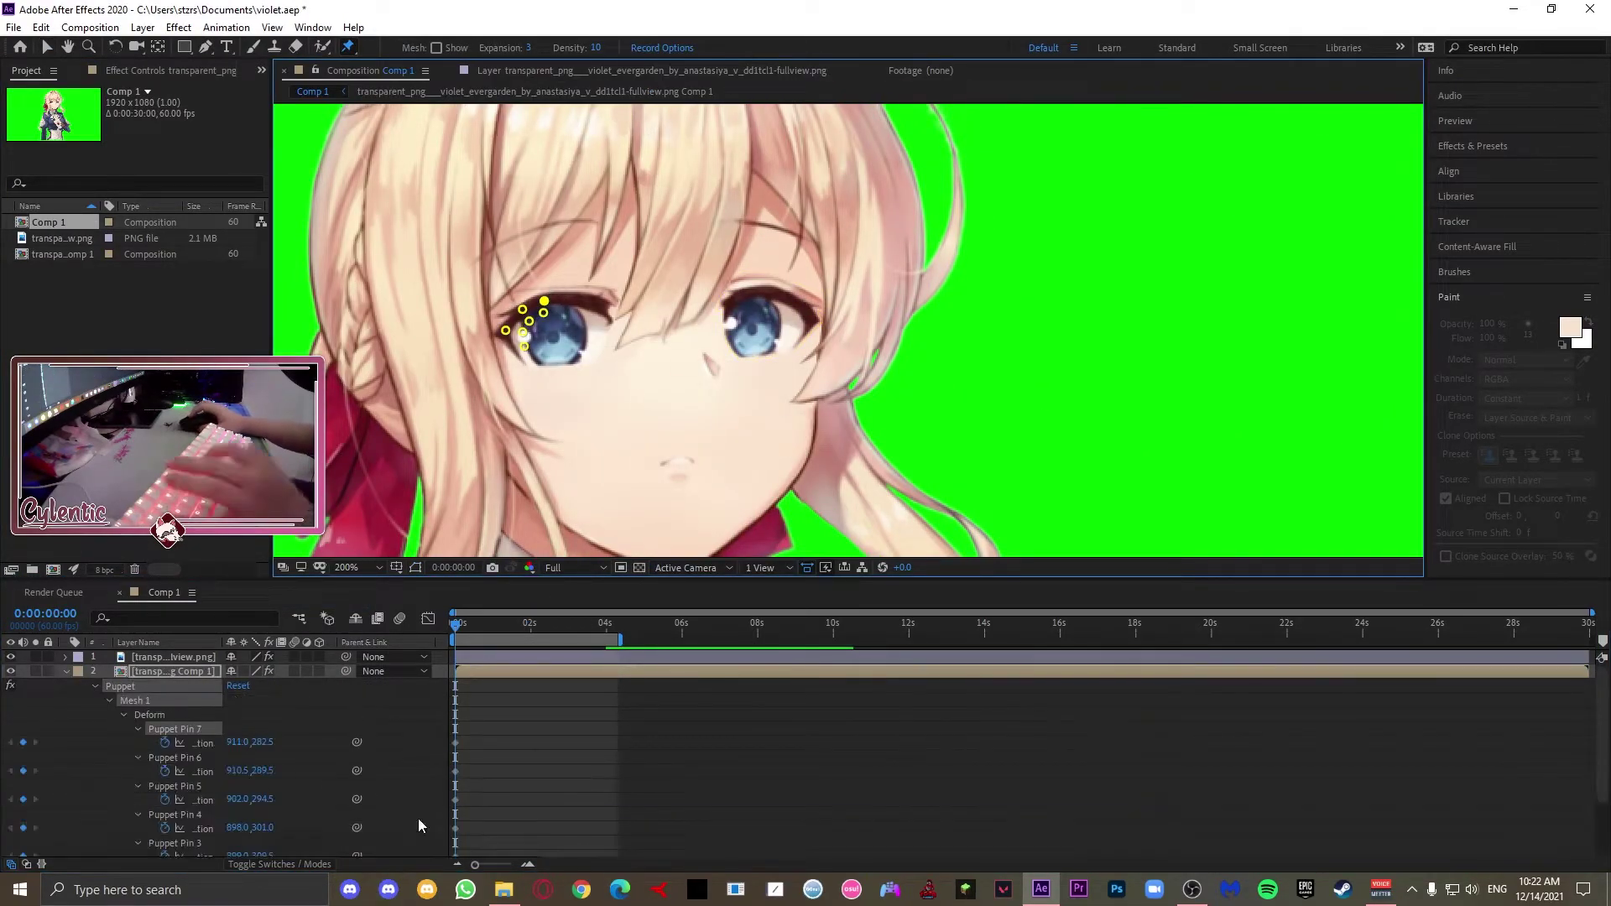
scroll(417, 824, down, 2)
drag(413, 851, 484, 654)
click(532, 624)
key(ctrl+v)
click(607, 625)
key(ctrl+v)
drag(606, 626, 531, 626)
Step: Try shifting the left eye's lid and outer-corner pins inward at 2 s and undo the moves
scroll(491, 336, up, 2)
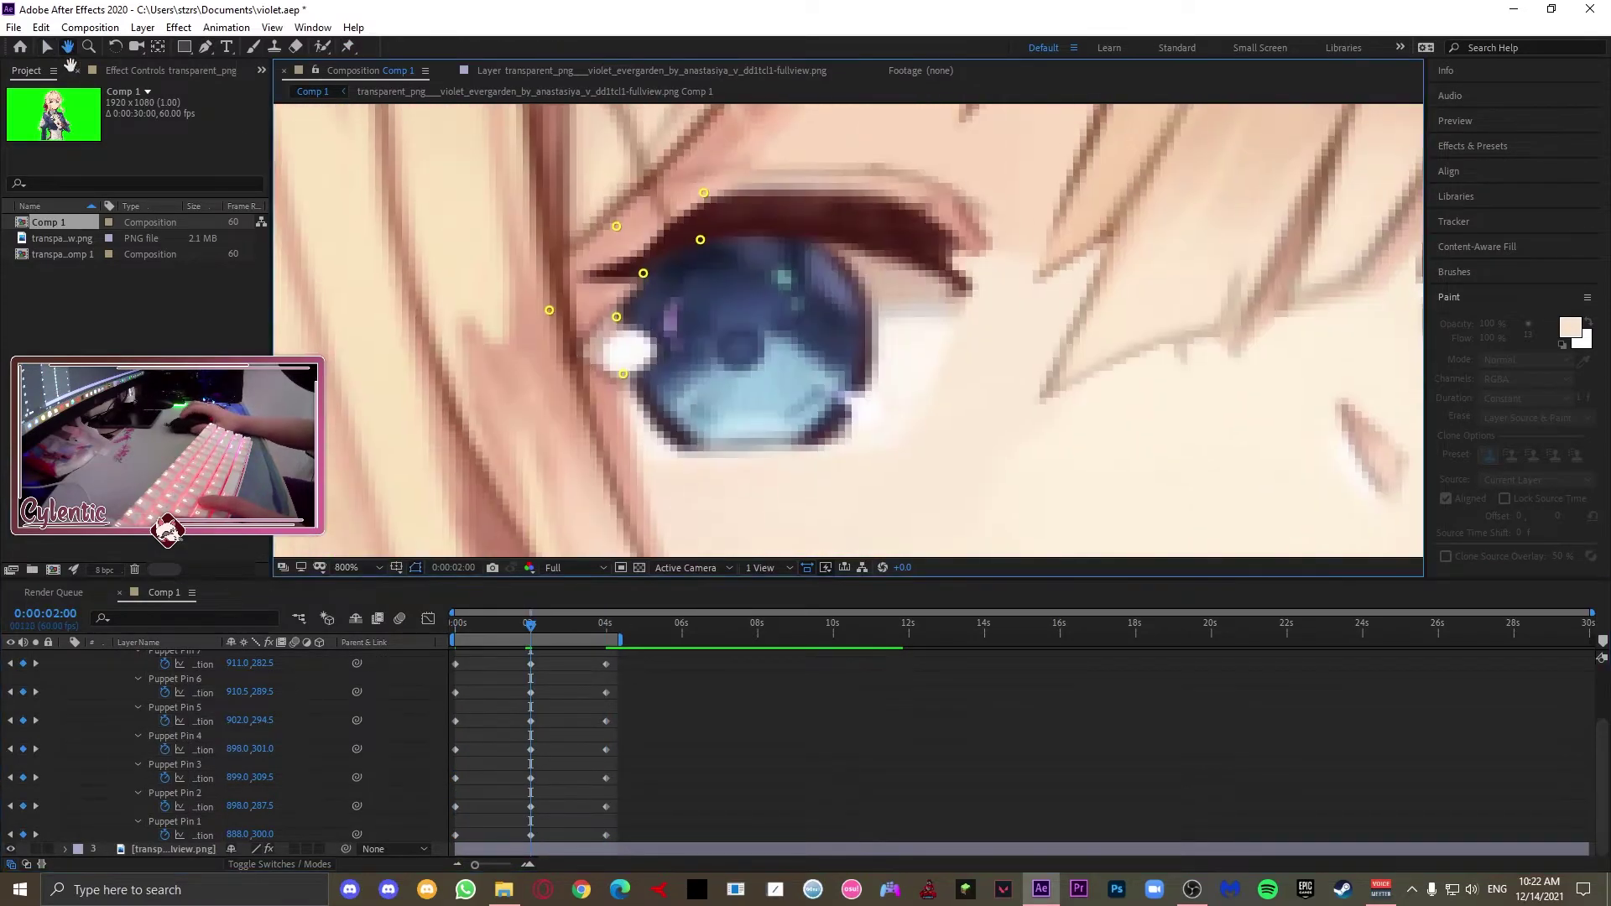
drag(704, 193, 725, 196)
drag(619, 227, 639, 231)
drag(555, 317, 631, 319)
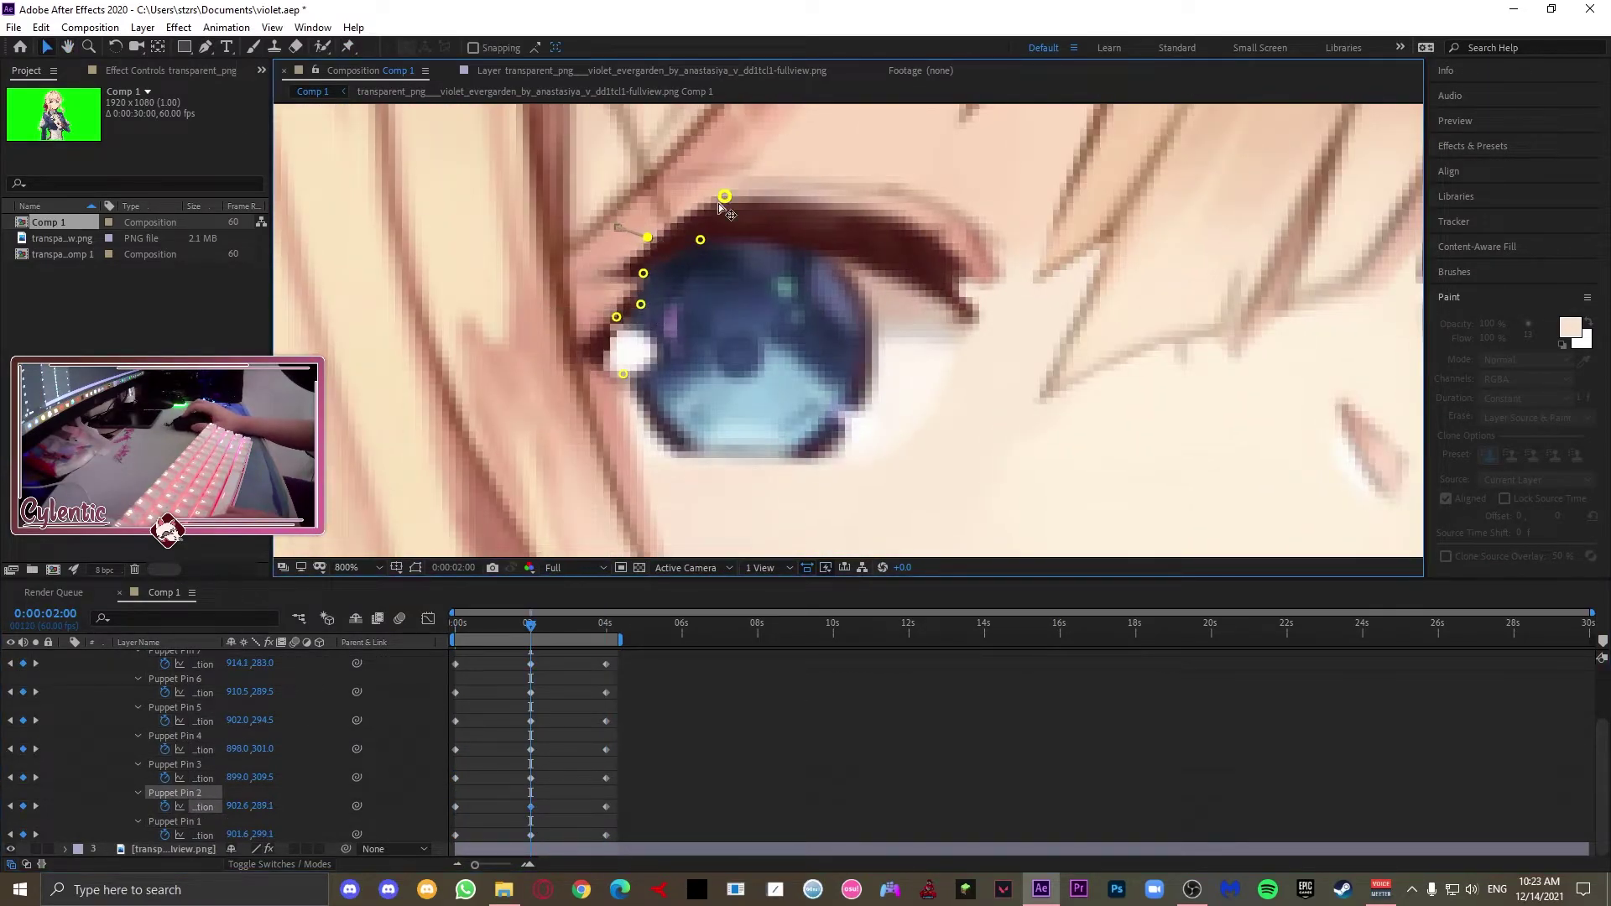
key(ctrl+z)
key(ctrl+z)
key(ctrl+z)
Step: At 2 s, move the left eye's upper-lid pins inward and its outer-corner pin inward and down, and scrub to 4 s
drag(618, 227, 667, 236)
drag(552, 314, 574, 342)
drag(704, 193, 723, 196)
scroll(723, 196, down, 2)
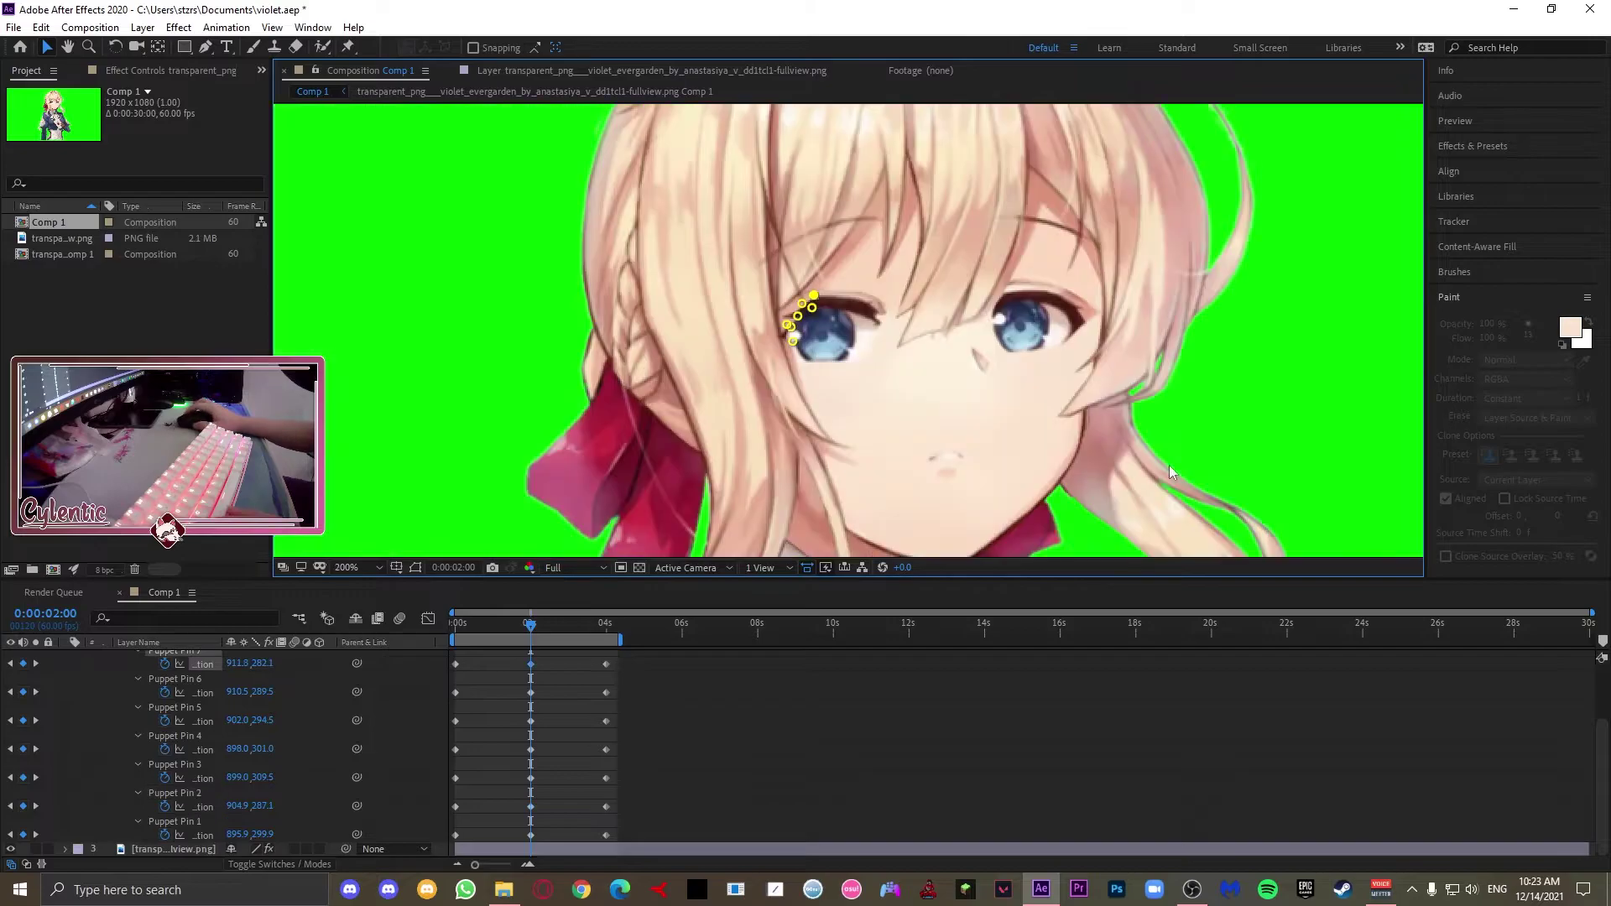
drag(531, 626, 606, 626)
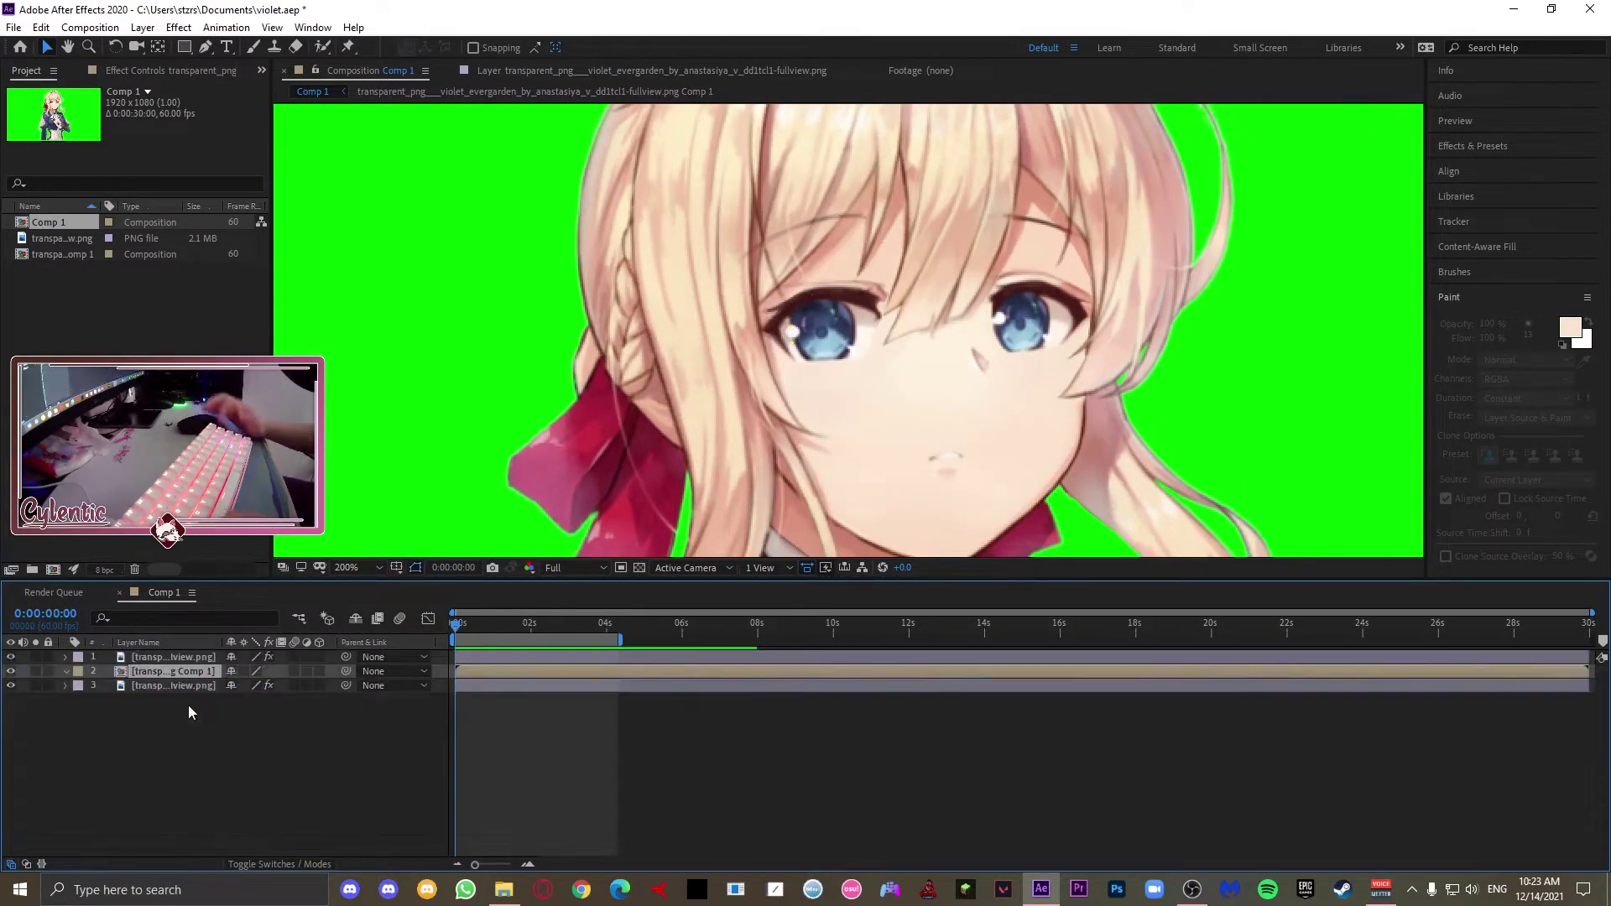
Step: Place the pre-composed eye layer above the hair layer and move two of the hair layer's mask points outward
click(173, 657)
scroll(537, 328, up, 2)
drag(528, 331, 497, 331)
drag(516, 256, 494, 253)
scroll(916, 410, down, 2)
Step: Trim the end of the work area to 4 s and preview the hair and eye animation
key(space)
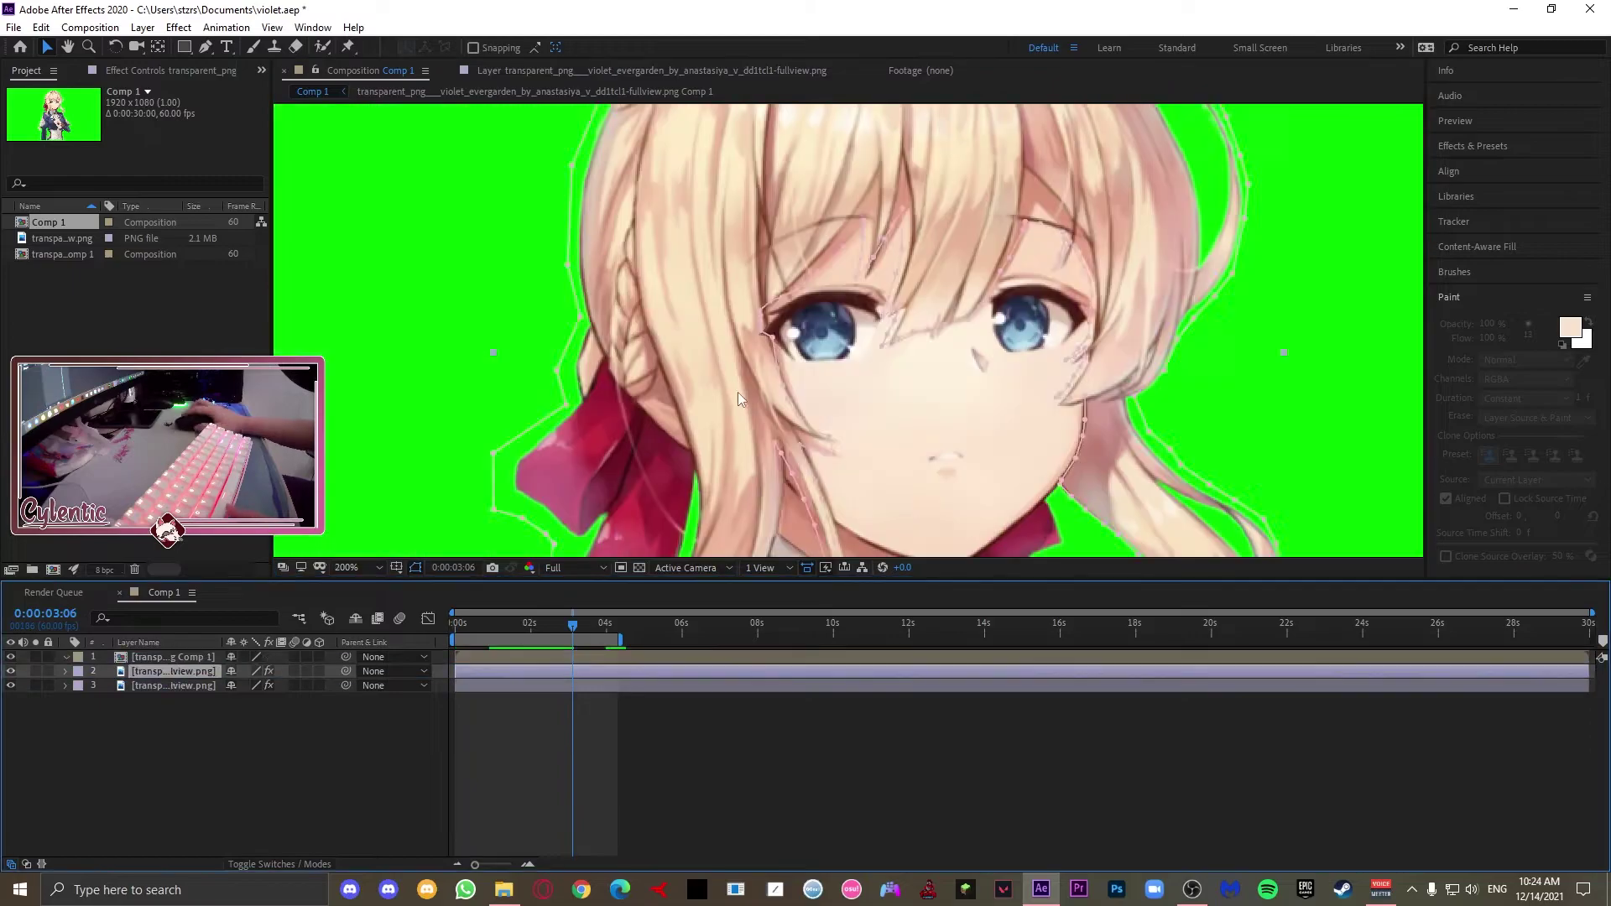
key(space)
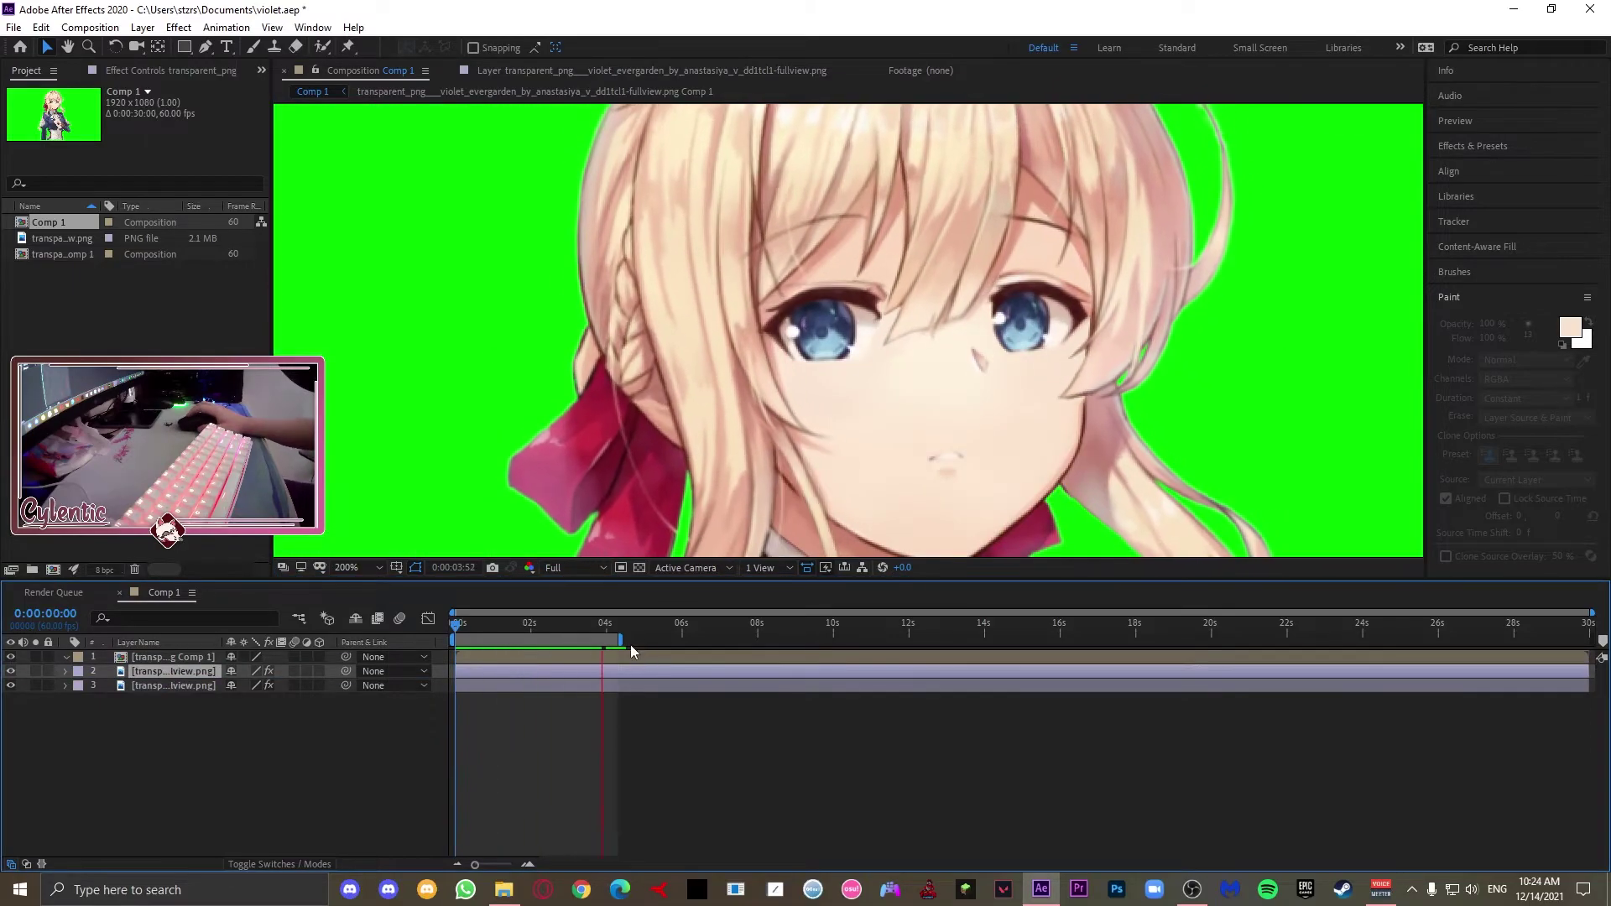
drag(619, 640, 603, 636)
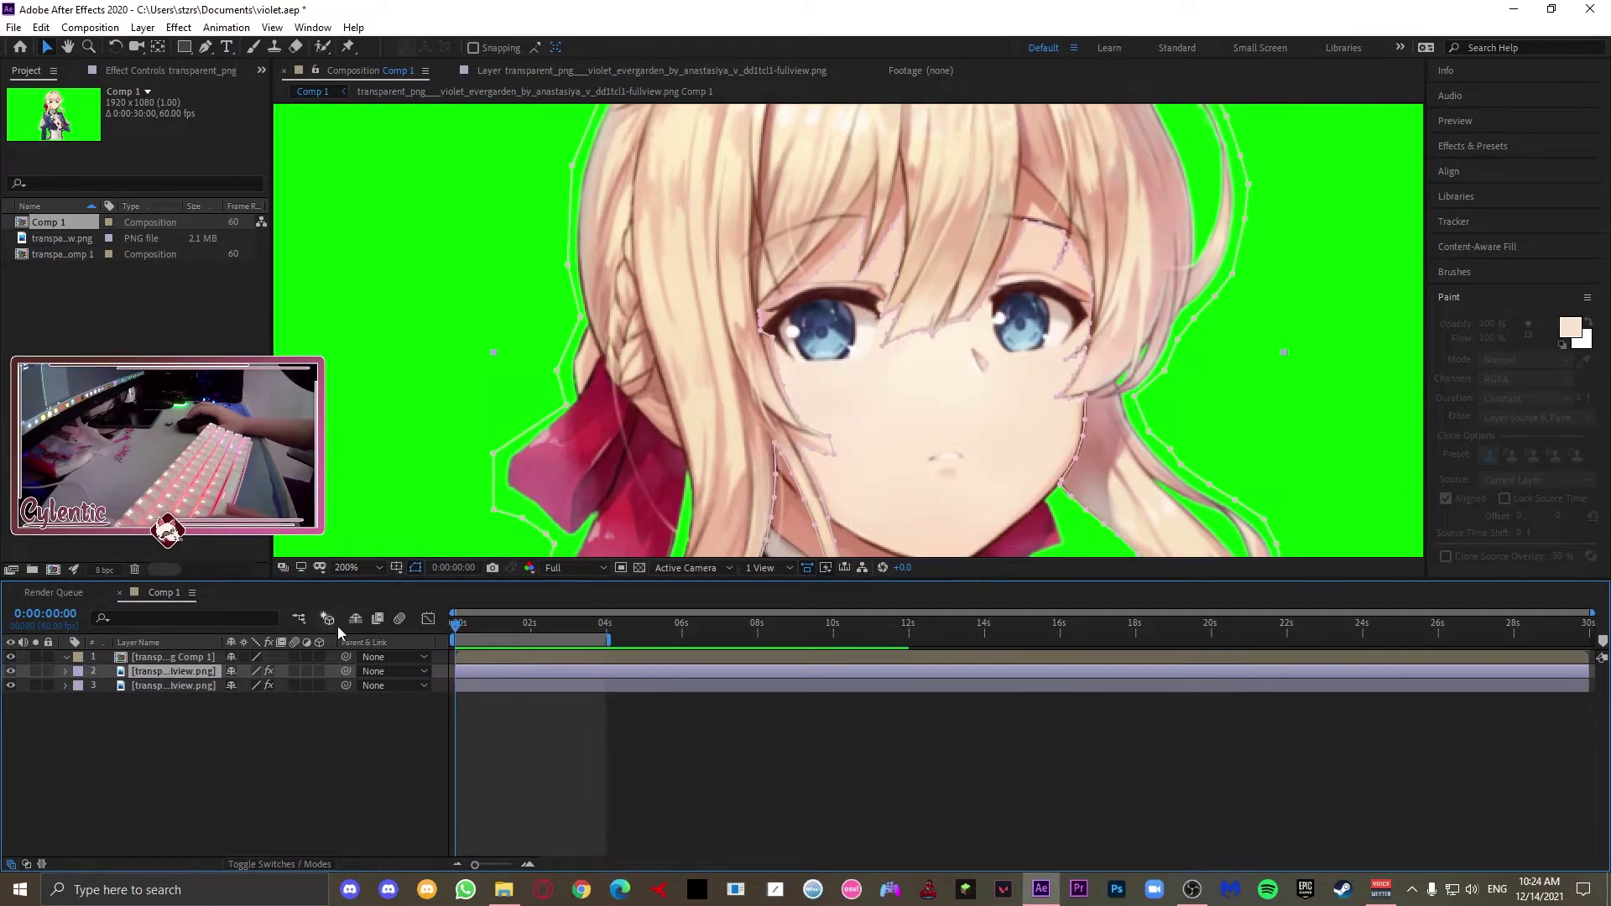
key(space)
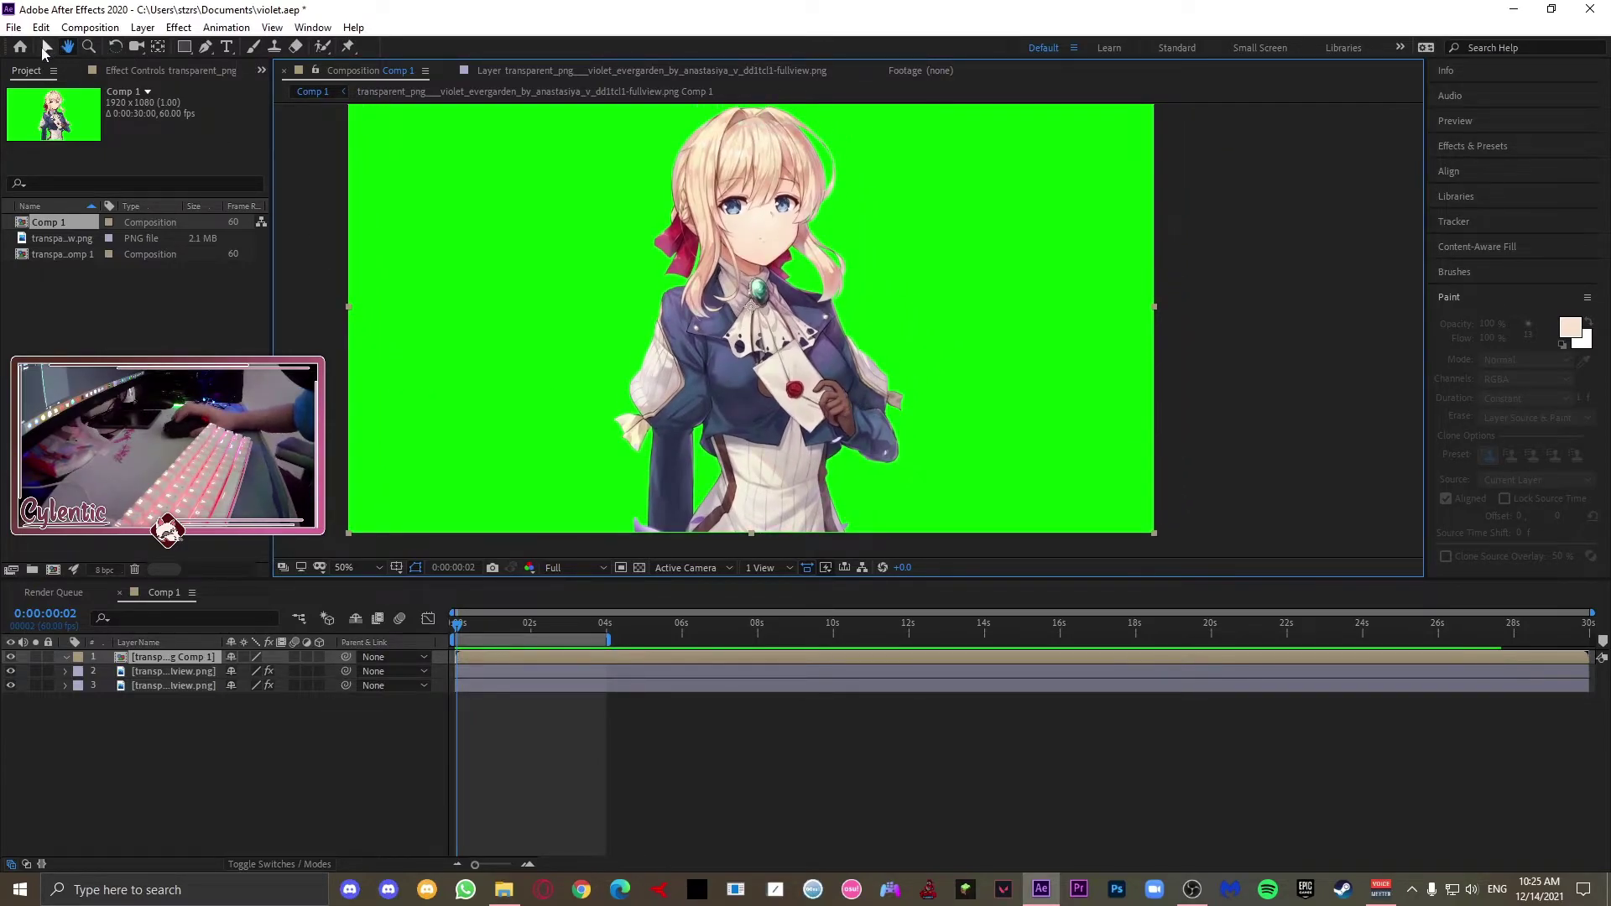
Step: Pre-compose all three layers of Comp 1 together as Pre-comp 1
click(46, 47)
click(183, 661)
drag(184, 712, 190, 621)
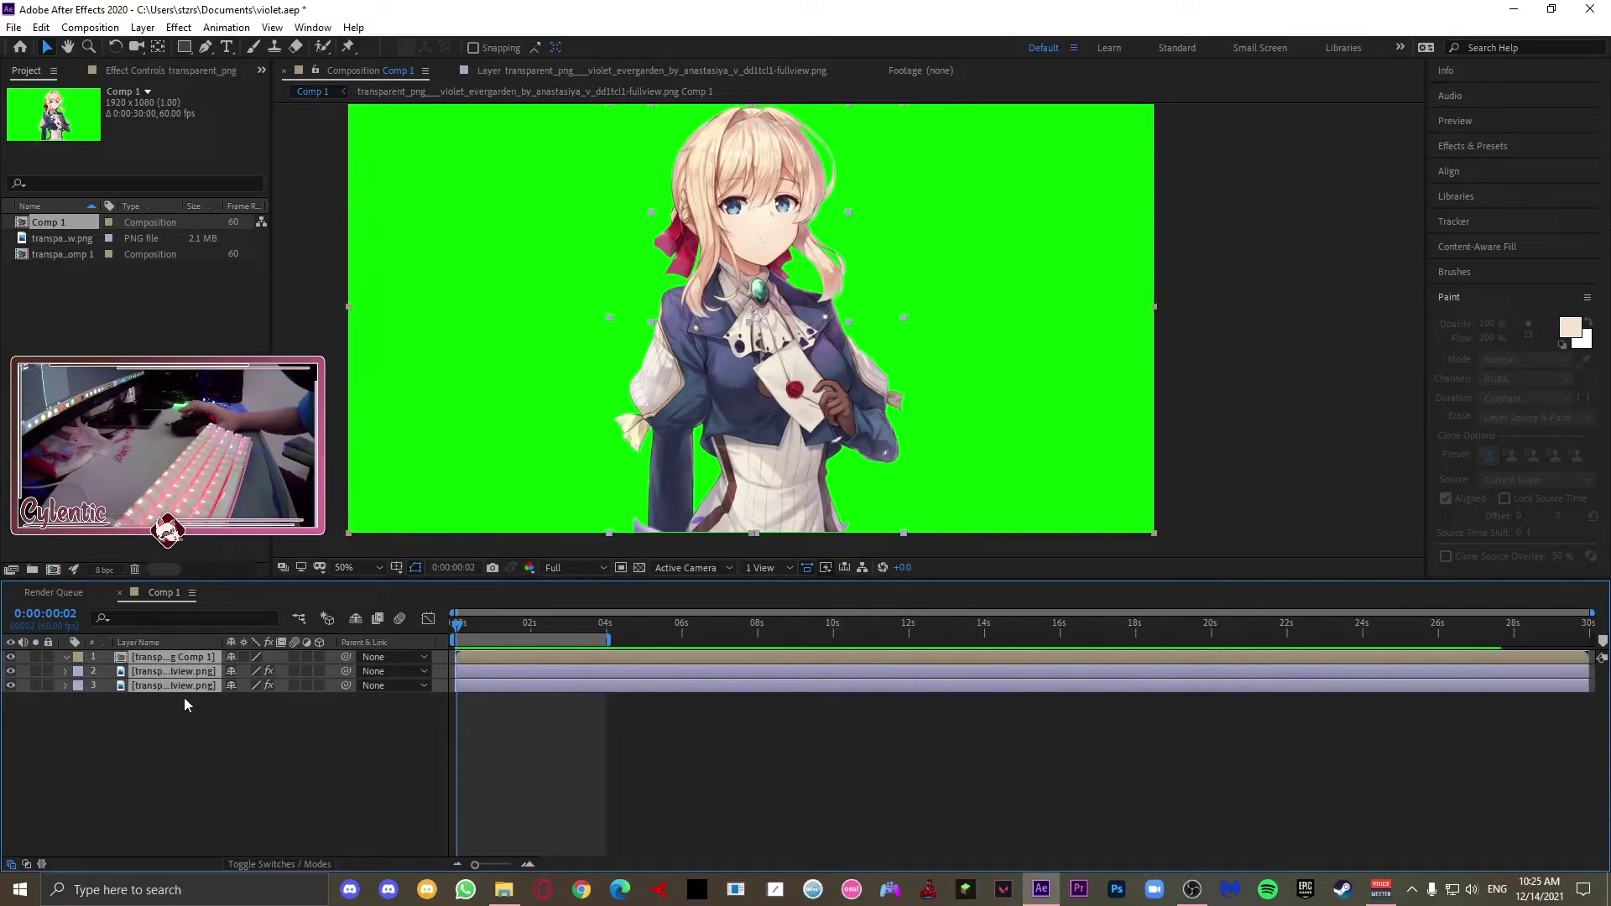
right_click(174, 673)
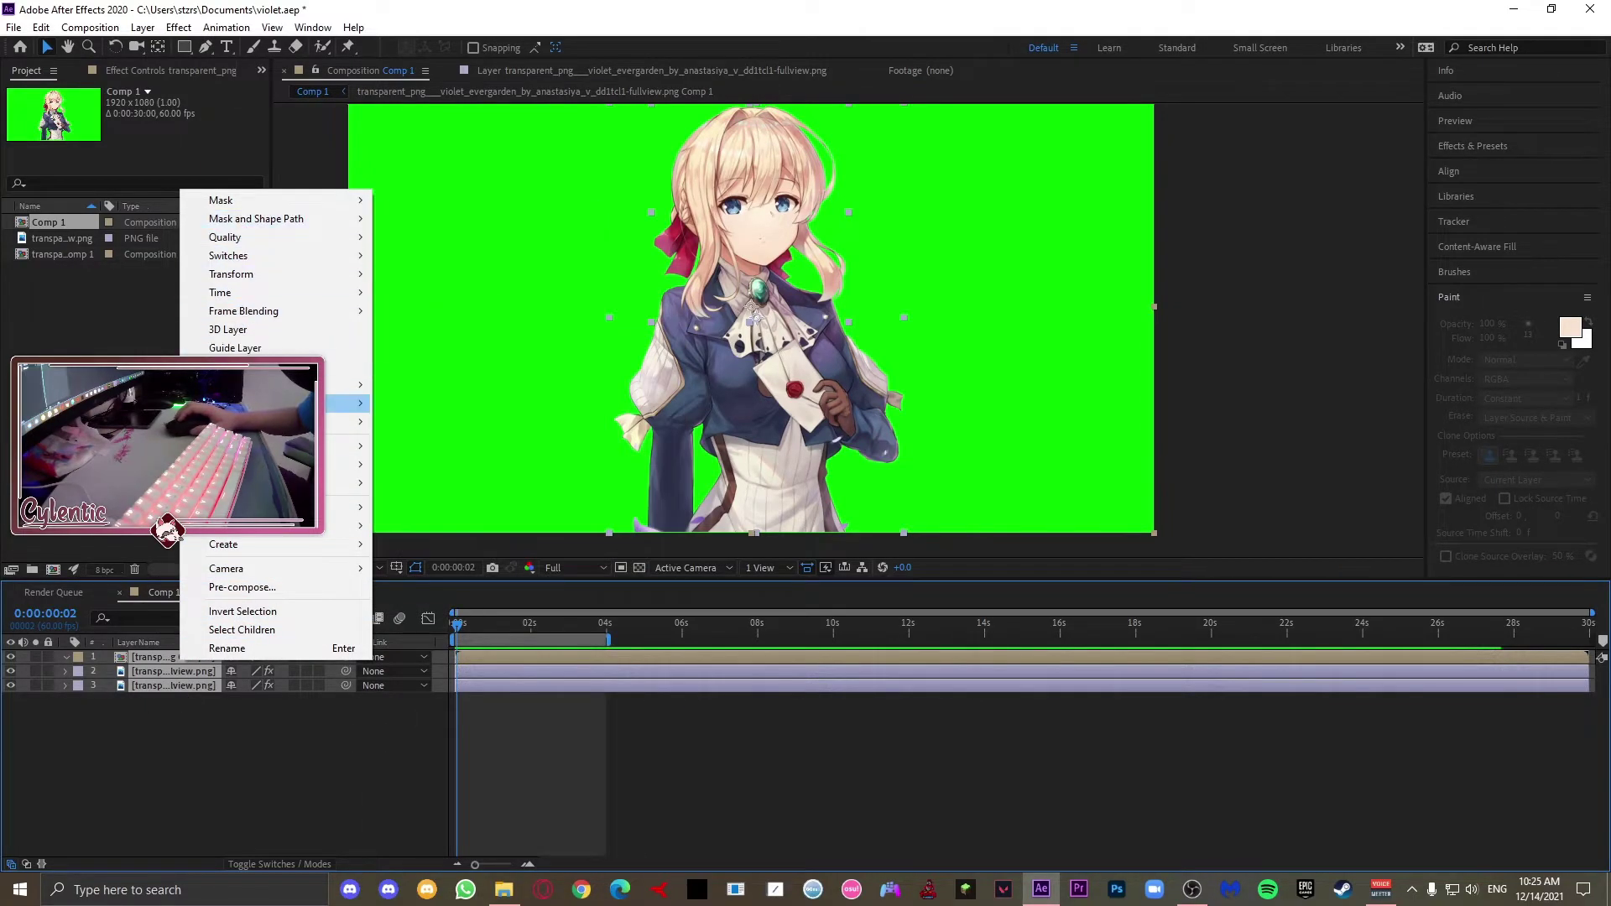
click(266, 591)
click(819, 554)
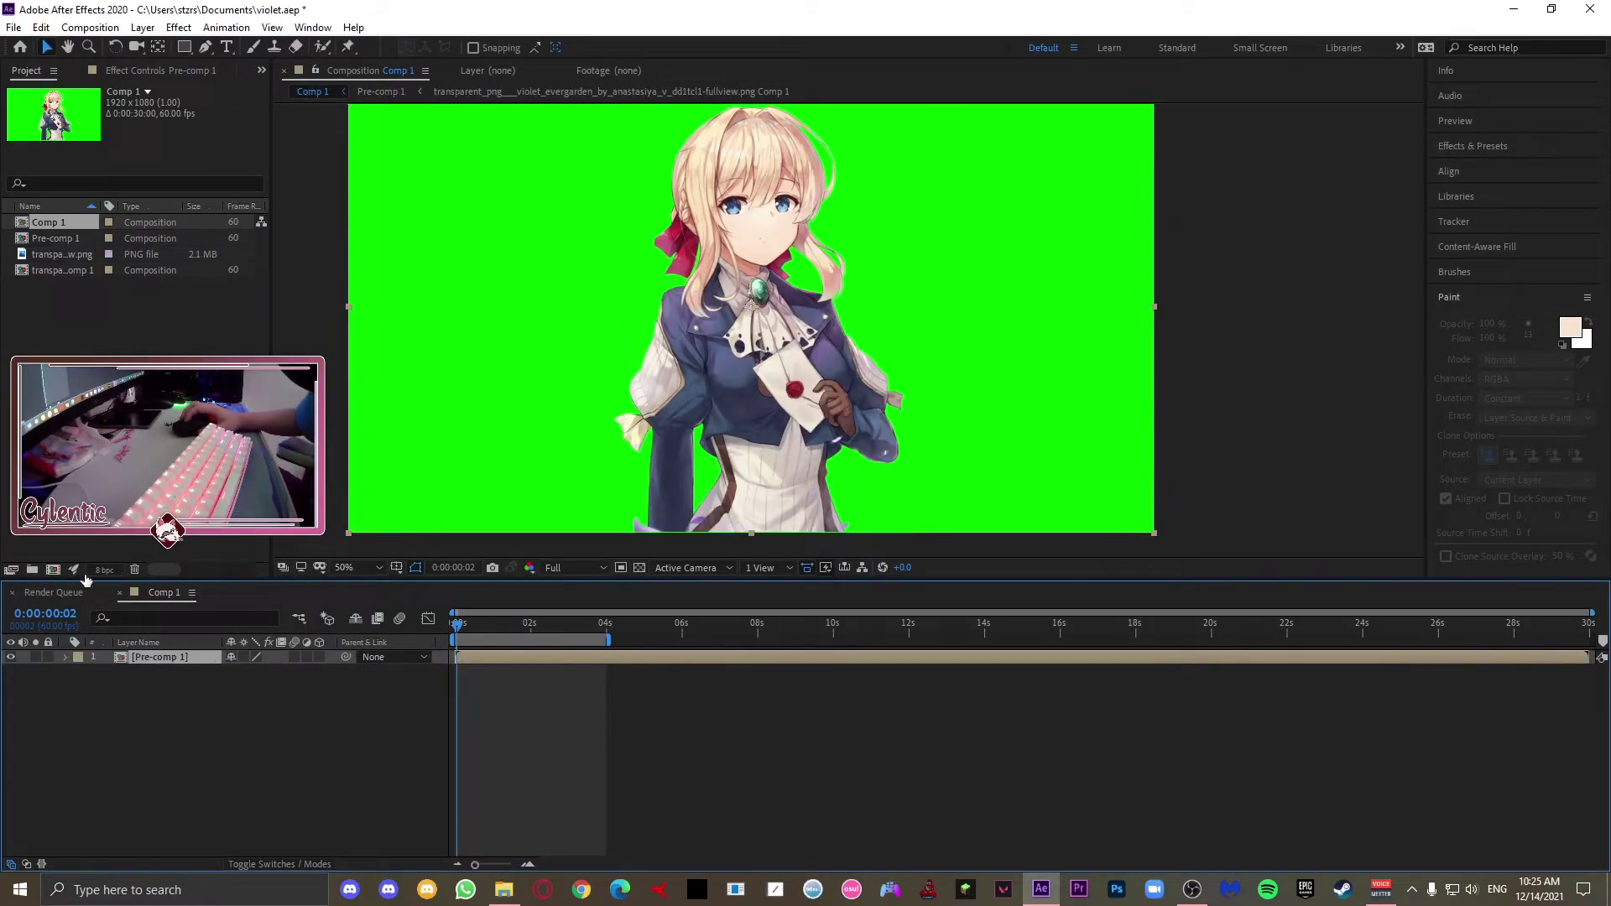
Step: Open Pre-comp 1 to examine its layers, return to Comp 1 and preview it from 0 s
double_click(147, 662)
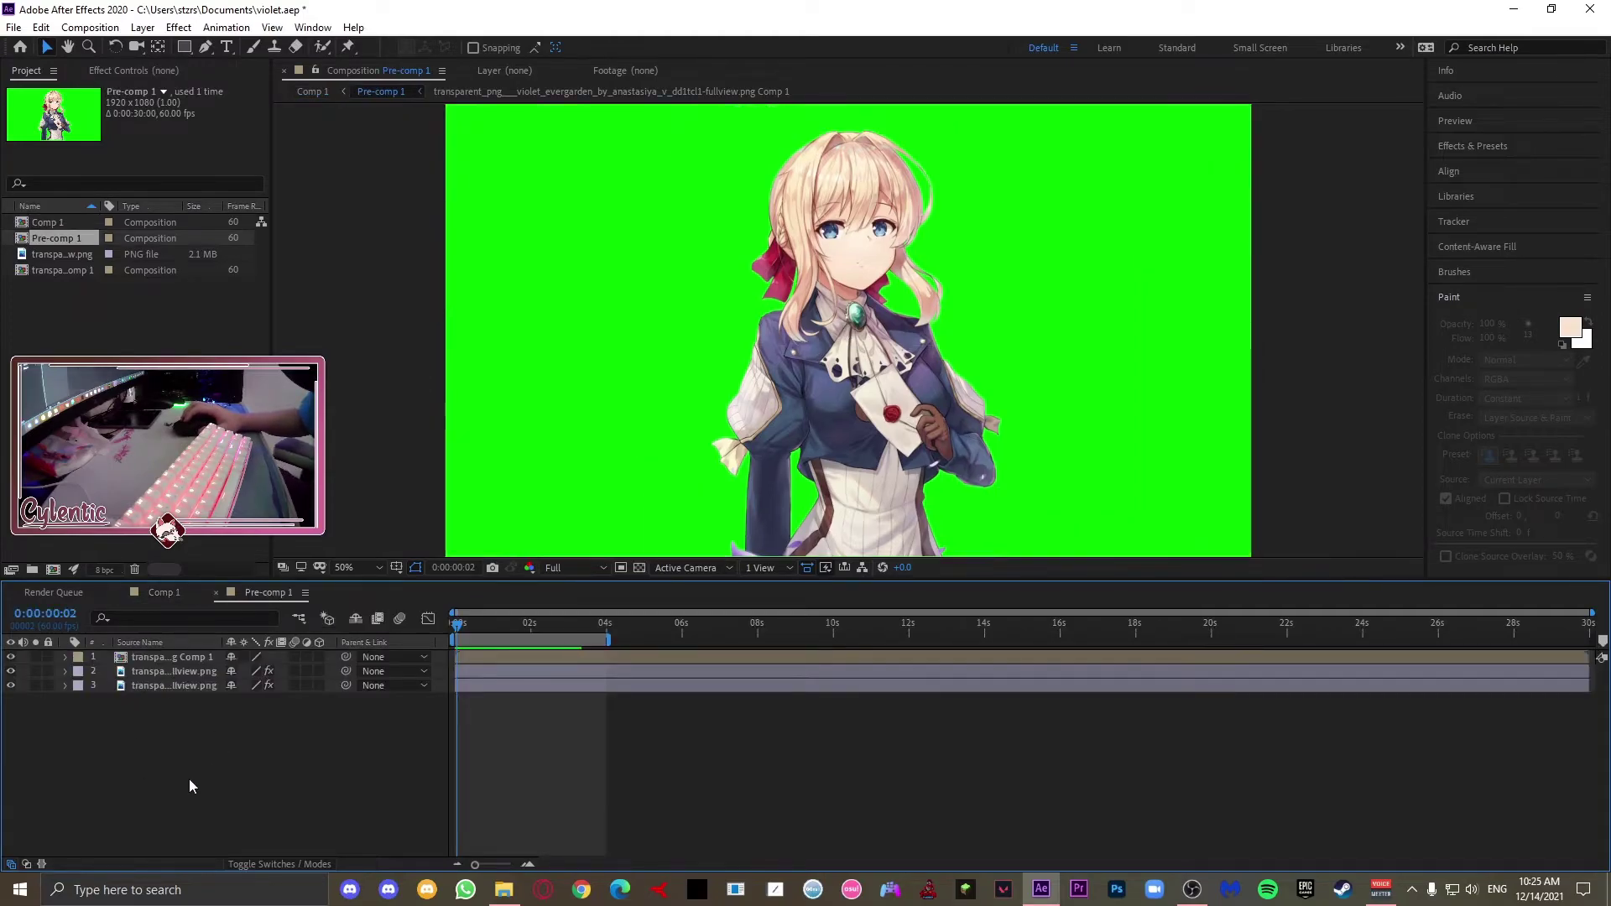
click(154, 597)
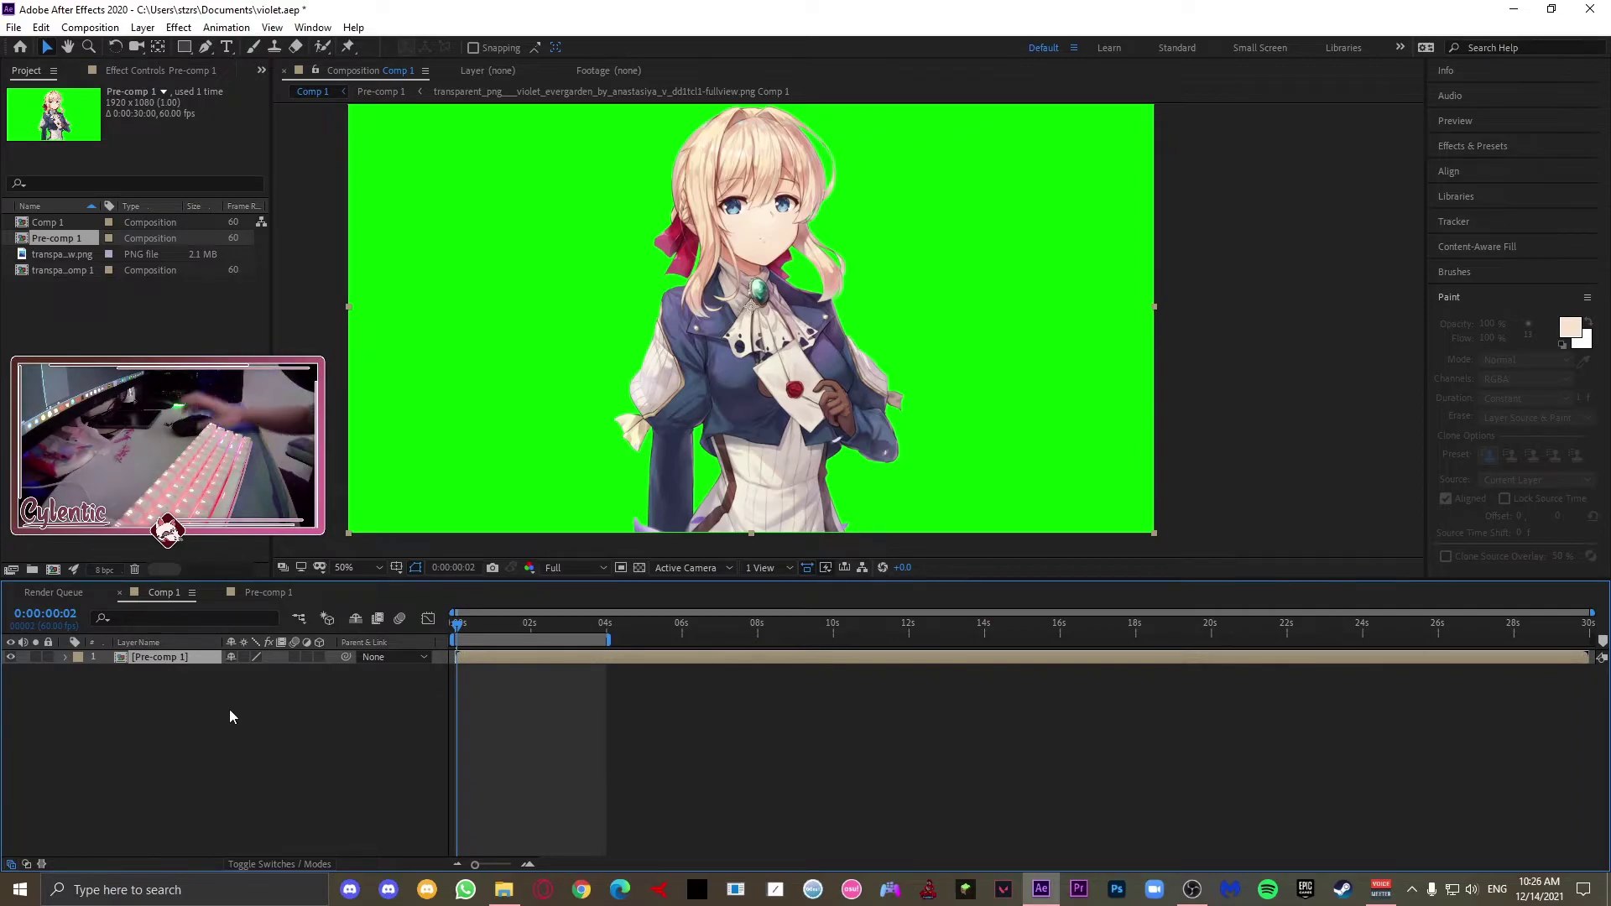
mouse_move(458, 628)
mouse_down()
mouse_move(656, 651)
mouse_move(442, 640)
mouse_up()
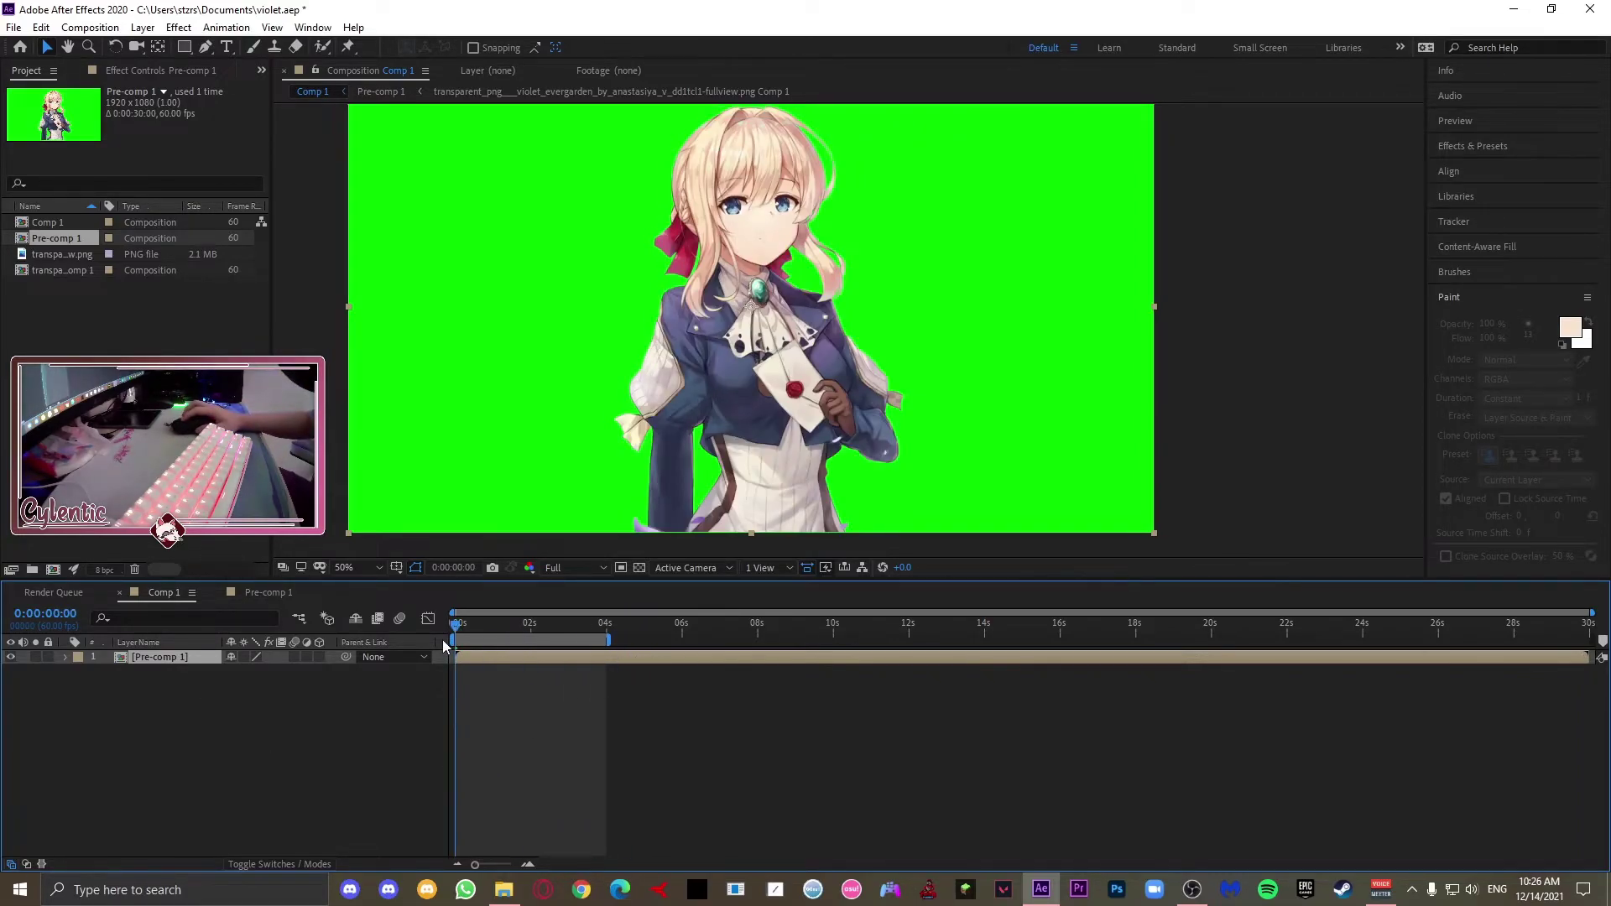
key(space)
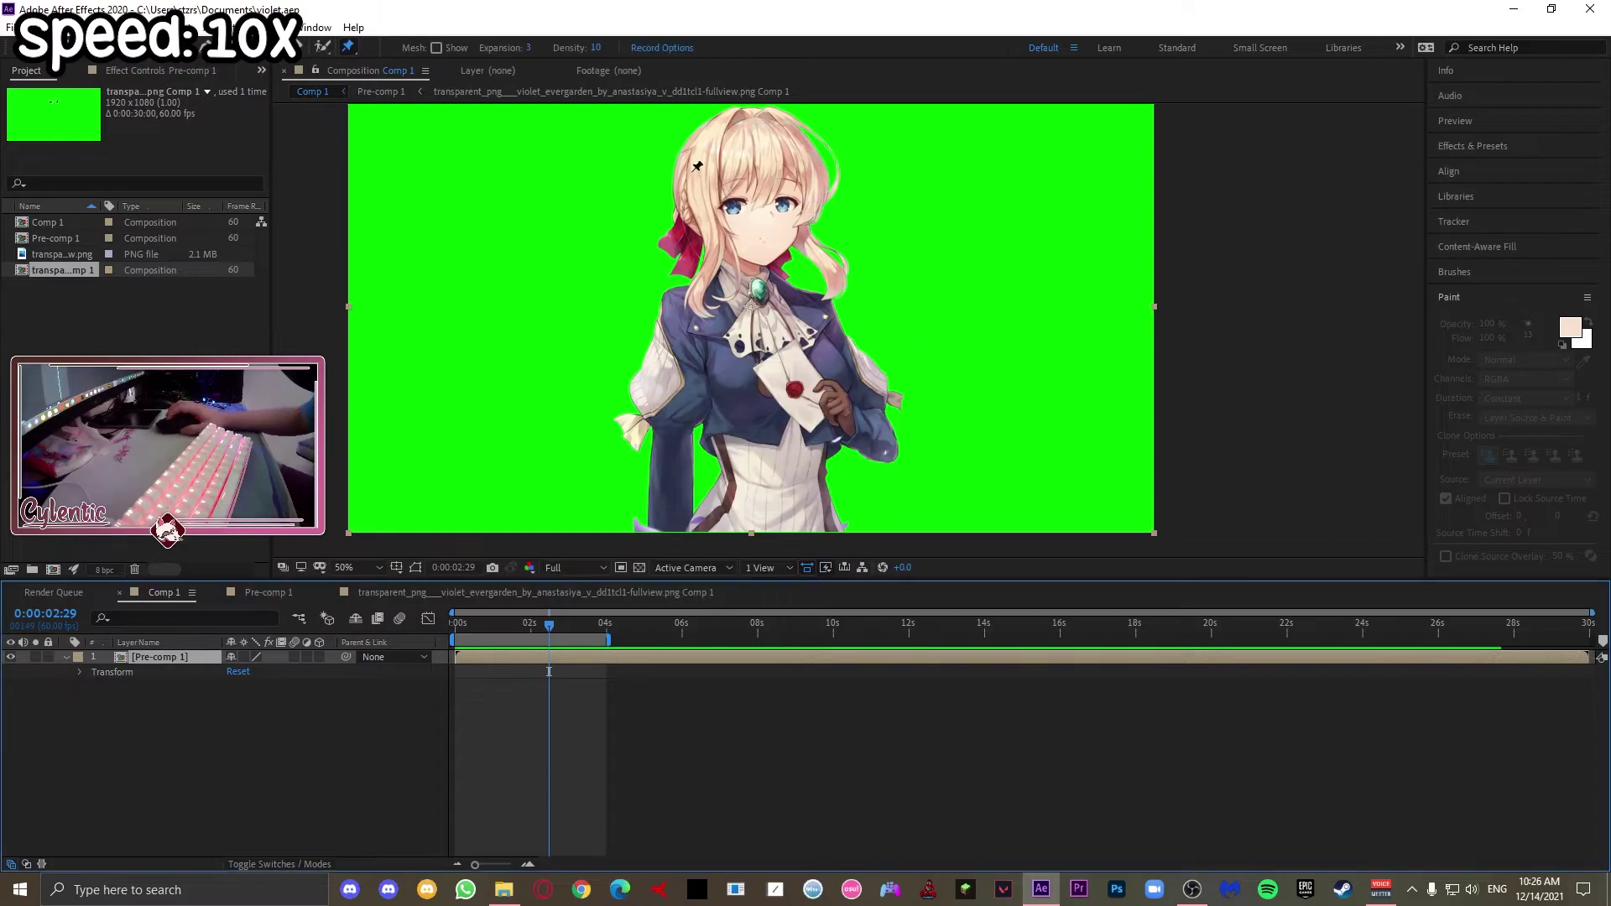
Step: Place Puppet pins across the Pre-comp 1 layer on the hair, face, ribbon, shoulders, arms, envelope and waist
click(691, 176)
click(744, 129)
click(820, 170)
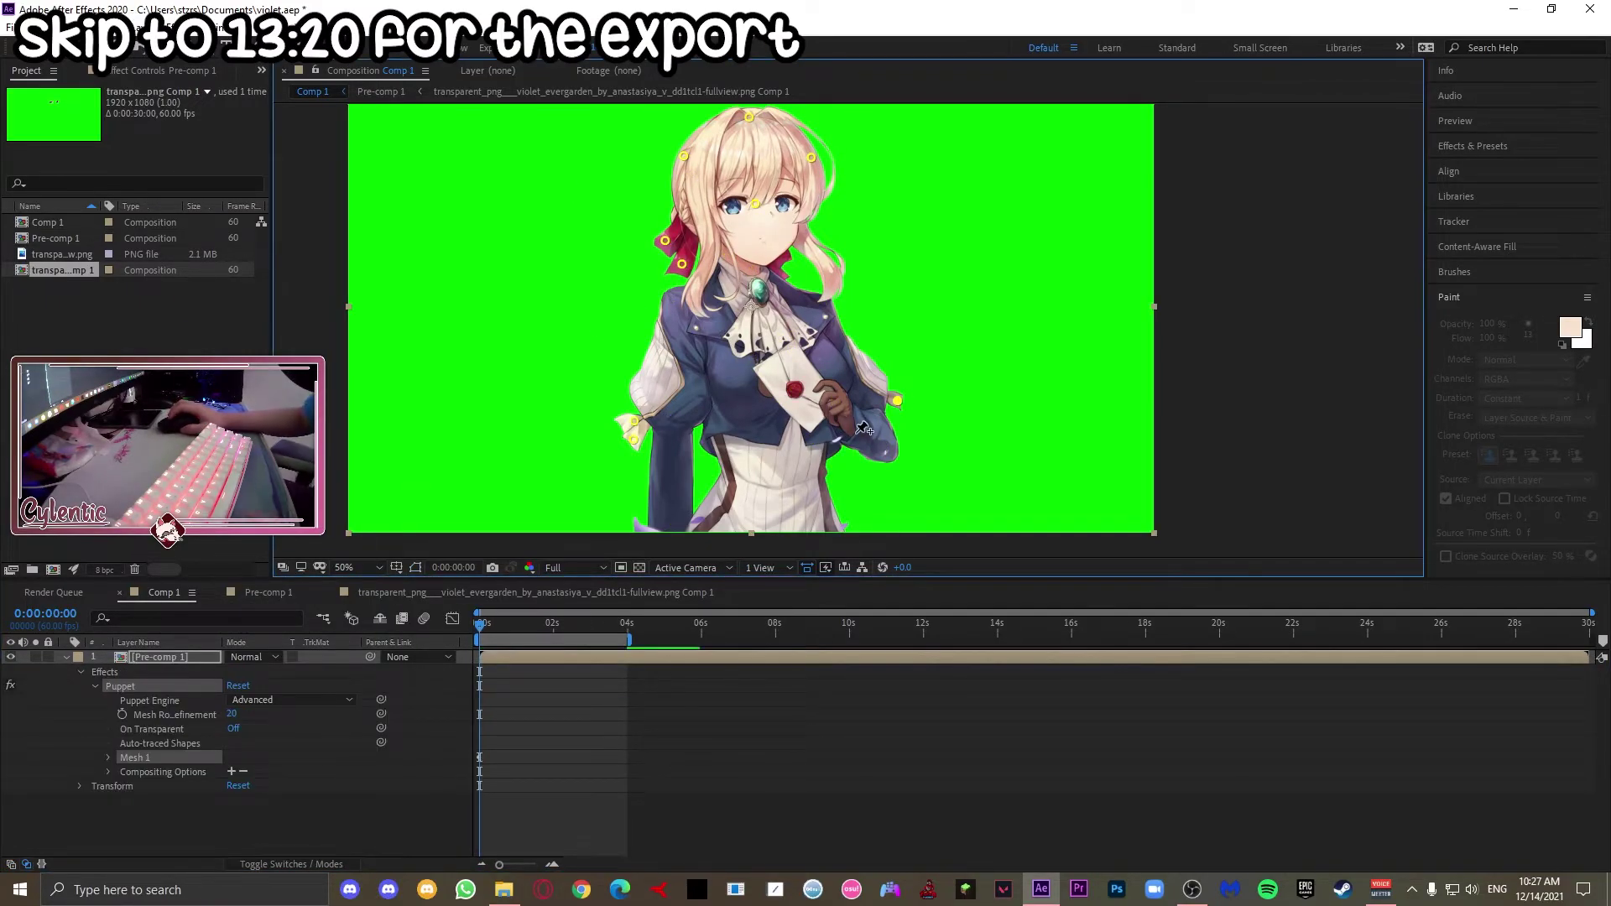
click(735, 261)
click(671, 301)
click(825, 302)
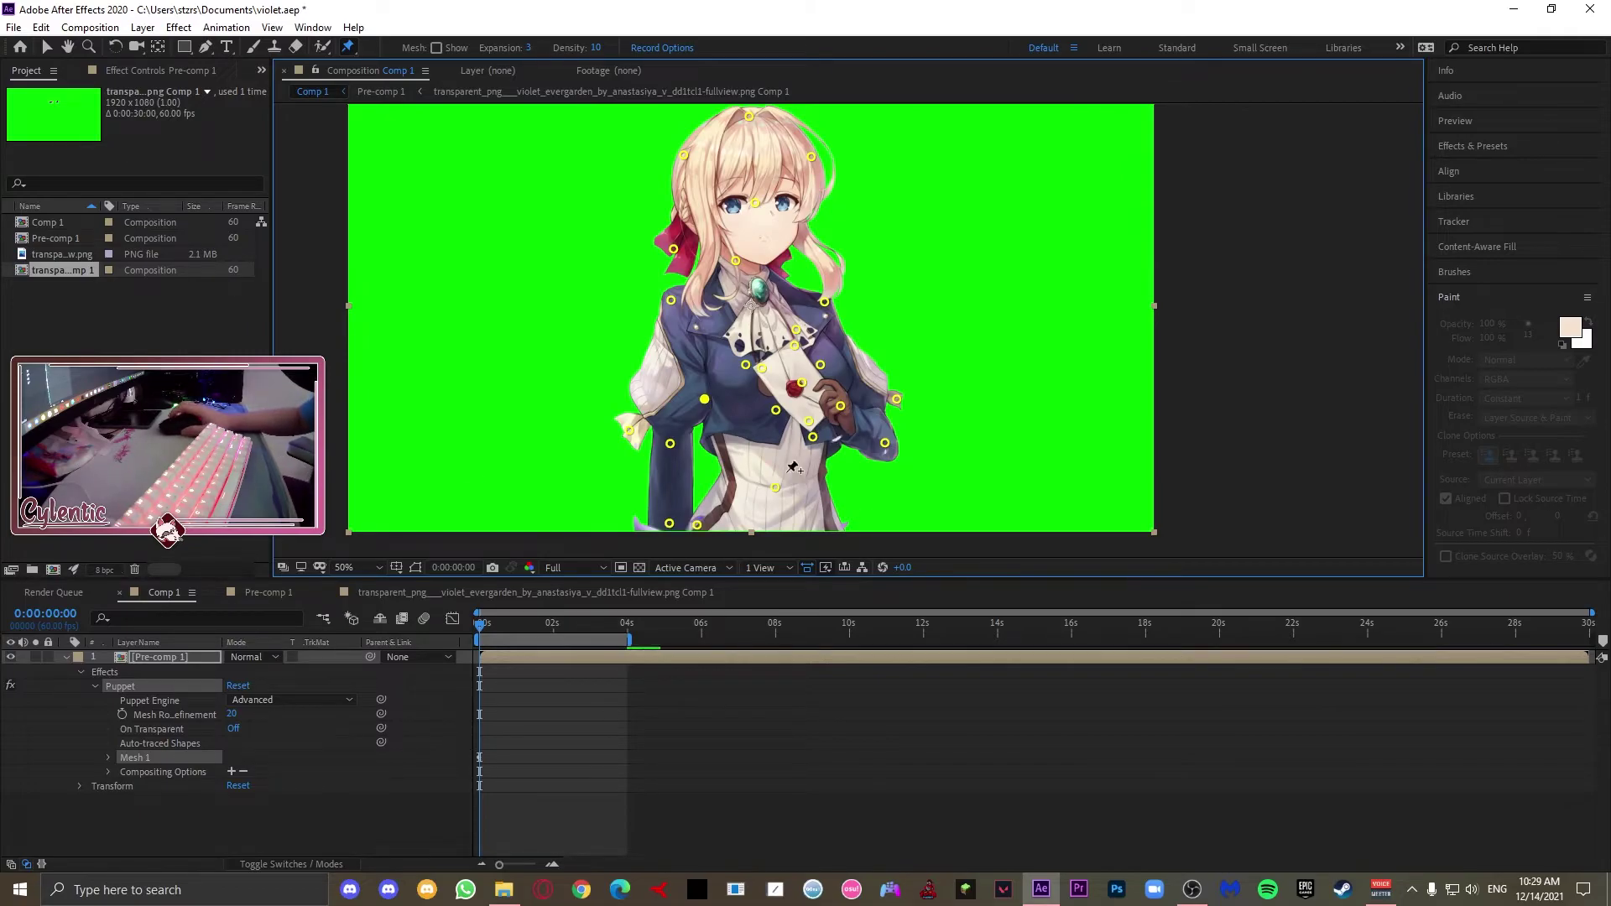
Step: Copy all of Pre-comp 1's Puppet pin keyframes from 0 s to 2 s and 4 s
click(47, 47)
key(u)
scroll(554, 756, down, 10)
click(554, 625)
key(ctrl+v)
click(626, 625)
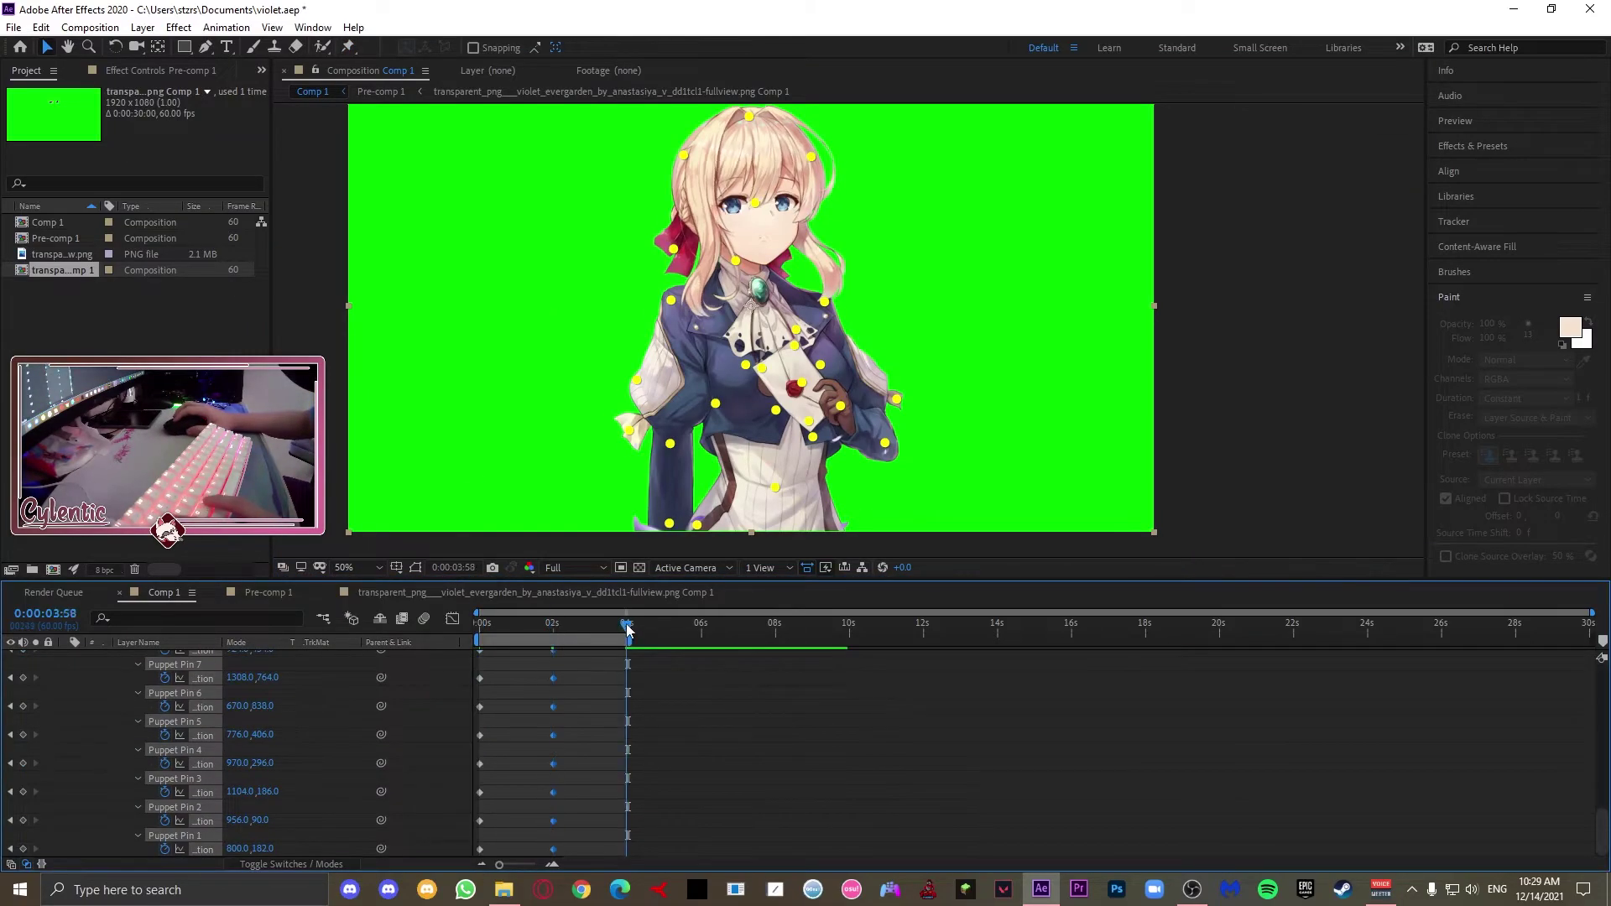
drag(47, 614, 54, 613)
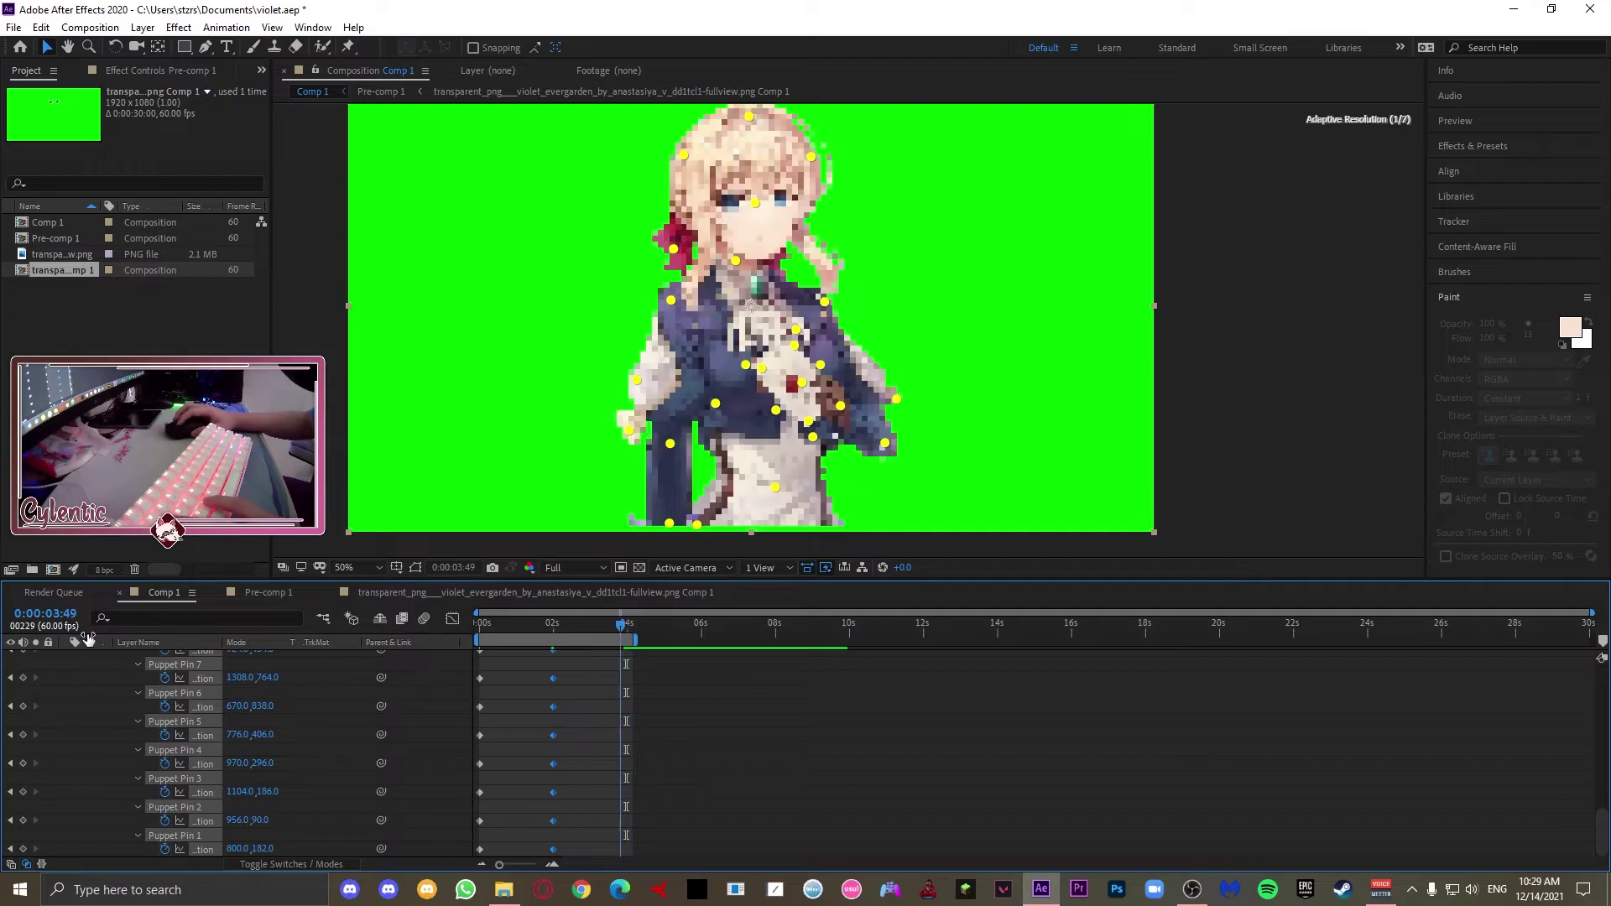
key(ctrl+v)
Step: Try shifting all Puppet pins slightly down and left at 2 s, and undo the move
drag(627, 625, 553, 626)
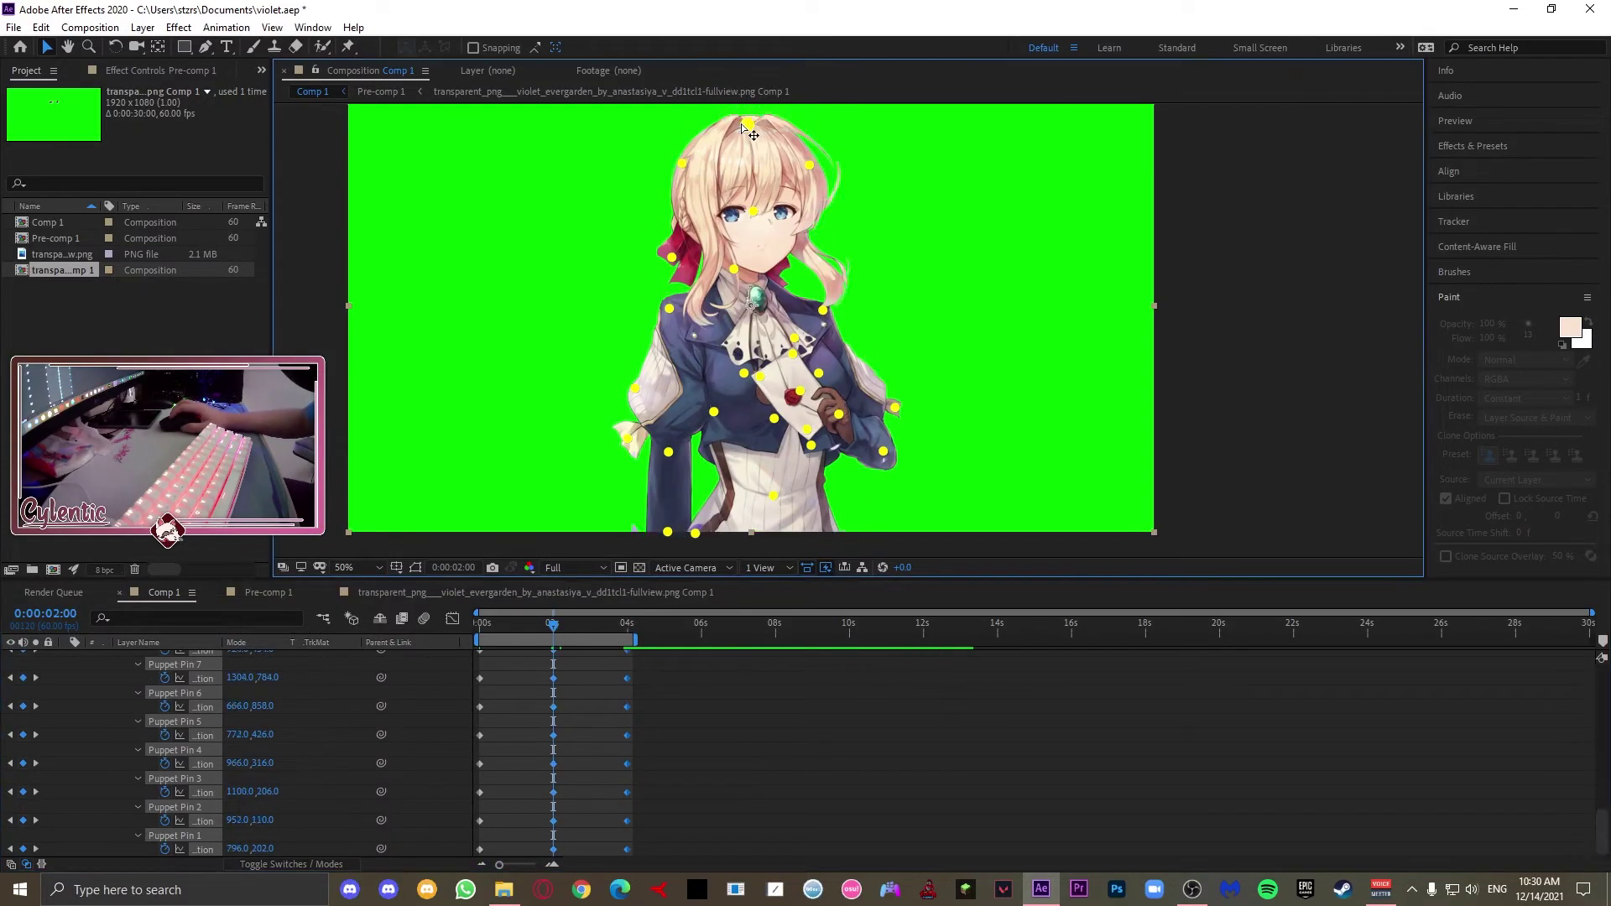
scroll(730, 105, up, 4)
key(ctrl+z)
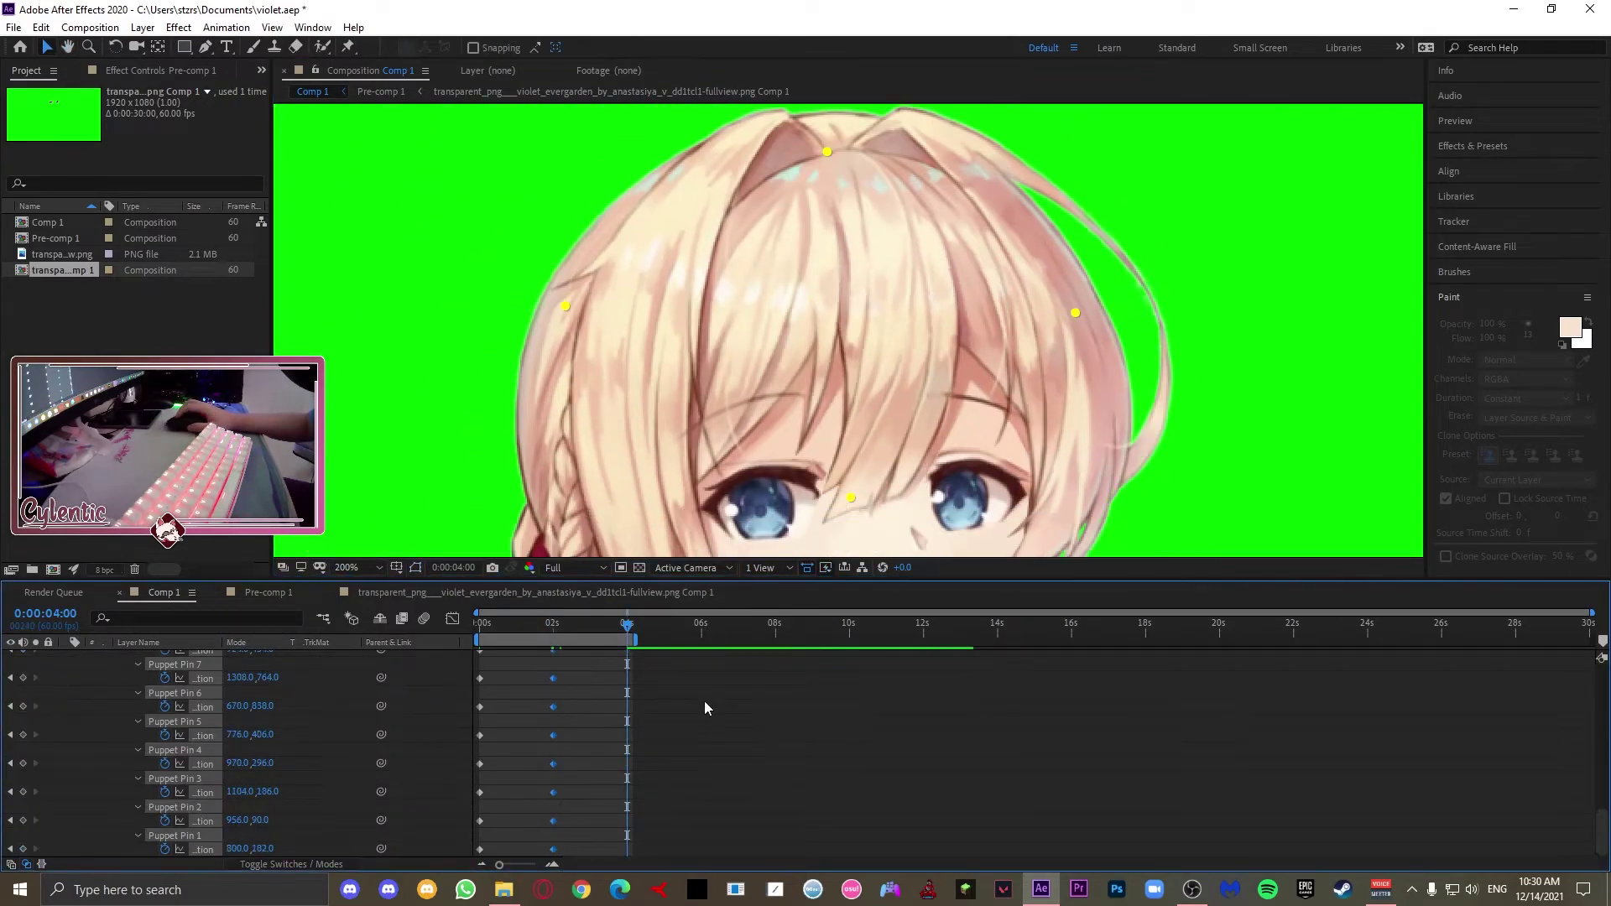
Step: At 2 s, move the crown, both hair-side and forehead pins down and left to tilt the head
click(553, 625)
drag(827, 152, 716, 219)
drag(565, 306, 535, 334)
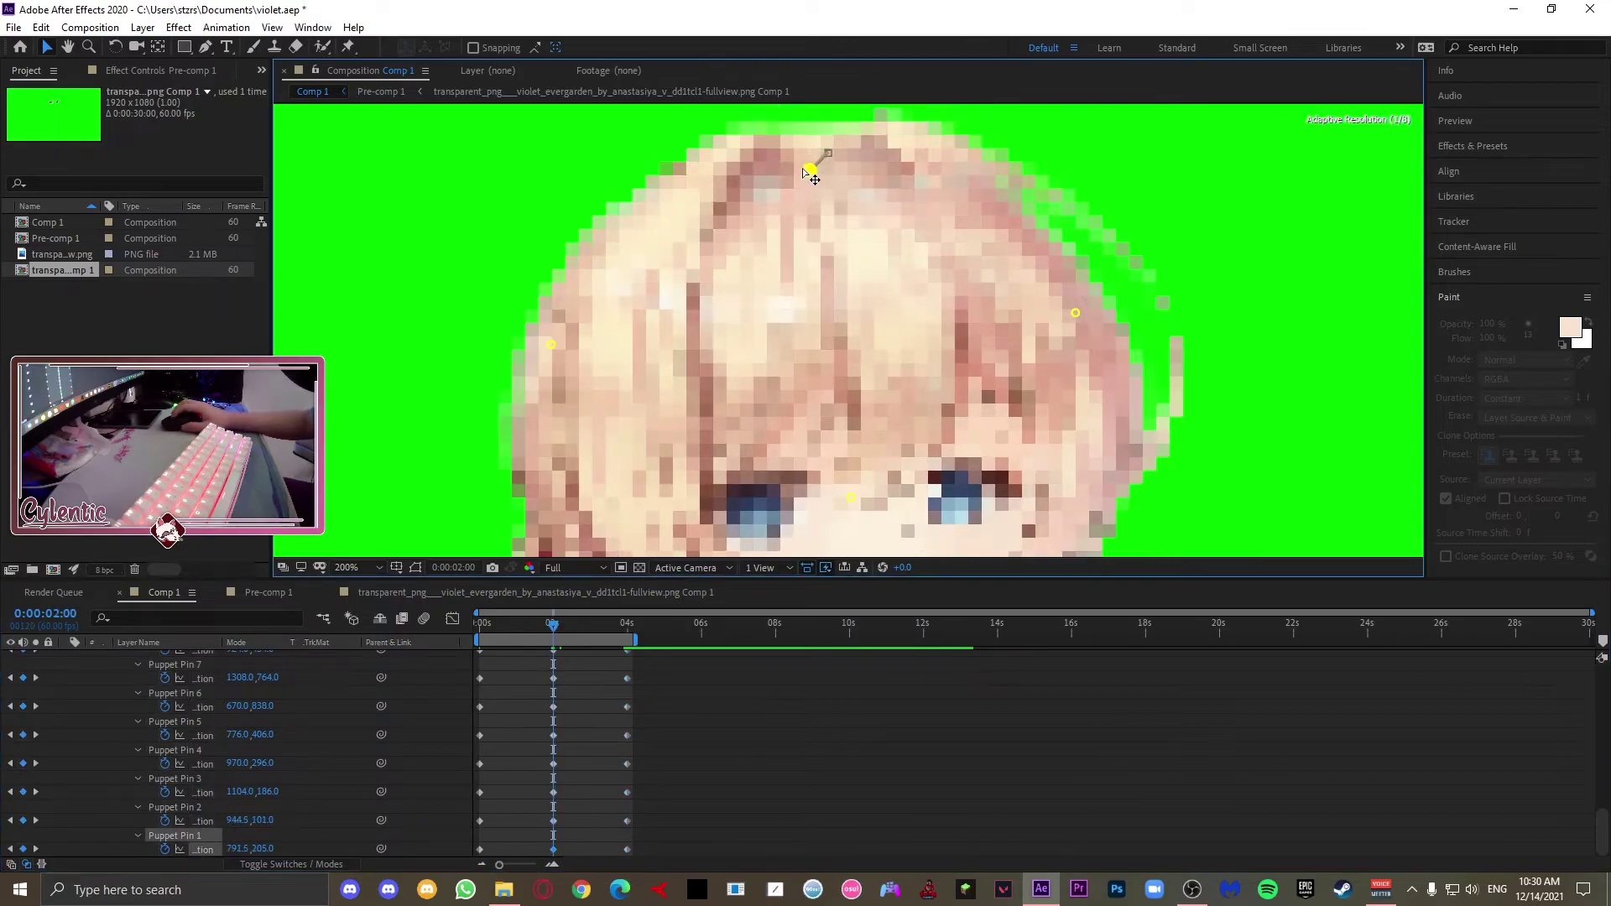
drag(804, 166, 792, 182)
drag(1075, 312, 1058, 324)
drag(850, 497, 834, 518)
Step: At 2 s, nudge the ribbon and chin pins to follow the head, and refine the hair-side pin
scroll(833, 519, down, 1)
drag(687, 506, 697, 518)
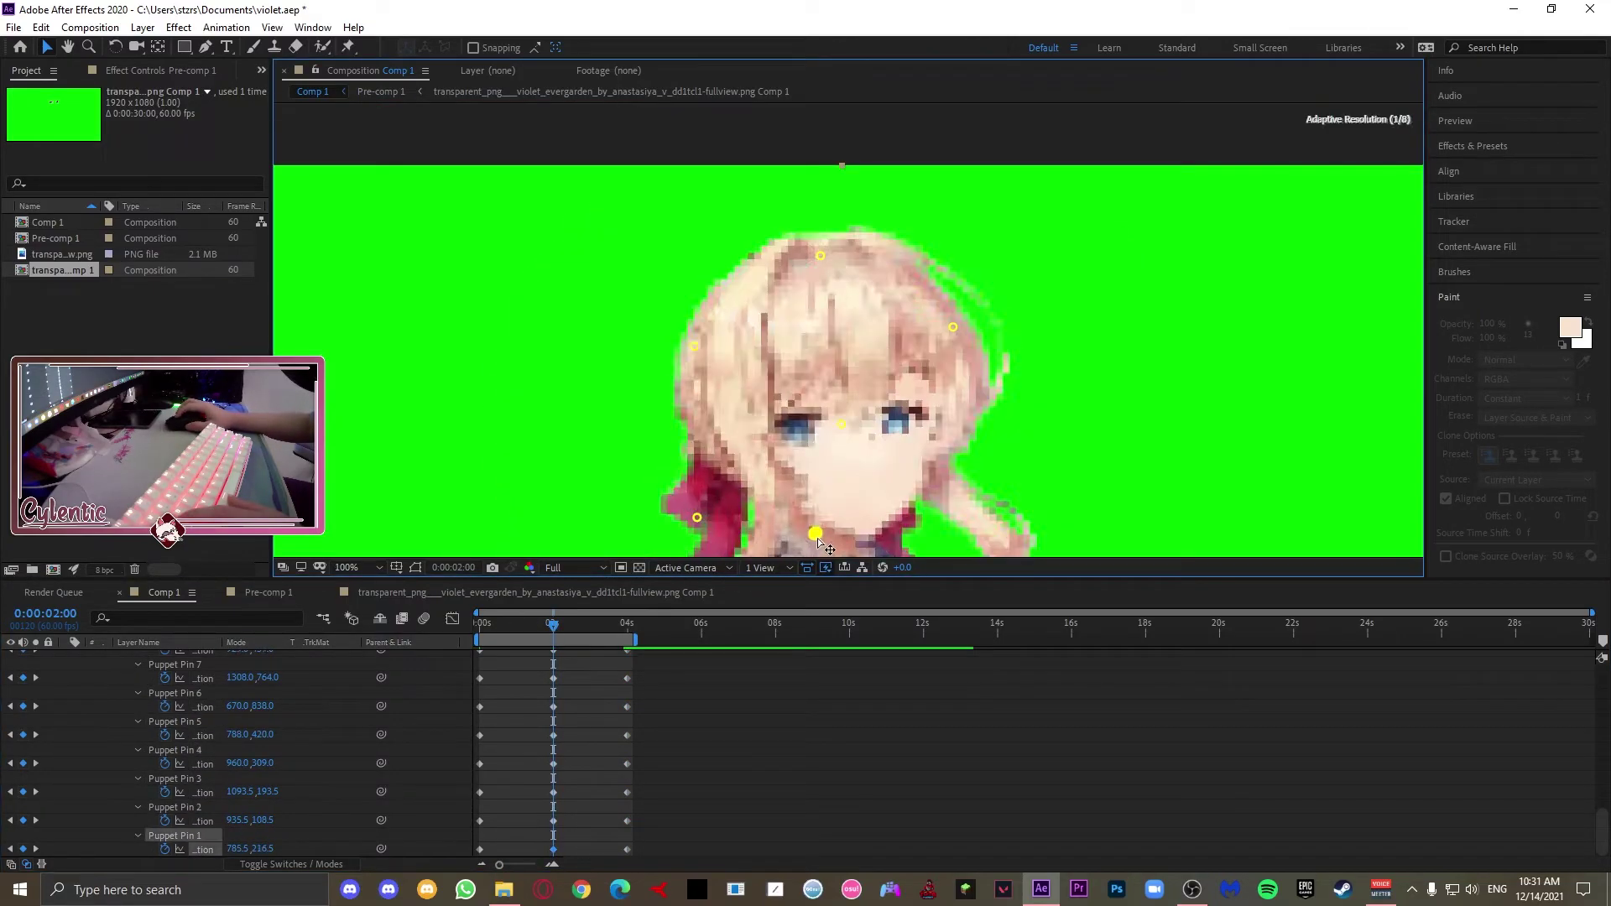
drag(818, 538, 812, 541)
mouse_move(553, 630)
mouse_down()
mouse_move(533, 631)
mouse_move(545, 635)
mouse_up()
click(841, 422)
scroll(554, 702, up, 10)
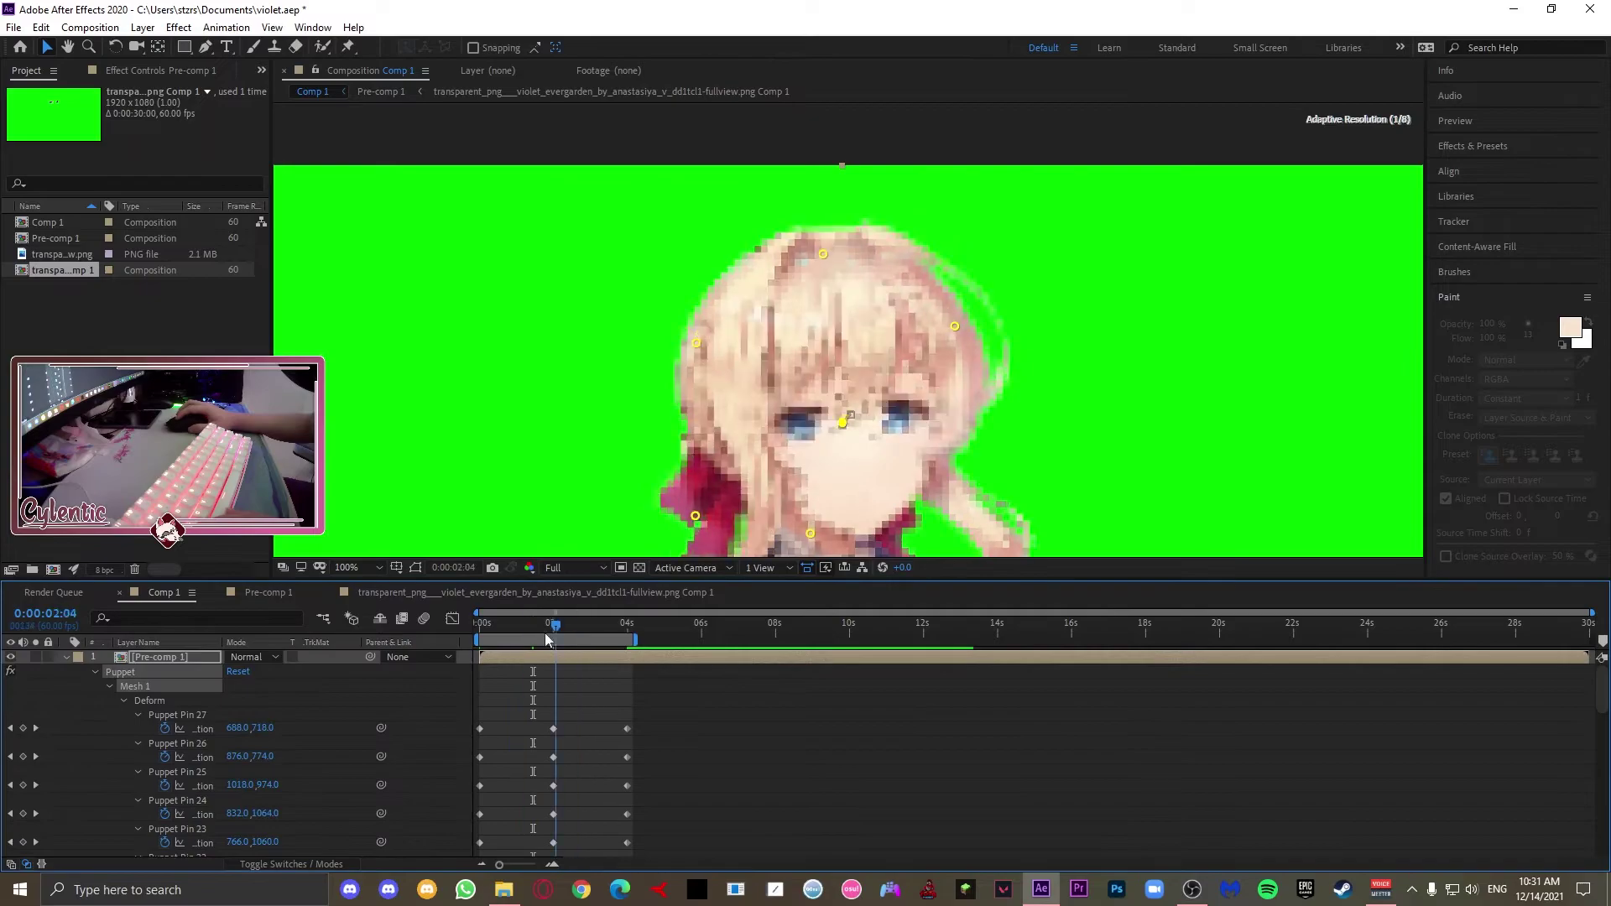
drag(695, 347, 703, 339)
Step: Preview the head tilt from 0 s and examine its motion
mouse_move(553, 625)
mouse_down()
mouse_move(484, 635)
mouse_move(544, 626)
mouse_up()
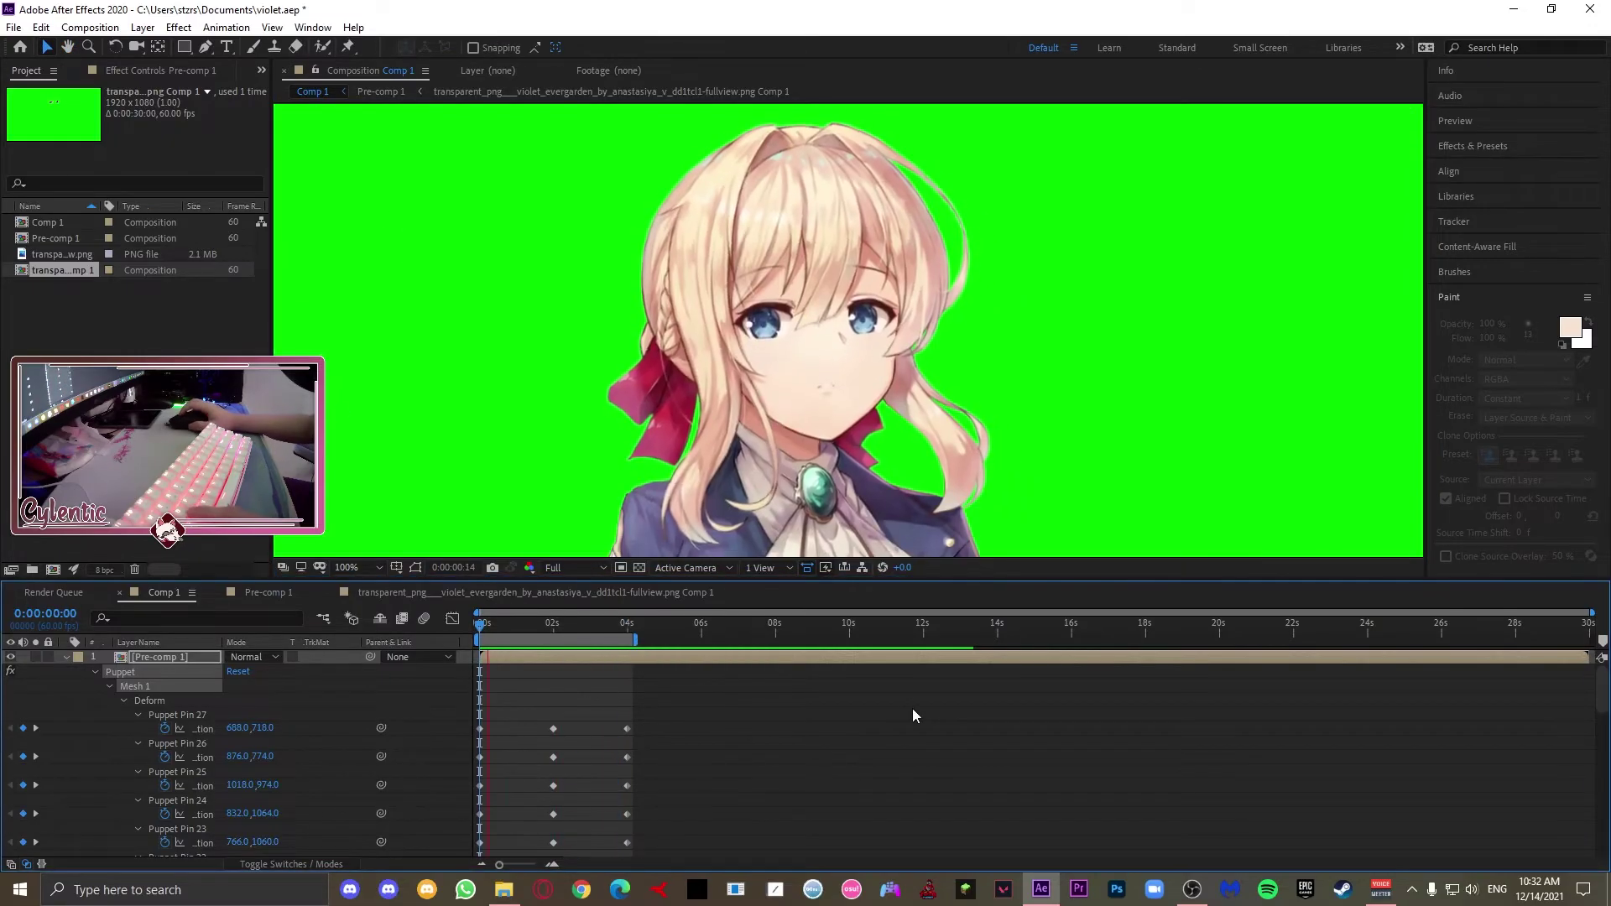
key(space)
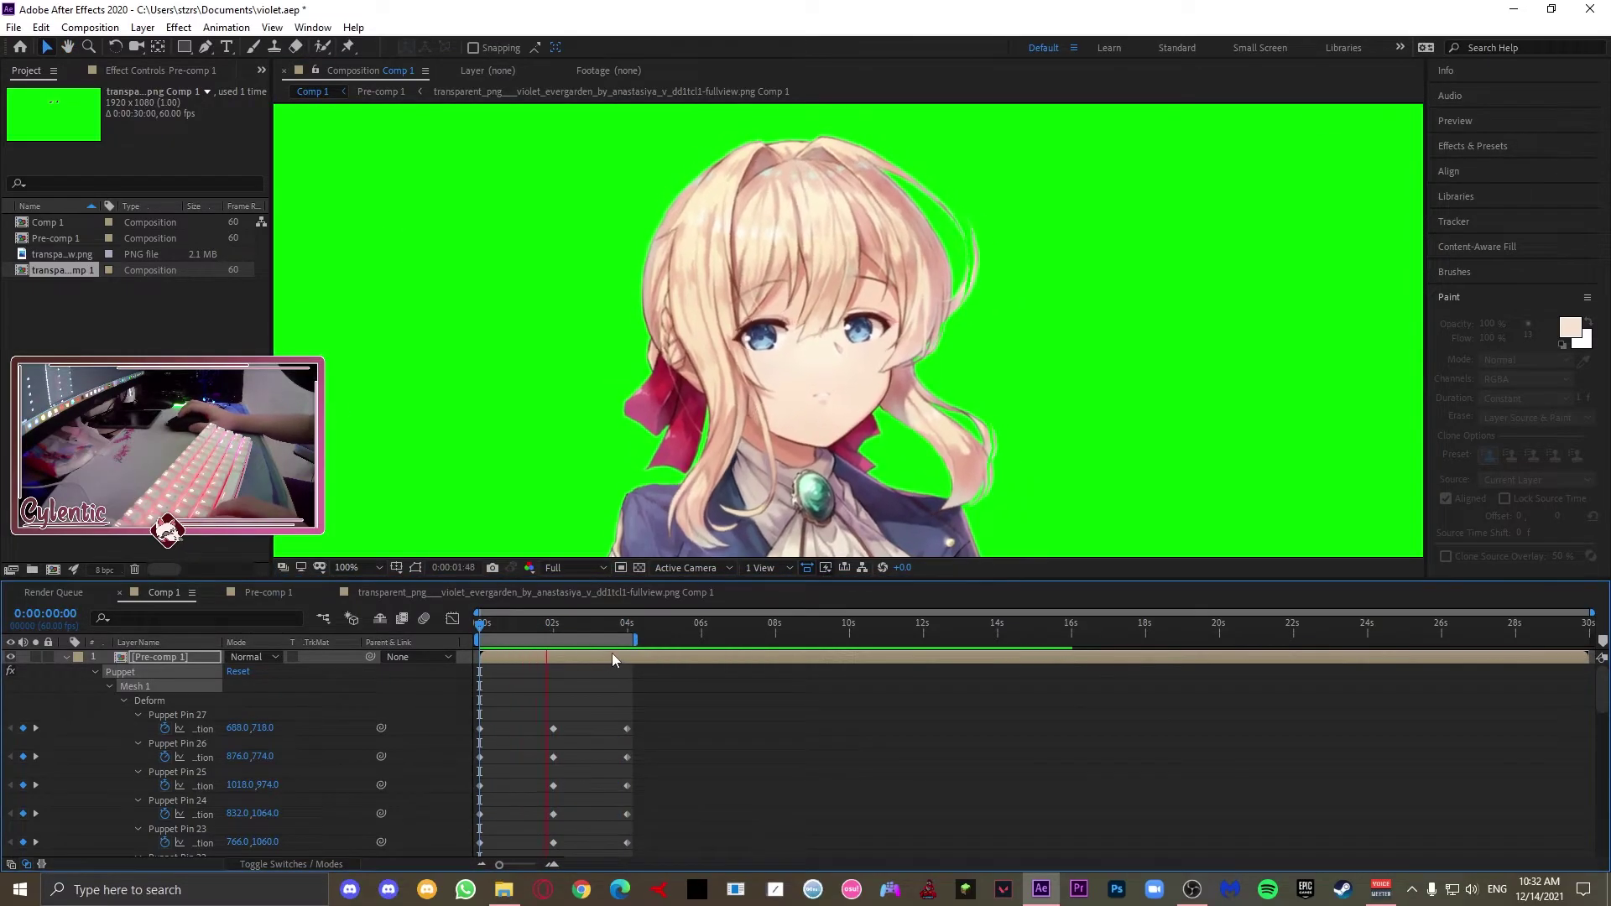
scroll(671, 698, down, 3)
key(space)
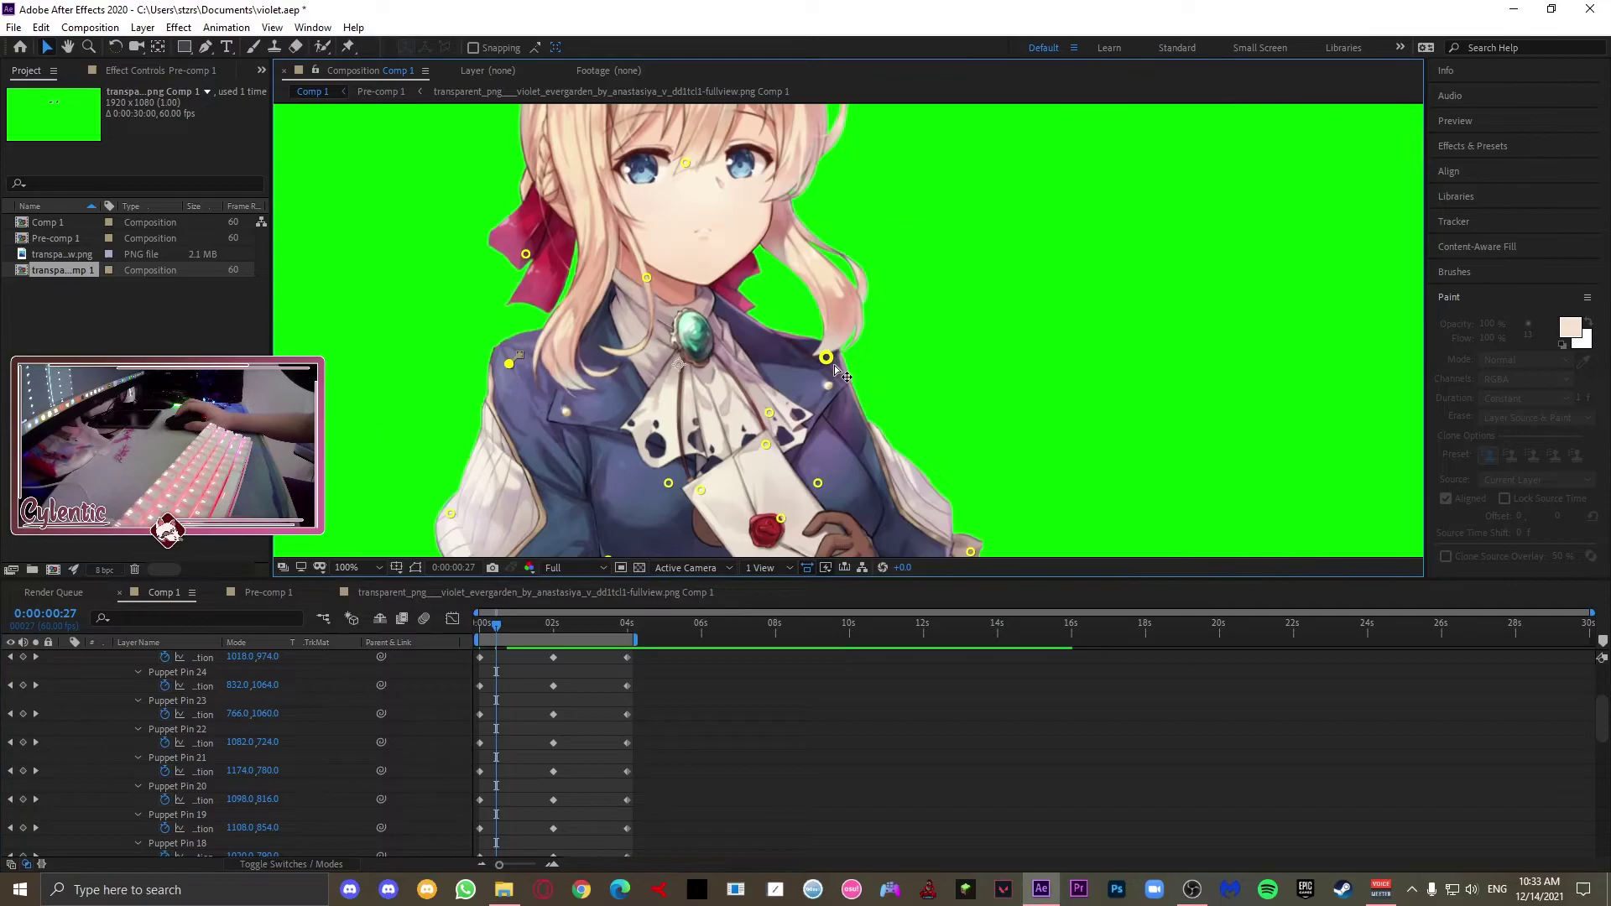
Step: At 0:00:00:27, nudge the right shoulder pin down and reposition the envelope and hand pins, mostly upward
drag(827, 358, 833, 366)
drag(833, 366, 723, 148)
drag(655, 227, 669, 217)
drag(748, 348, 749, 332)
drag(670, 301, 682, 291)
mouse_move(590, 273)
mouse_down()
mouse_move(602, 261)
mouse_move(566, 254)
mouse_up()
drag(619, 356, 626, 346)
drag(684, 379, 686, 372)
drag(692, 411, 751, 204)
Step: At 0:00:00:27, reposition the pins along the character's lower body, left arm, sleeve and shoulder
drag(515, 385, 477, 386)
drag(461, 221, 529, 430)
drag(529, 431, 520, 439)
drag(448, 403, 447, 390)
drag(467, 300, 465, 287)
drag(512, 166, 518, 157)
scroll(531, 491, down, 1)
drag(531, 490, 543, 585)
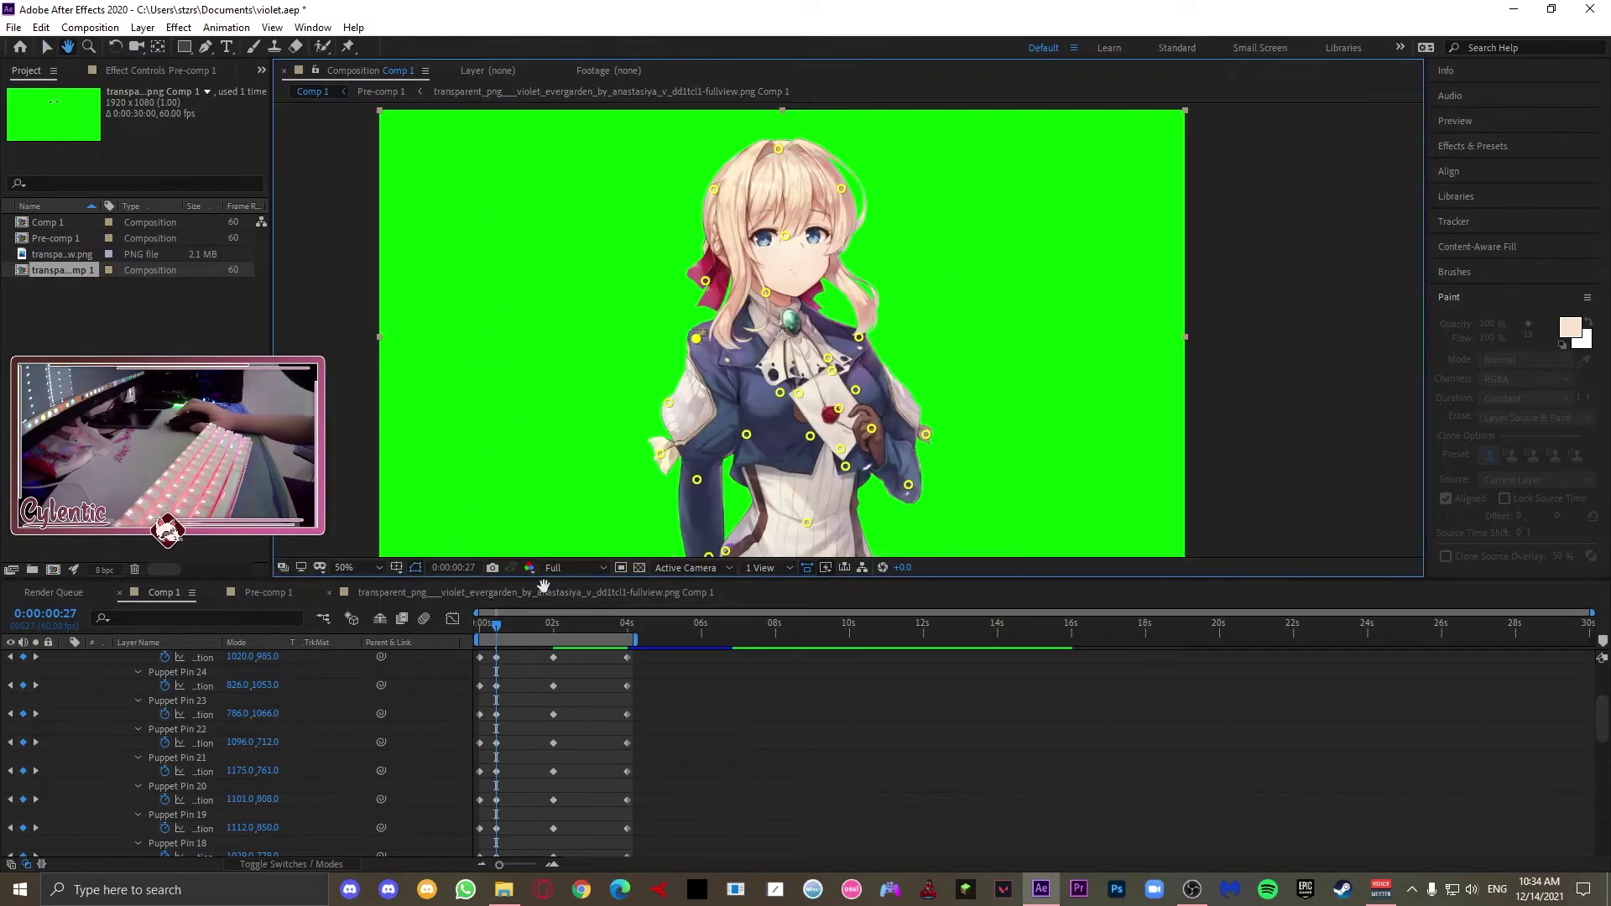
Step: Transfer the body pin keyframes from 0:00:00:27 to 2 s, delete the stray ones and preview from 0 s
scroll(515, 760, down, 8)
drag(524, 831, 493, 897)
key(Delete)
click(479, 625)
key(space)
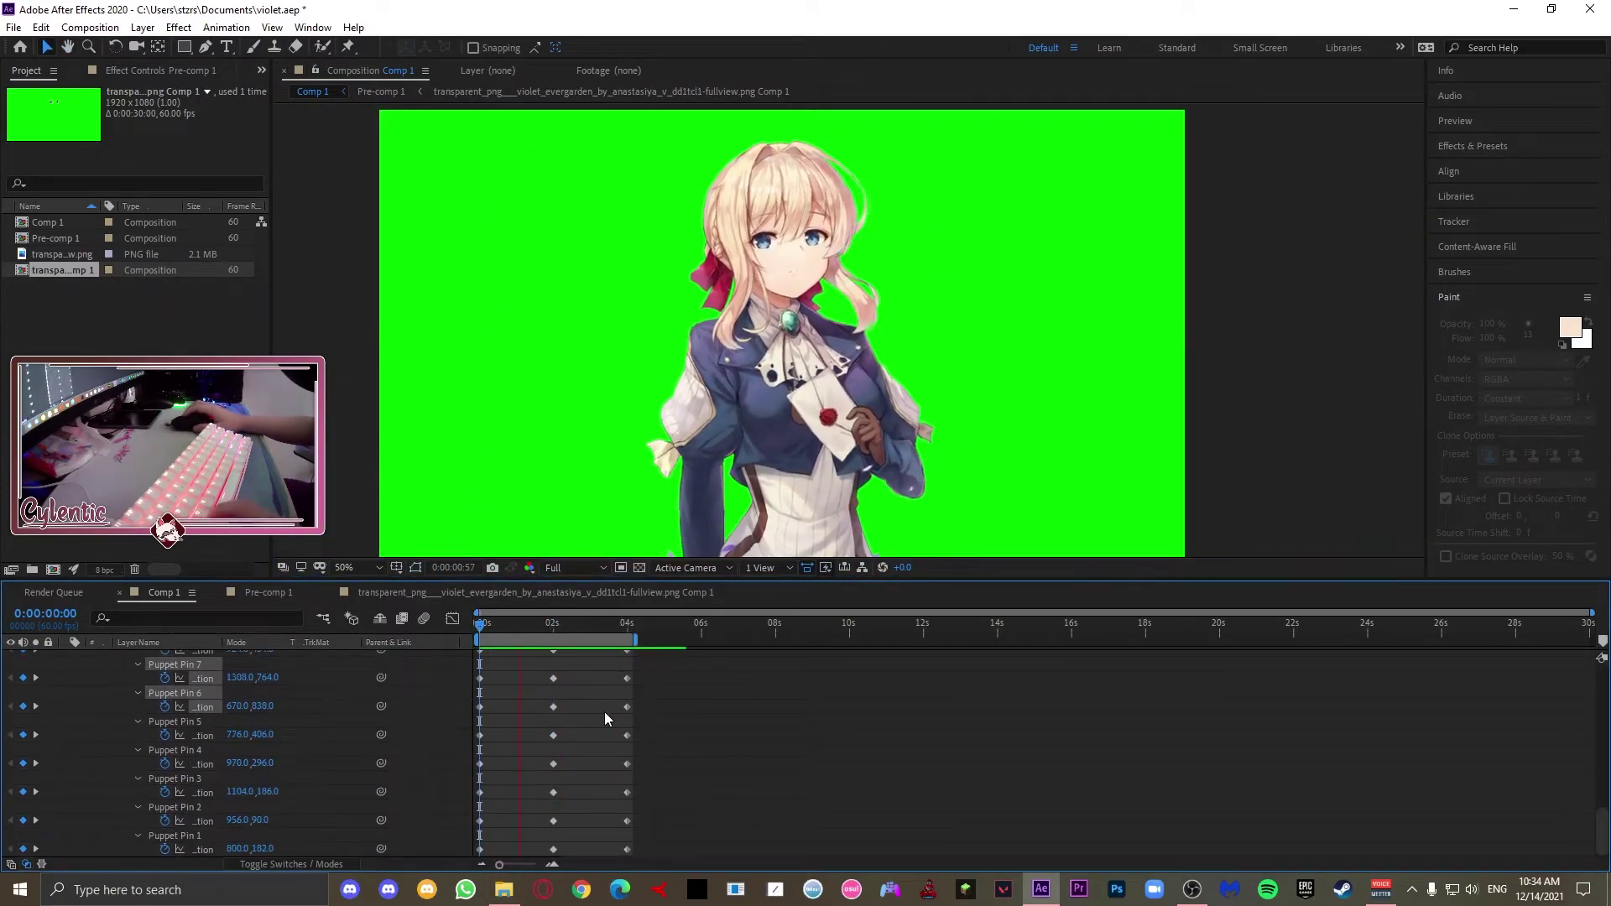
Step: At 2 s, shift the right cuff pin slightly left and the waist pin beside the envelope up and right
click(553, 625)
key(j)
scroll(914, 442, up, 4)
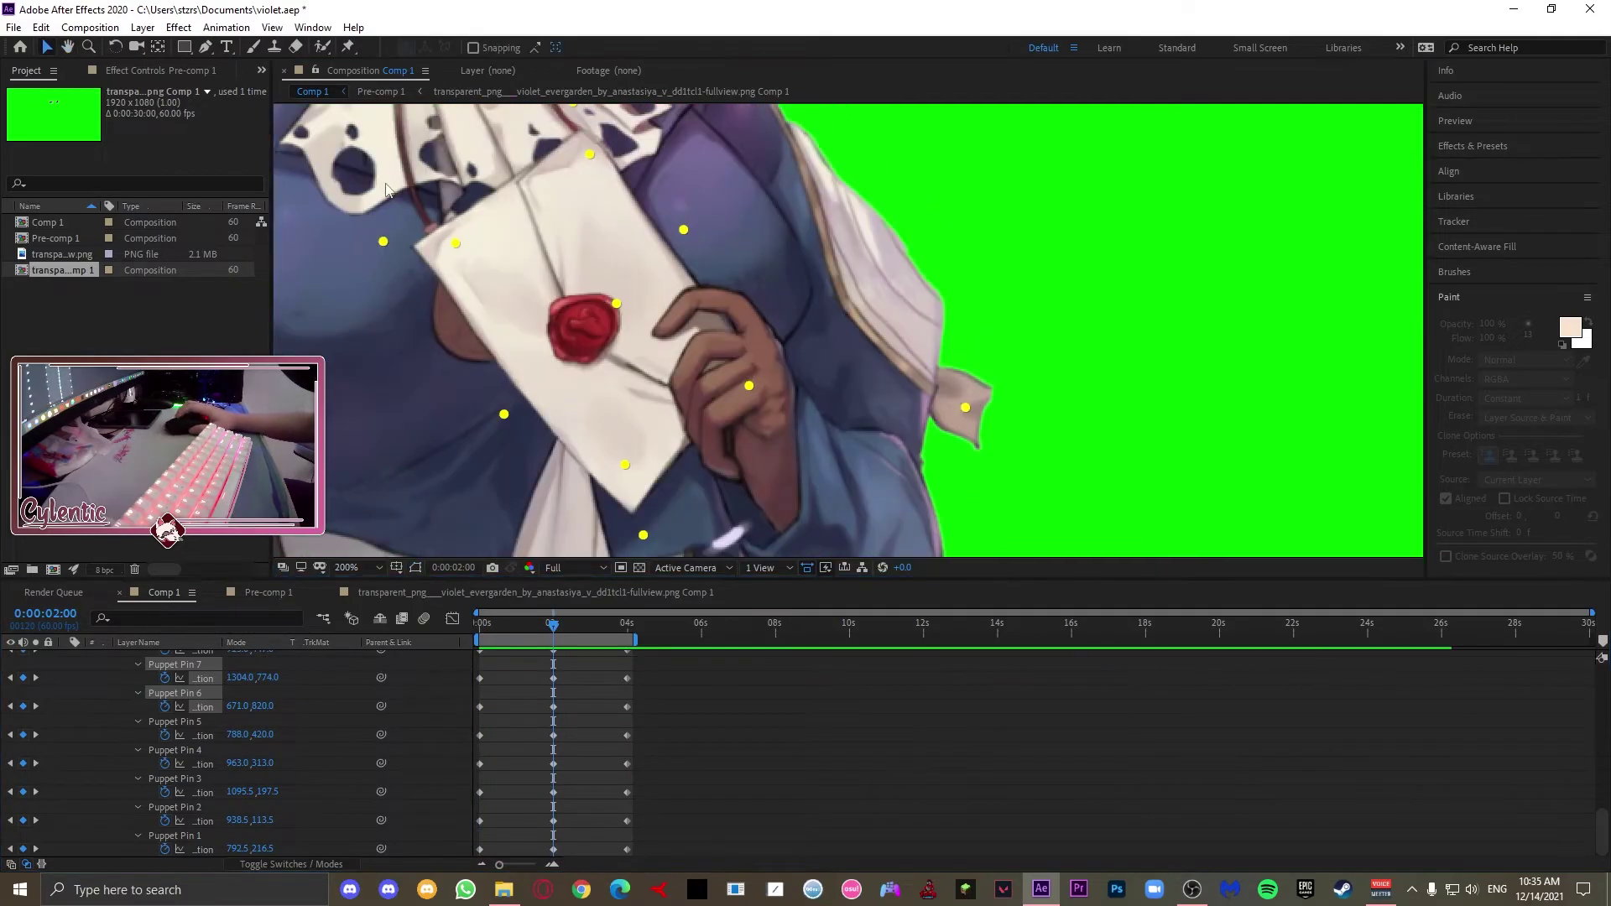
drag(592, 160, 628, 370)
drag(974, 468, 962, 464)
drag(513, 473, 526, 462)
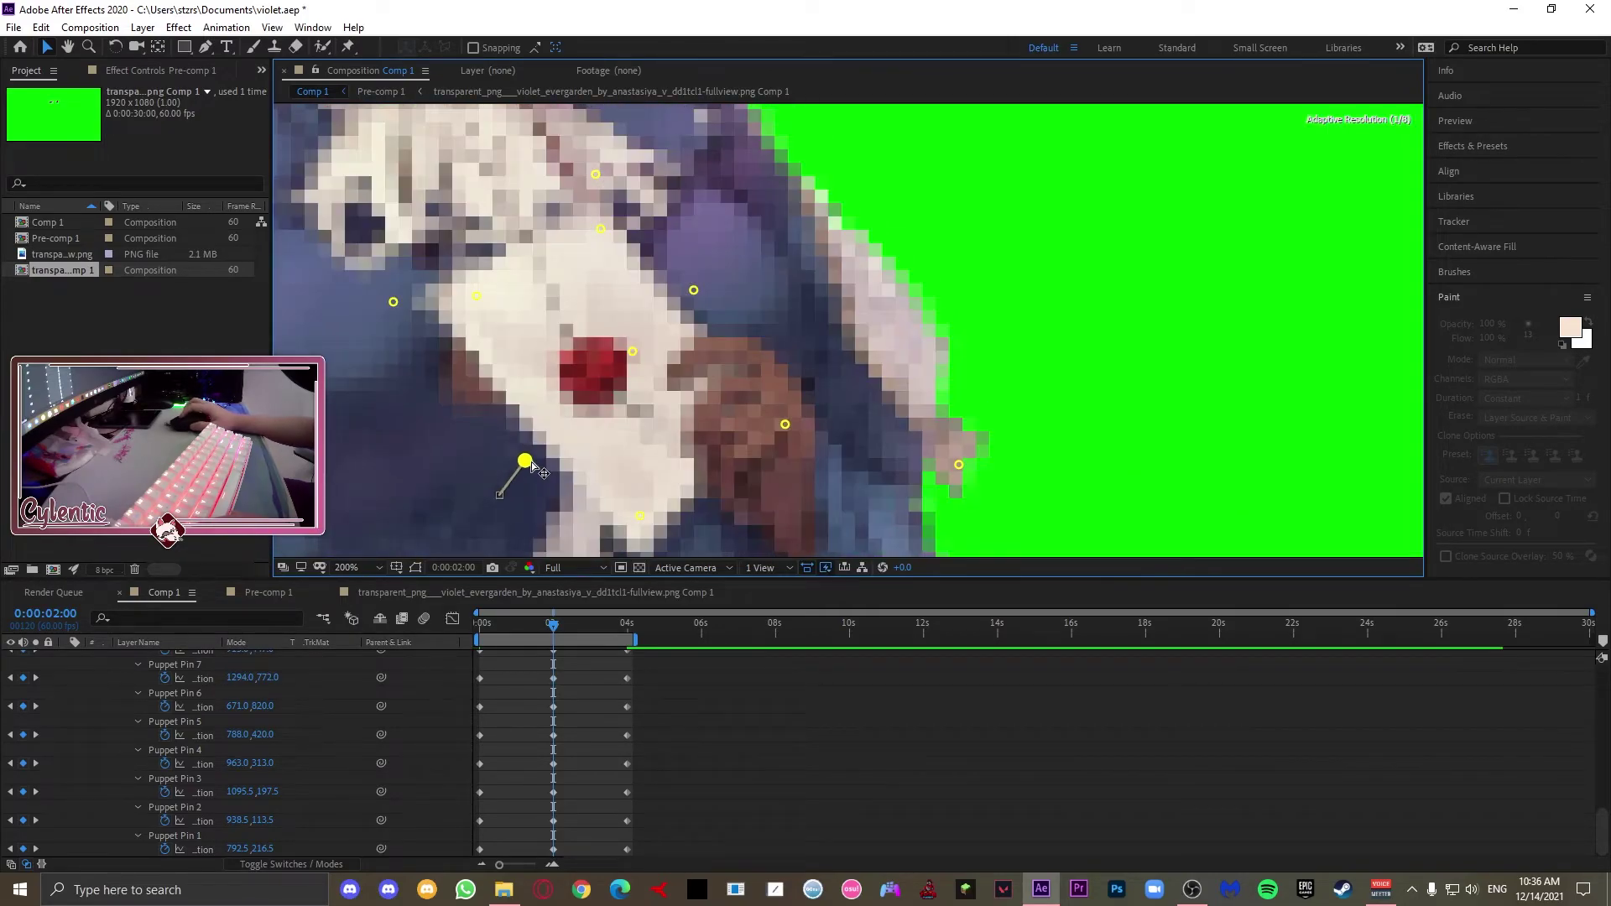
Step: Preview the full-body animation from 0 s and examine the pose around 2 s
key(Home)
scroll(601, 468, down, 4)
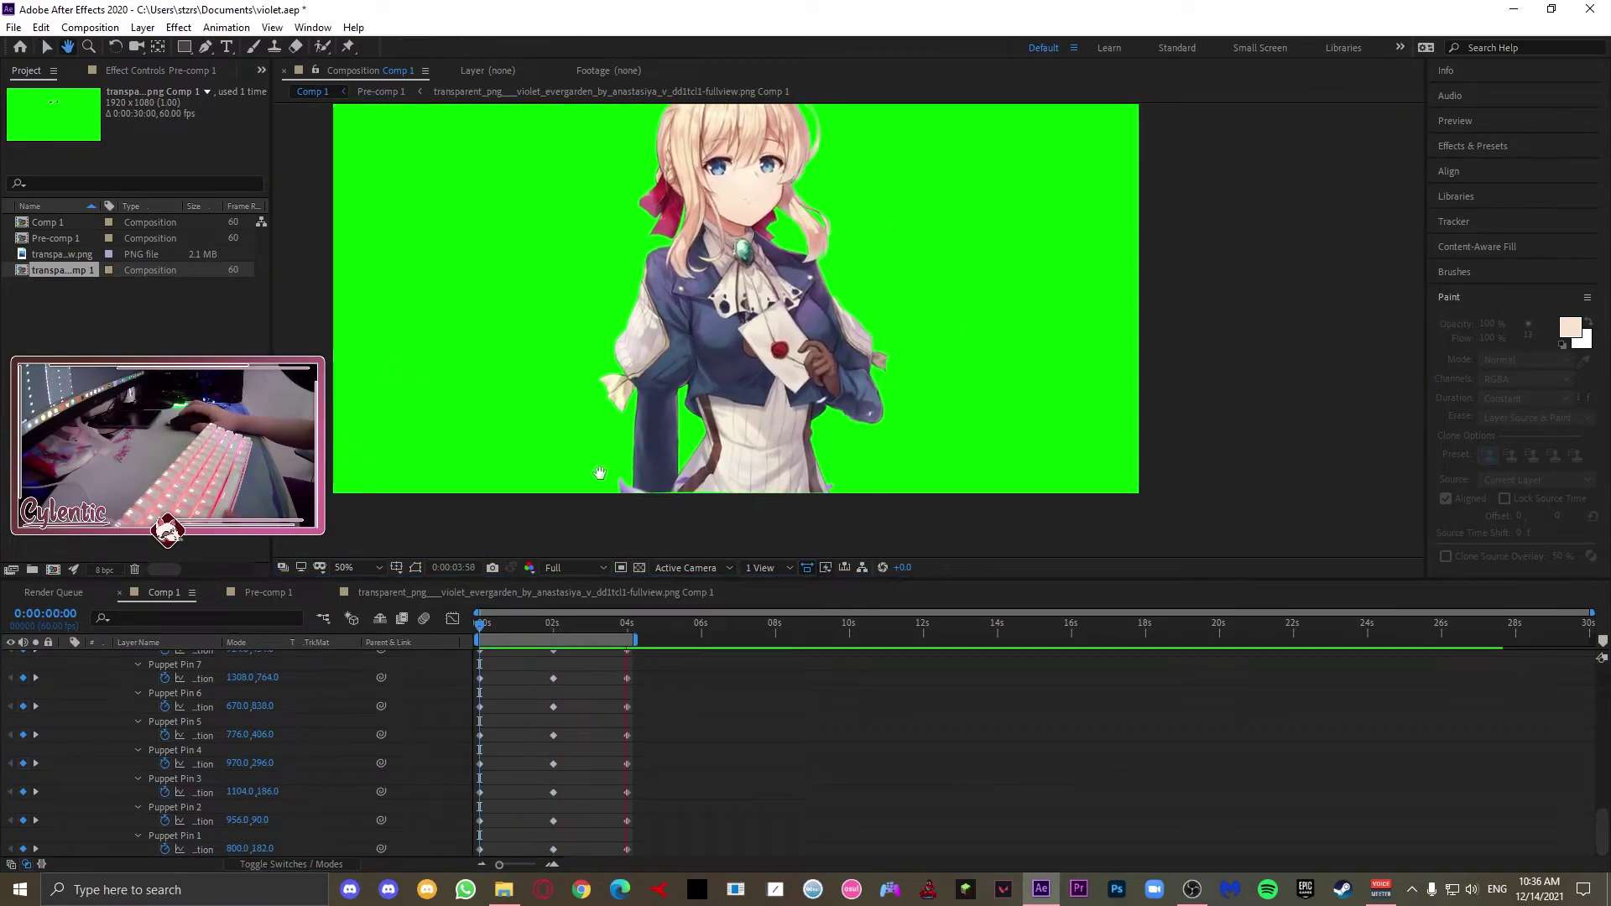
key(space)
key(v)
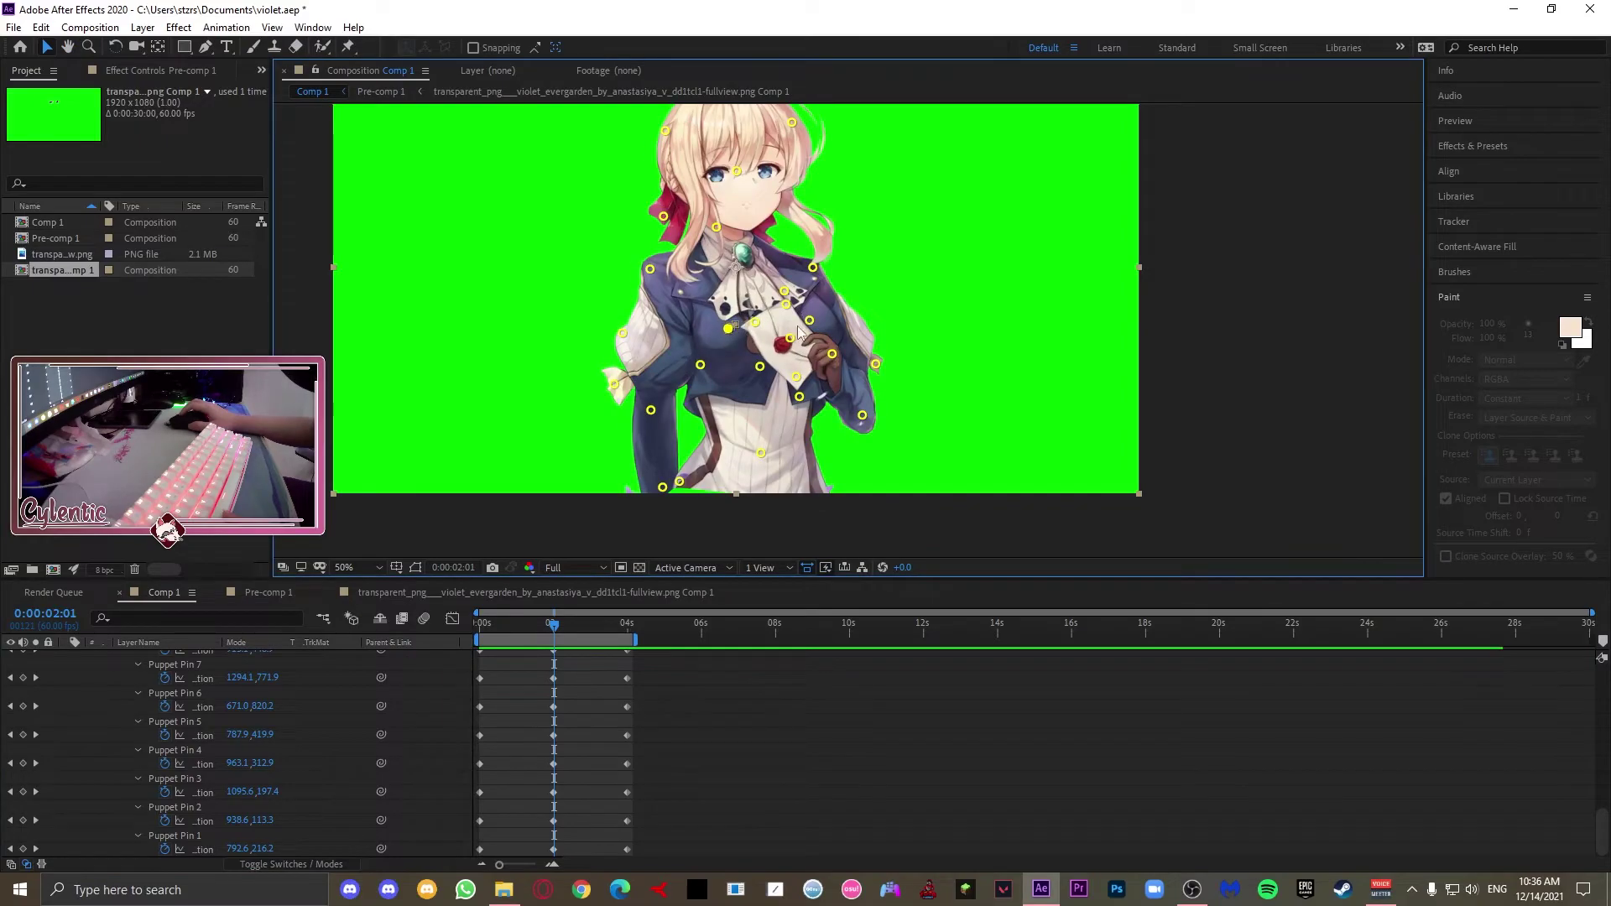
key(space)
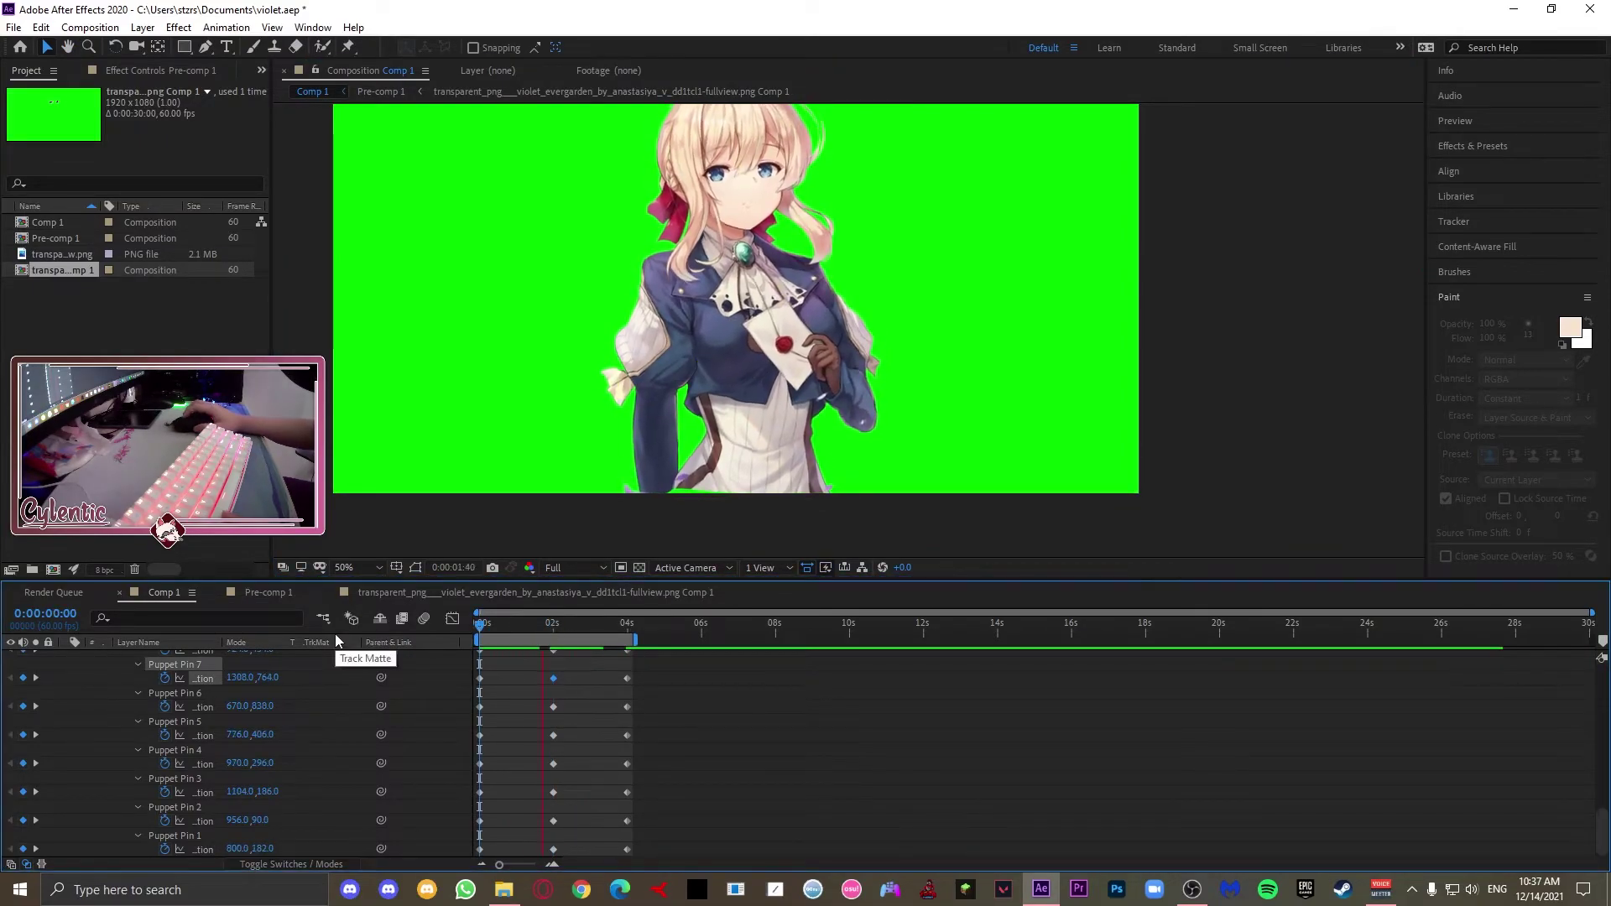
drag(554, 627, 403, 636)
key(space)
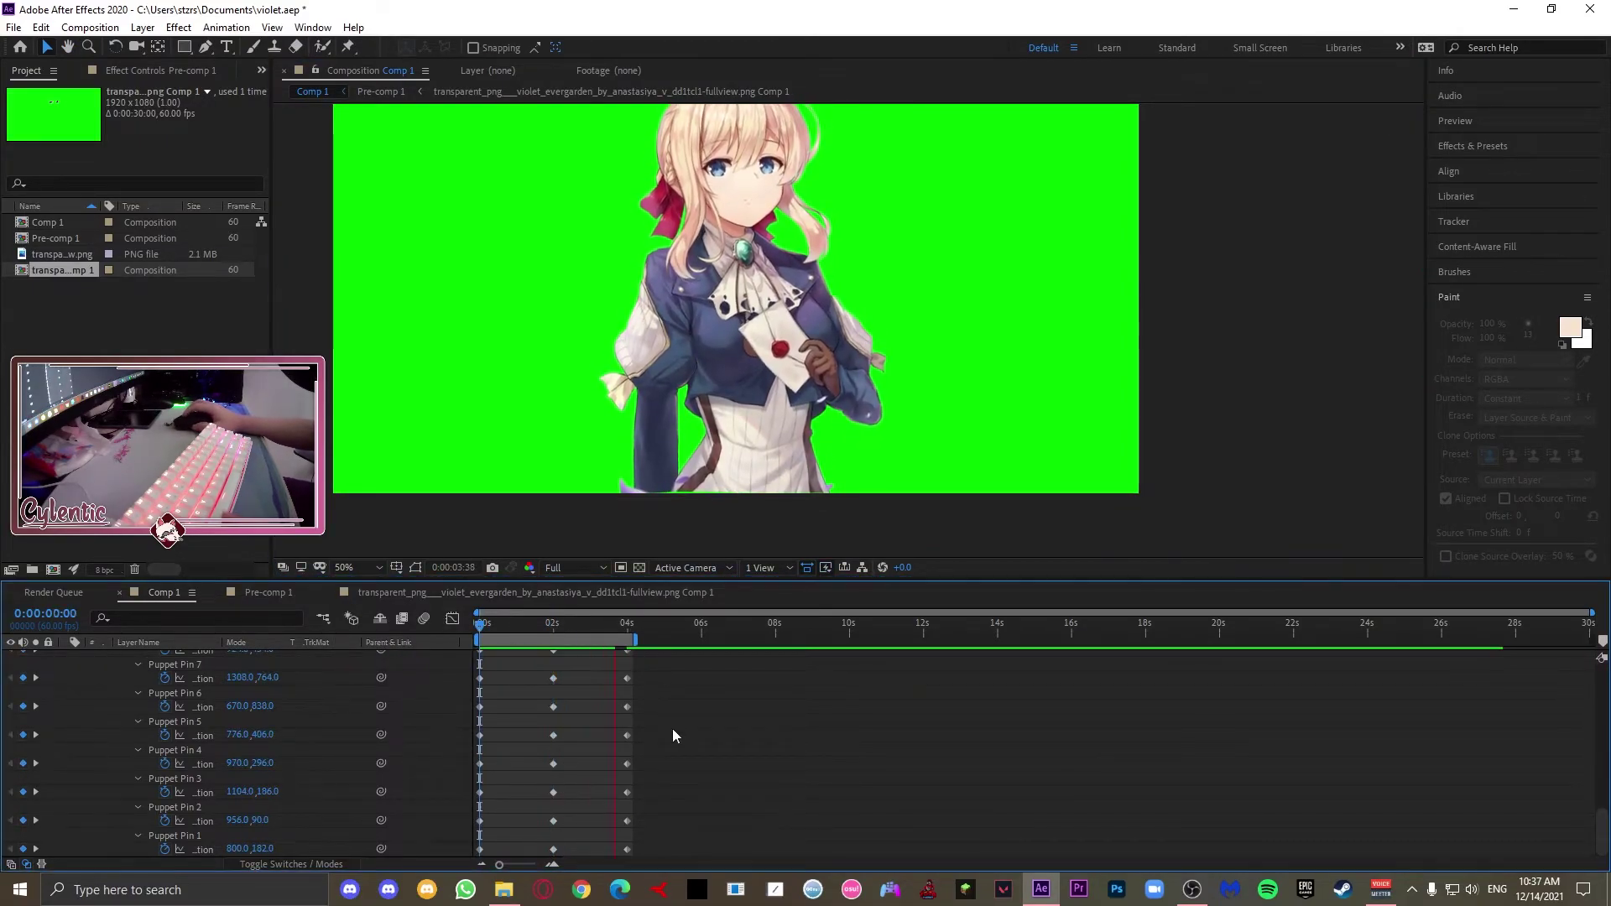
Step: Apply Easy Ease to all of Pre-comp 1's Puppet pin keyframes and preview the motion
drag(664, 849, 330, 622)
key(F9)
key(space)
click(573, 626)
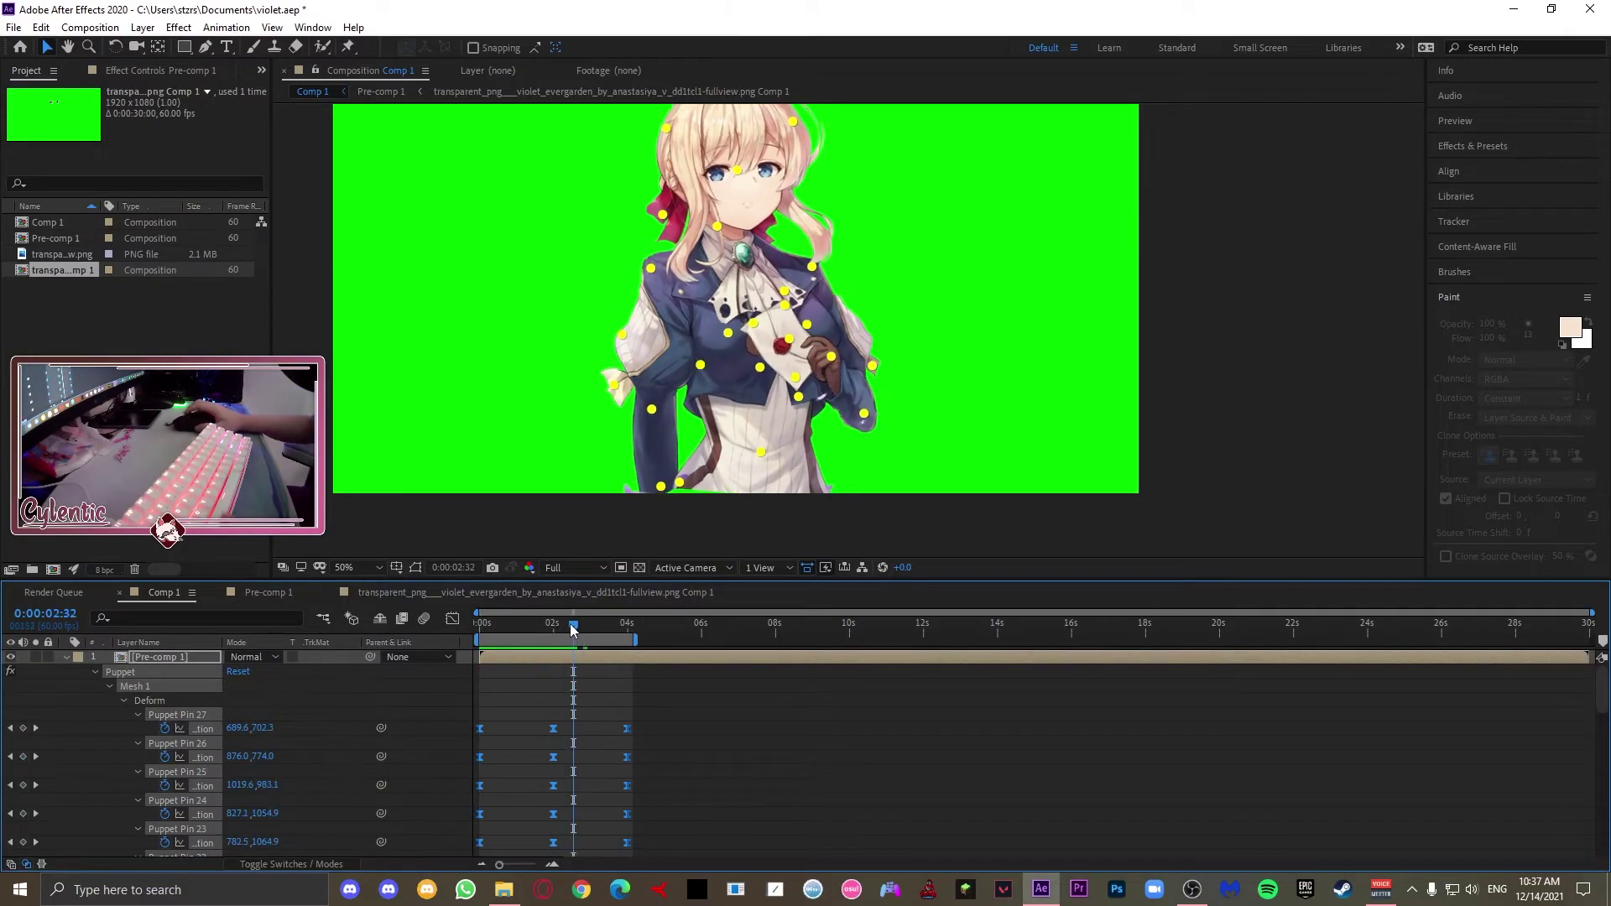
Step: Scrub the eased animation around 2 s and examine the pin keyframes
scroll(814, 339, down, 2)
scroll(816, 340, up, 2)
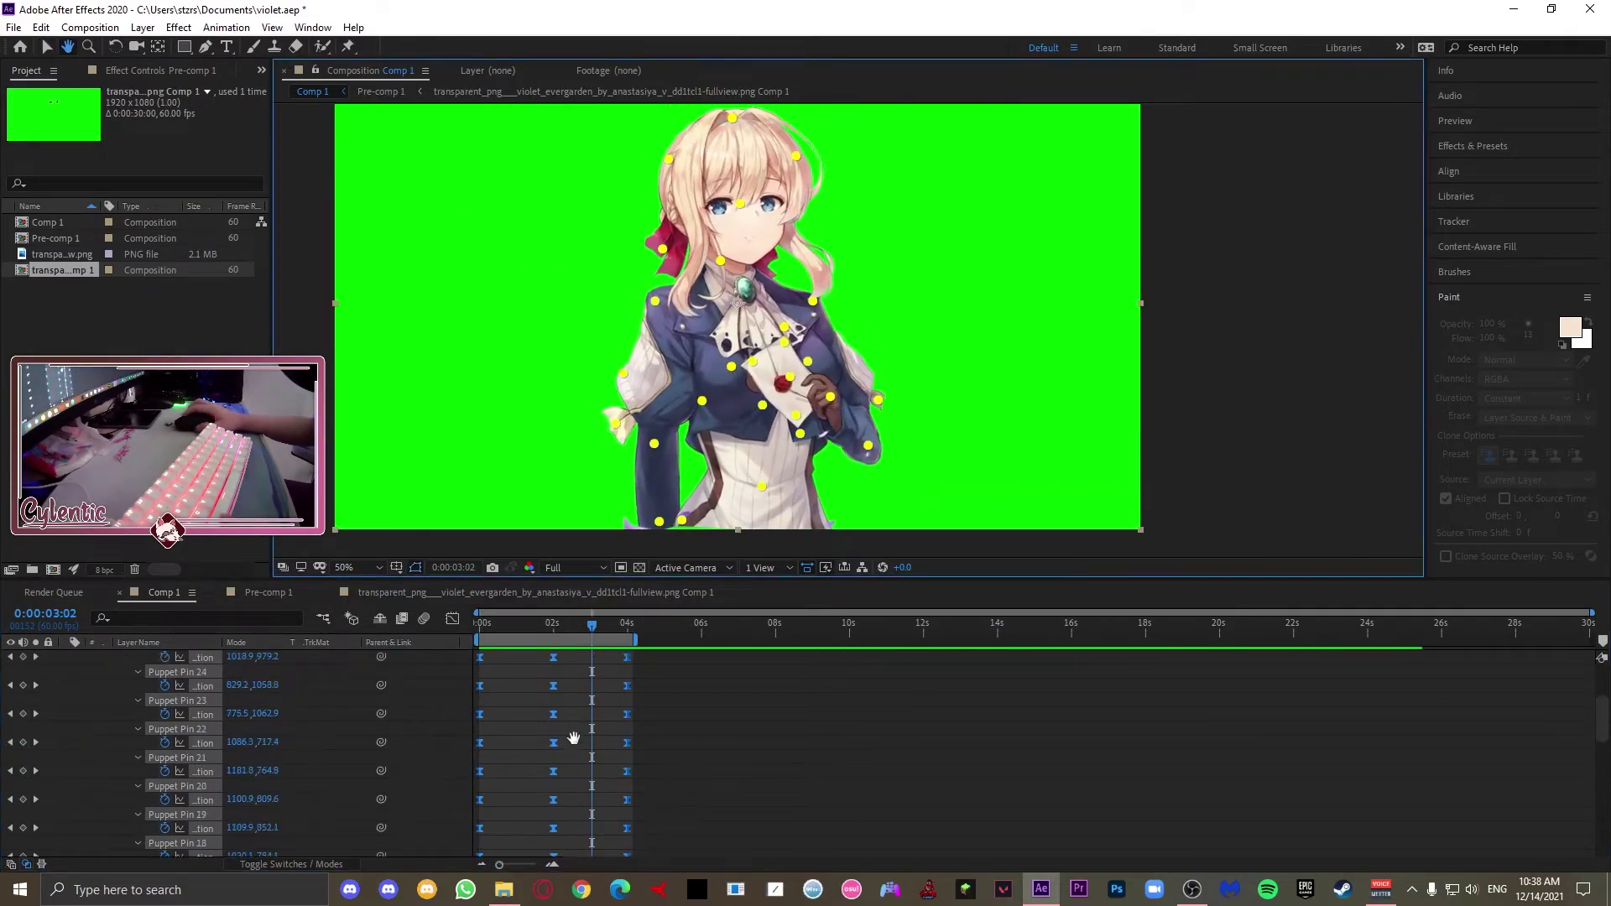
scroll(574, 738, up, 3)
drag(561, 624, 547, 626)
scroll(526, 777, down, 3)
scroll(528, 772, up, 3)
click(561, 629)
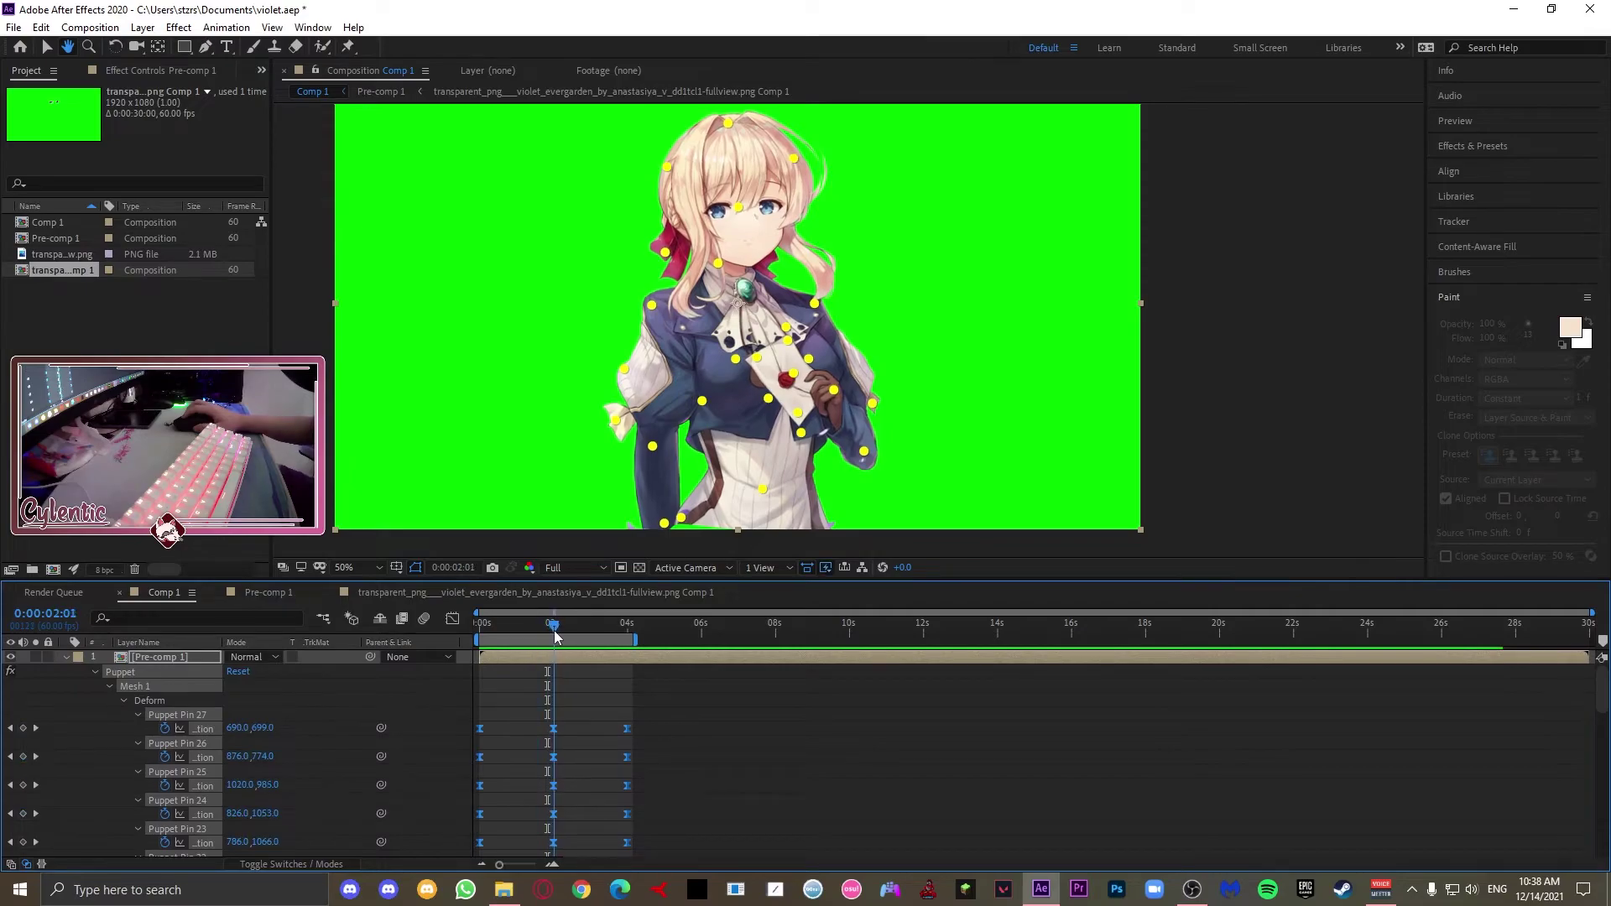
Step: Examine the Puppet pin keyframes at 2 s throughout Pre-comp 1's pin list
click(553, 638)
scroll(324, 668, down, 5)
key(=)
key(=)
key(v)
click(777, 788)
double_click(778, 828)
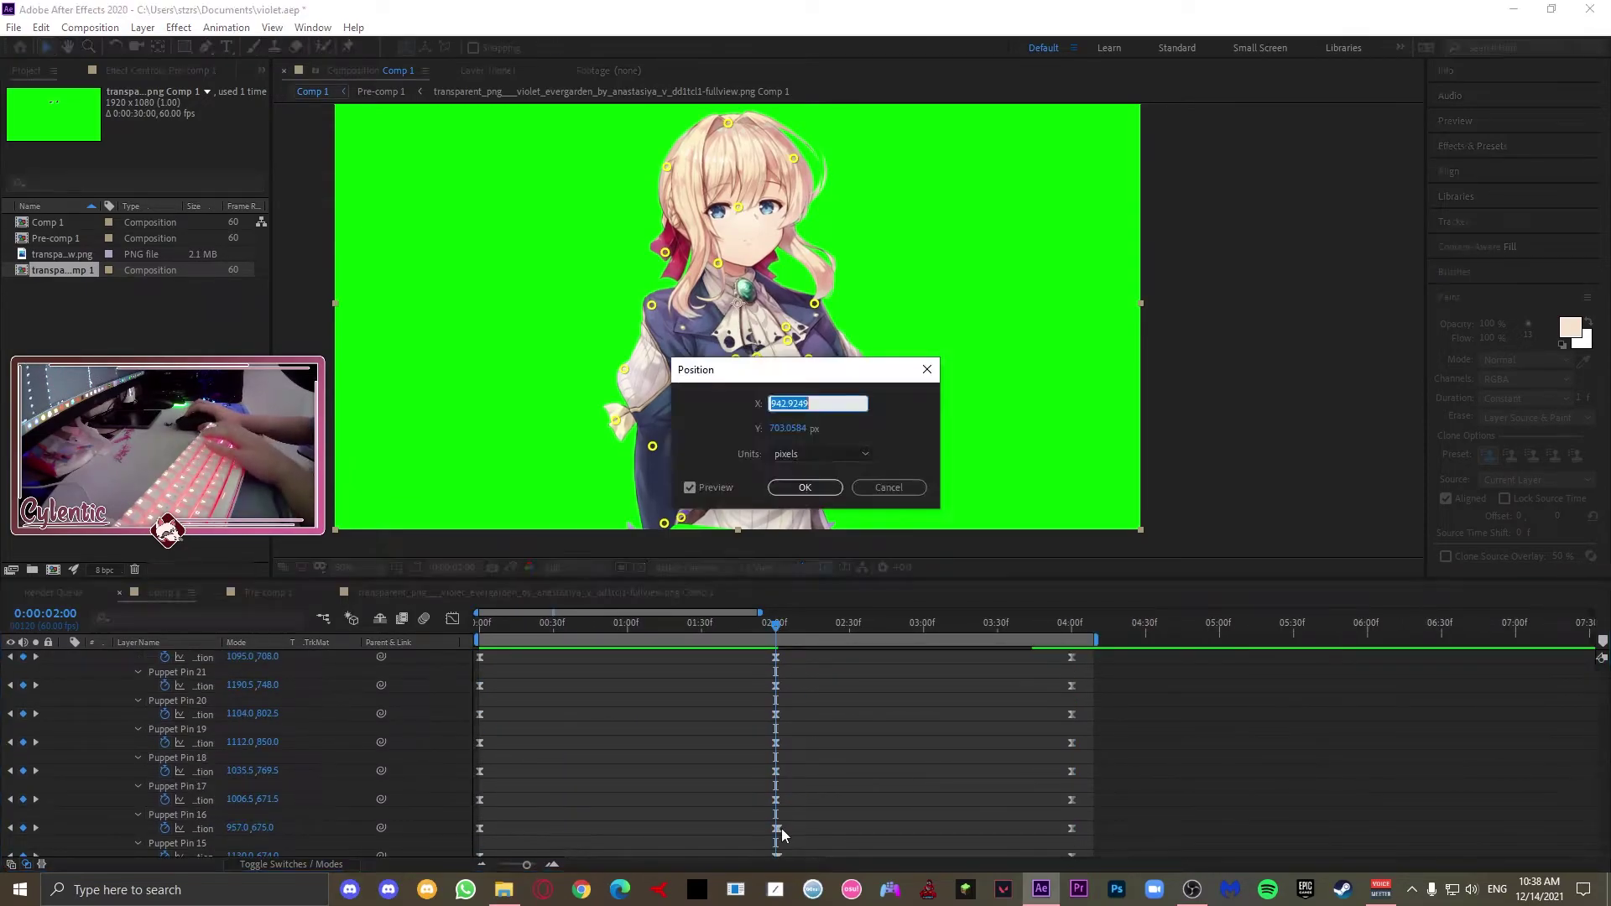
key(Escape)
scroll(788, 780, down, 5)
Step: Preview the eased full-body loop from 0 s and check its start, 2 s and 4 s poses
key(space)
key(space)
click(776, 626)
click(791, 375)
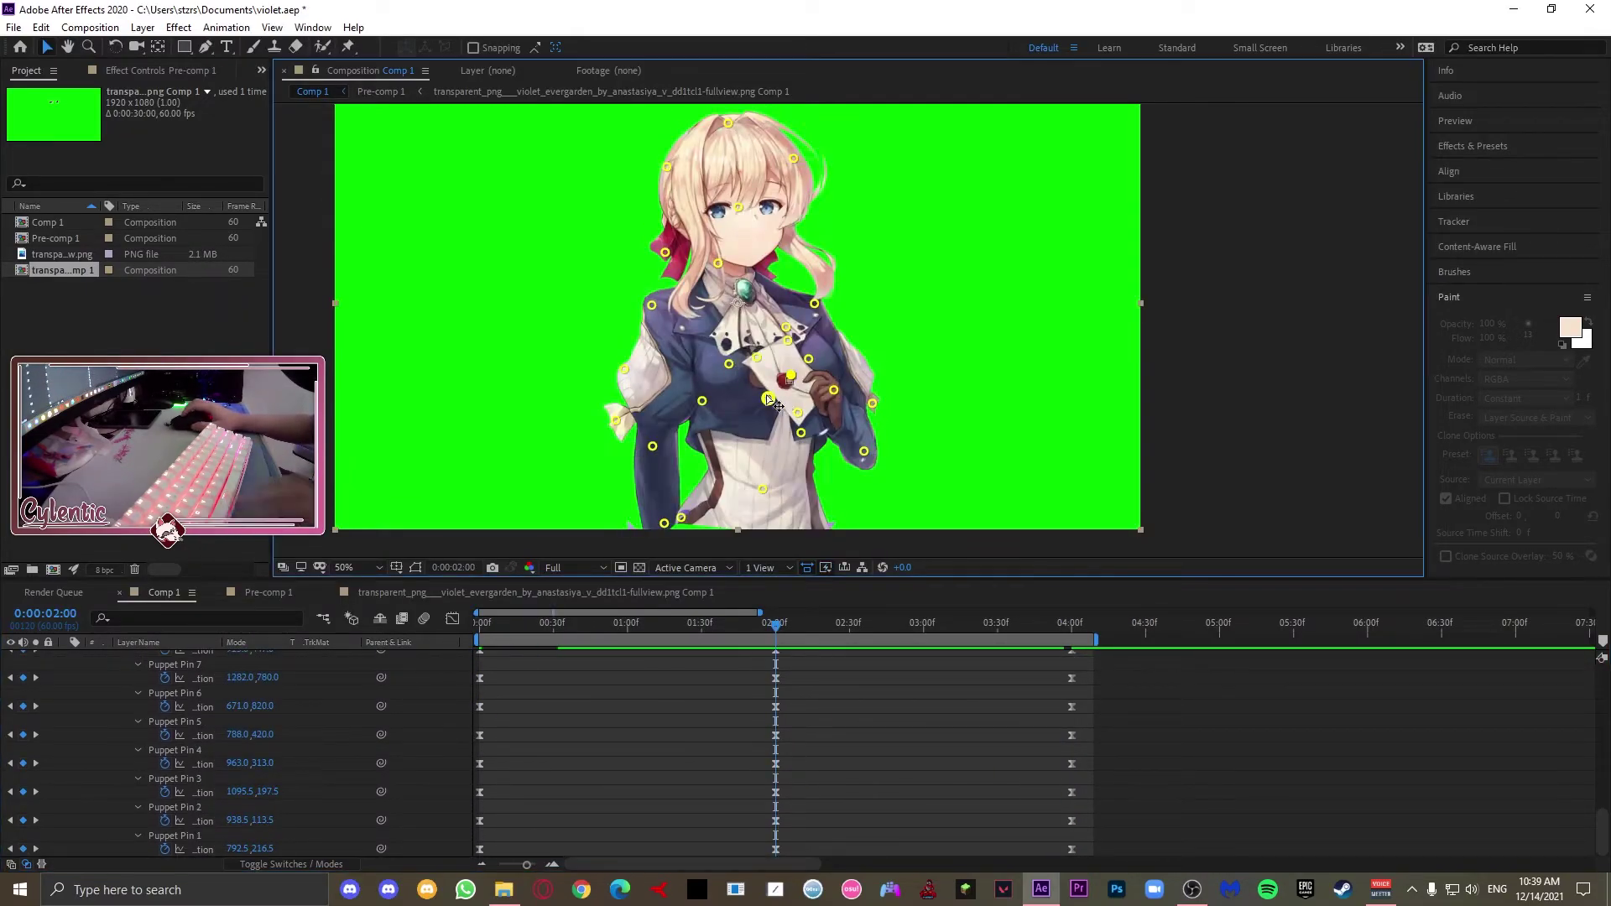
key(space)
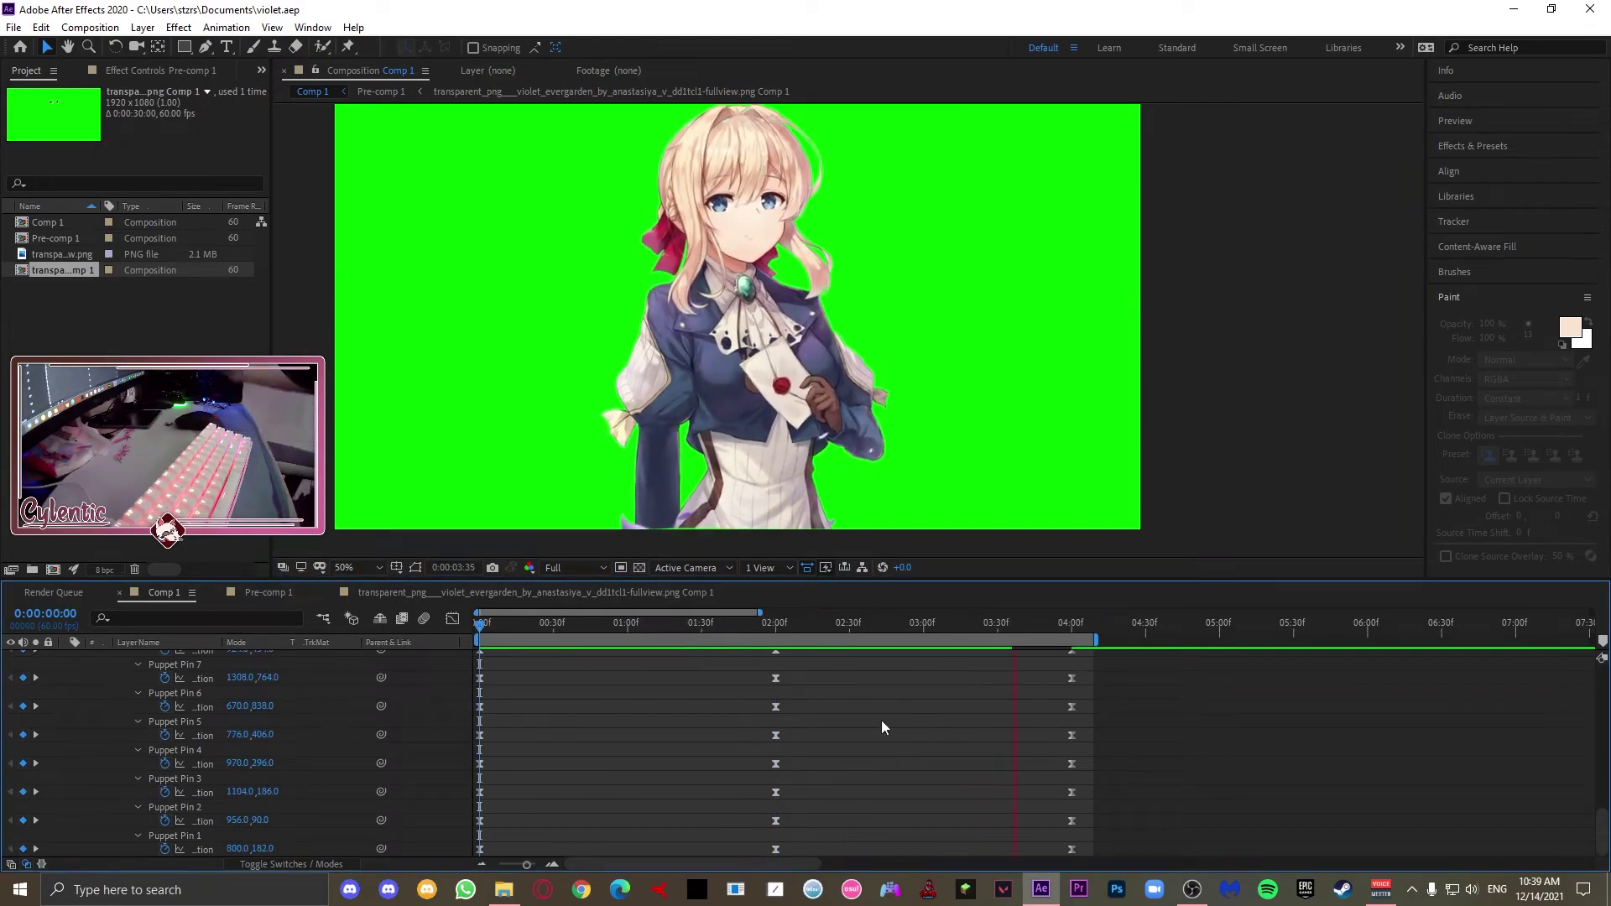
click(1075, 626)
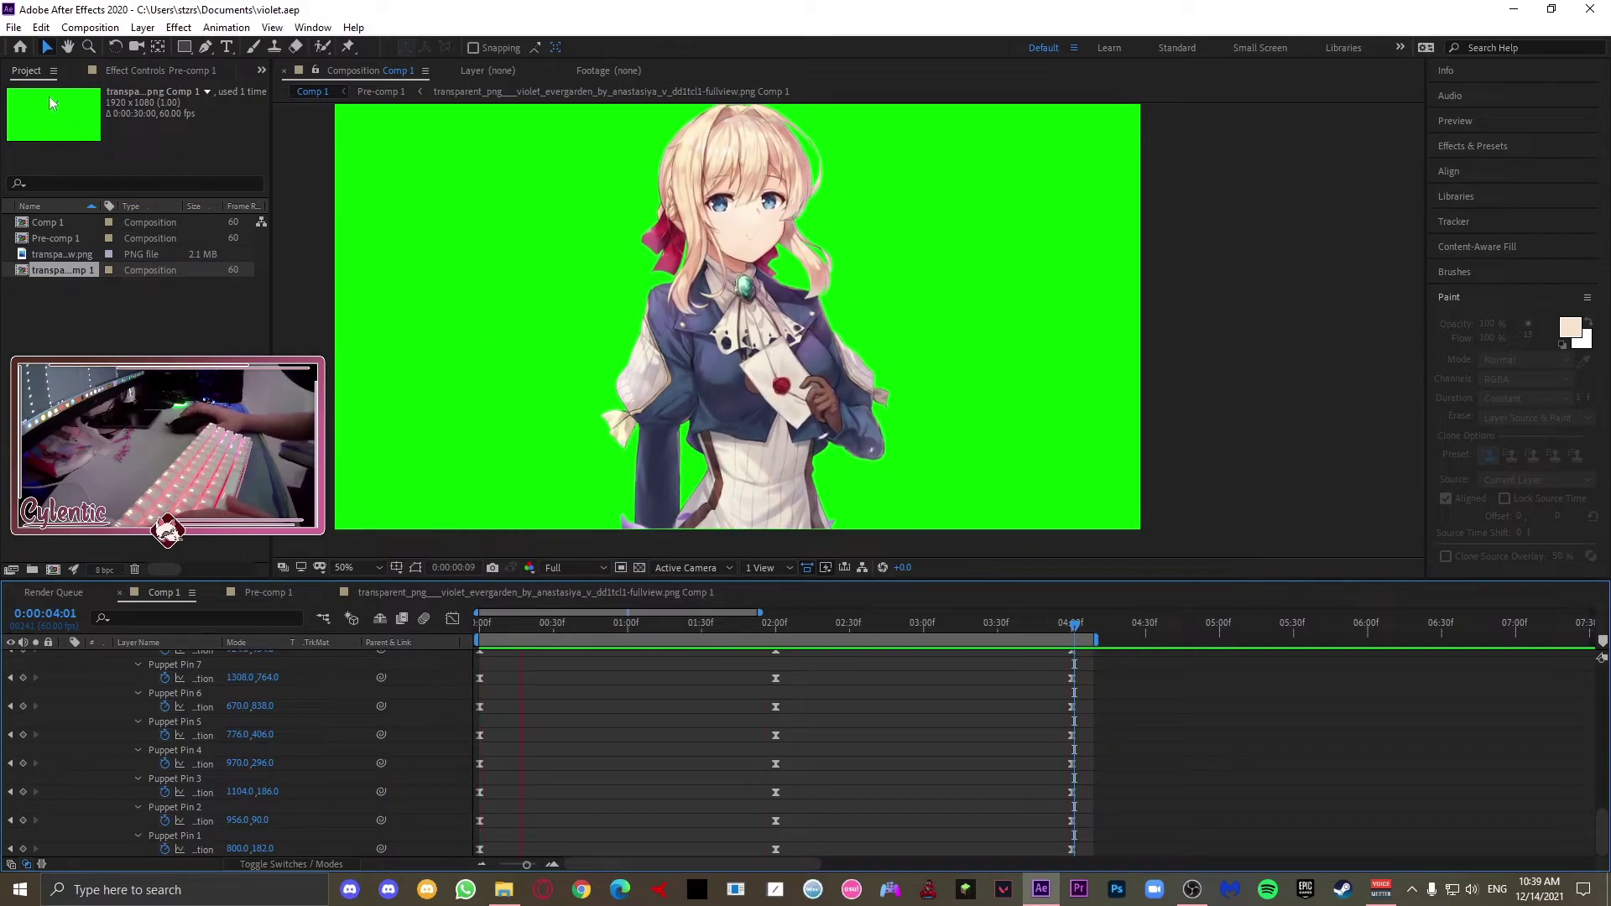
Step: Add Comp 1 to the Render Queue
click(13, 27)
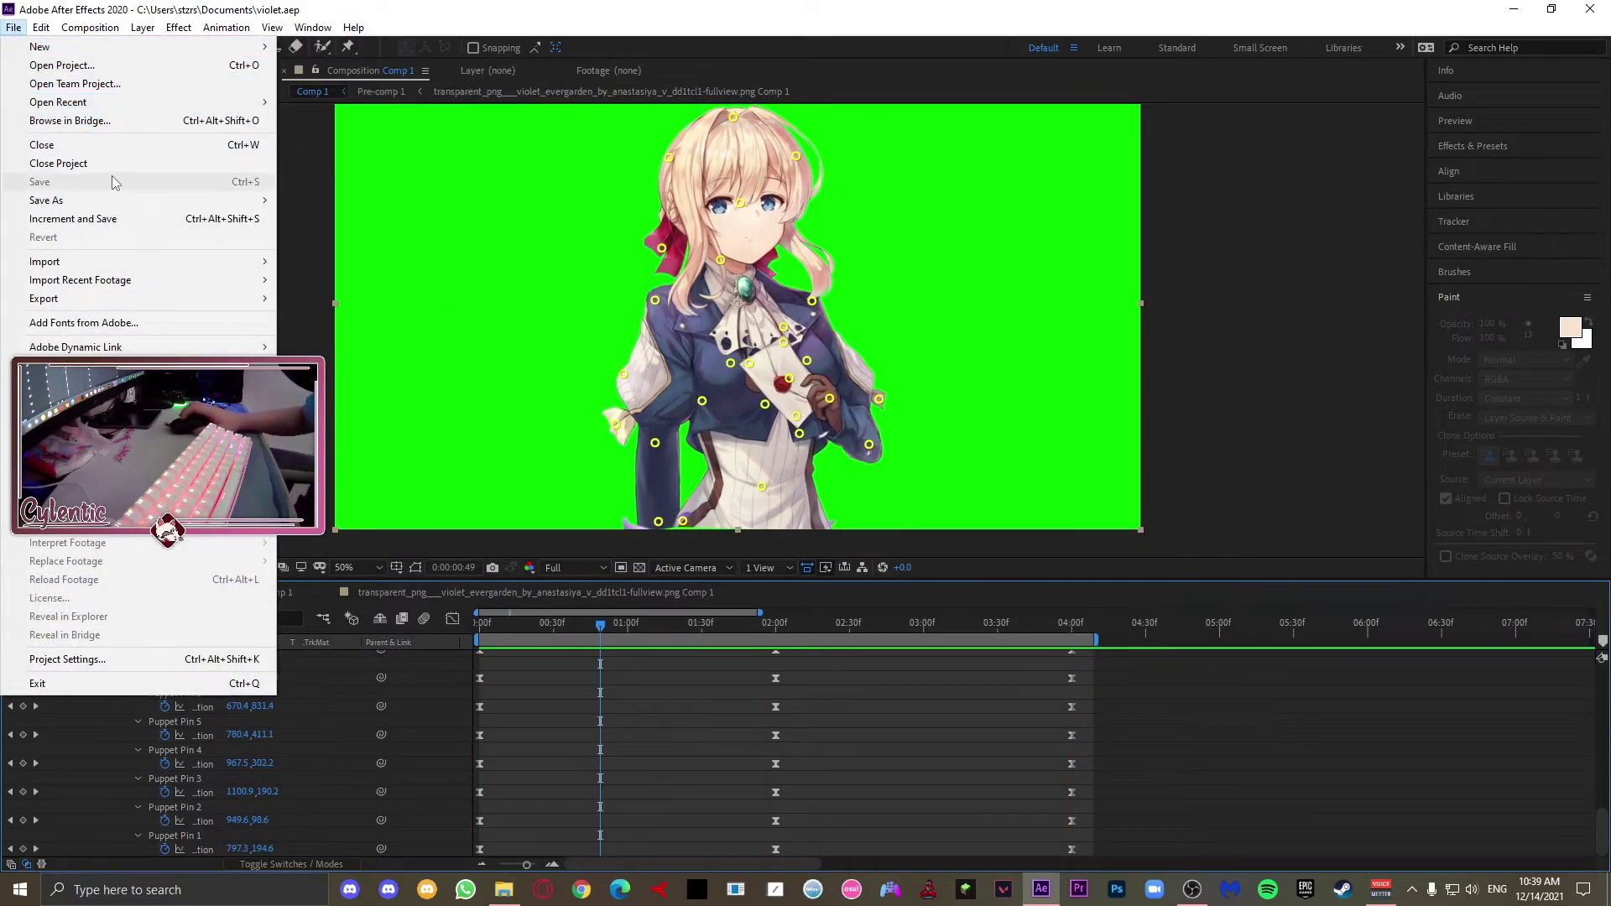
mouse_move(184, 299)
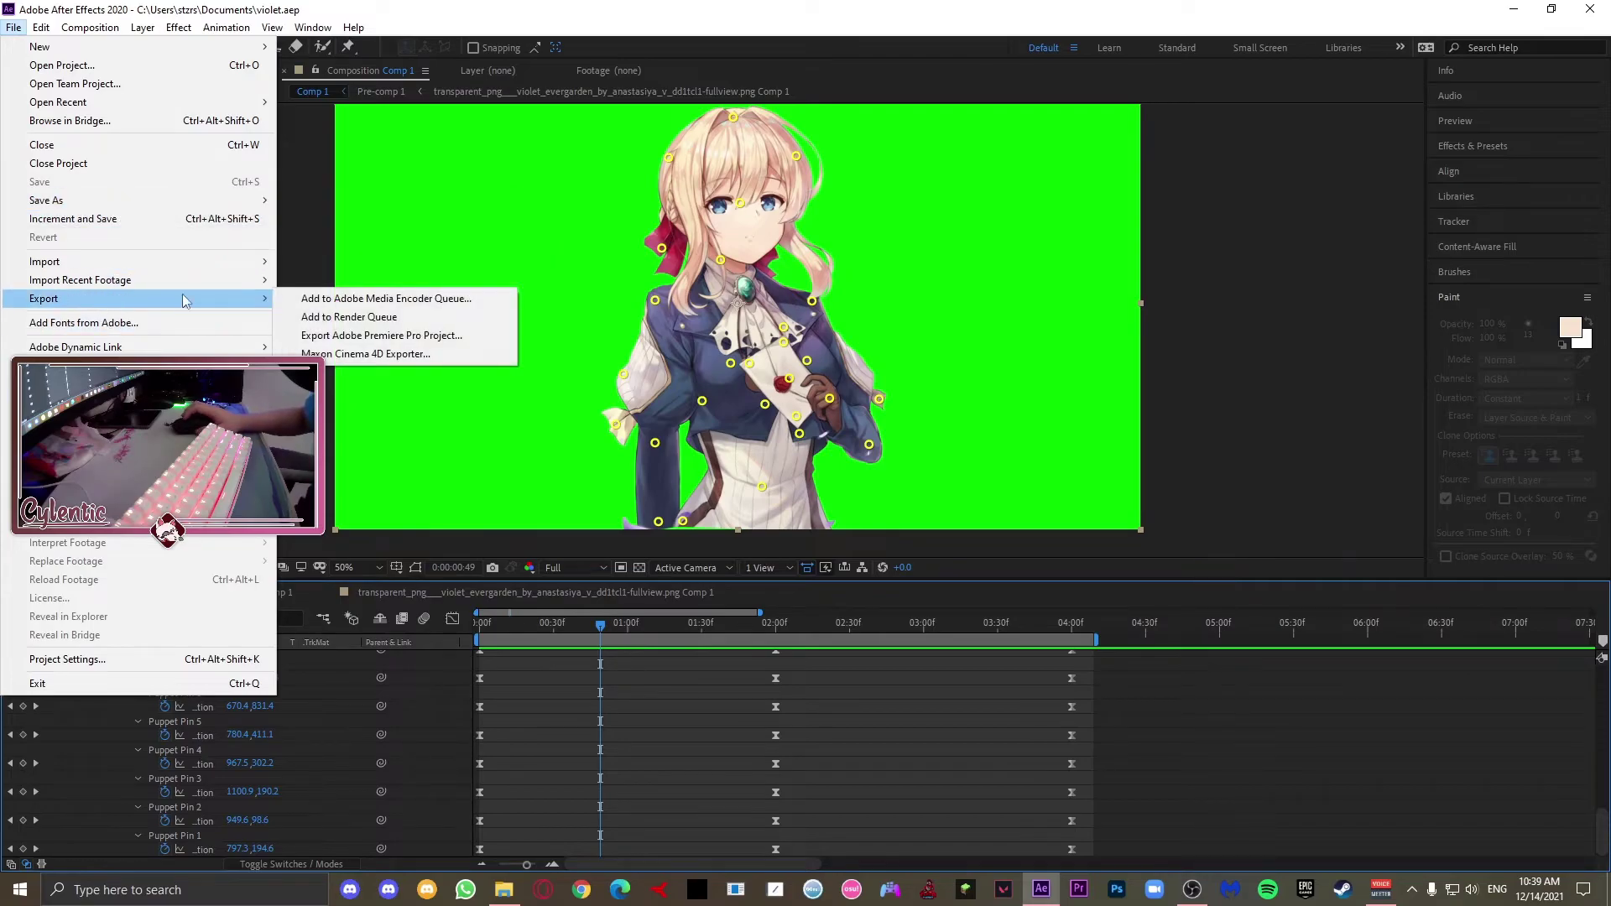
click(342, 318)
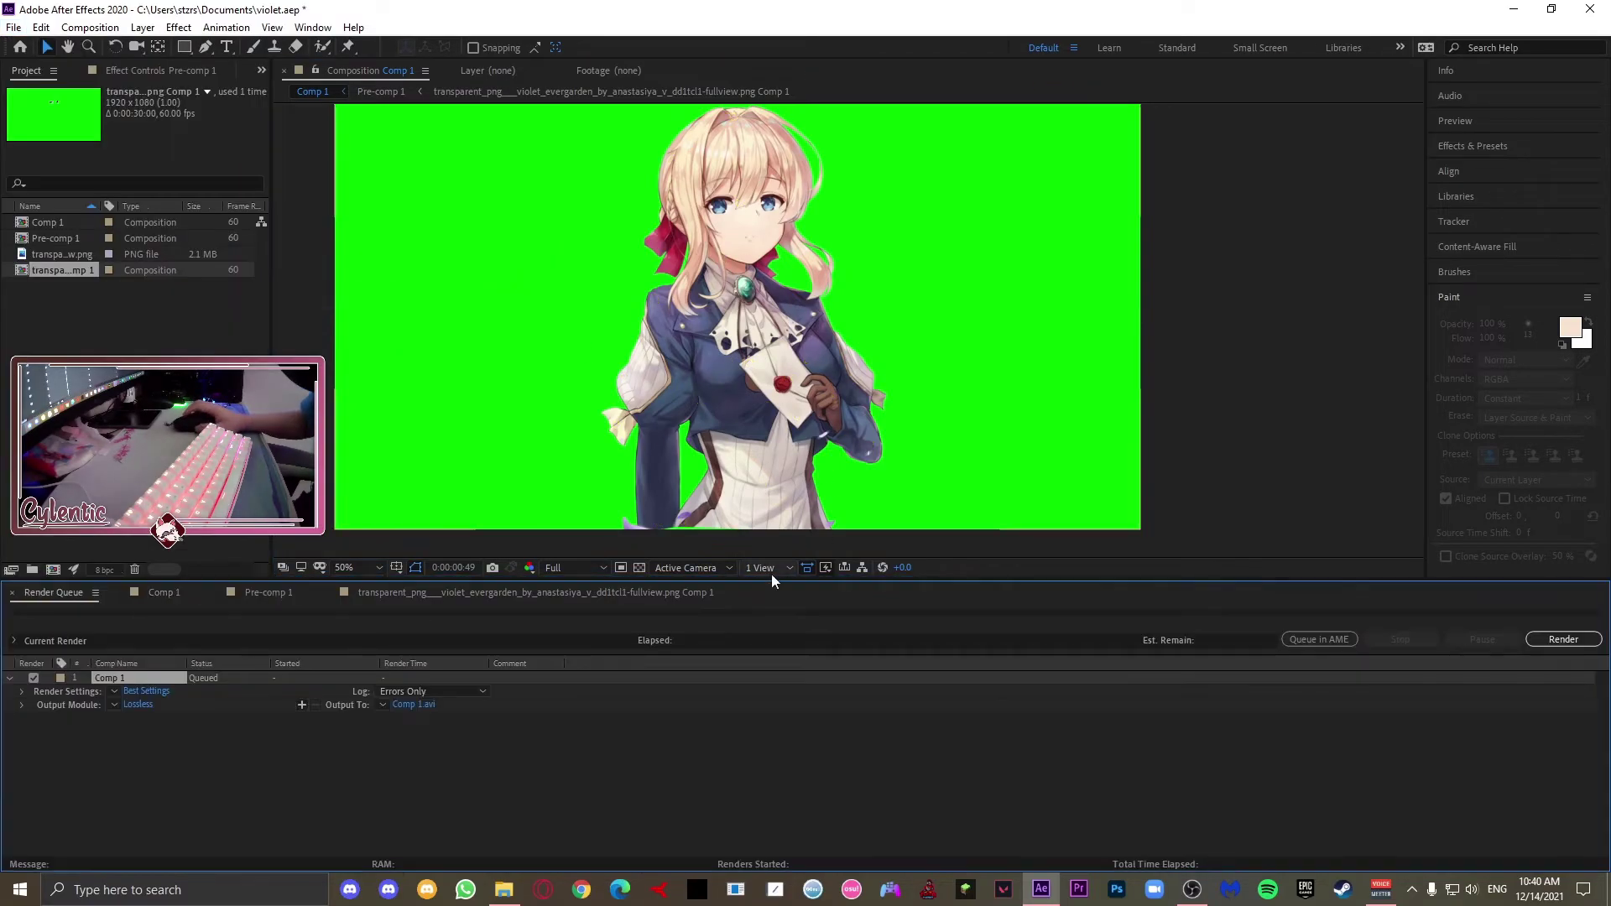
Step: In the render settings, define a custom time span for Comp 1 ending at 0:00:04:00
click(134, 691)
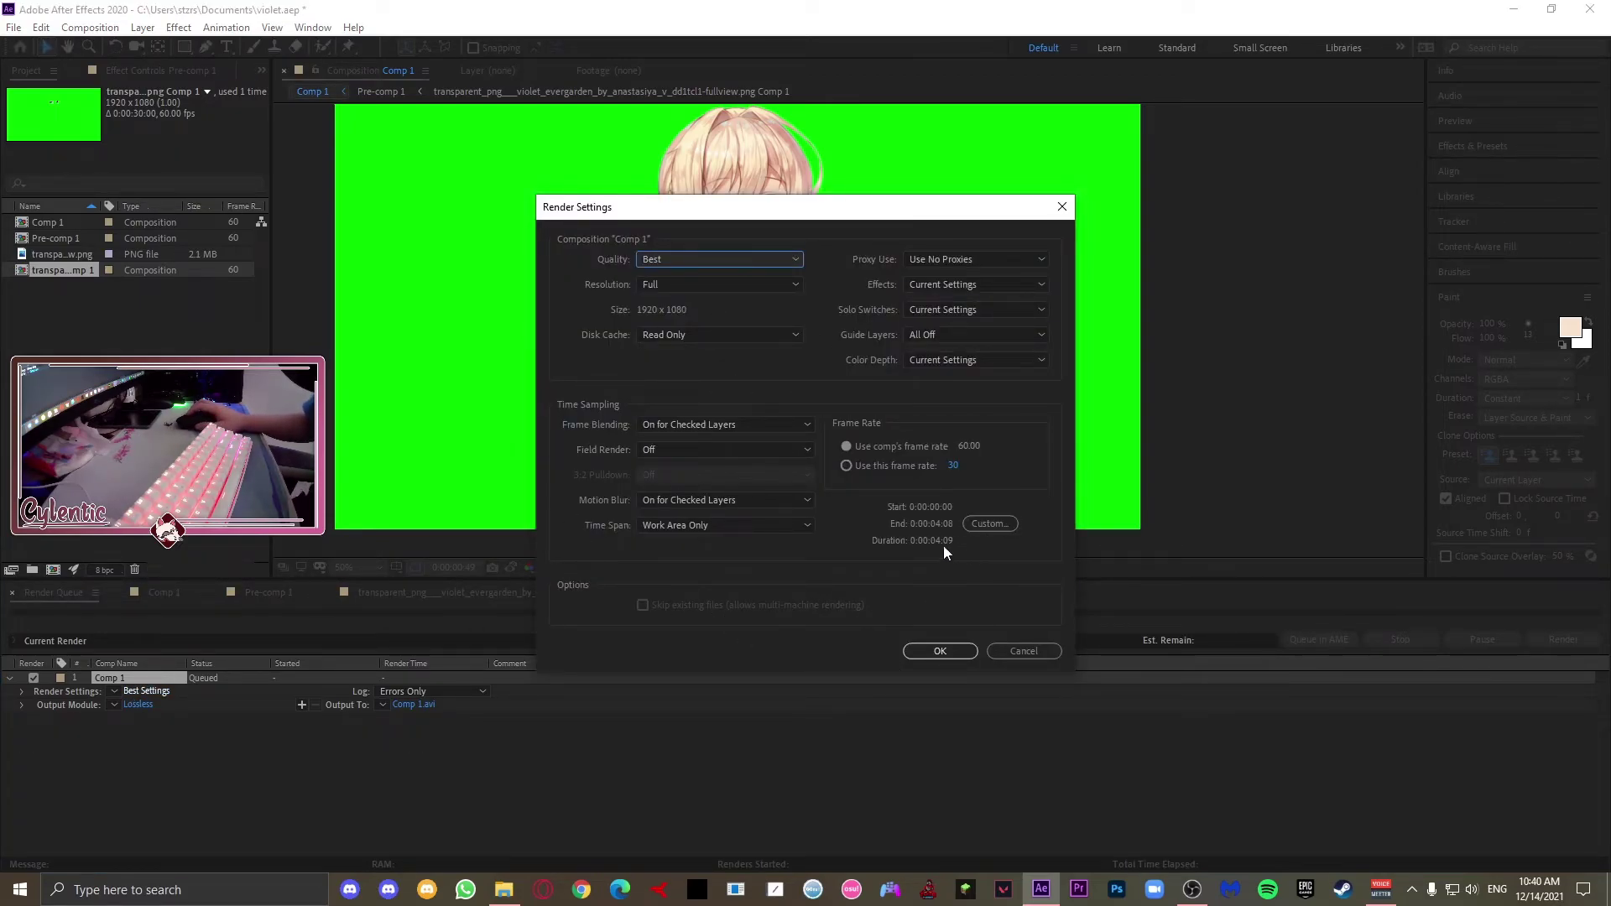
click(982, 525)
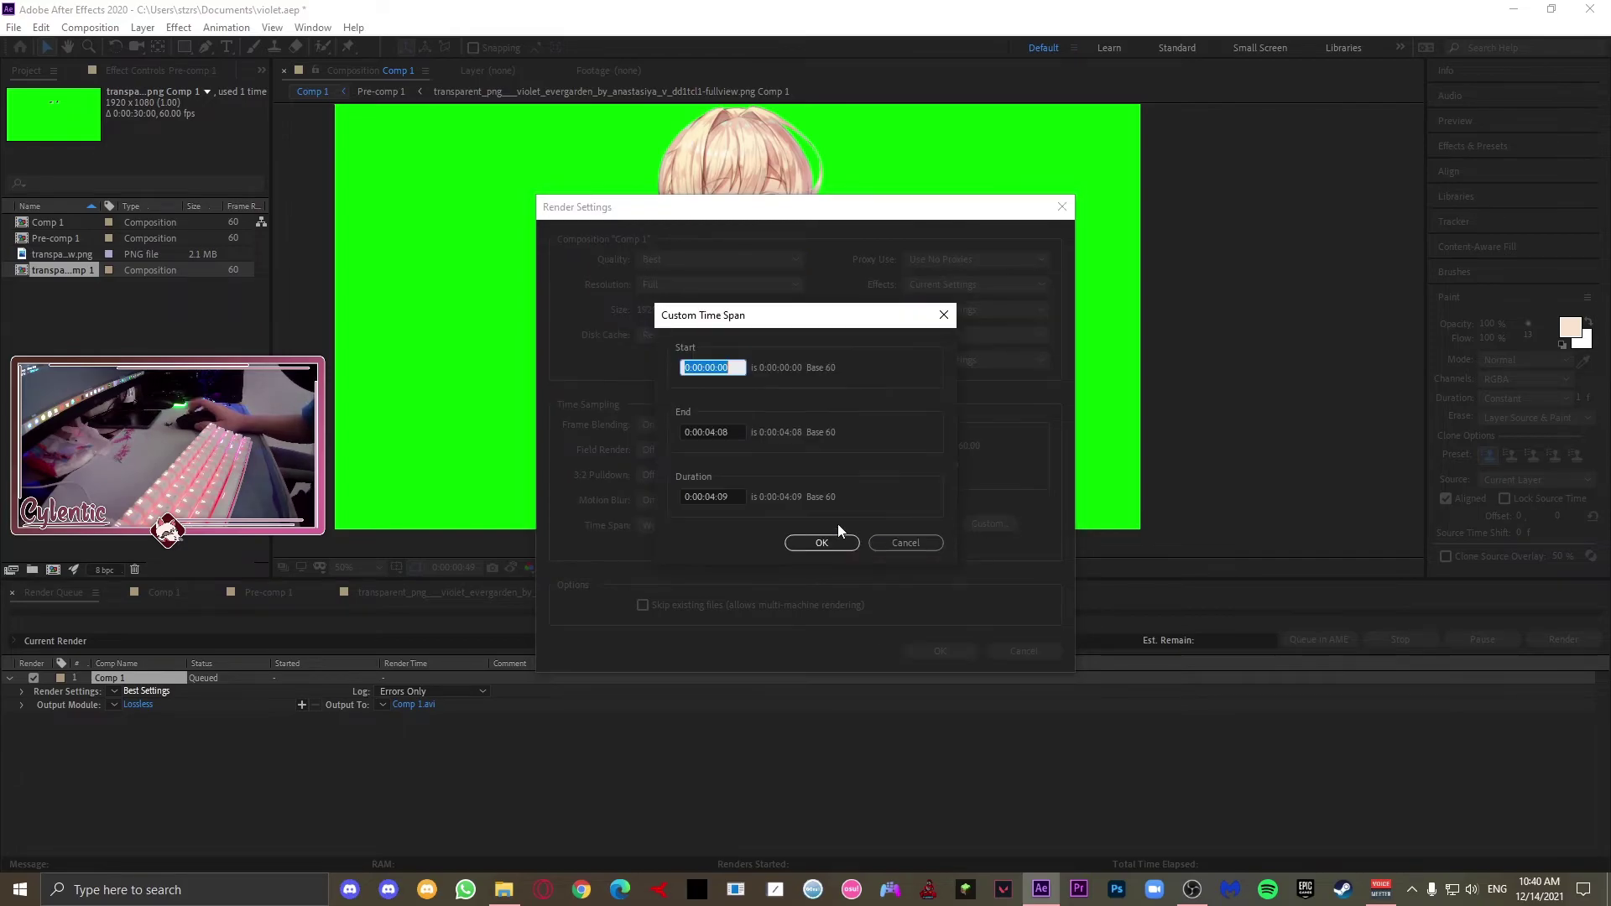
click(728, 430)
key(BackSpace)
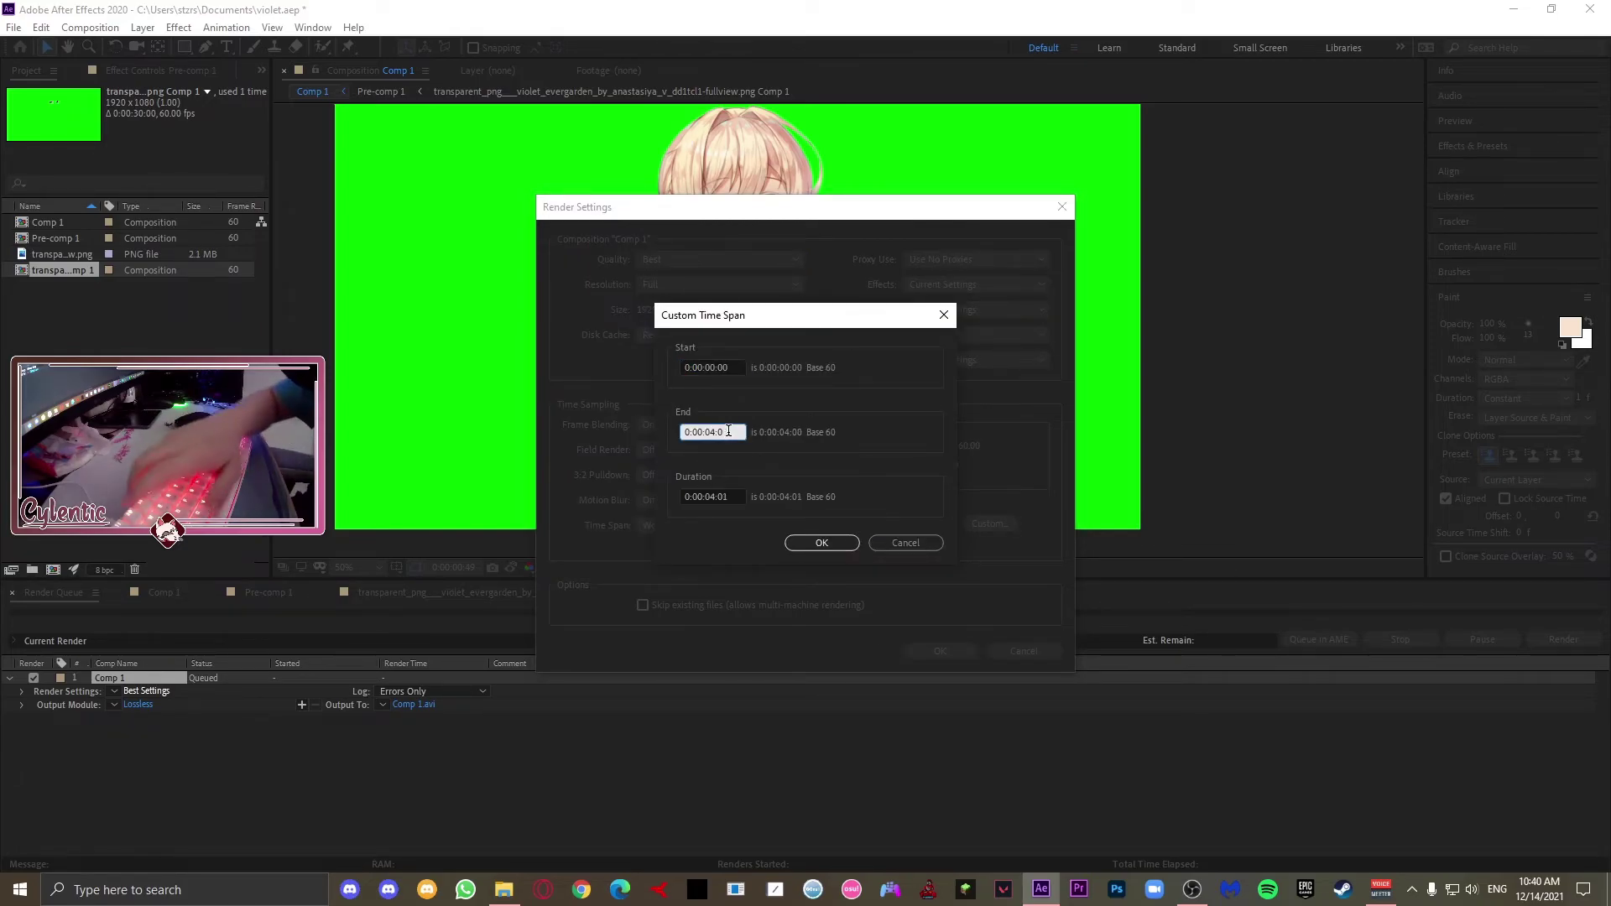
text(1)
key(BackSpace)
text(0)
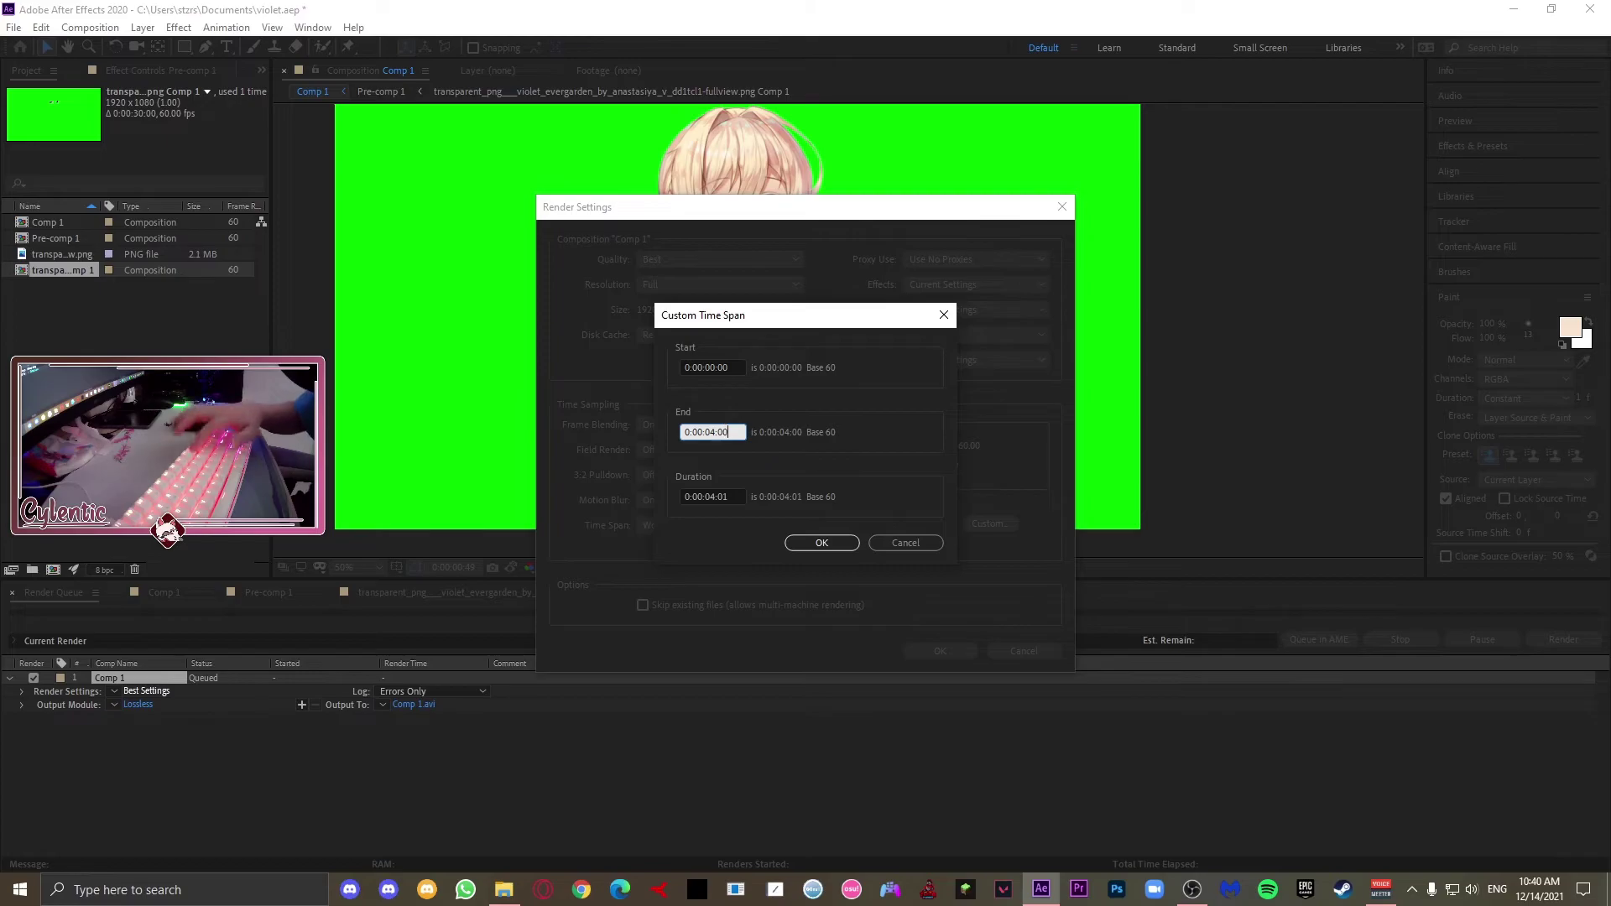
click(890, 498)
click(821, 543)
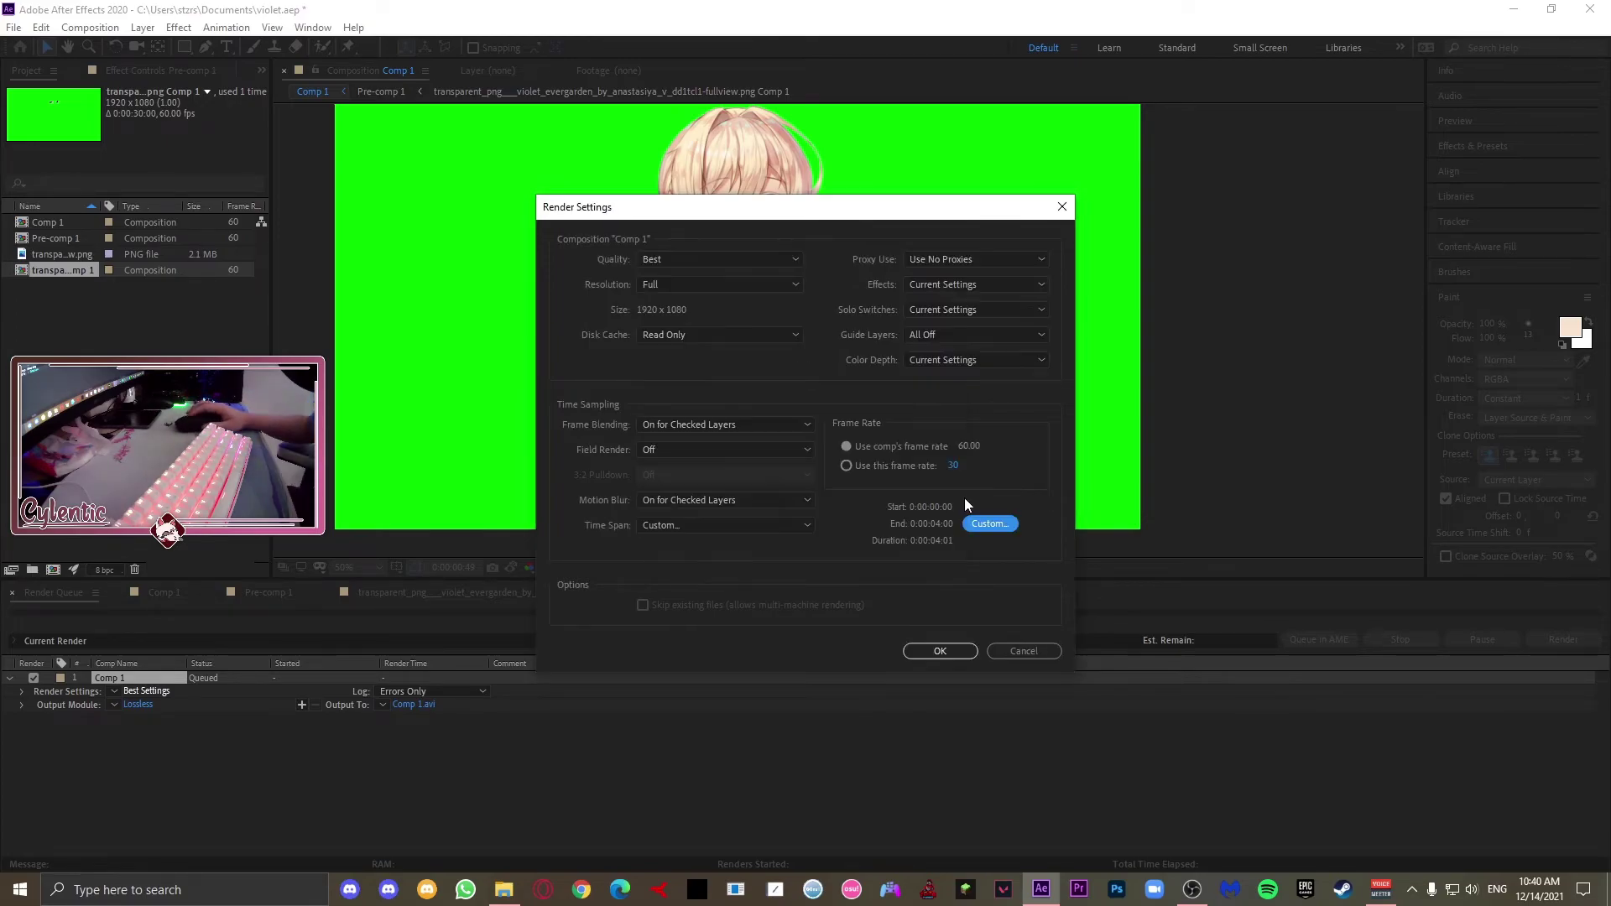
click(941, 651)
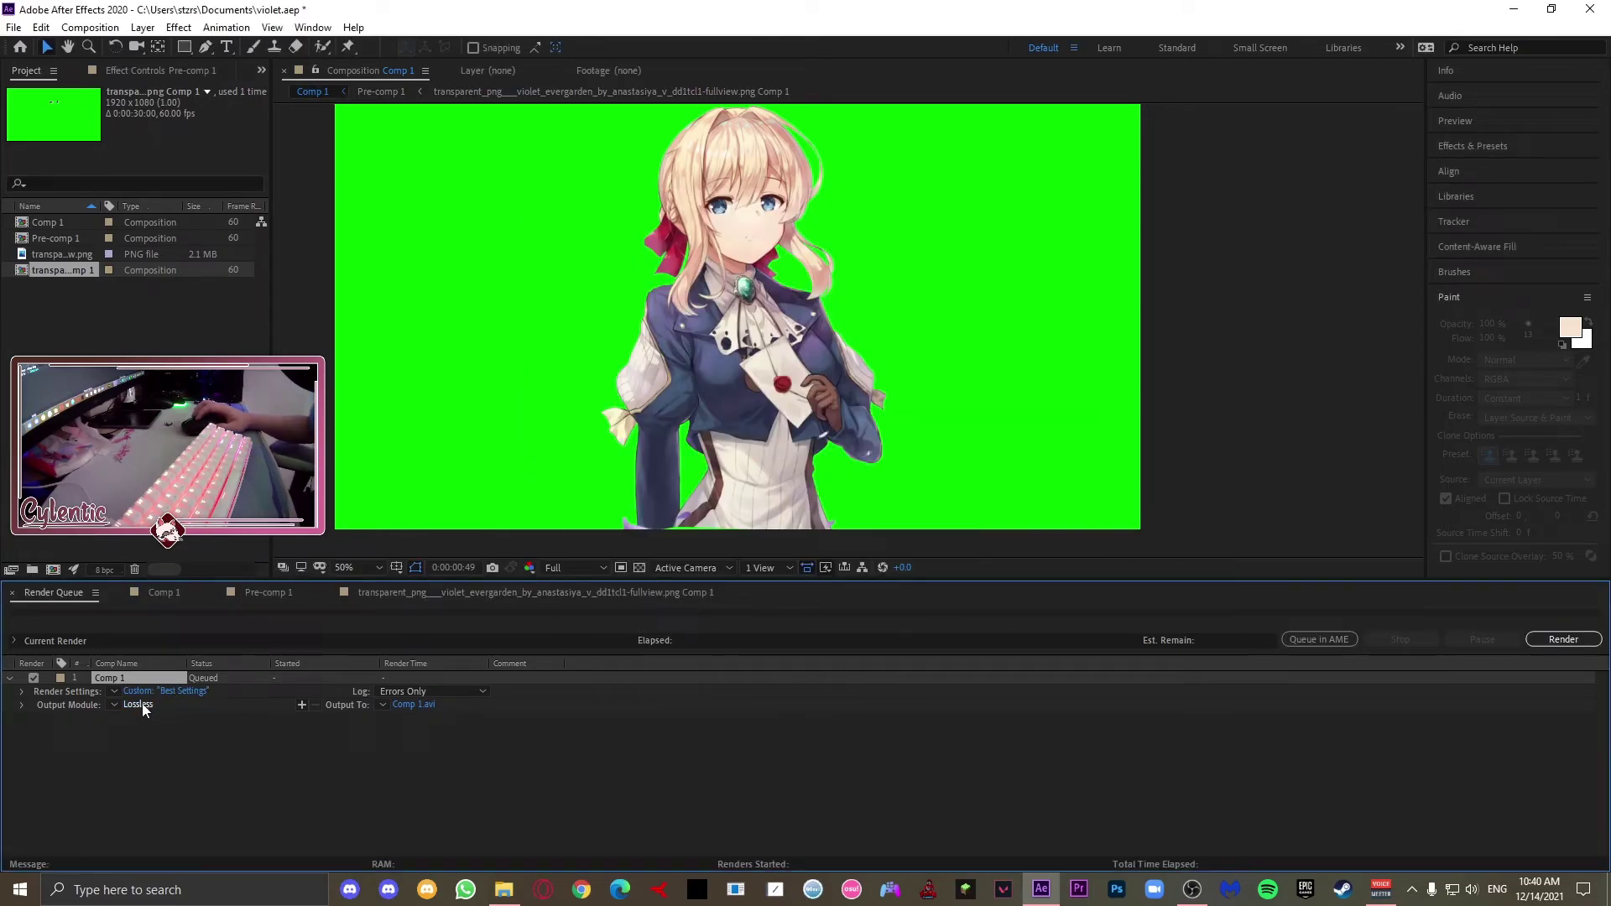
Step: Review the output format options for Comp 1's render and accept AVI in the output module settings
click(141, 705)
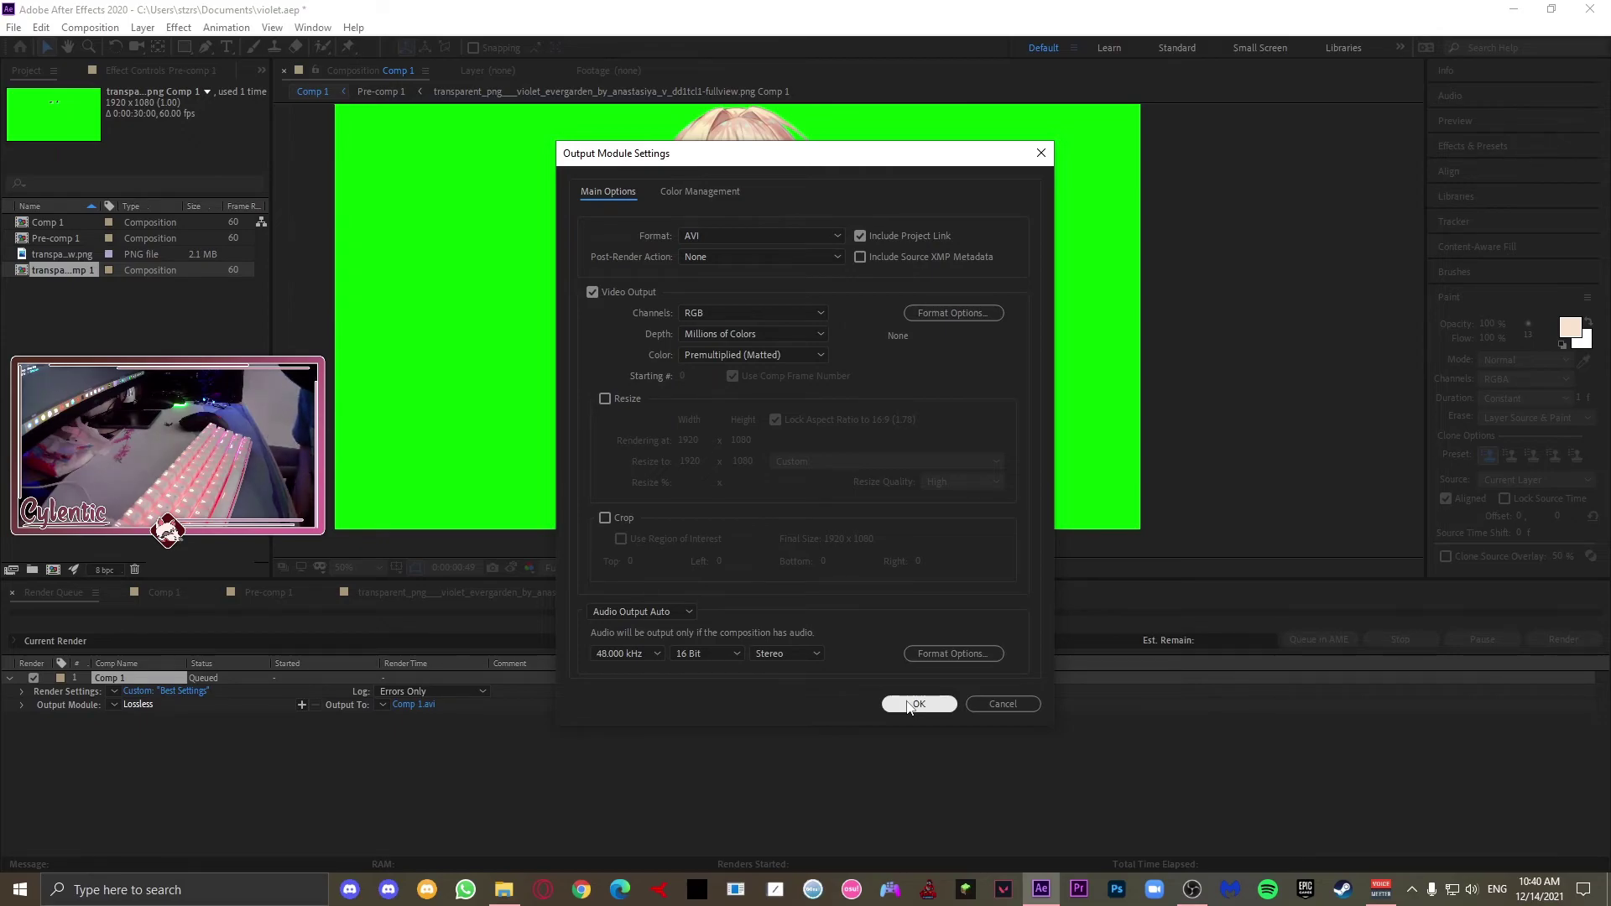
click(827, 238)
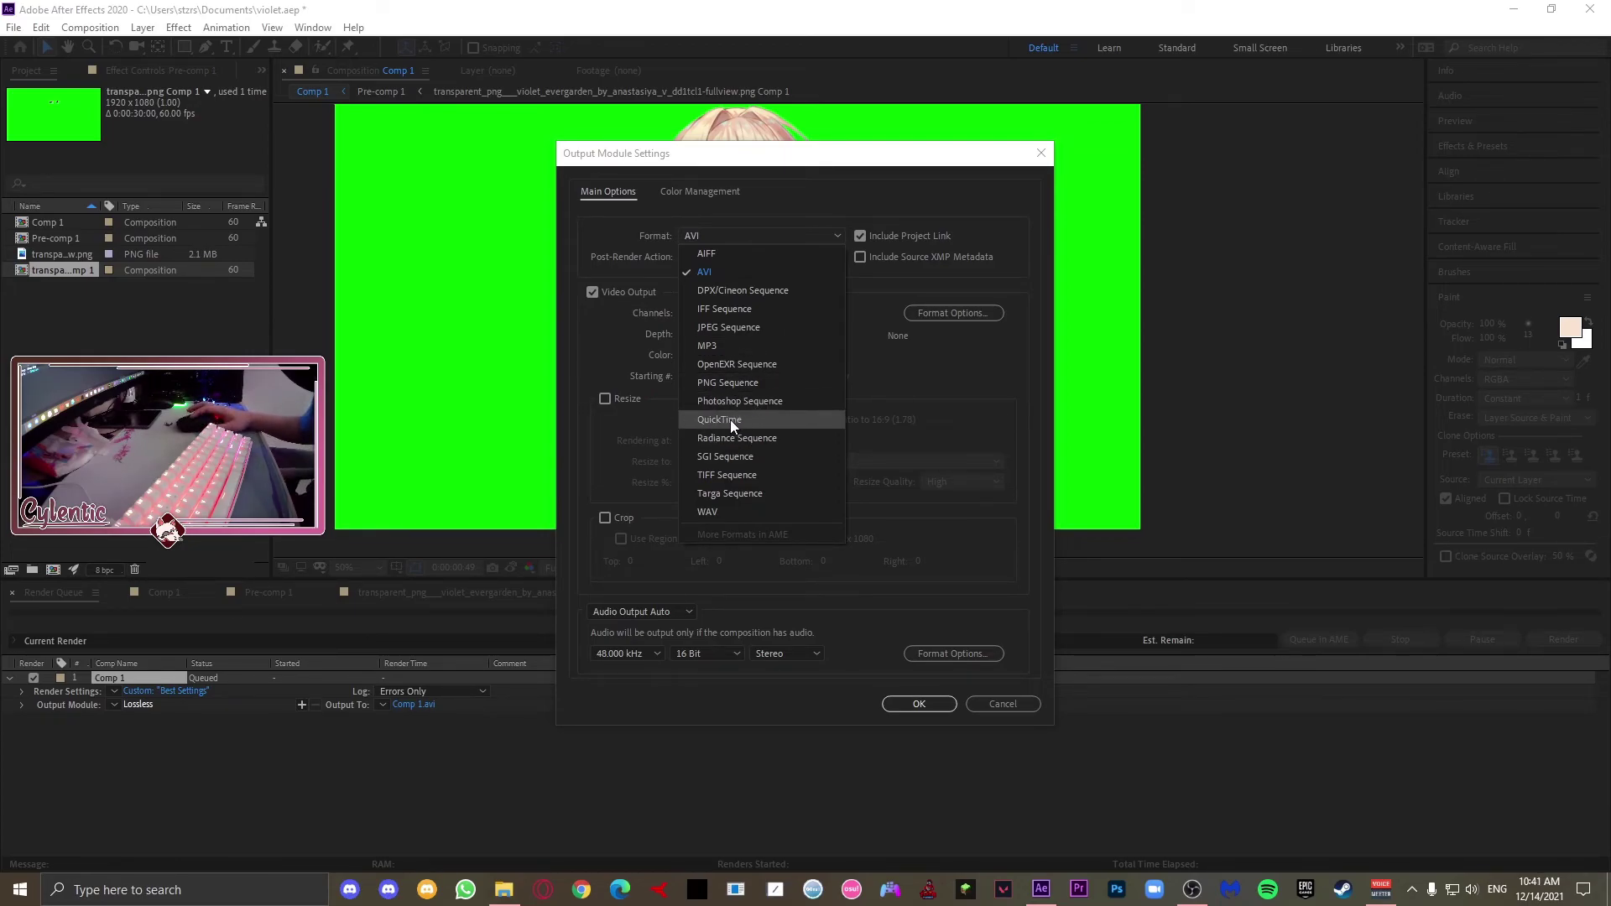
click(921, 703)
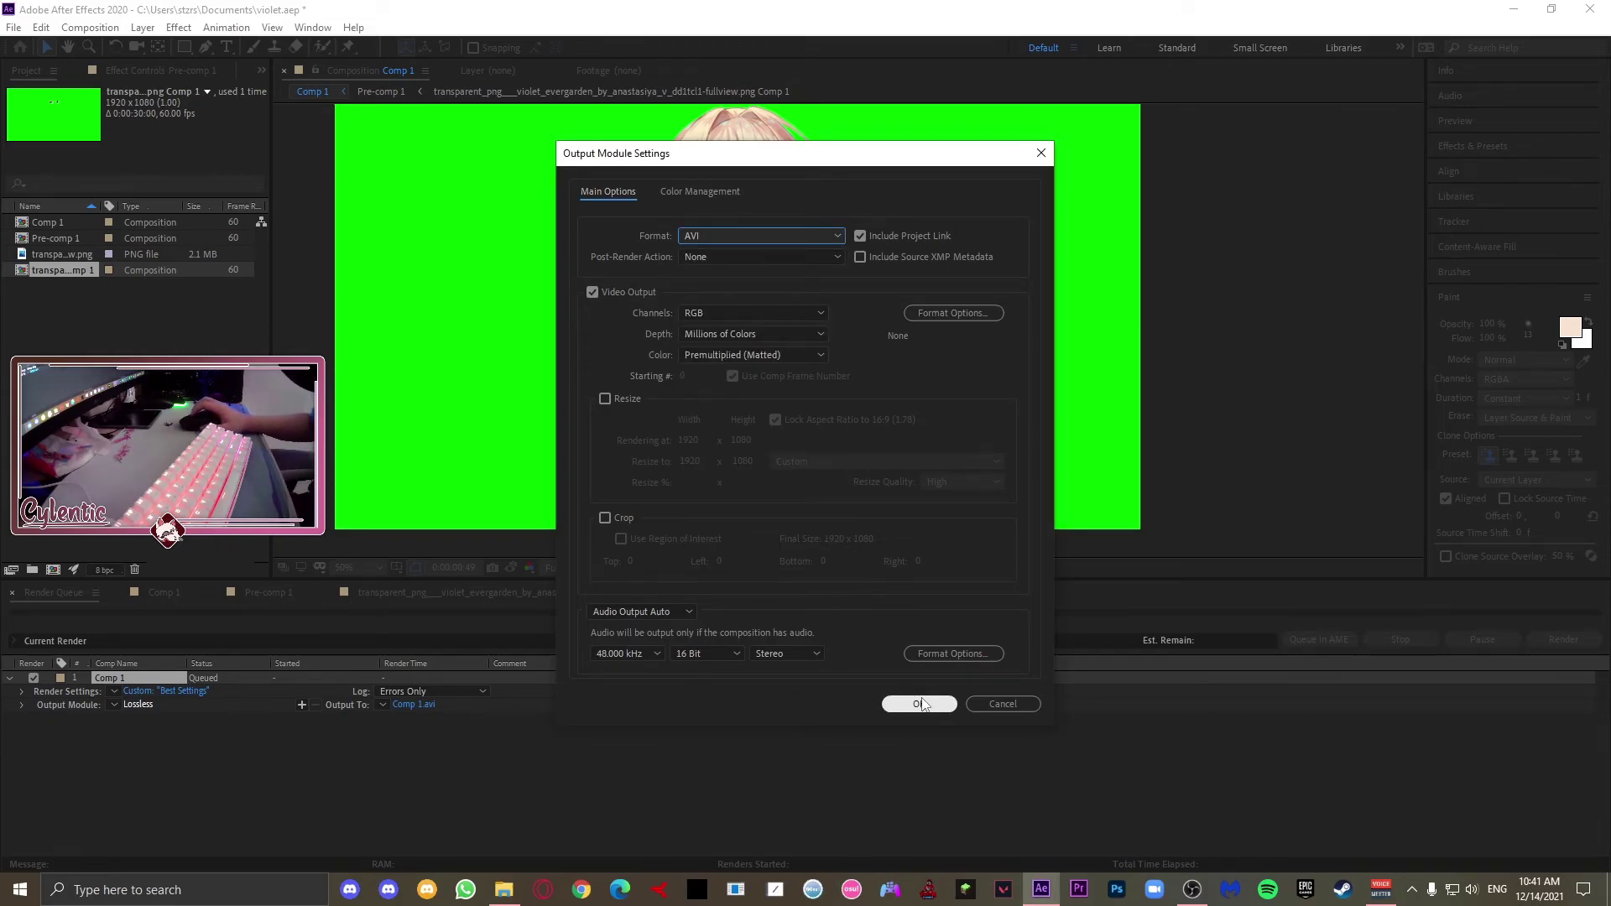
click(922, 703)
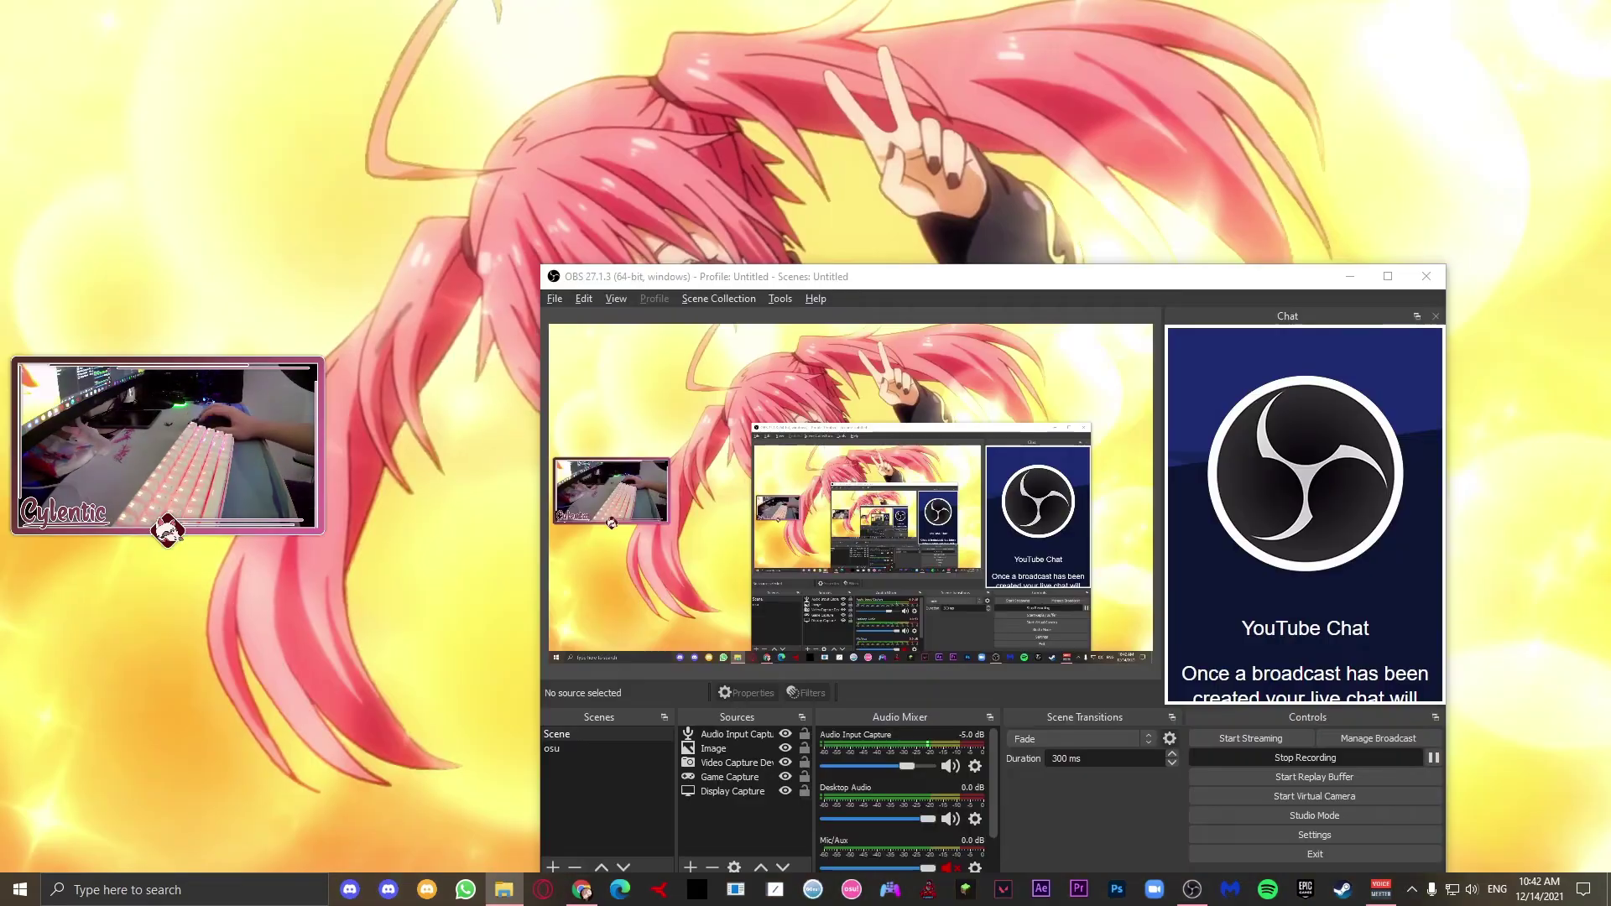
Step: Maximize the OBS Studio window
drag(982, 282, 842, 4)
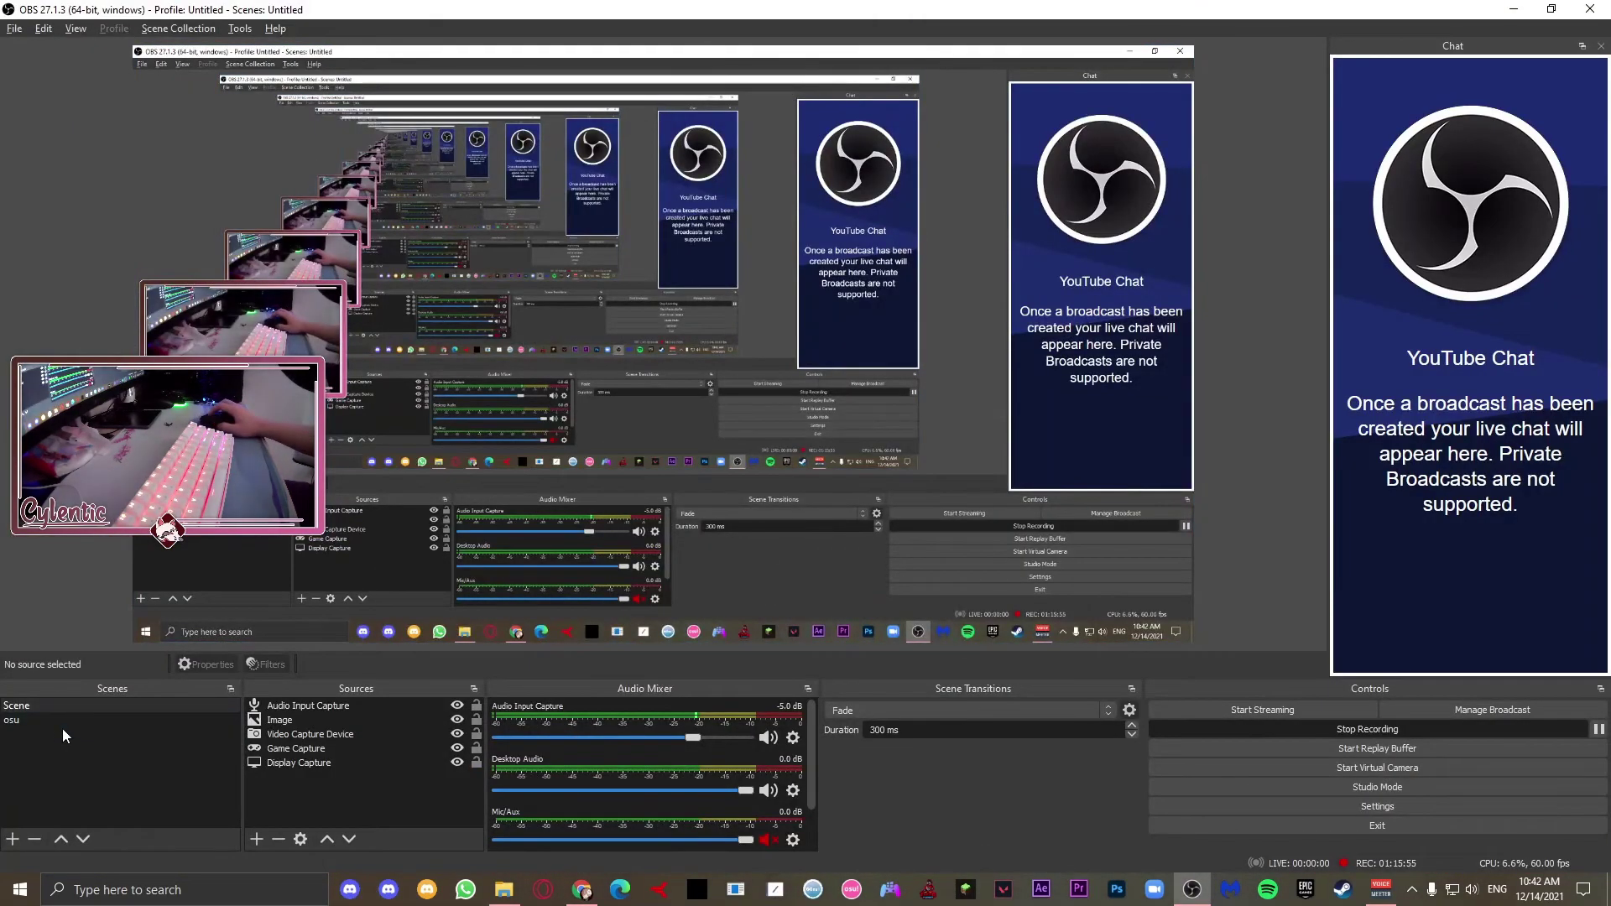
click(64, 726)
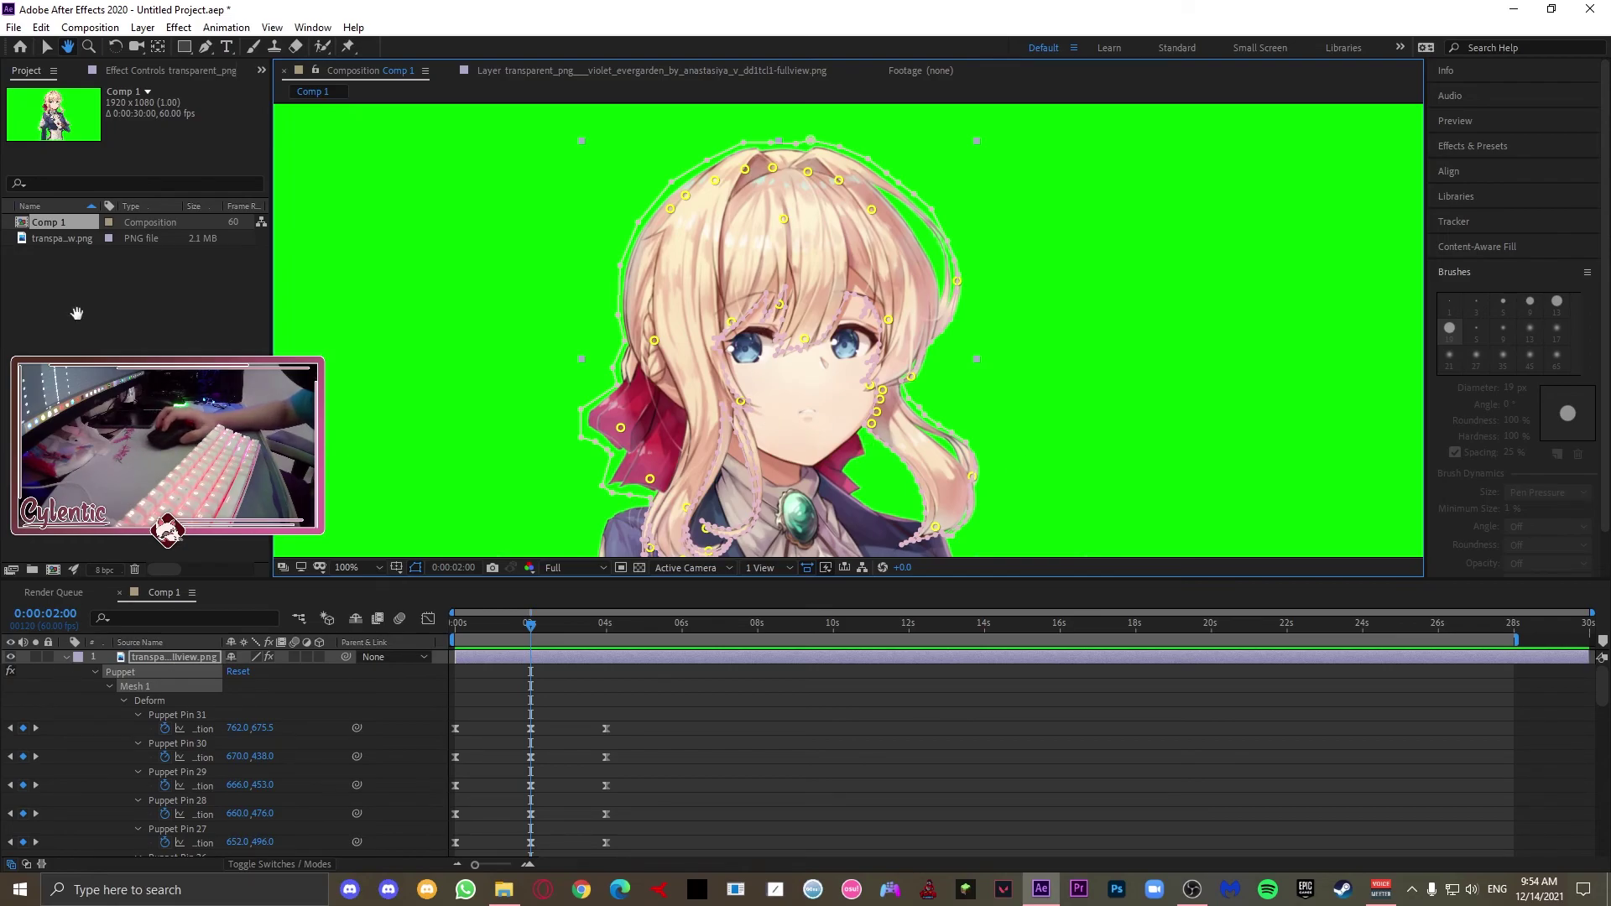
Step: Collapse the top image layer and compare the face with that layer shown and hidden, leaving it hidden
key(v)
click(66, 657)
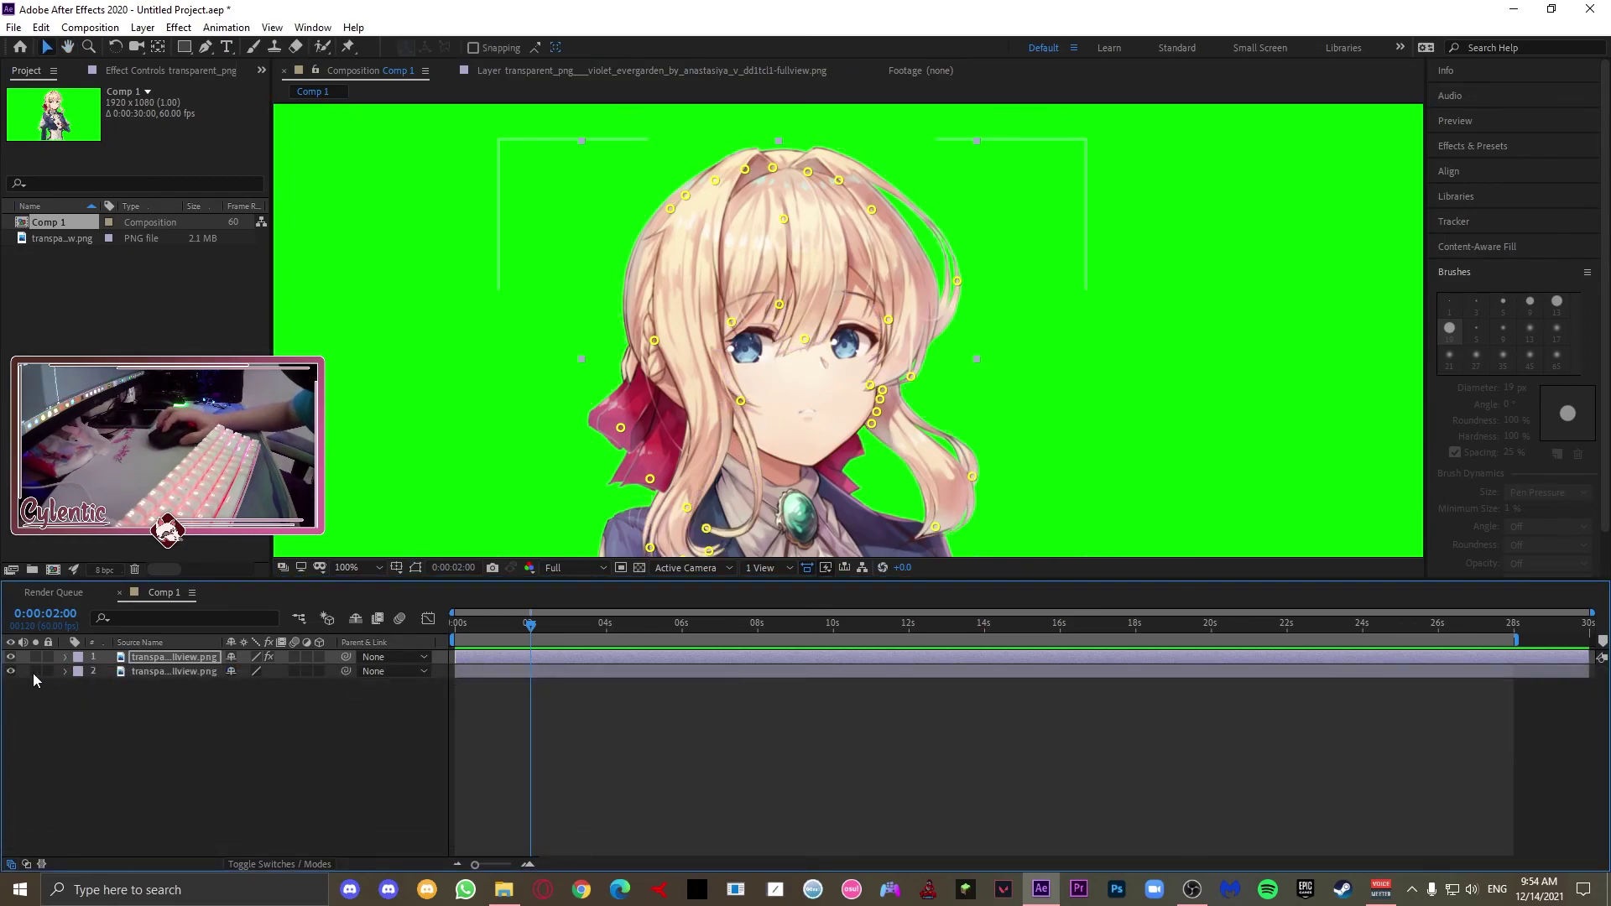
click(11, 658)
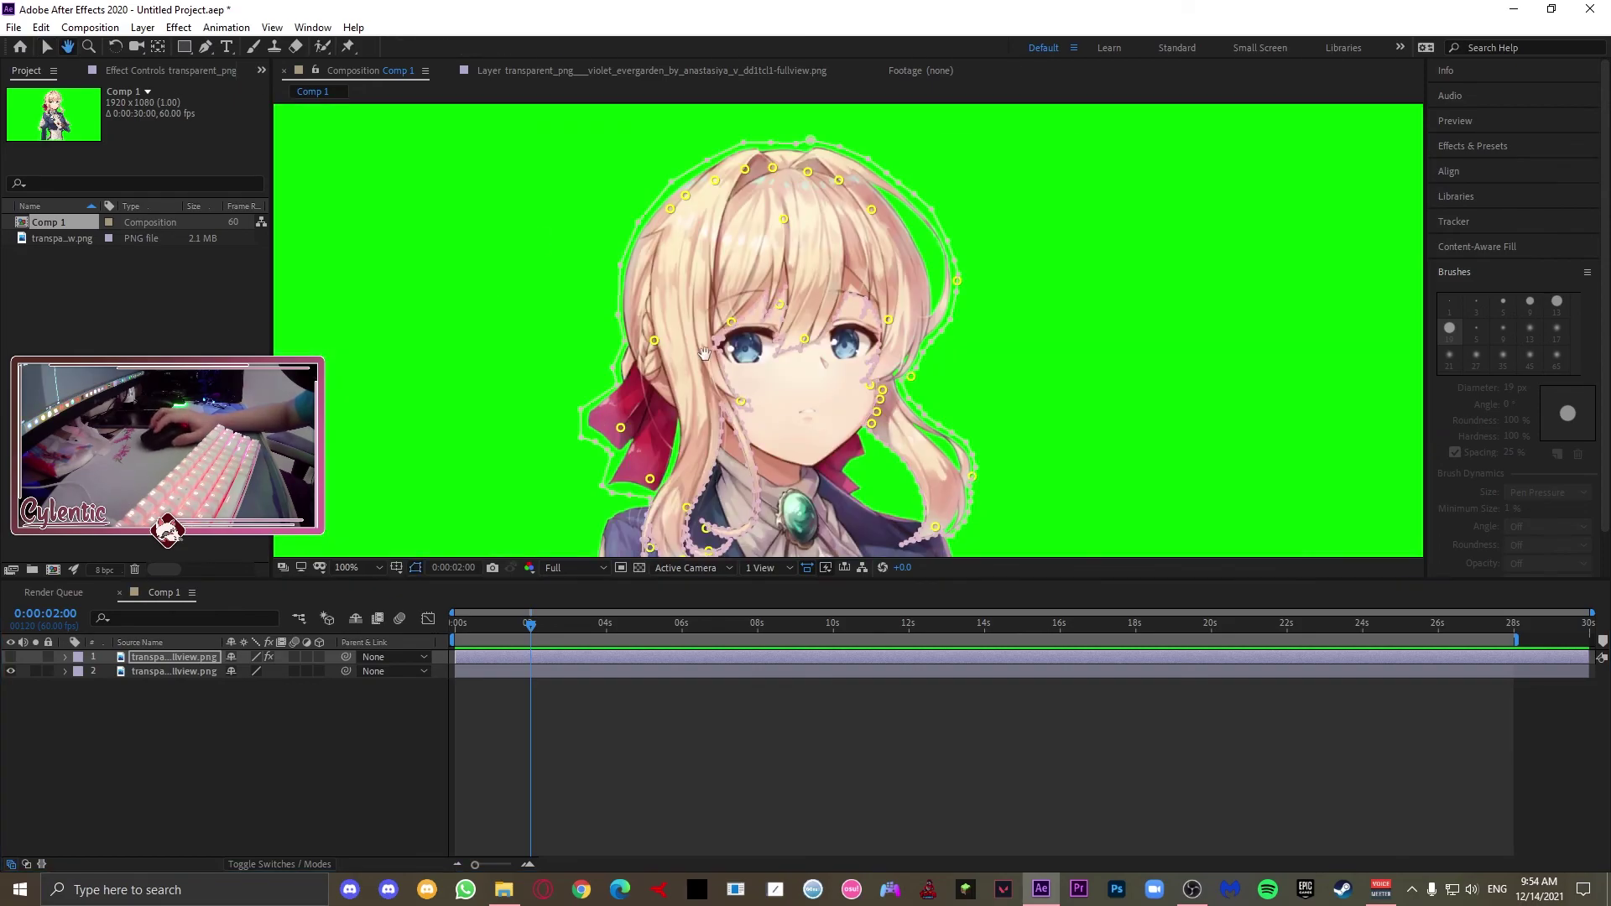
scroll(738, 420, up, 4)
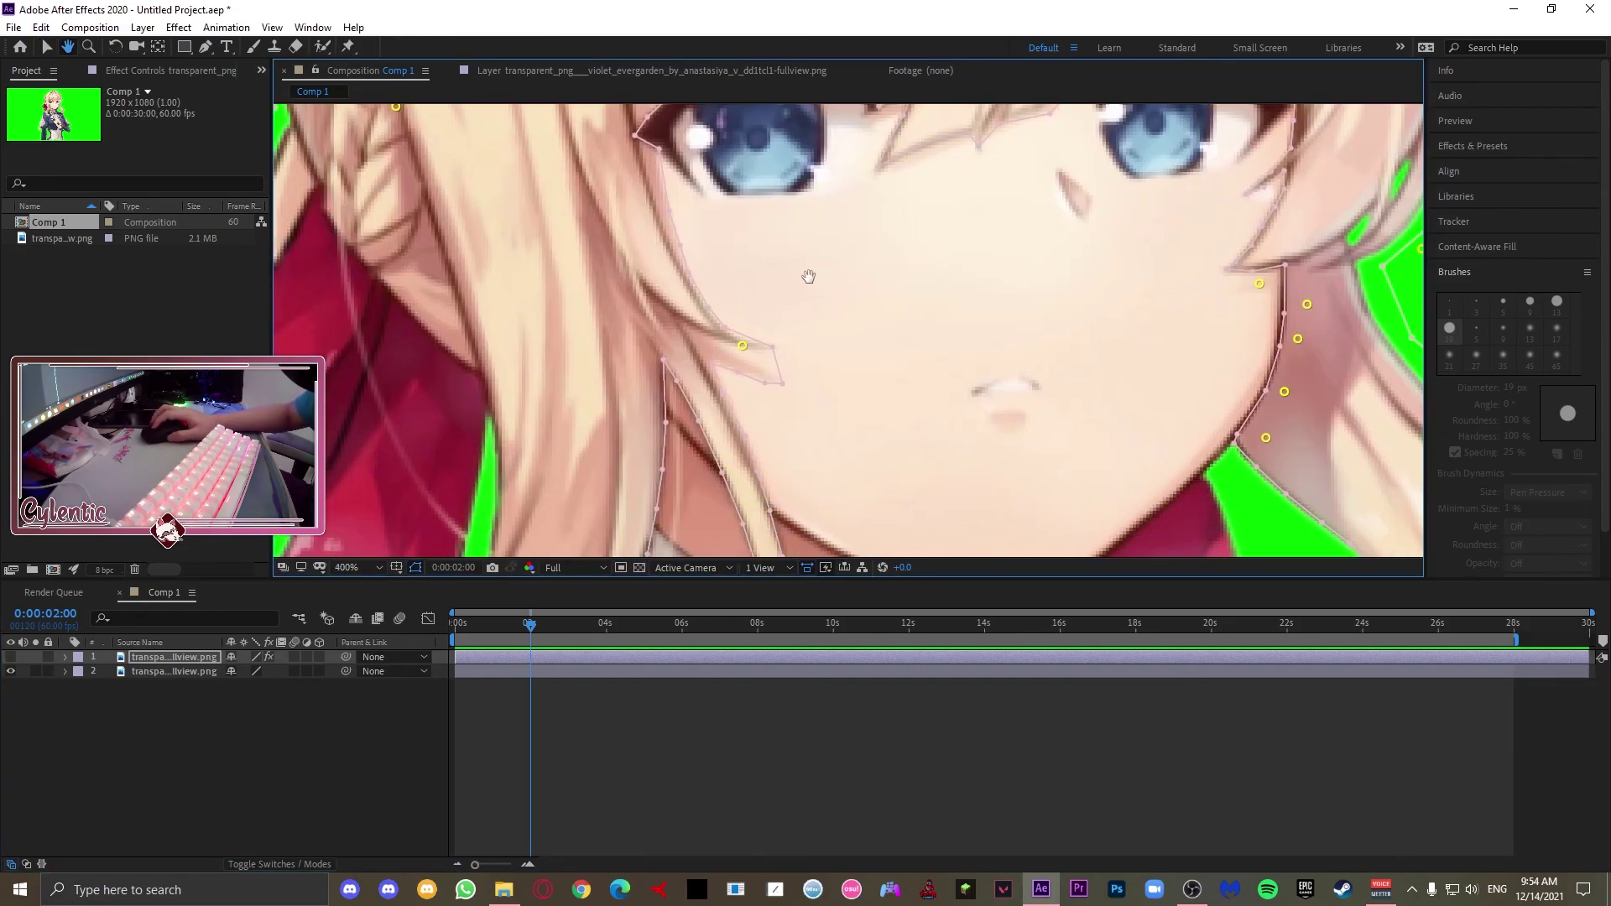
click(11, 657)
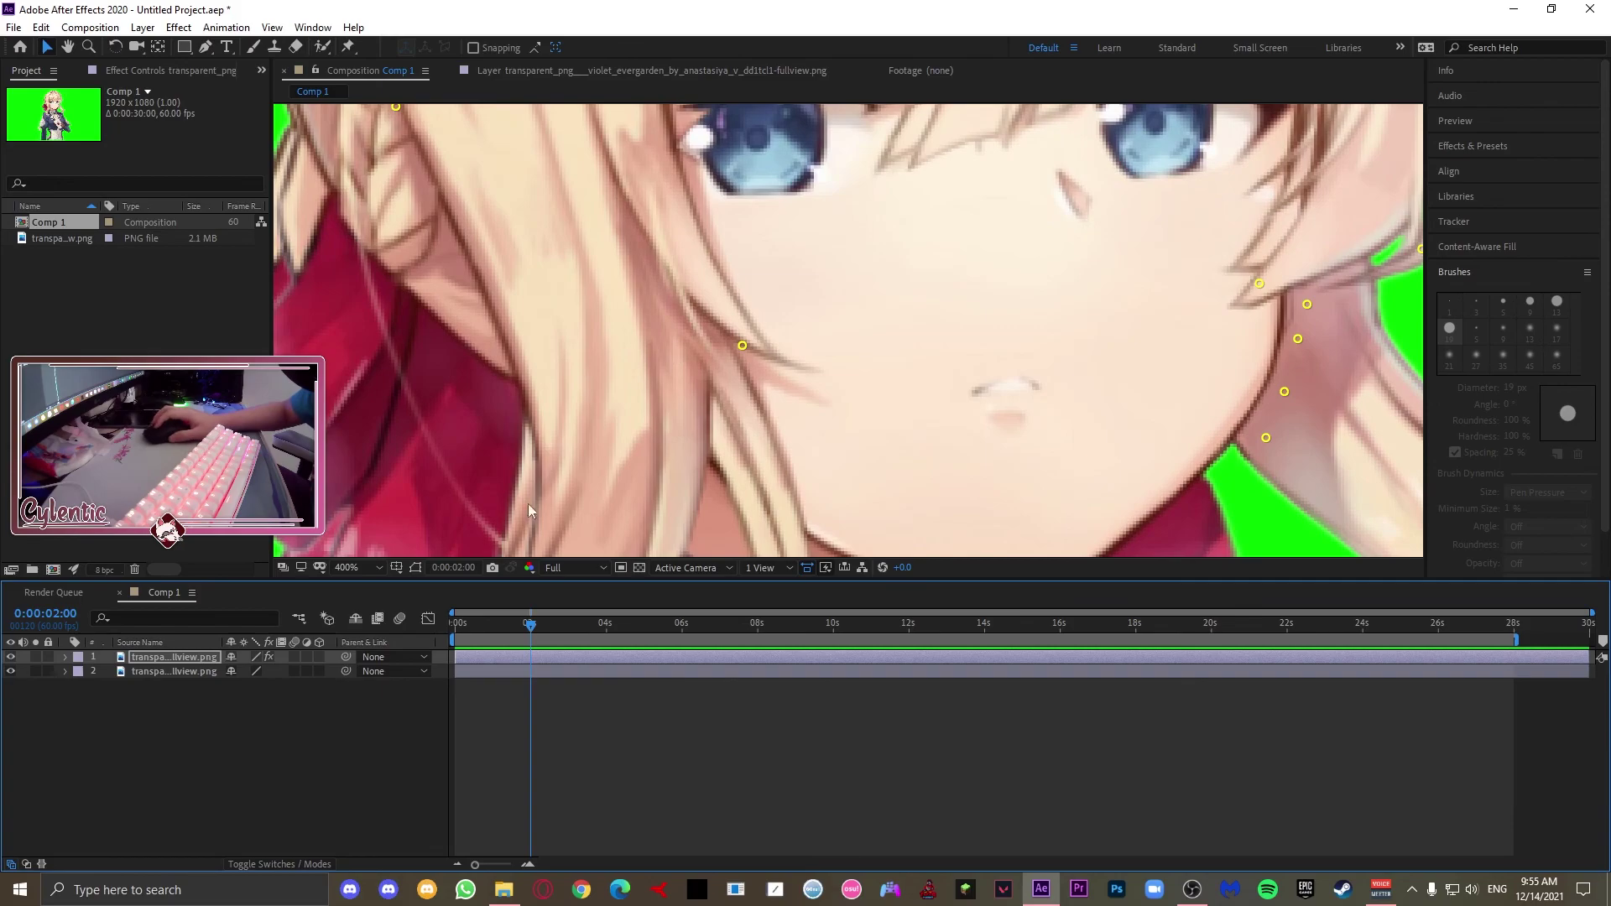
click(11, 657)
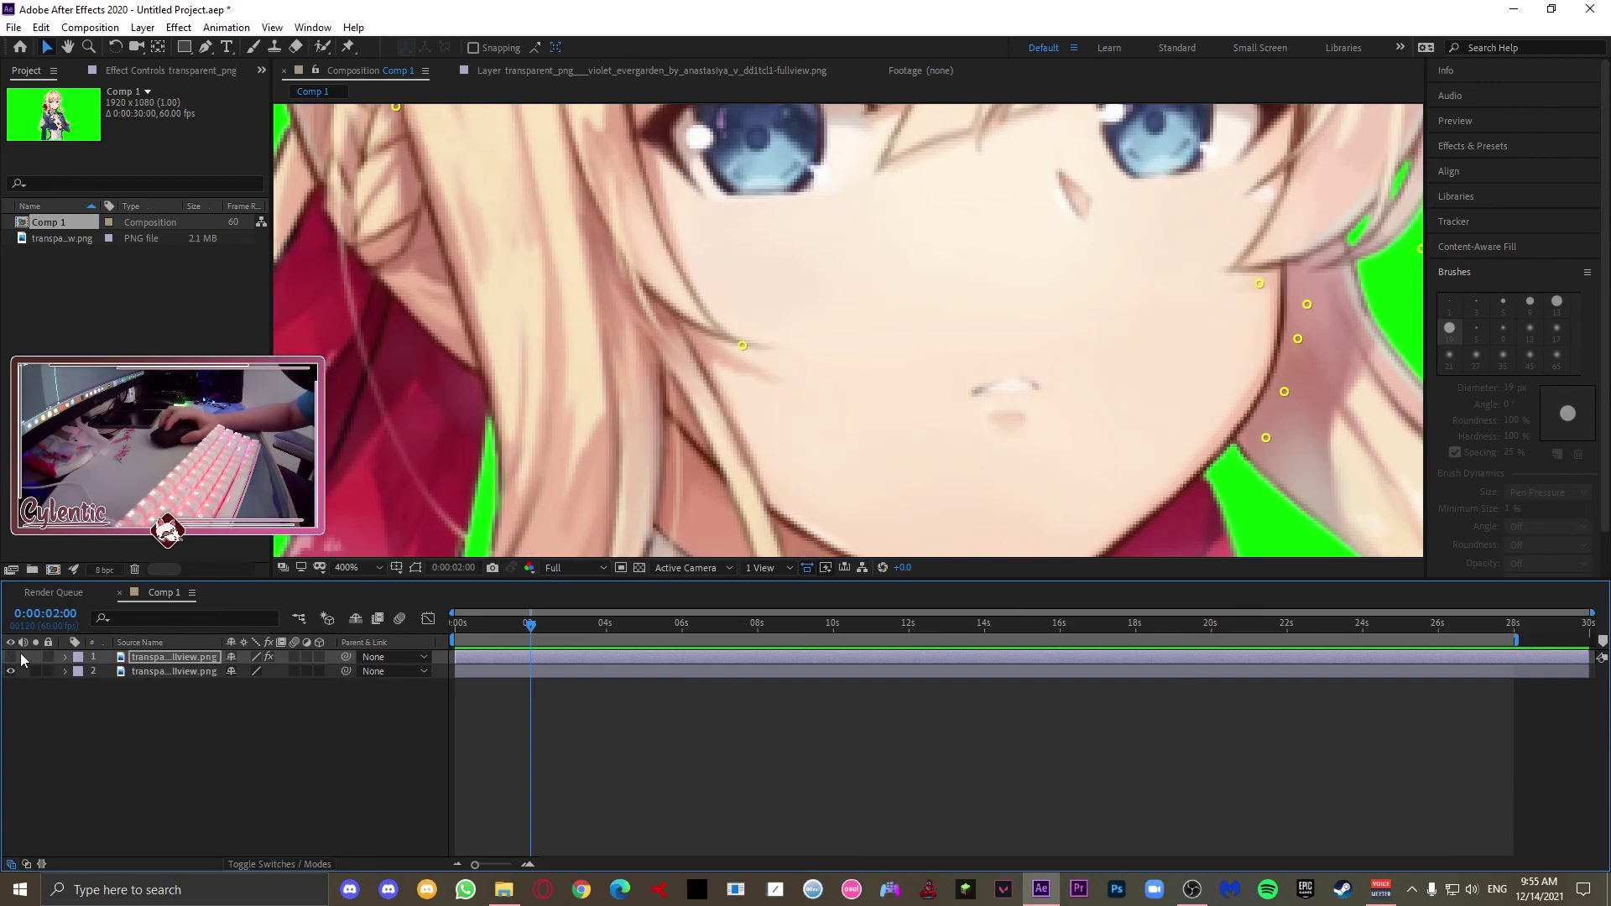
scroll(860, 308, down, 4)
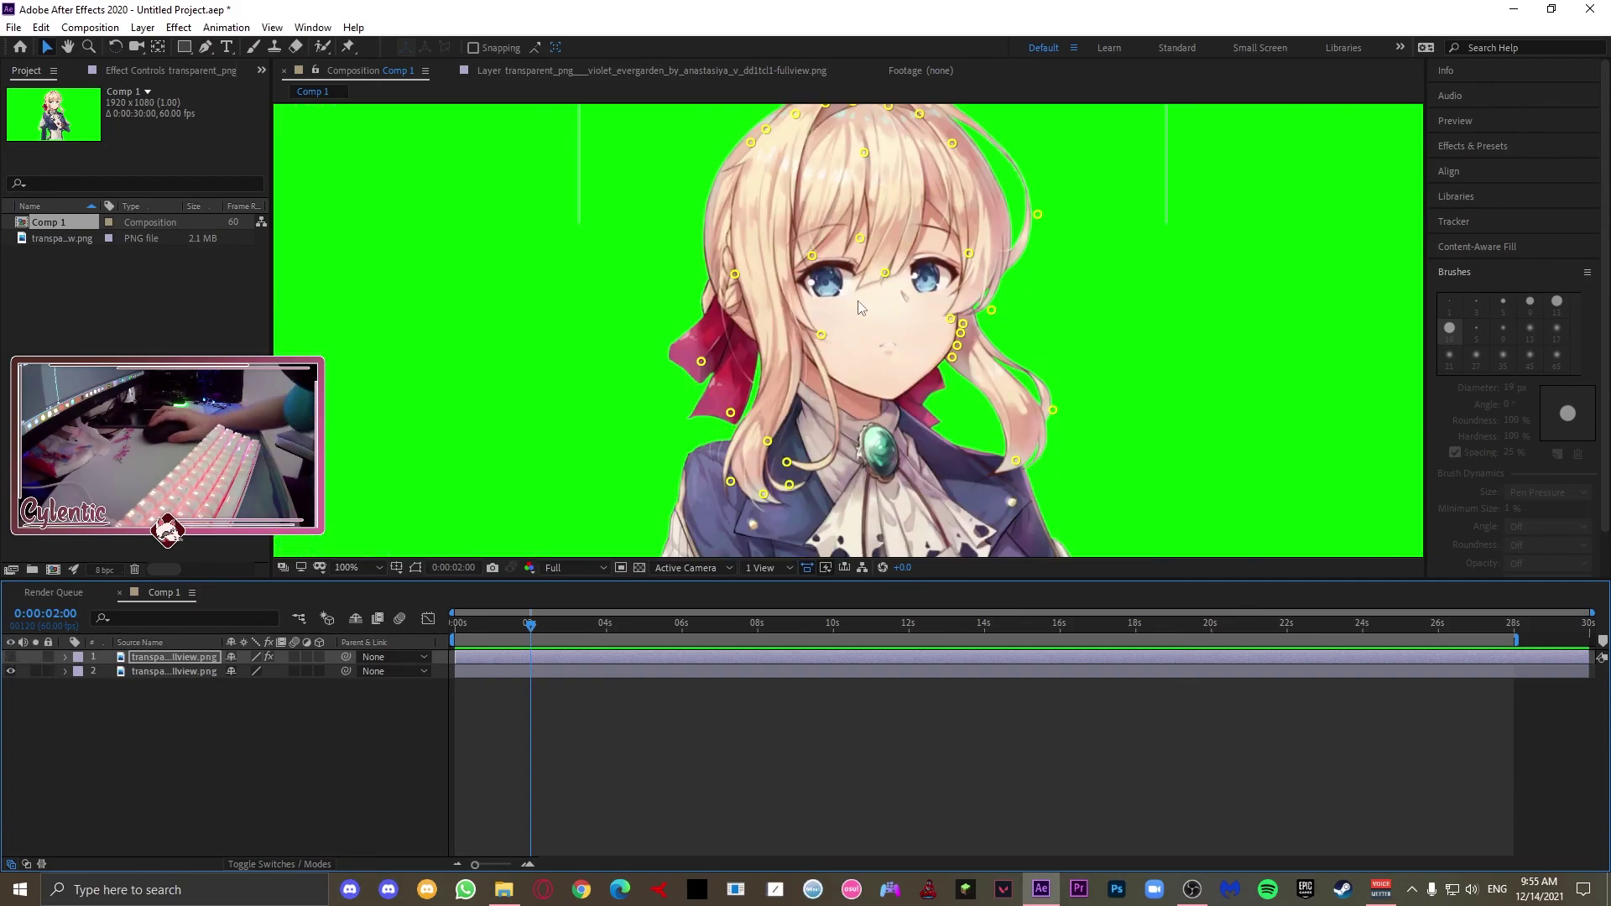